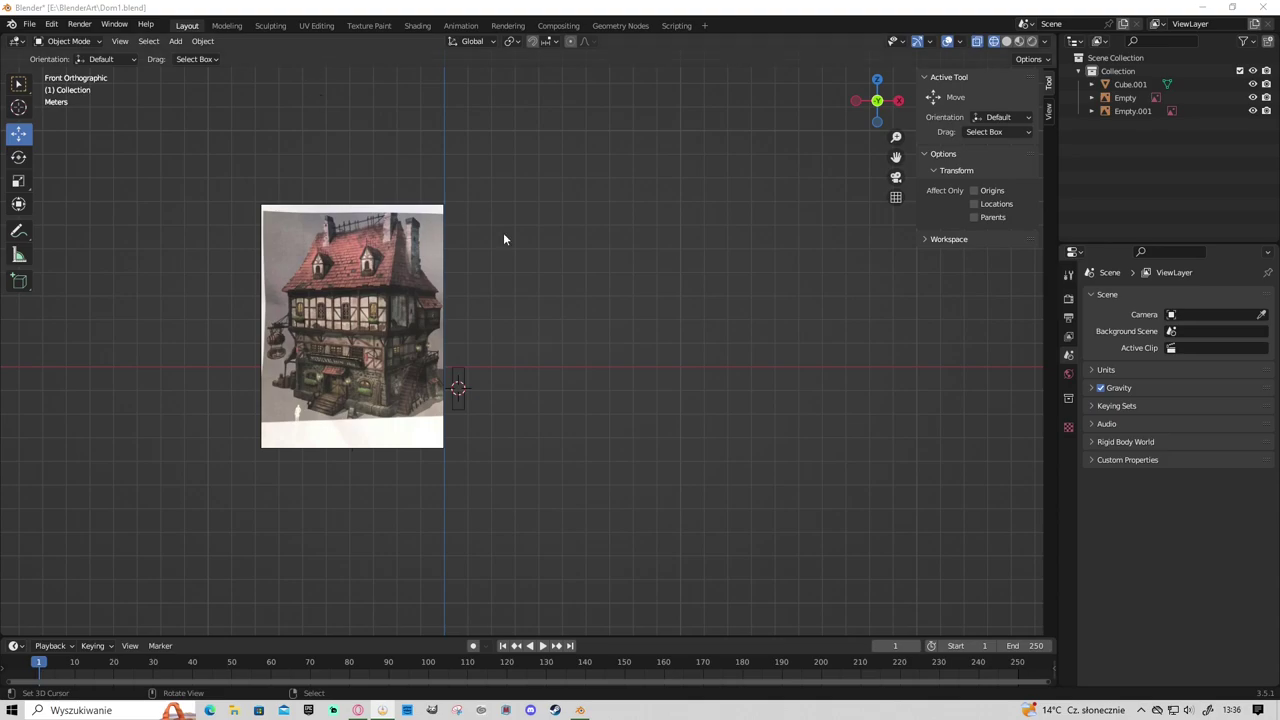
Add a mesh plane and scale it up in Edit Mode.
key(shift+a)
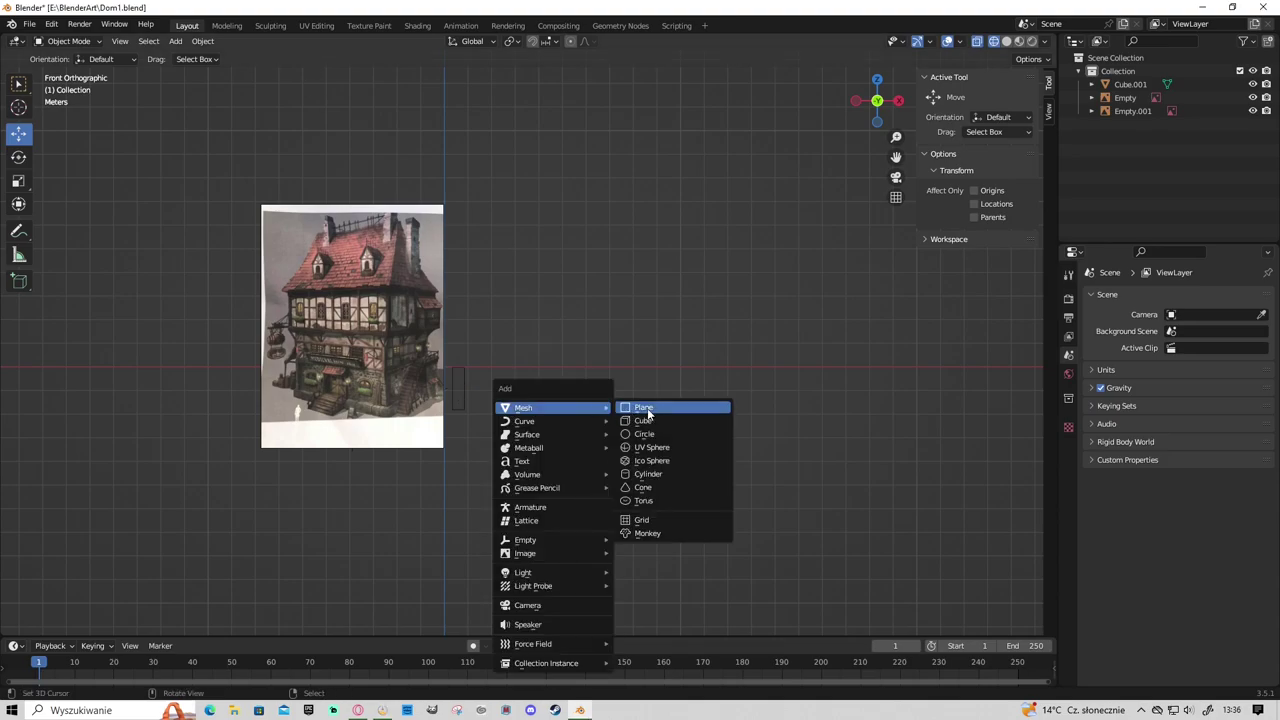
click(647, 413)
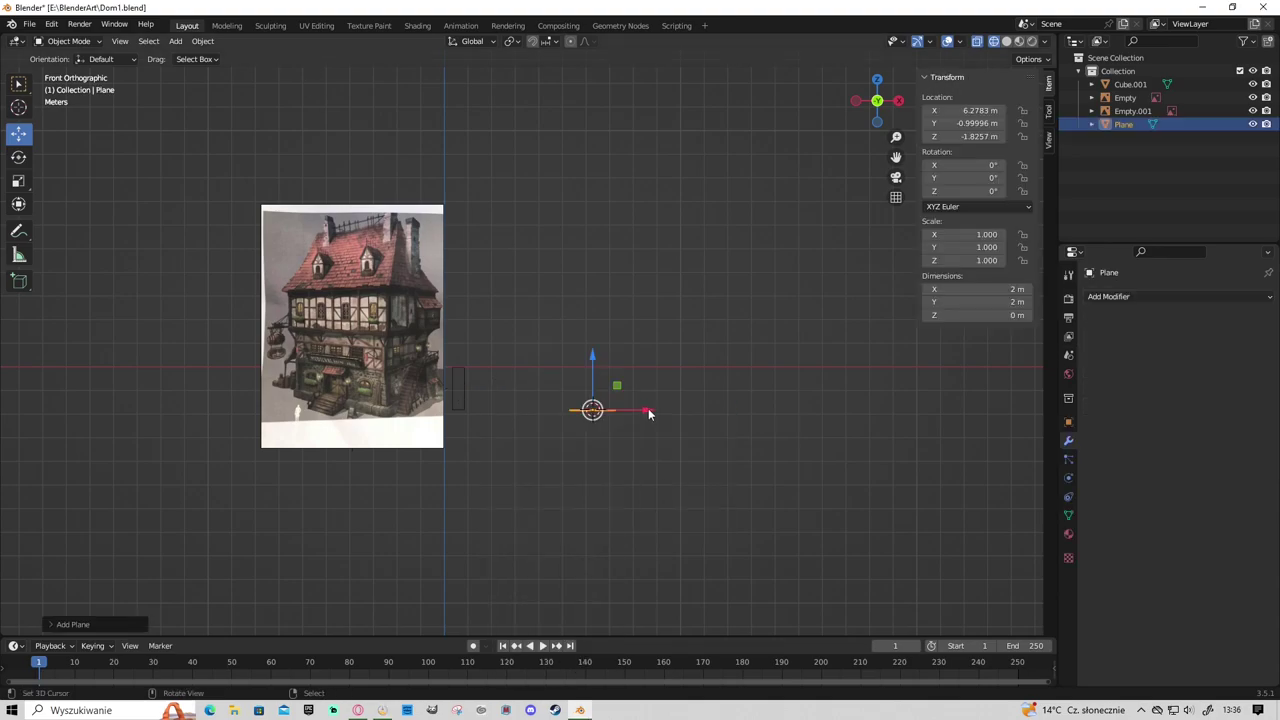
key(Tab)
key(s)
click(952, 426)
Move the plane right along X and stretch it along Y into a long footprint.
key(g)
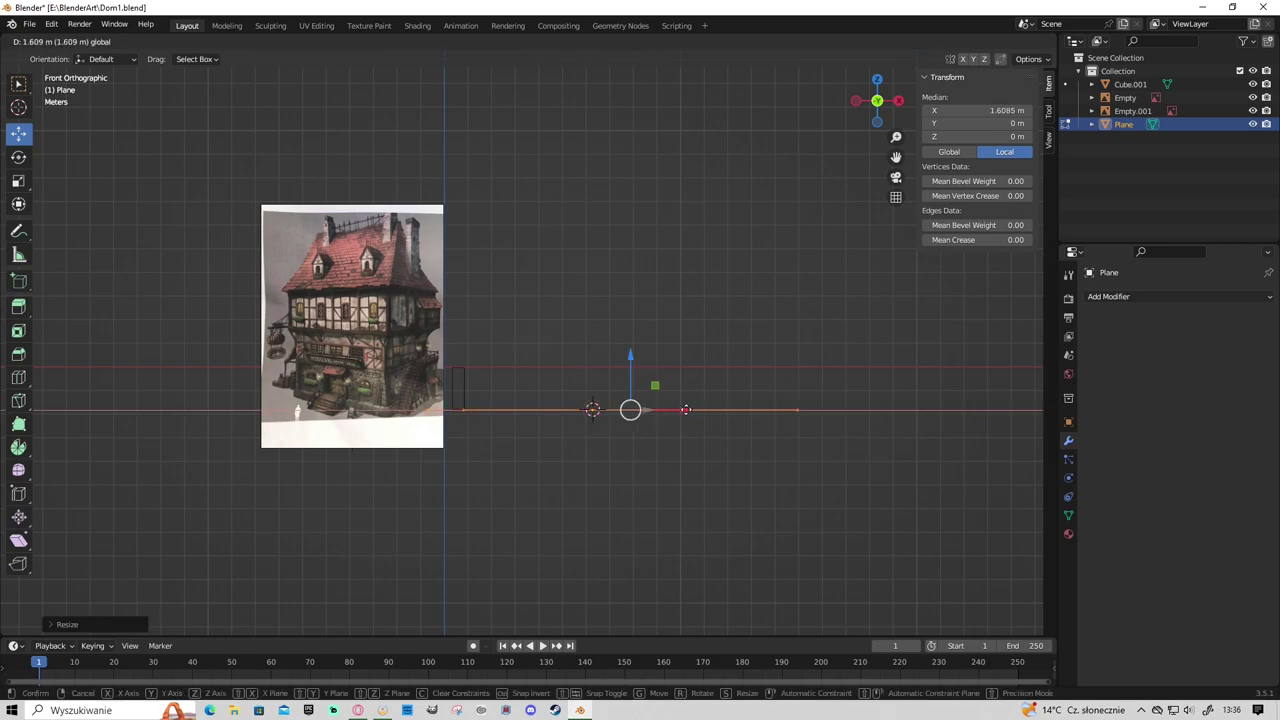
click(800, 449)
middle_drag(800, 449, 640, 450)
key(g)
key(y)
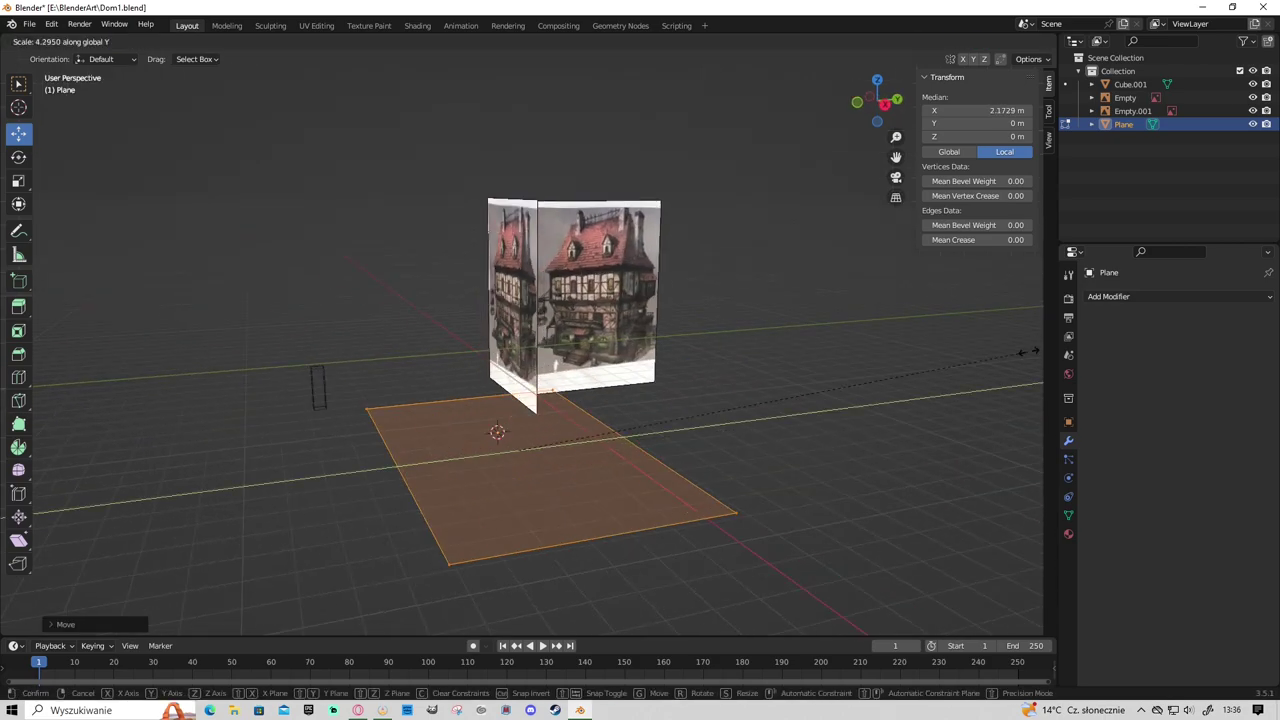
click(560, 445)
drag(563, 443, 447, 466)
Reposition the footprint plane right and slightly down in front view.
key(KP_1)
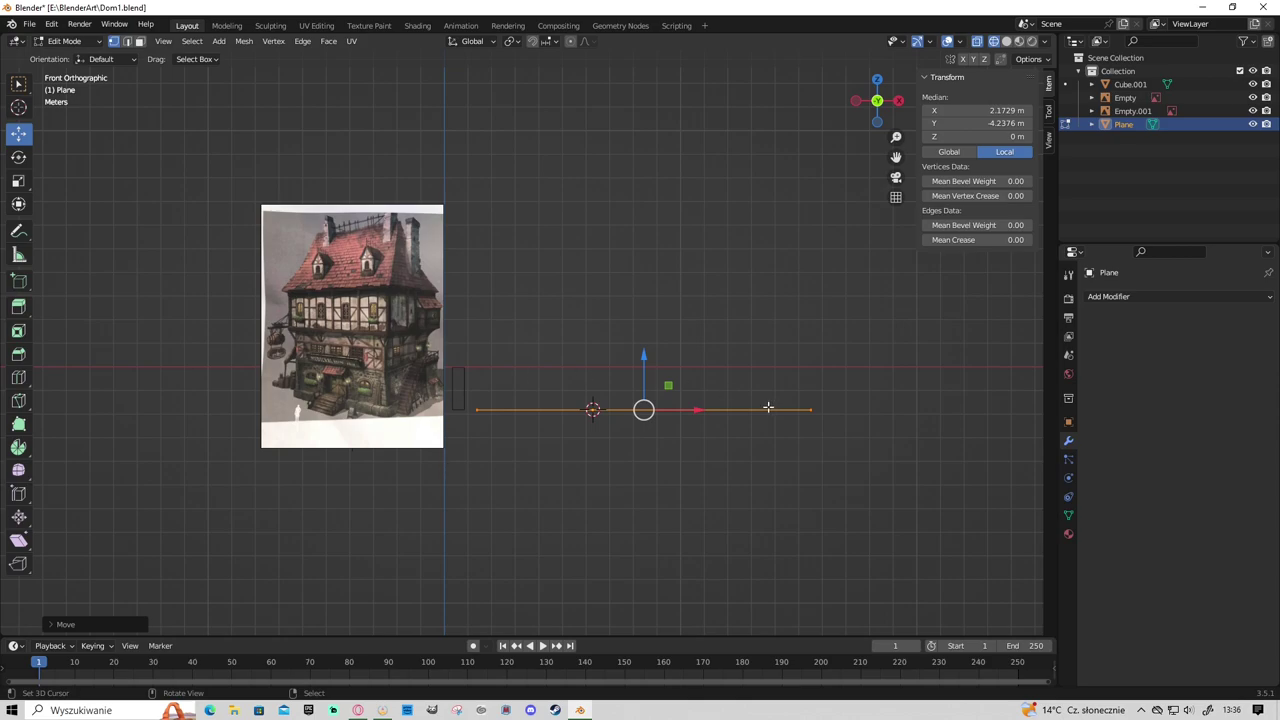
drag(690, 410, 715, 410)
drag(668, 356, 668, 365)
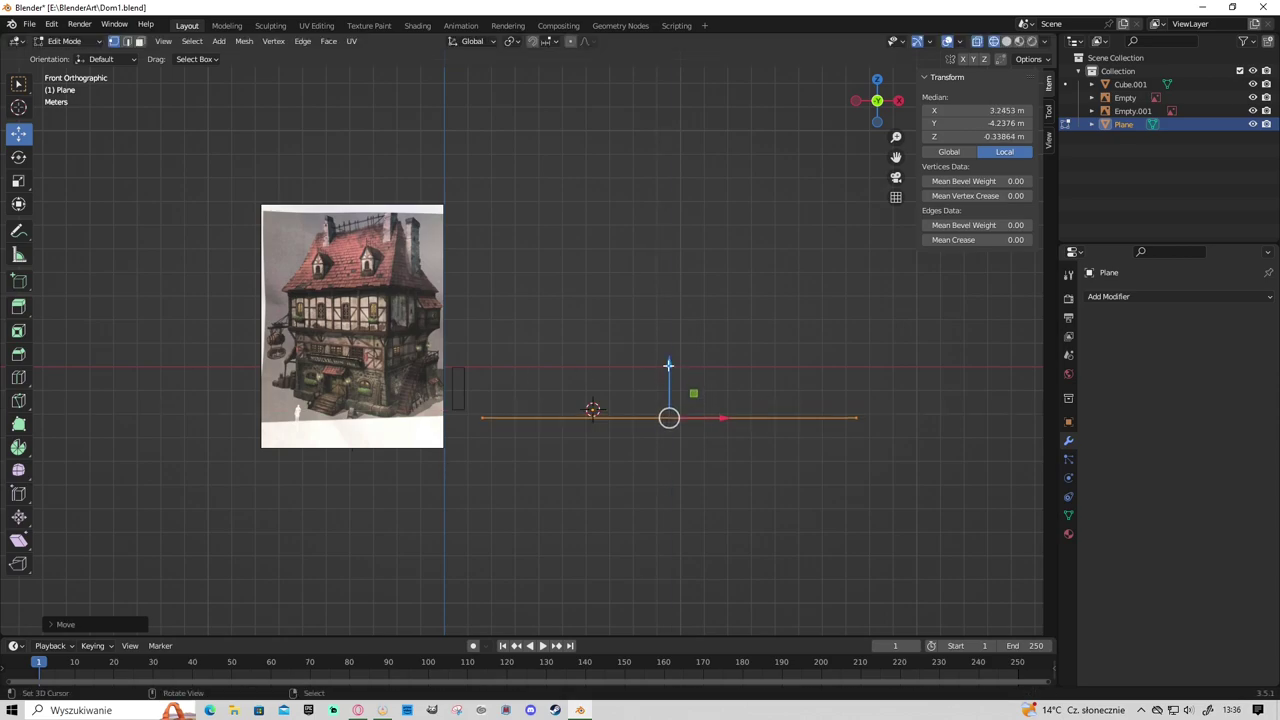
key(e)
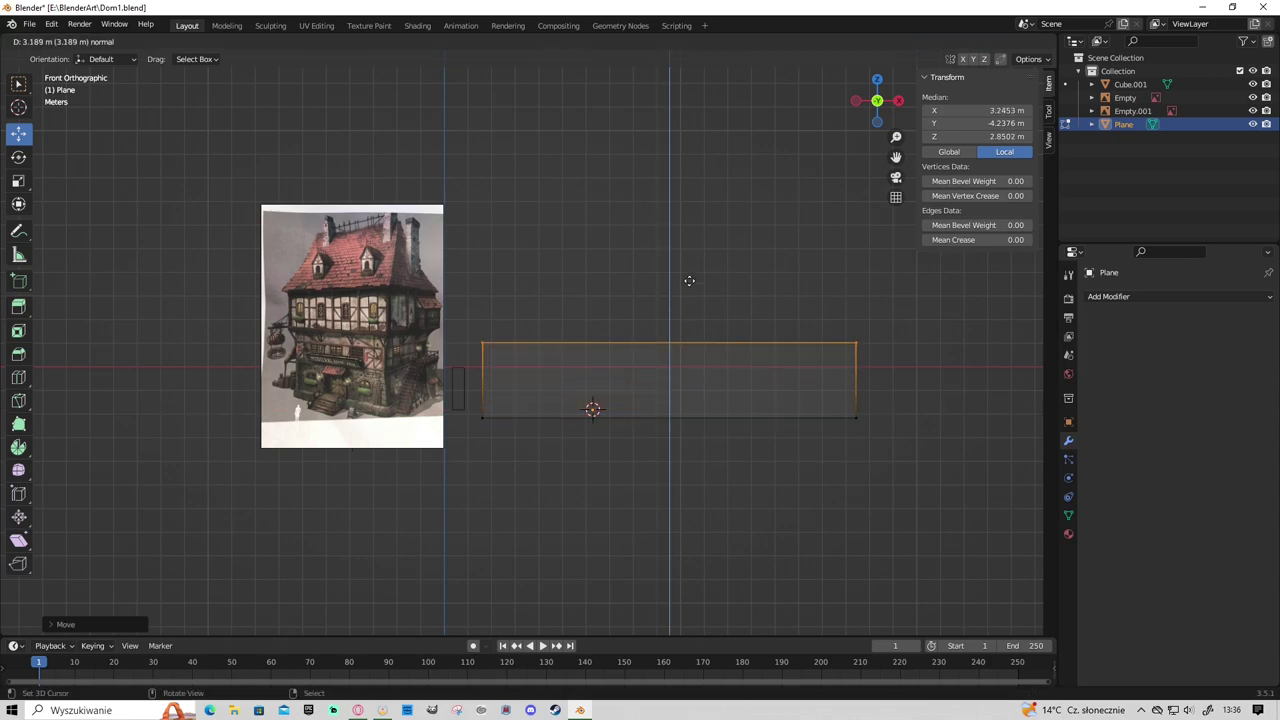
key(Escape)
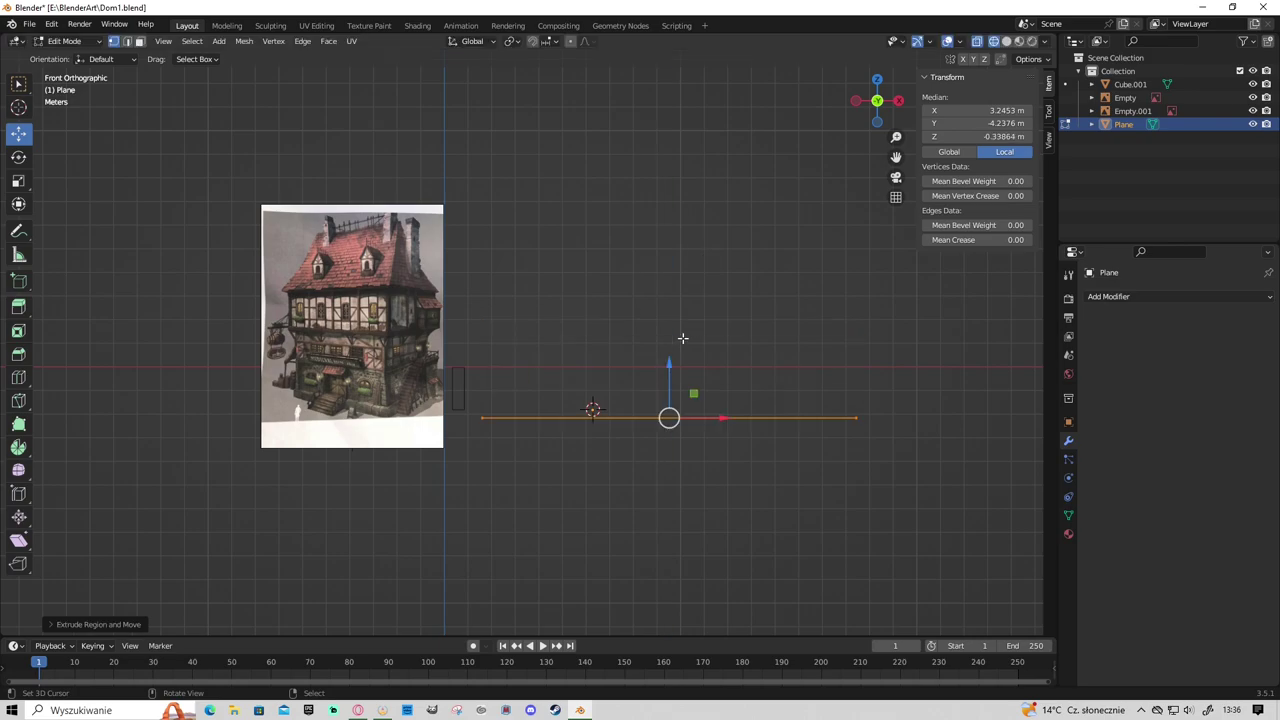
mouse_move(680, 337)
middle_down()
mouse_move(703, 397)
mouse_move(685, 432)
middle_up()
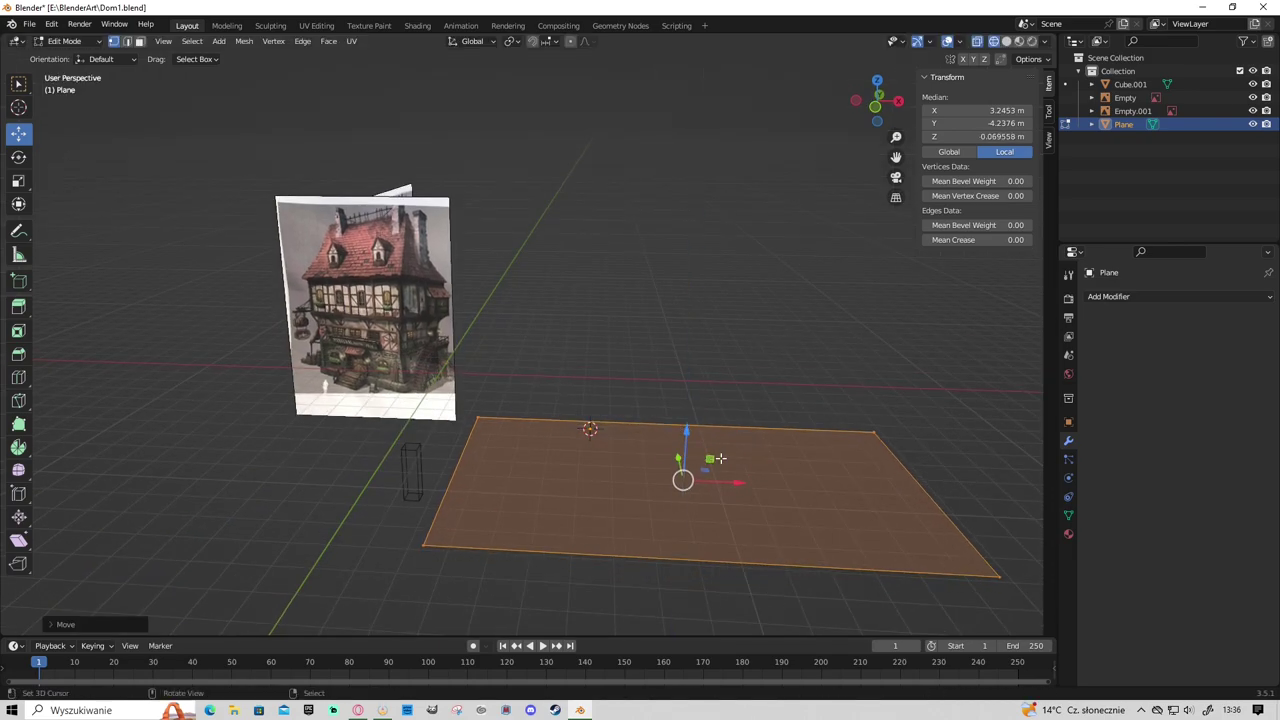
Inset the plane's face and extrude it upward into the ground-floor box walls.
key(i)
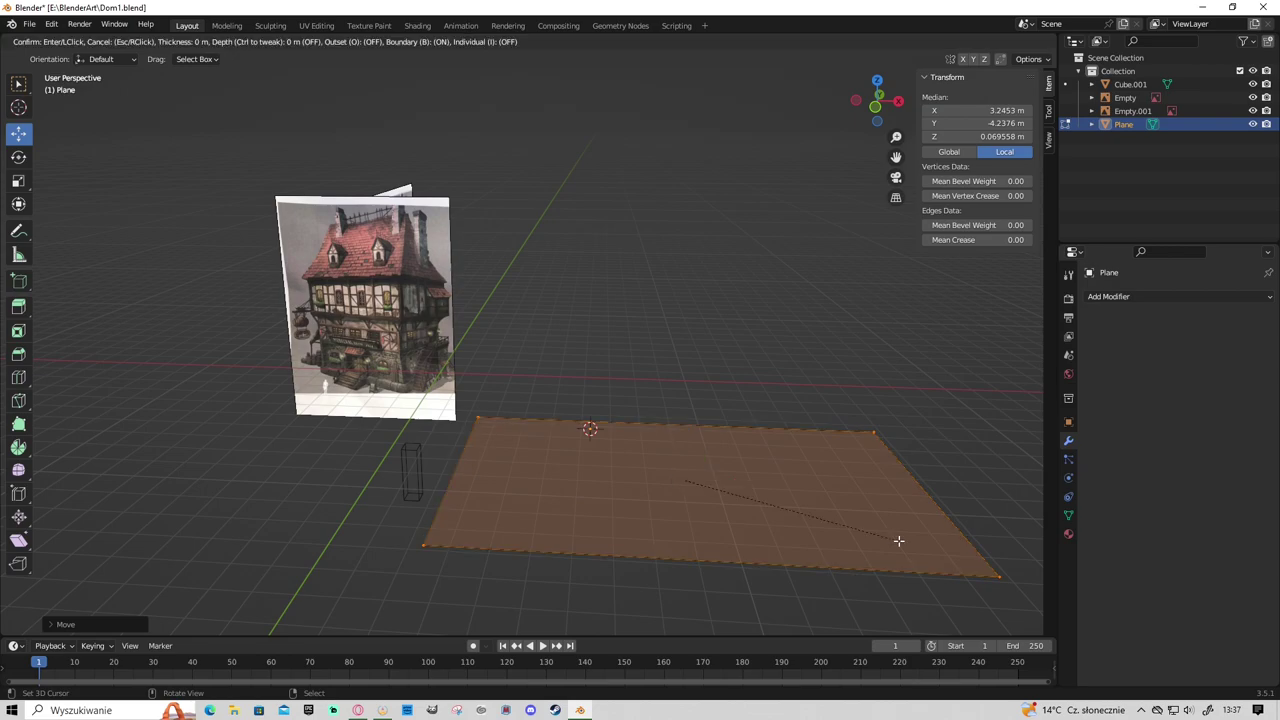
click(890, 535)
key(KP_7)
key(KP_1)
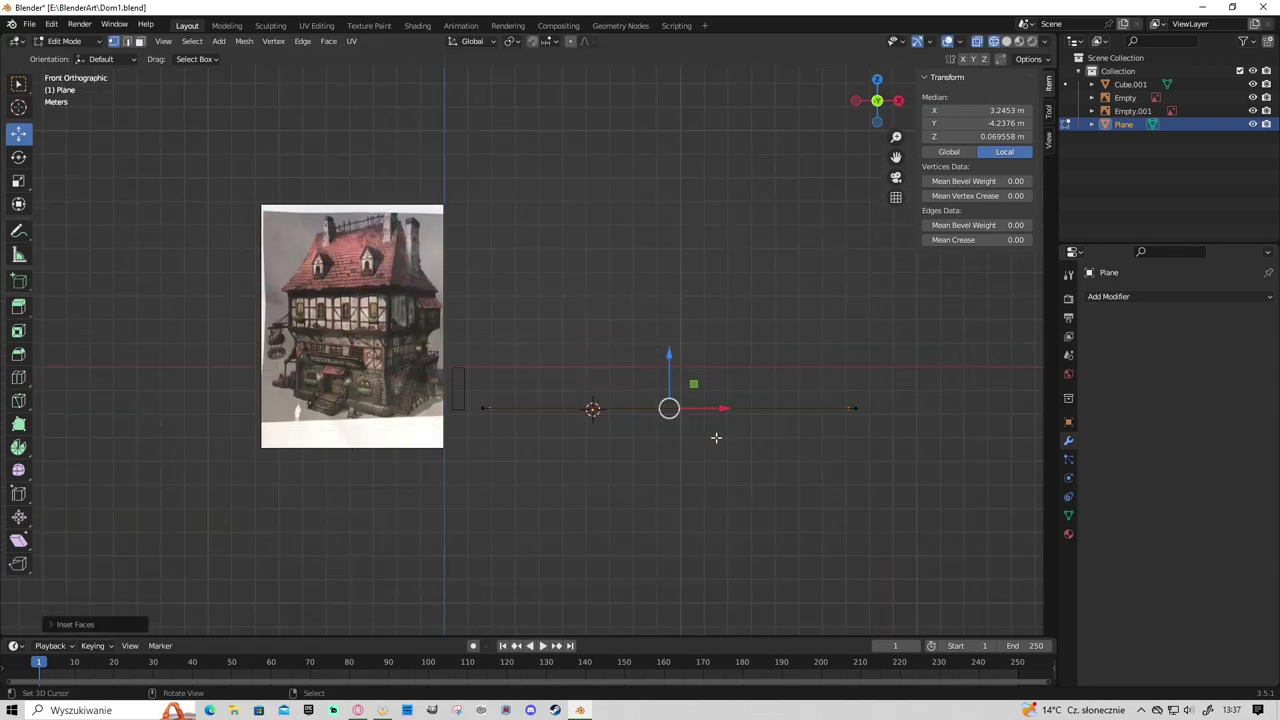
key(e)
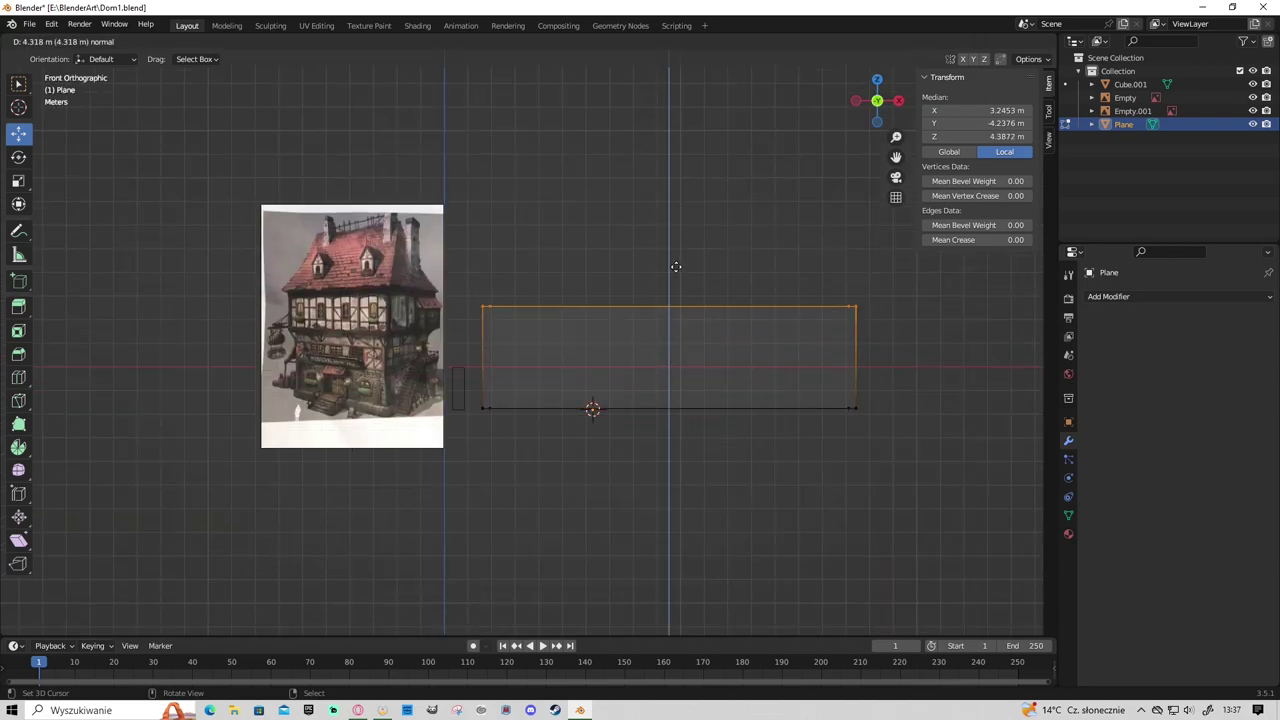
click(676, 267)
Scale the whole box slightly wider and shift it to the right.
key(a)
key(s)
click(785, 341)
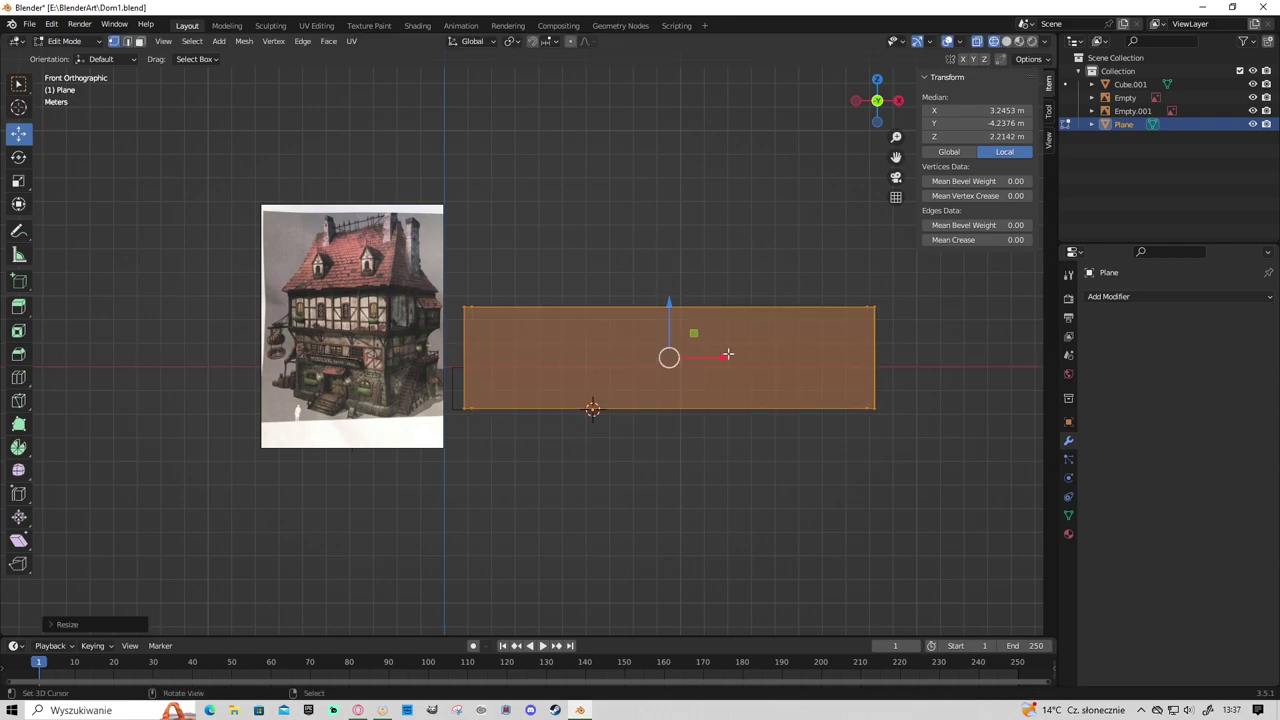
key(g)
click(800, 345)
middle_drag(800, 345, 813, 365)
Switch to face select mode and select only the box's top face.
key(3)
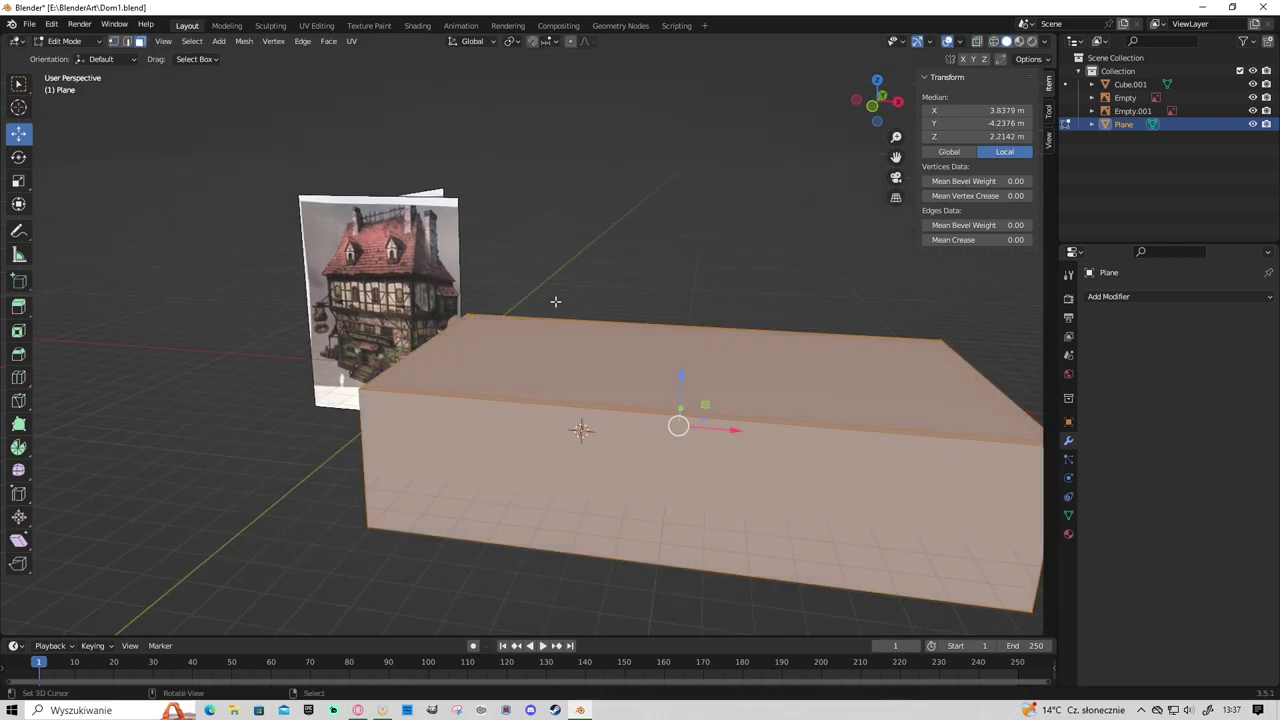
click(611, 353)
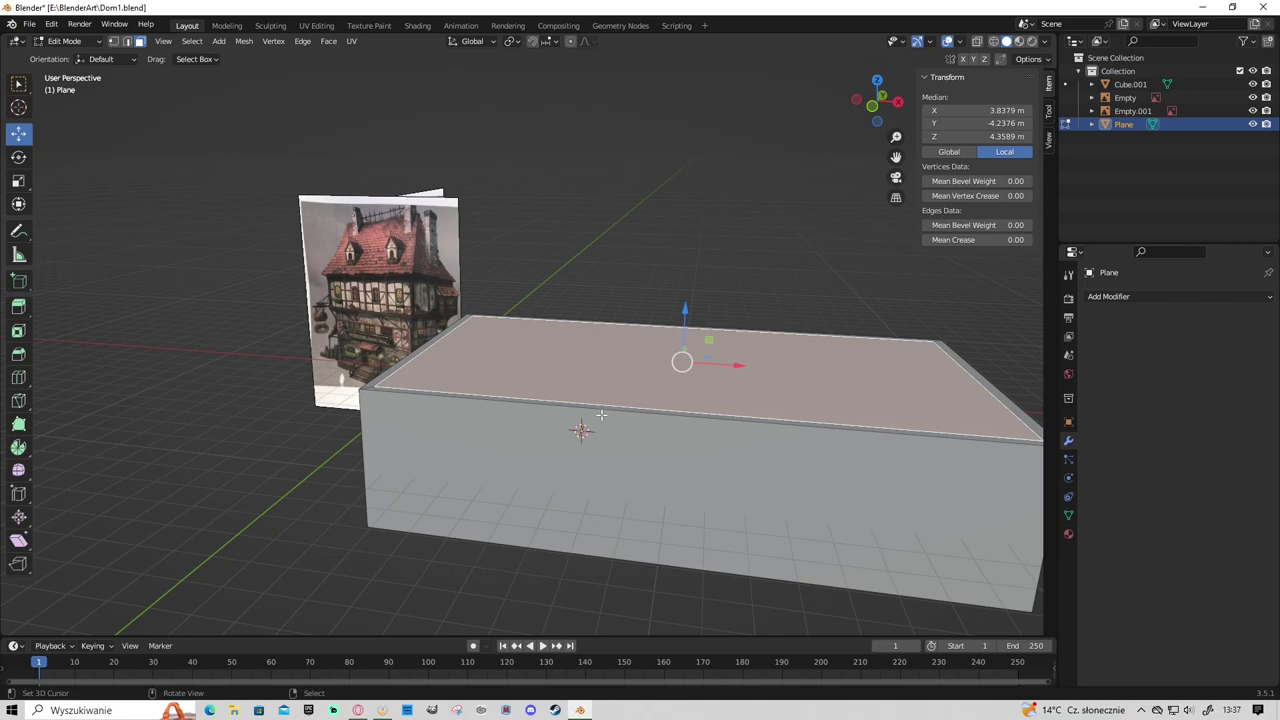
scroll(601, 415, down, 2)
alt+click(614, 394)
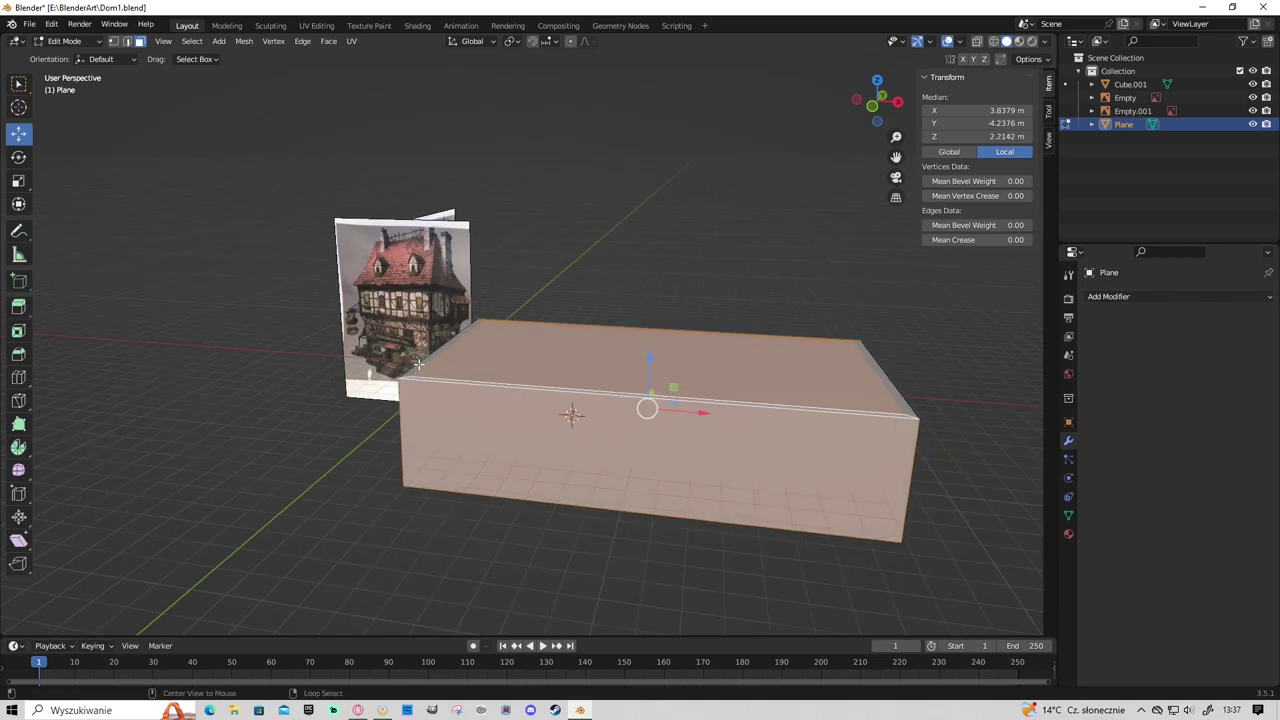
key(ctrl+z)
key(ctrl+shift+z)
key(alt+a)
shift+click(503, 324)
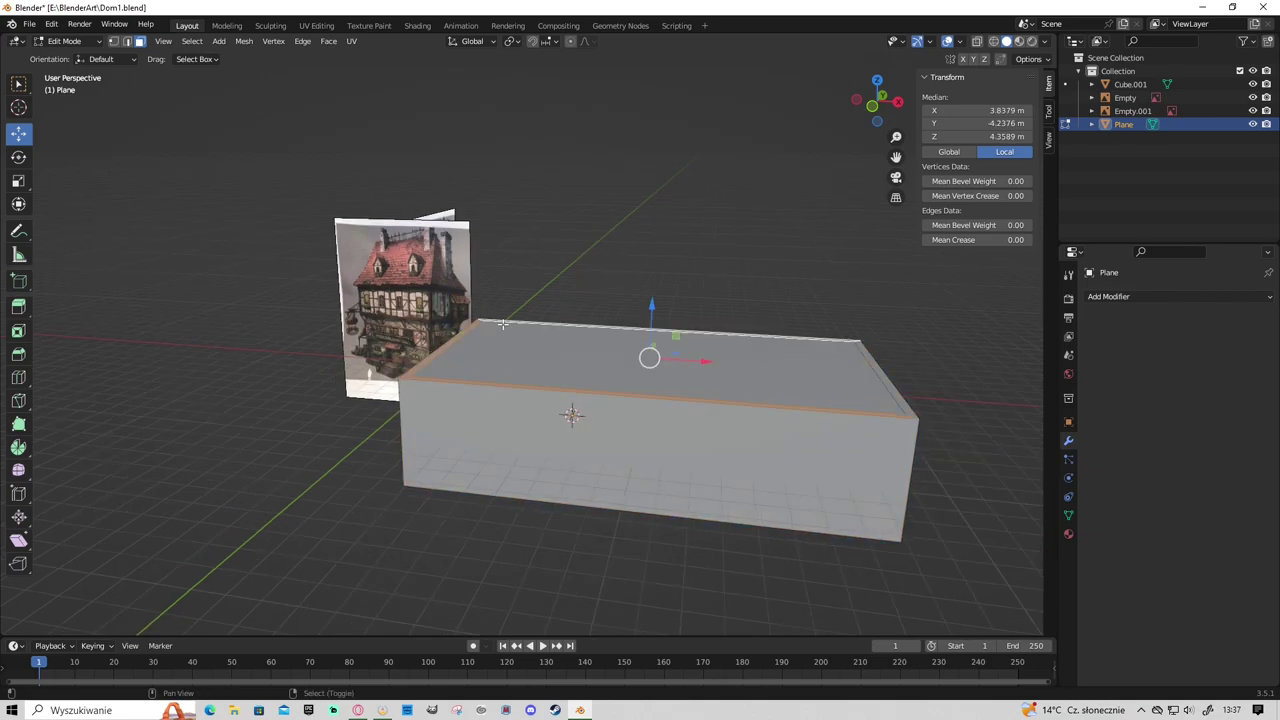
key(KP_1)
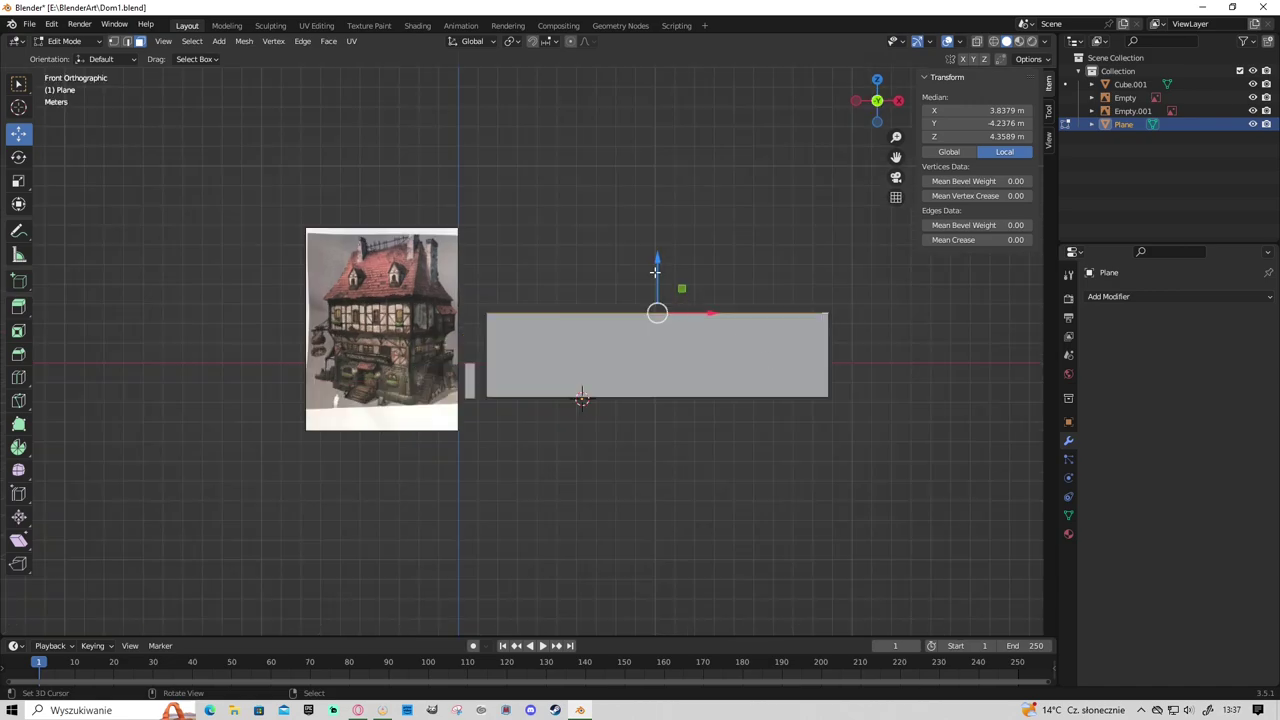
Extrude the top face upward in short steps to form a thin ledge band.
key(e)
click(655, 268)
middle_drag(655, 268, 660, 342)
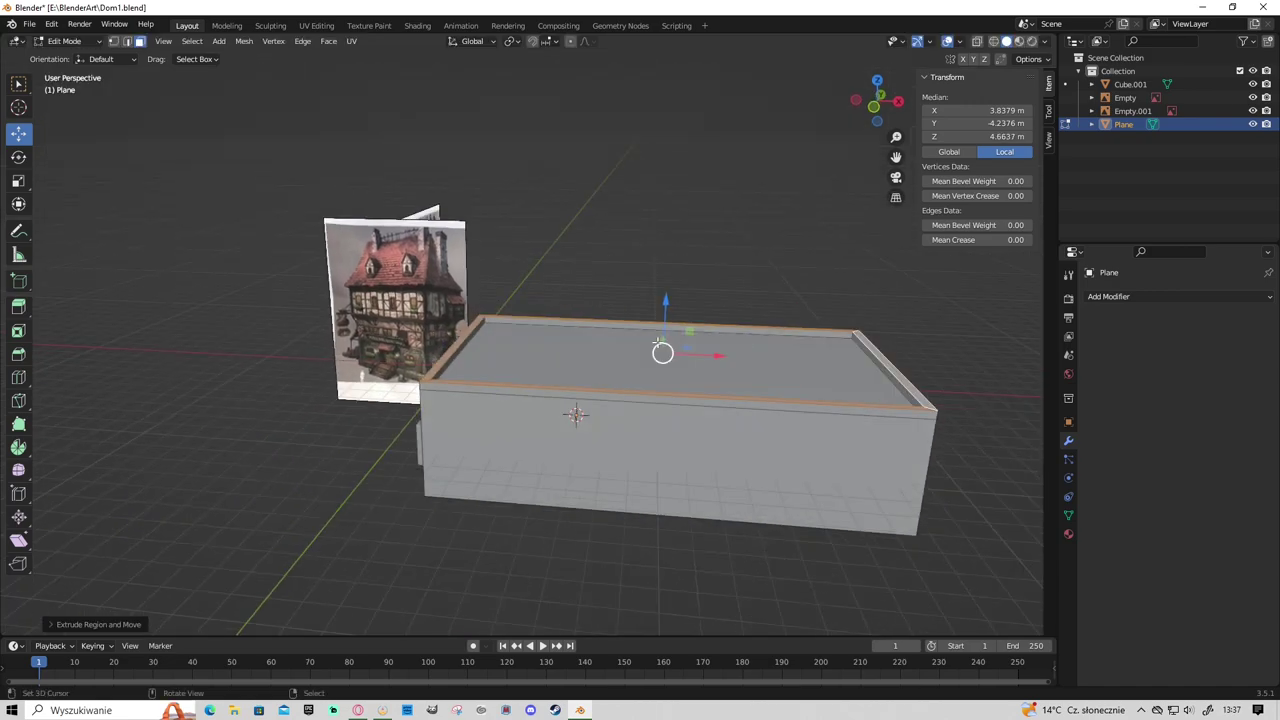
drag(665, 298, 664, 306)
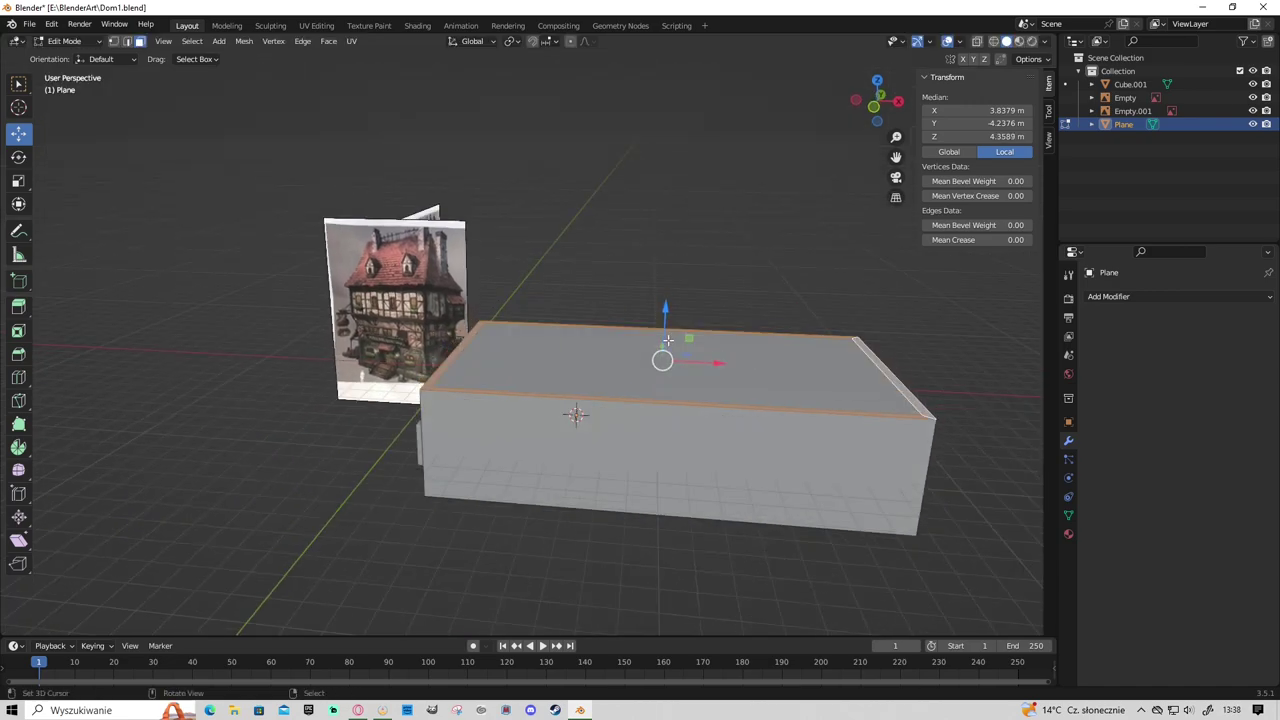
key(e)
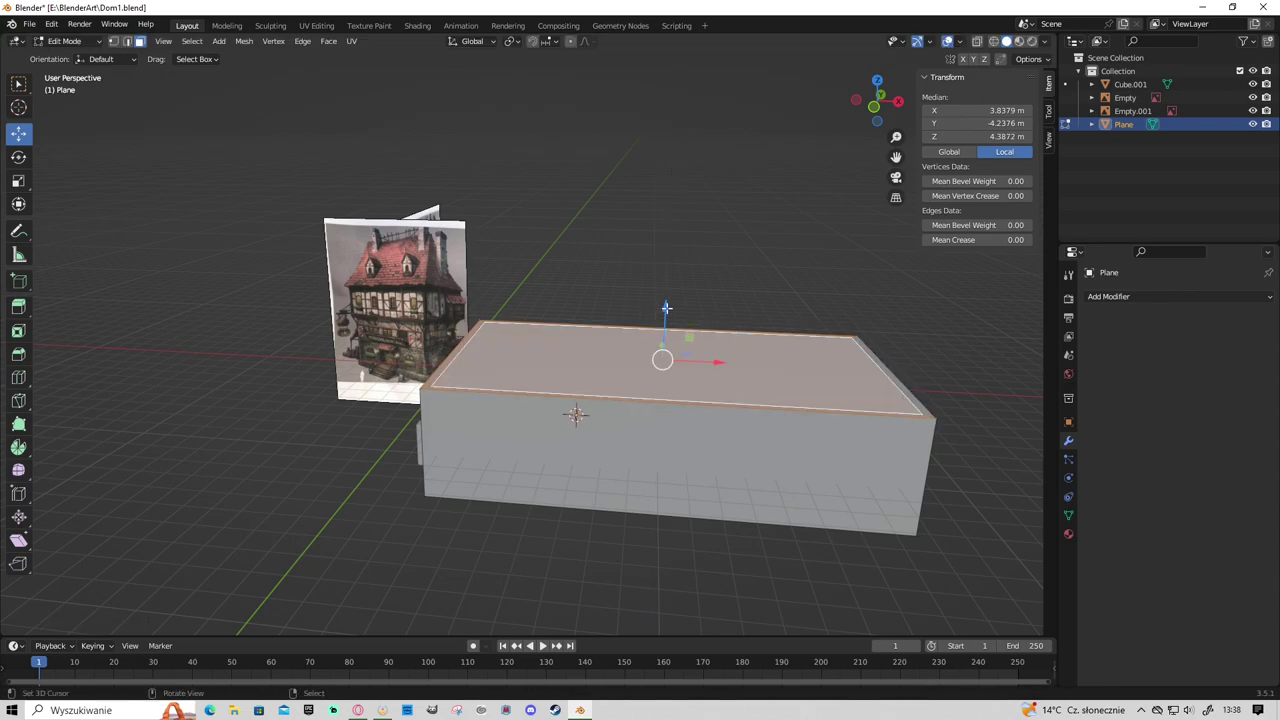
click(666, 303)
key(ctrl+z)
key(e)
click(665, 310)
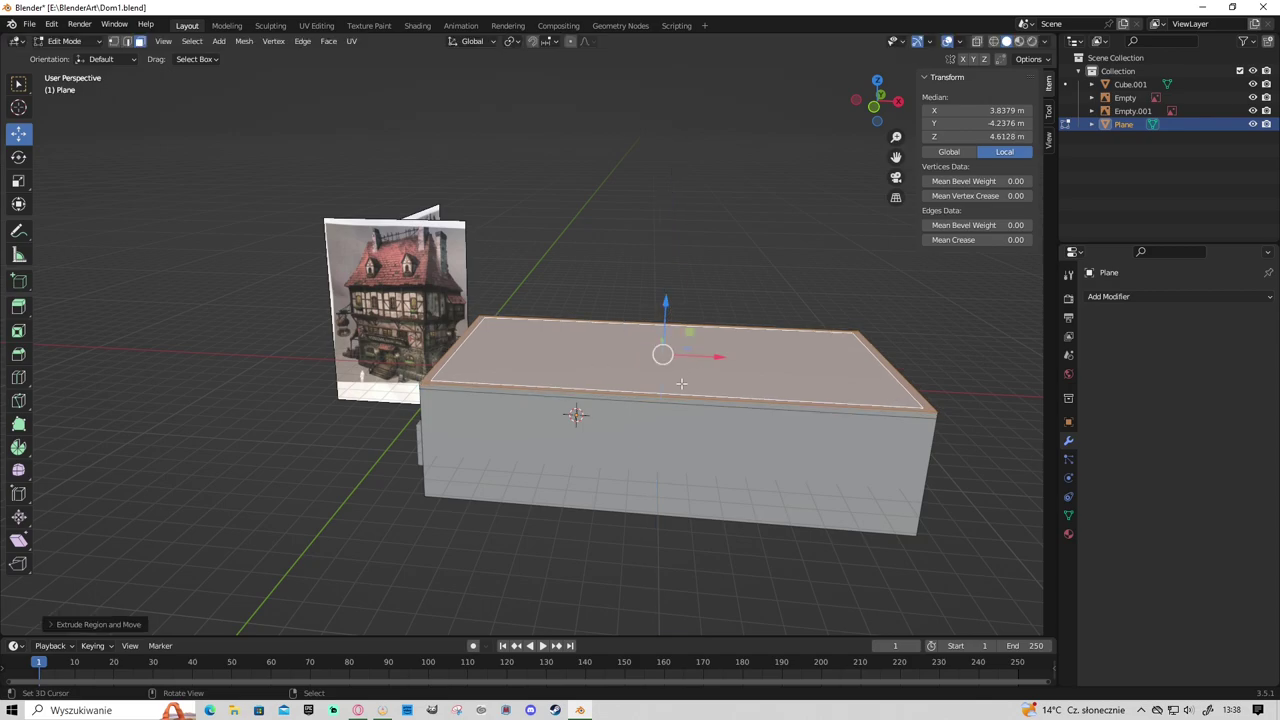
Extrude the top face up into a taller storey and fill its open top.
key(e)
click(668, 244)
key(KP_1)
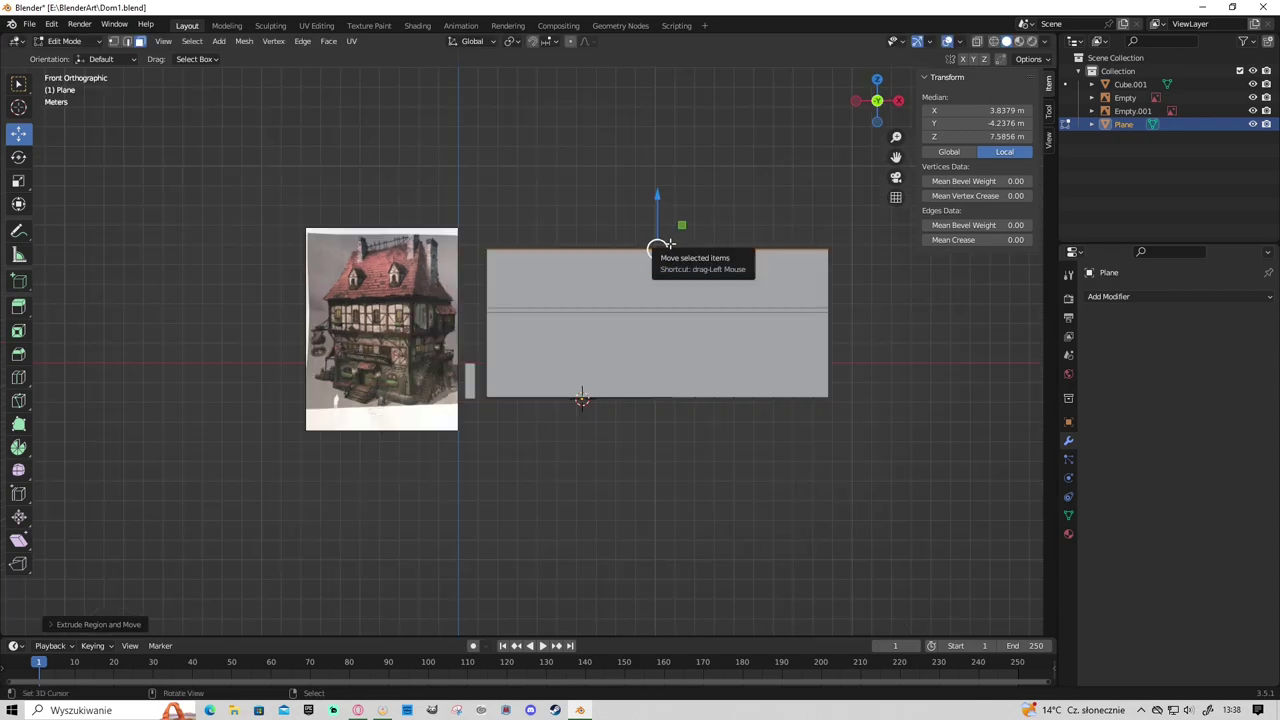
drag(658, 199, 659, 178)
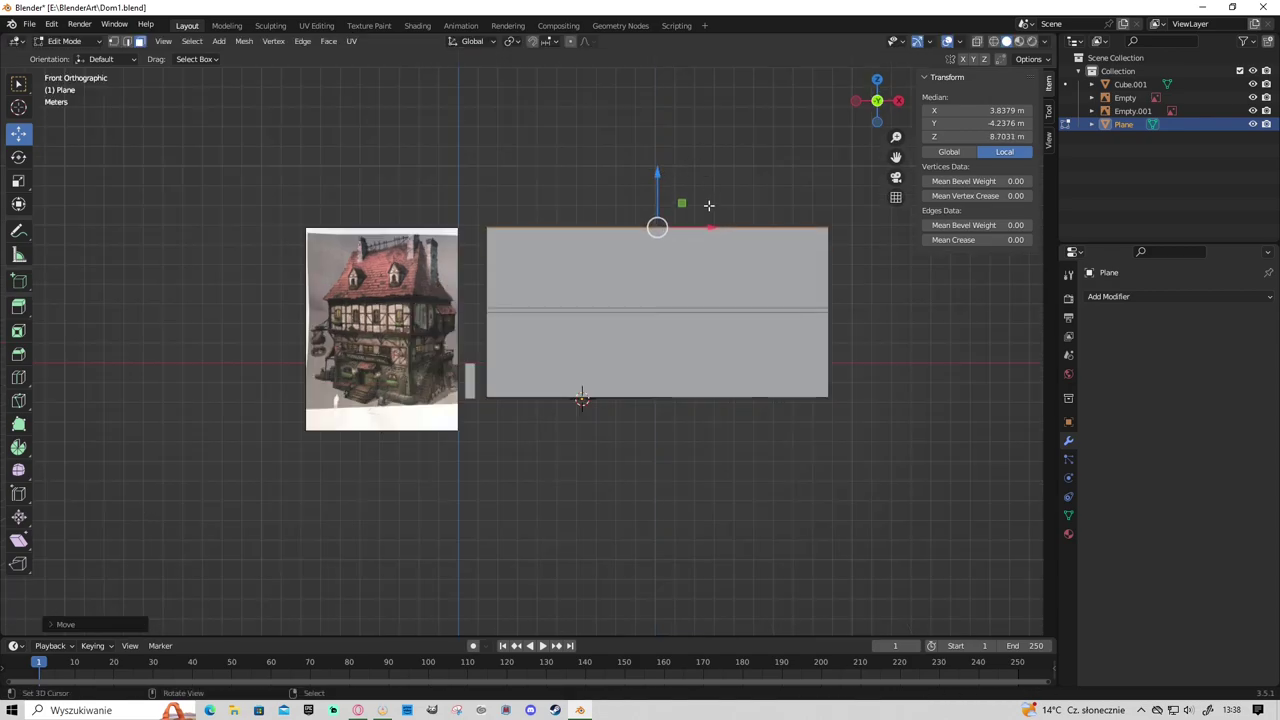
middle_drag(709, 205, 472, 245)
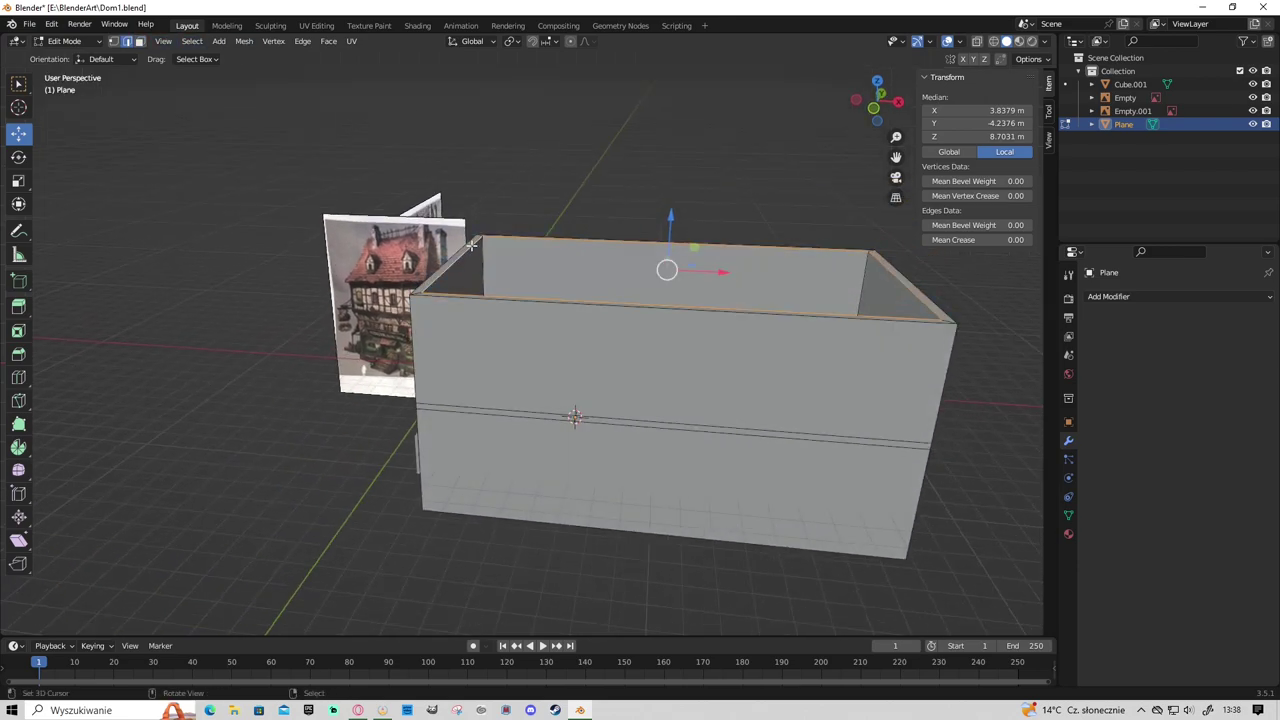
key(f)
Add another thin ledge extrusion, then extrude the next storey and fill its top.
click(140, 41)
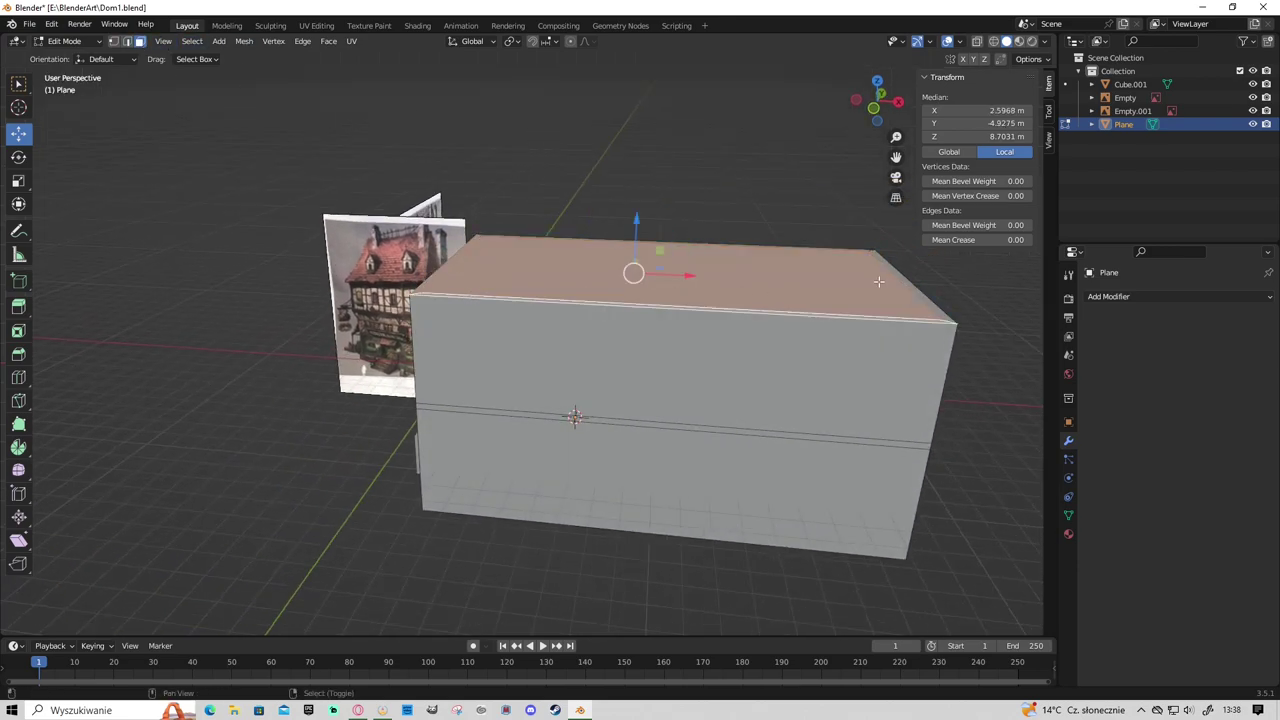
middle_drag(690, 270, 805, 369)
key(KP_1)
key(e)
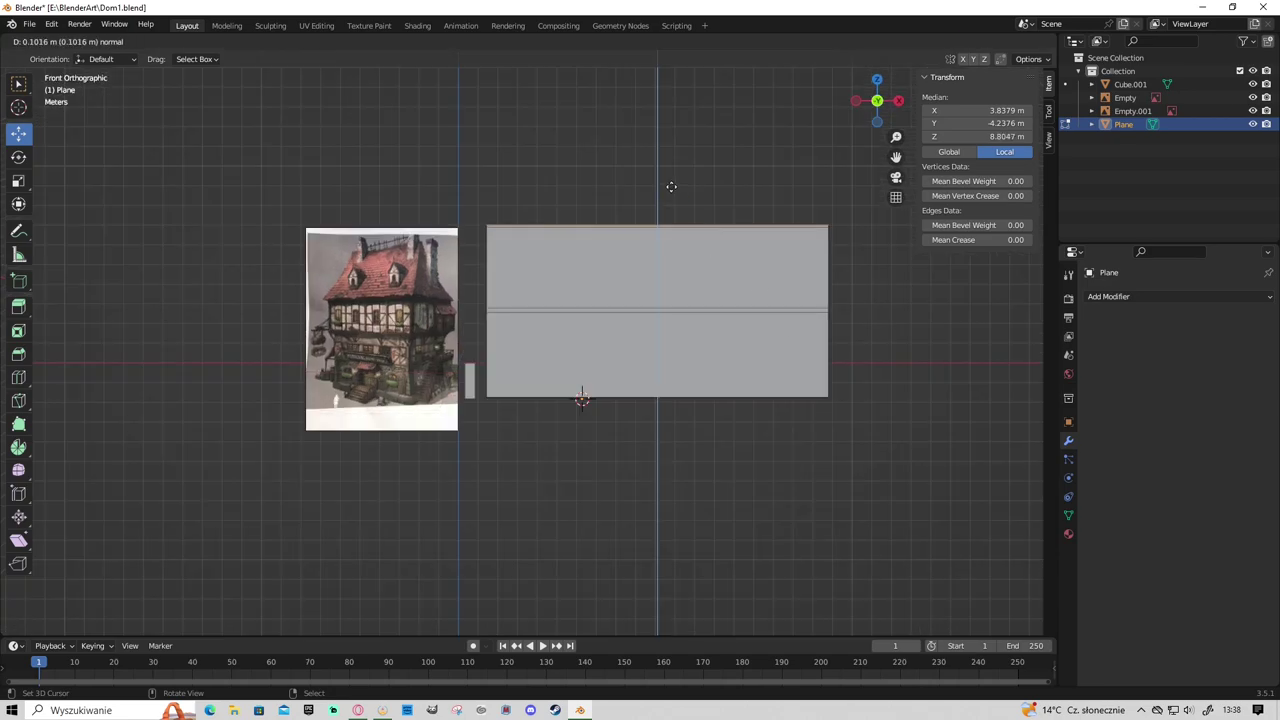
click(674, 189)
middle_drag(674, 189, 688, 274)
key(KP_1)
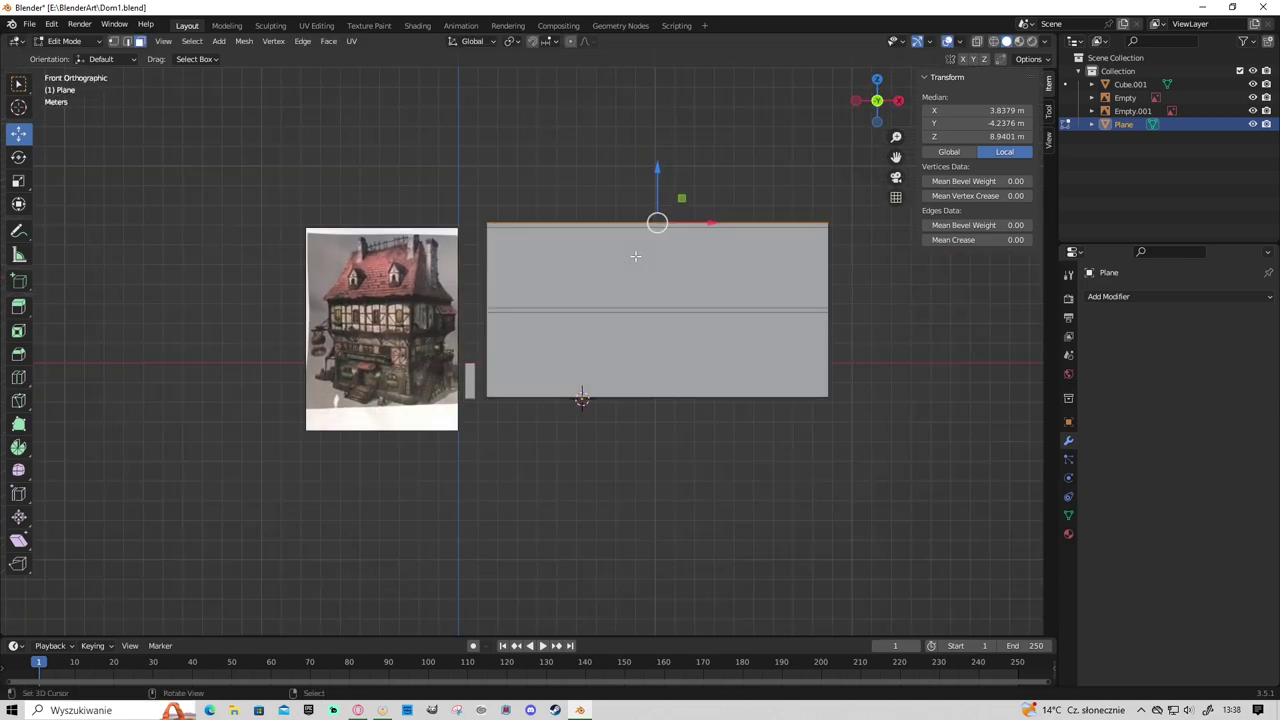
key(e)
click(660, 70)
mouse_move(680, 180)
shift+middle_down()
mouse_move(690, 275)
mouse_move(462, 245)
shift+middle_up()
key(f)
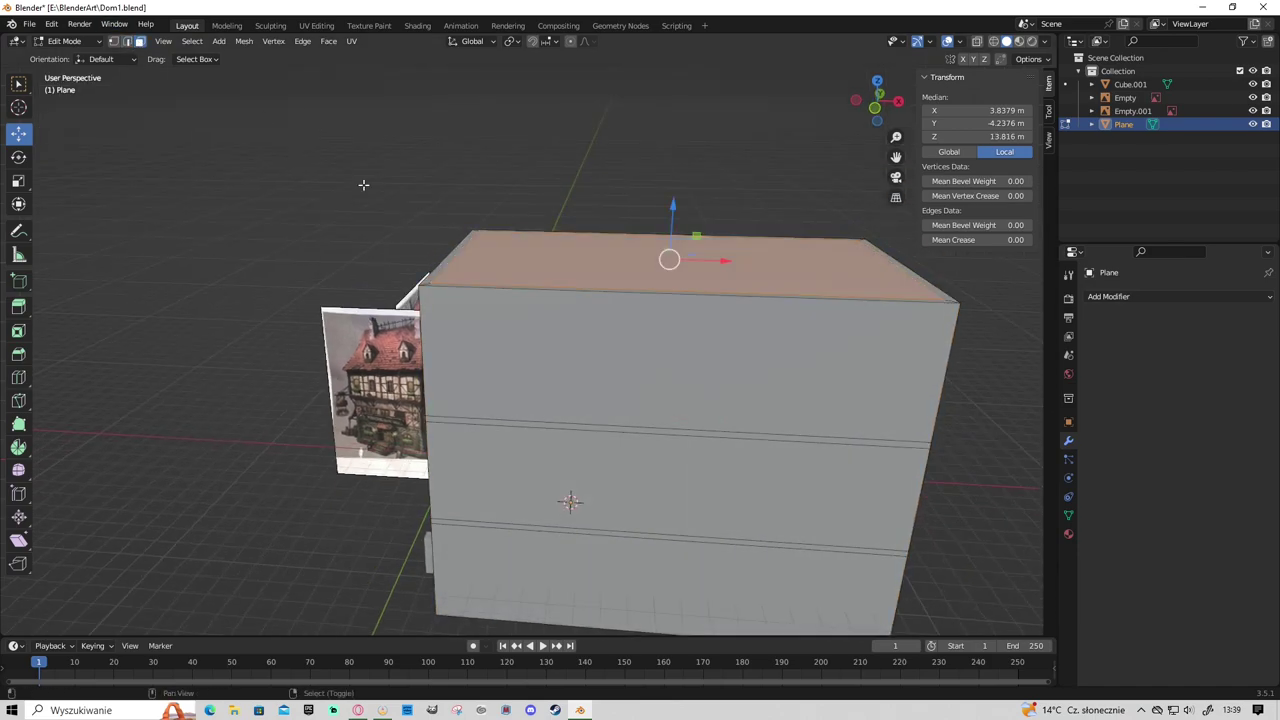
Extrude one more thin ledge and a raised top, lifting the walls to about 17.44 m.
middle_drag(363, 186, 883, 402)
key(KP_1)
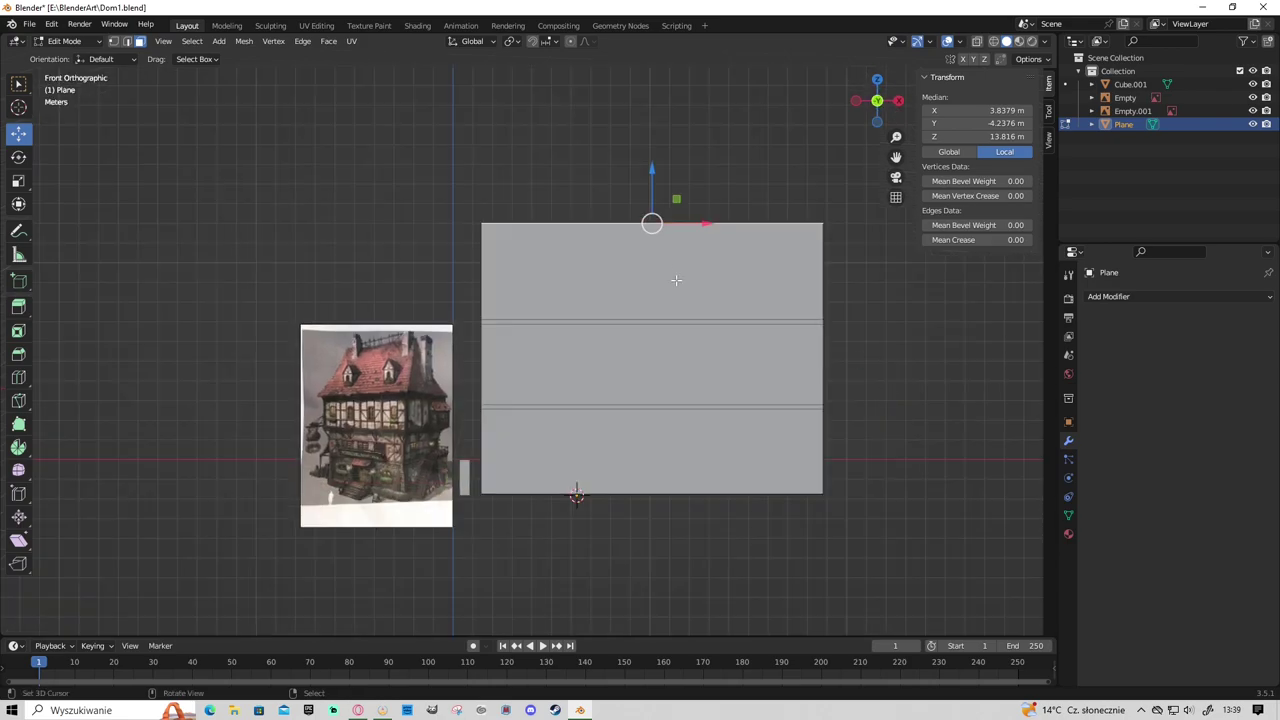
key(e)
click(686, 246)
middle_drag(686, 246, 685, 270)
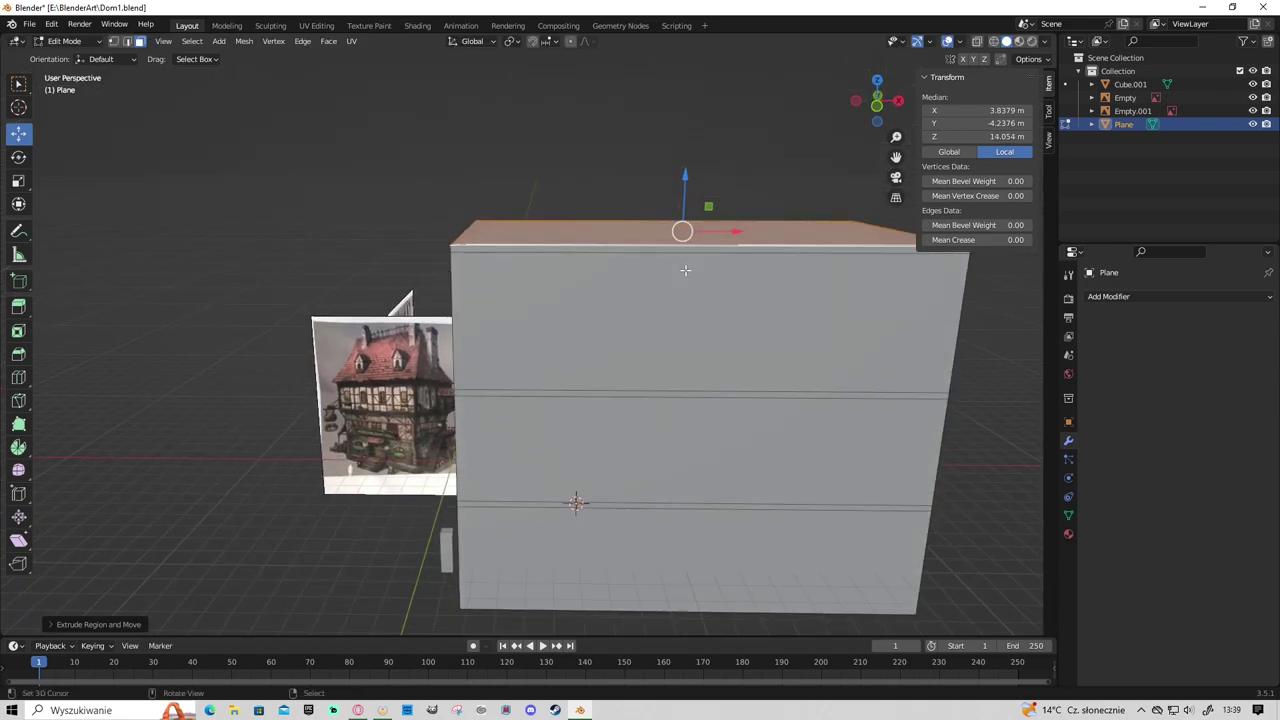
key(KP_1)
key(e)
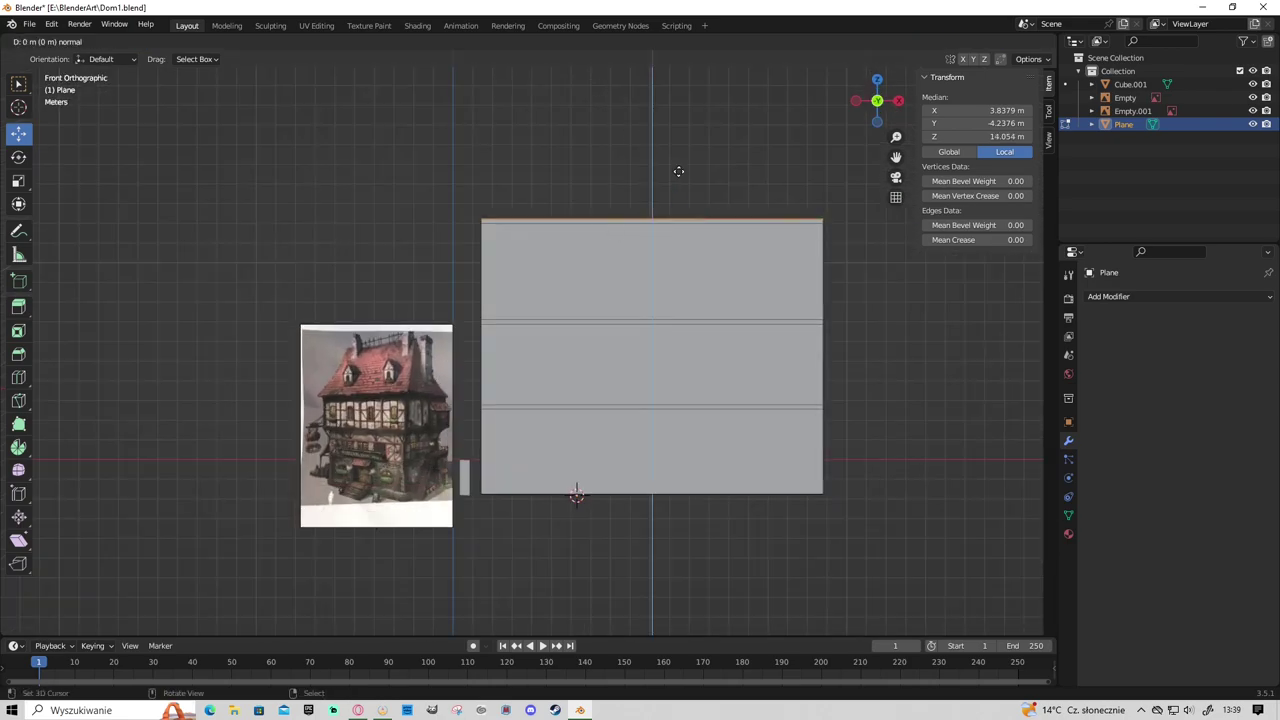
click(677, 114)
middle_drag(677, 114, 673, 276)
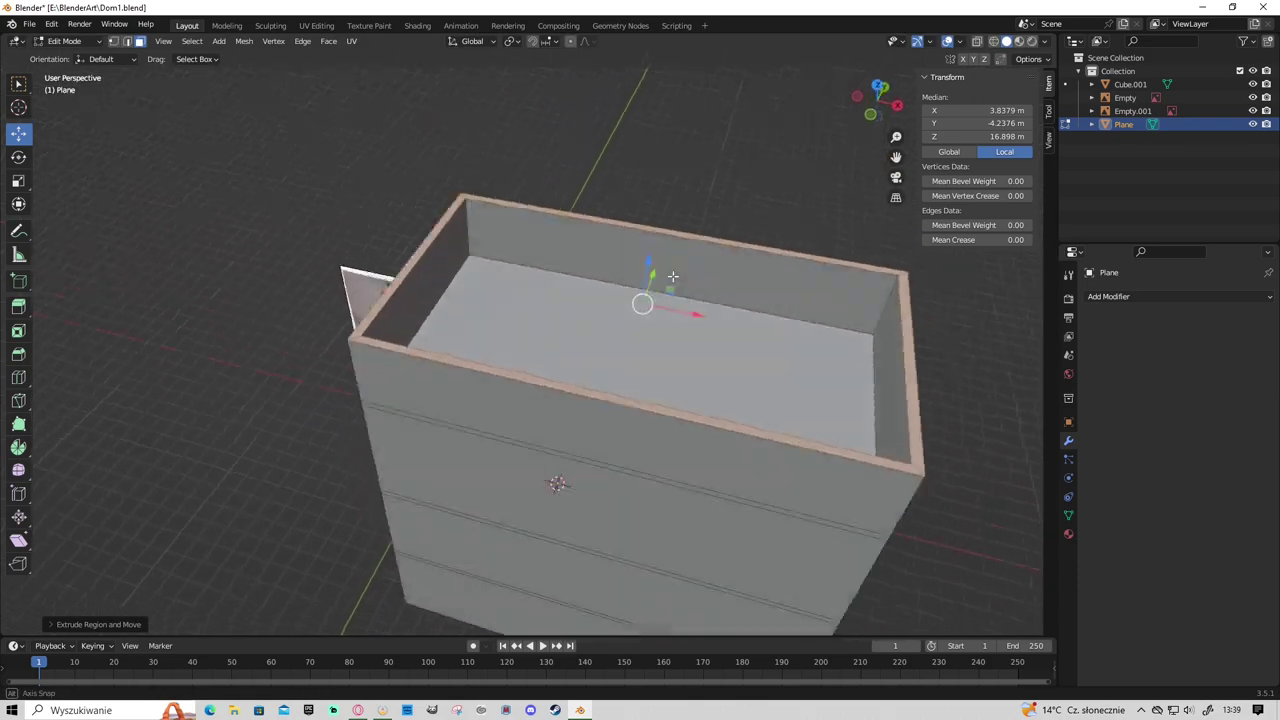
key(KP_1)
drag(654, 114, 655, 100)
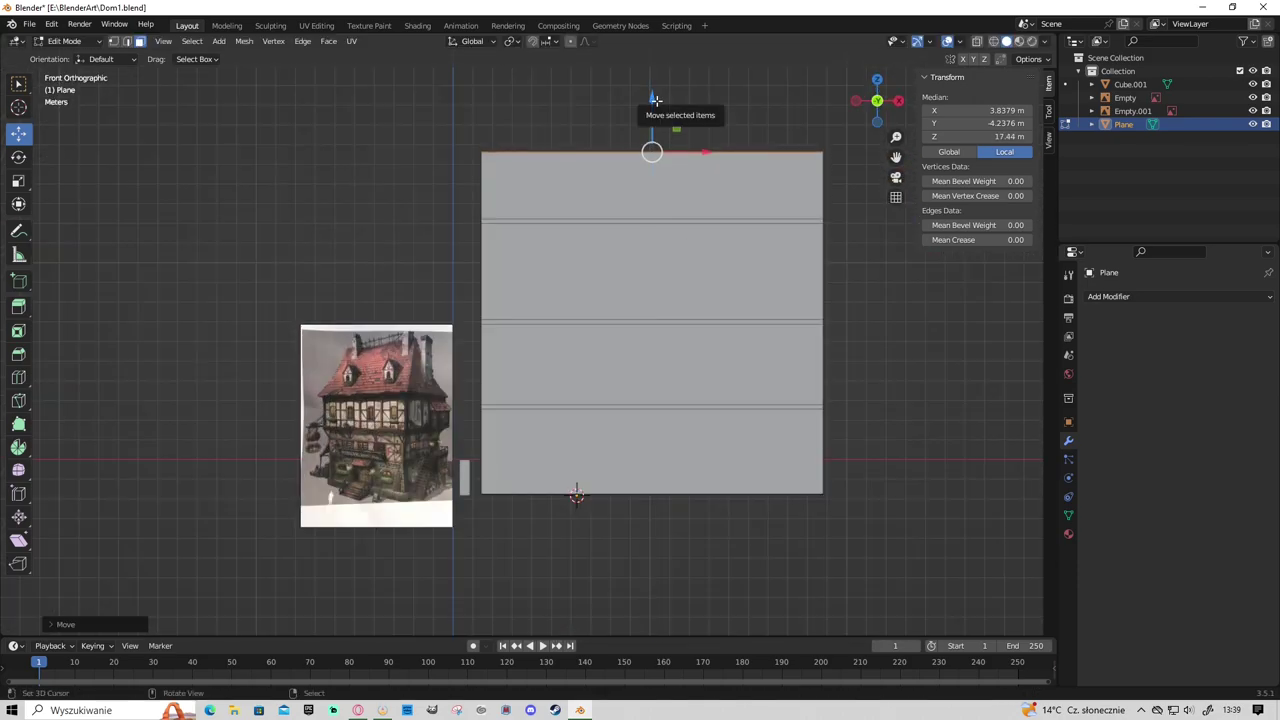
middle_drag(655, 100, 583, 160)
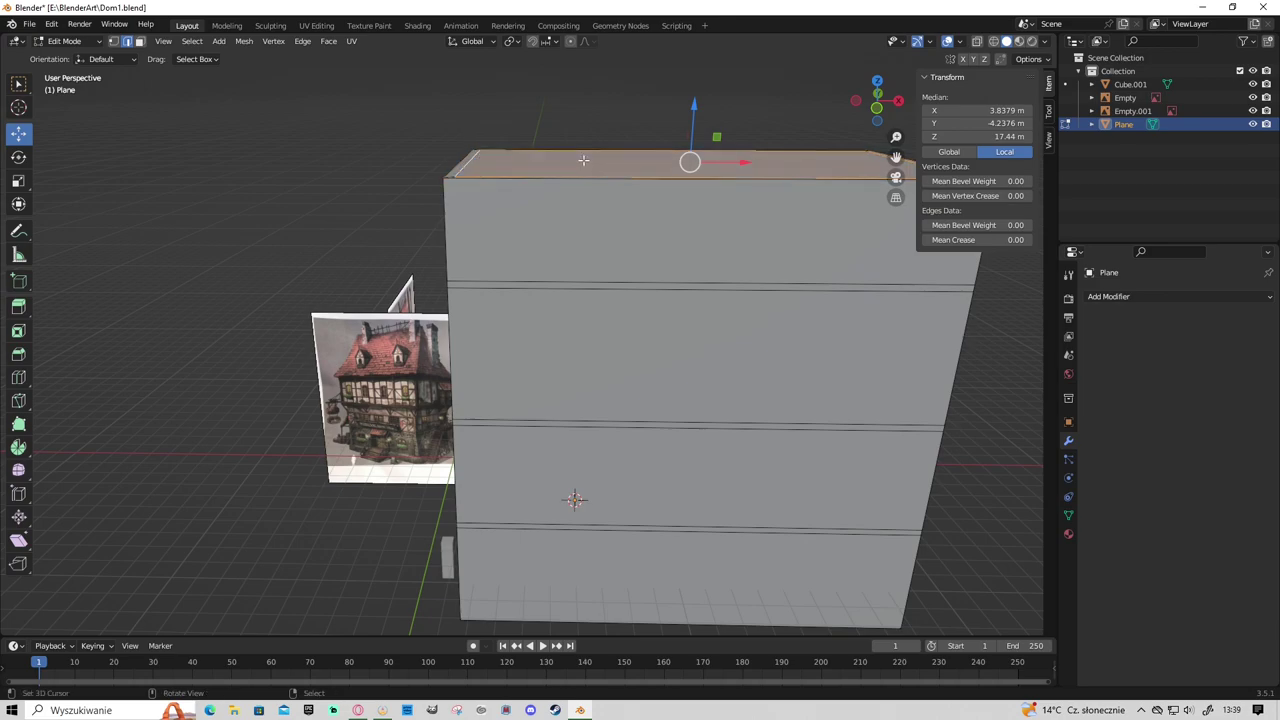
key(KP_1)
mouse_move(657, 178)
shift+middle_down()
mouse_move(632, 265)
mouse_move(872, 385)
mouse_move(866, 397)
mouse_move(497, 354)
mouse_move(500, 370)
shift+middle_up()
Shift the whole mesh in side view and add a vertical loop cut on the wall.
key(KP_3)
key(a)
key(g)
click(545, 340)
key(ctrl+r)
click(471, 377)
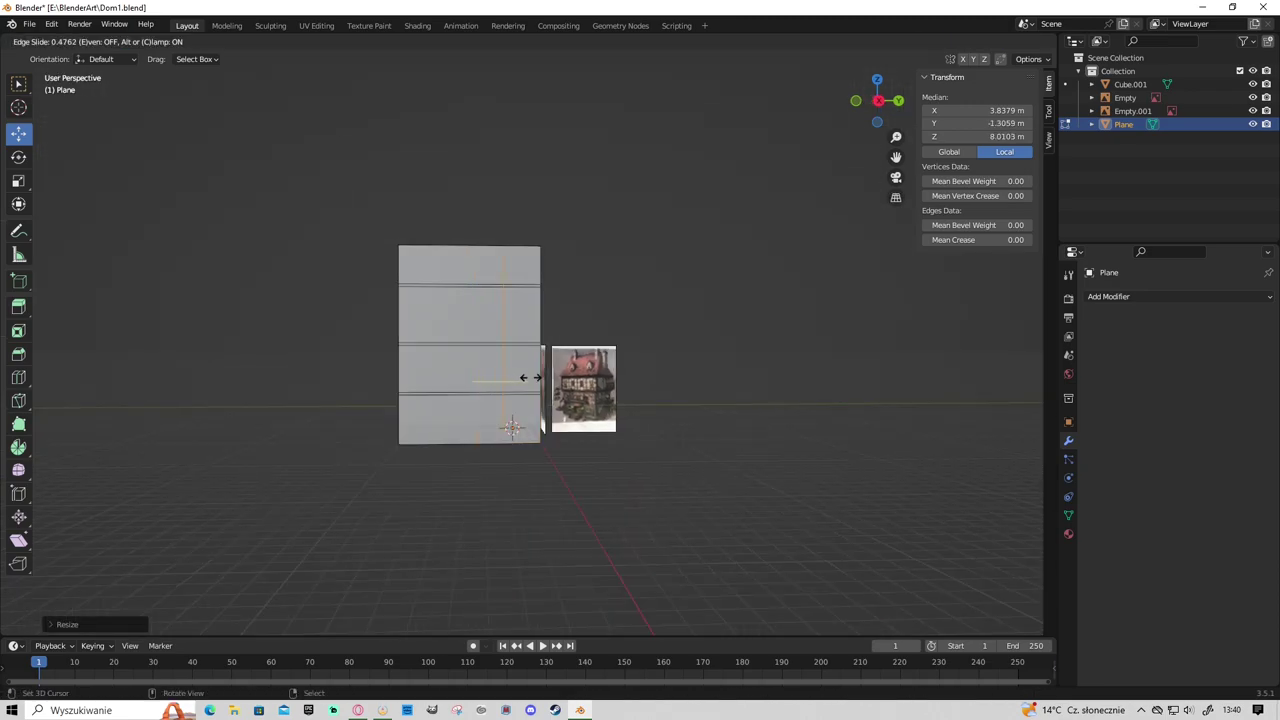
click(530, 378)
Extrude the bottom-right wall face outward into a small ground-floor side bay.
scroll(623, 468, up, 5)
scroll(620, 475, down, 5)
click(192, 100)
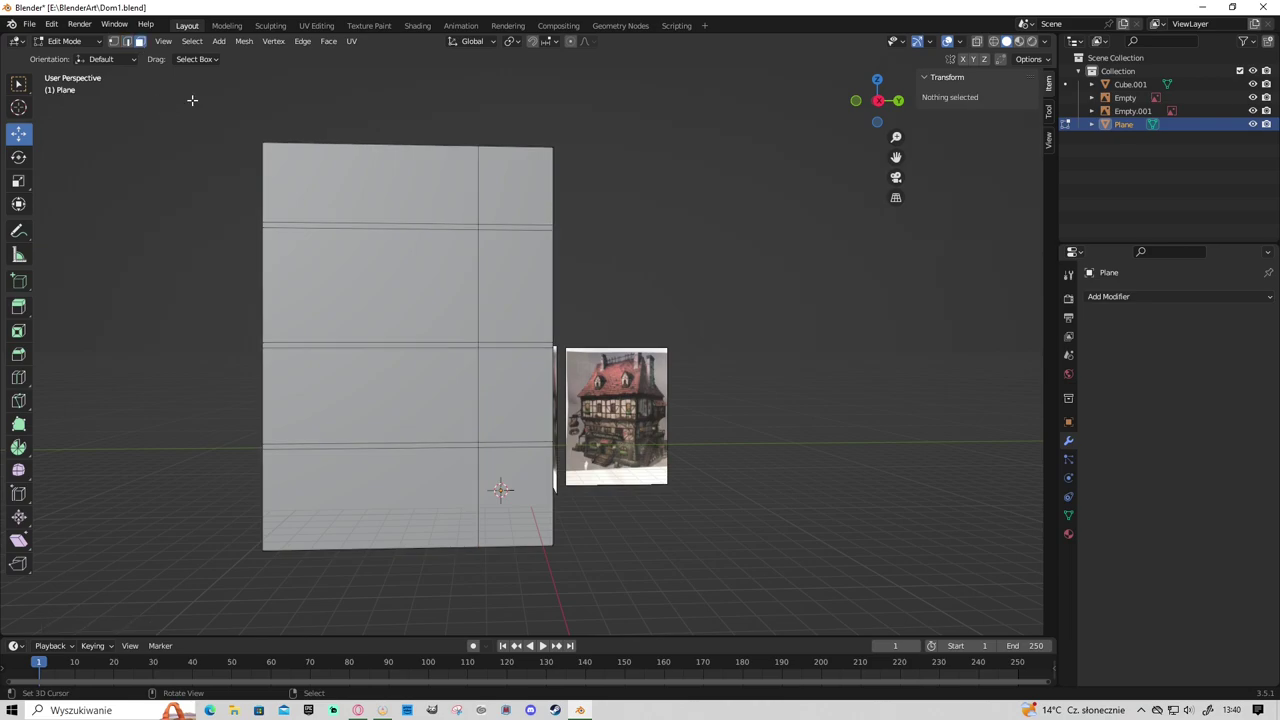
click(509, 478)
scroll(648, 530, up, 3)
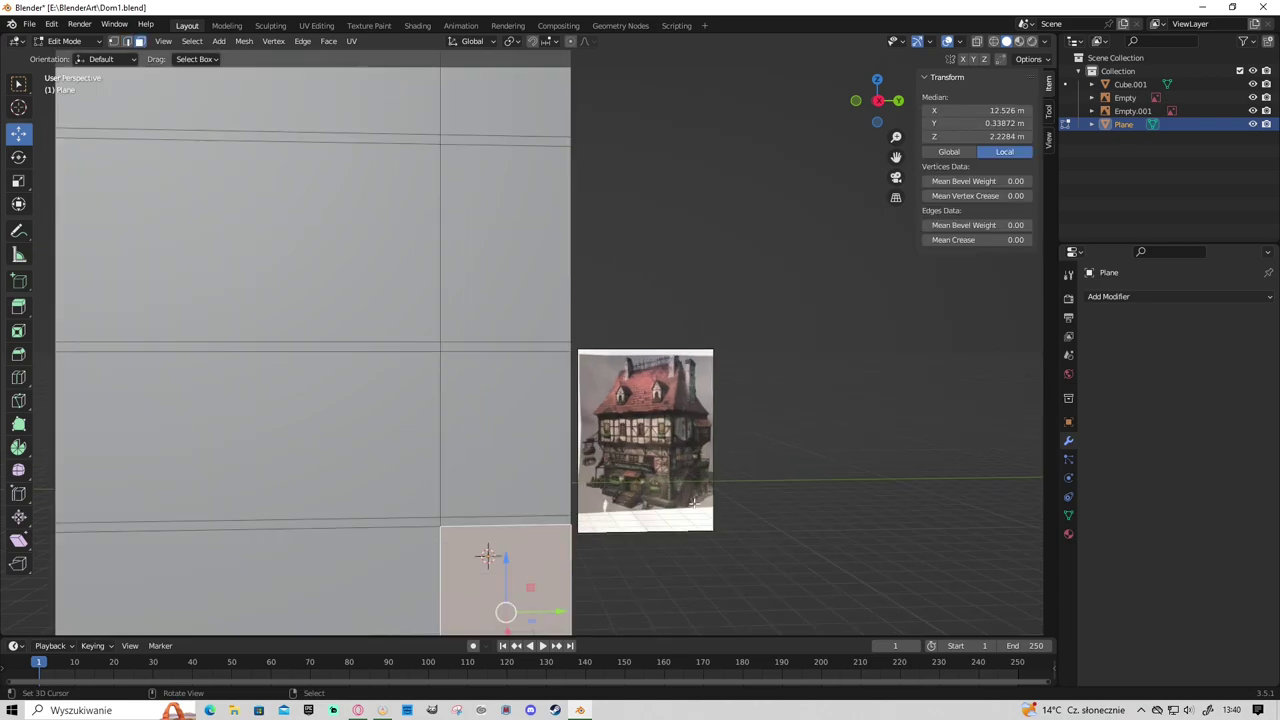
key(KP_3)
scroll(780, 532, up, 3)
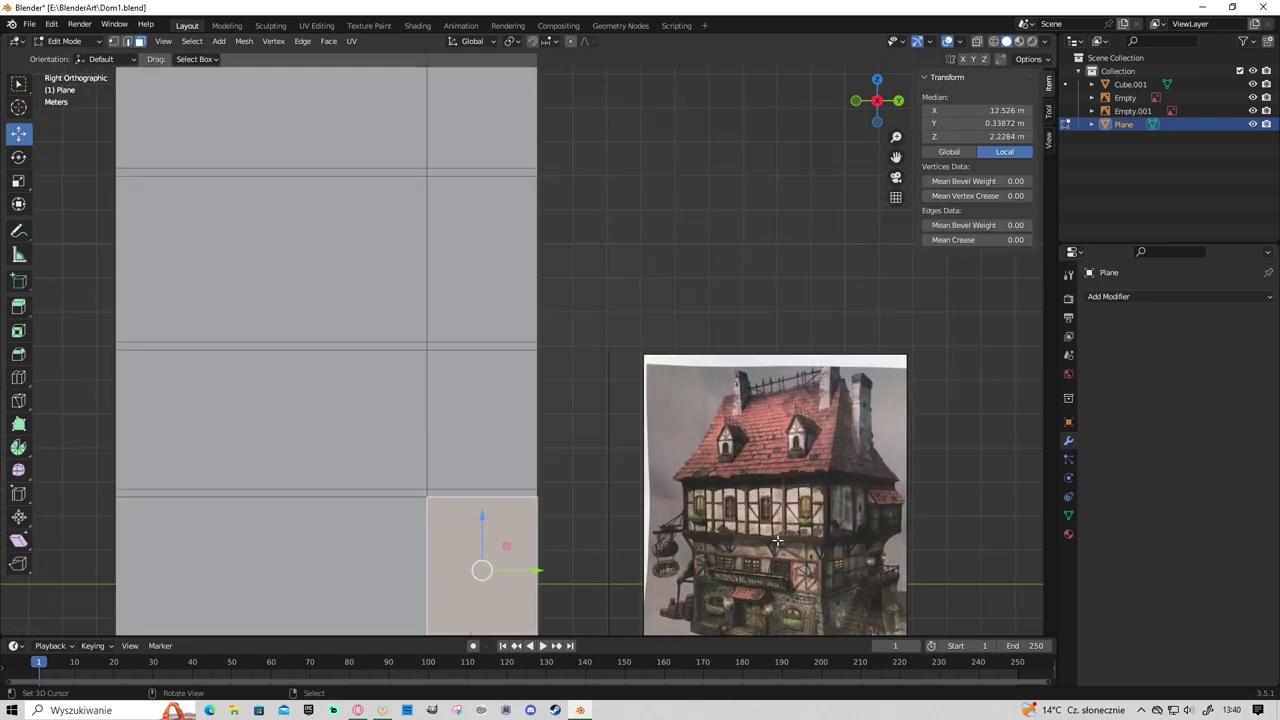
scroll(777, 540, down, 3)
middle_drag(777, 540, 600, 537)
key(KP_1)
key(e)
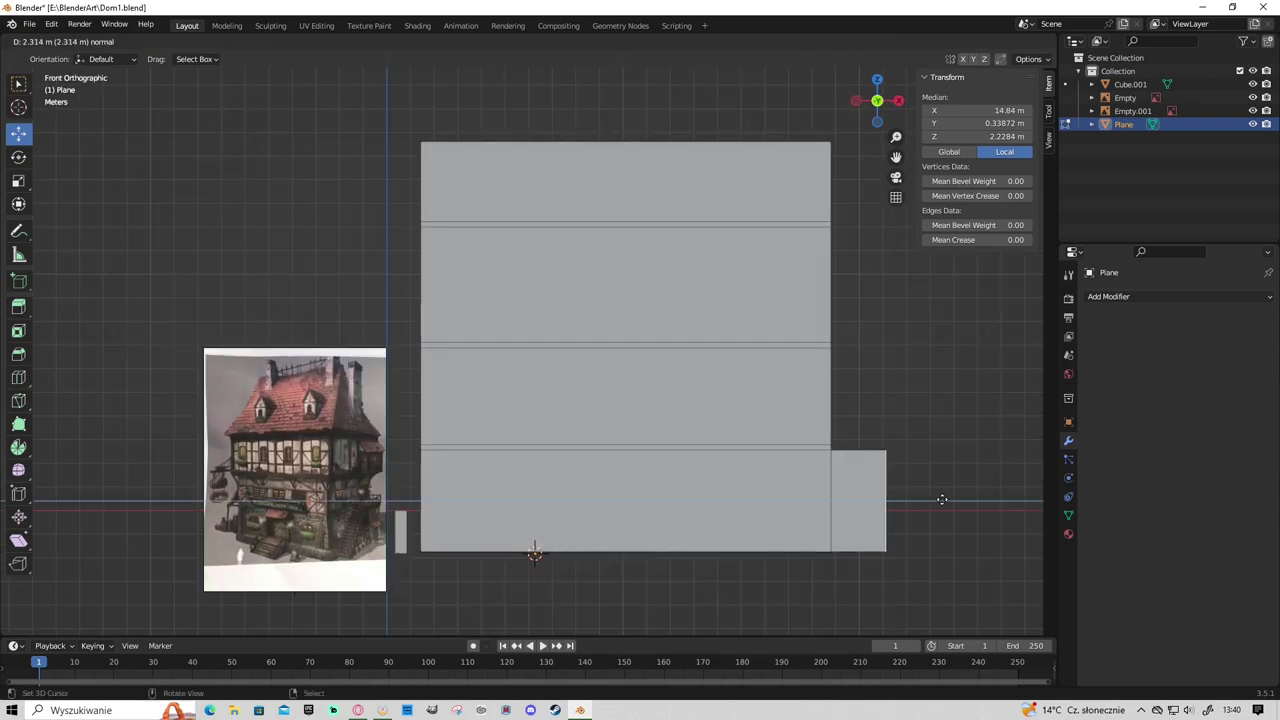
click(950, 500)
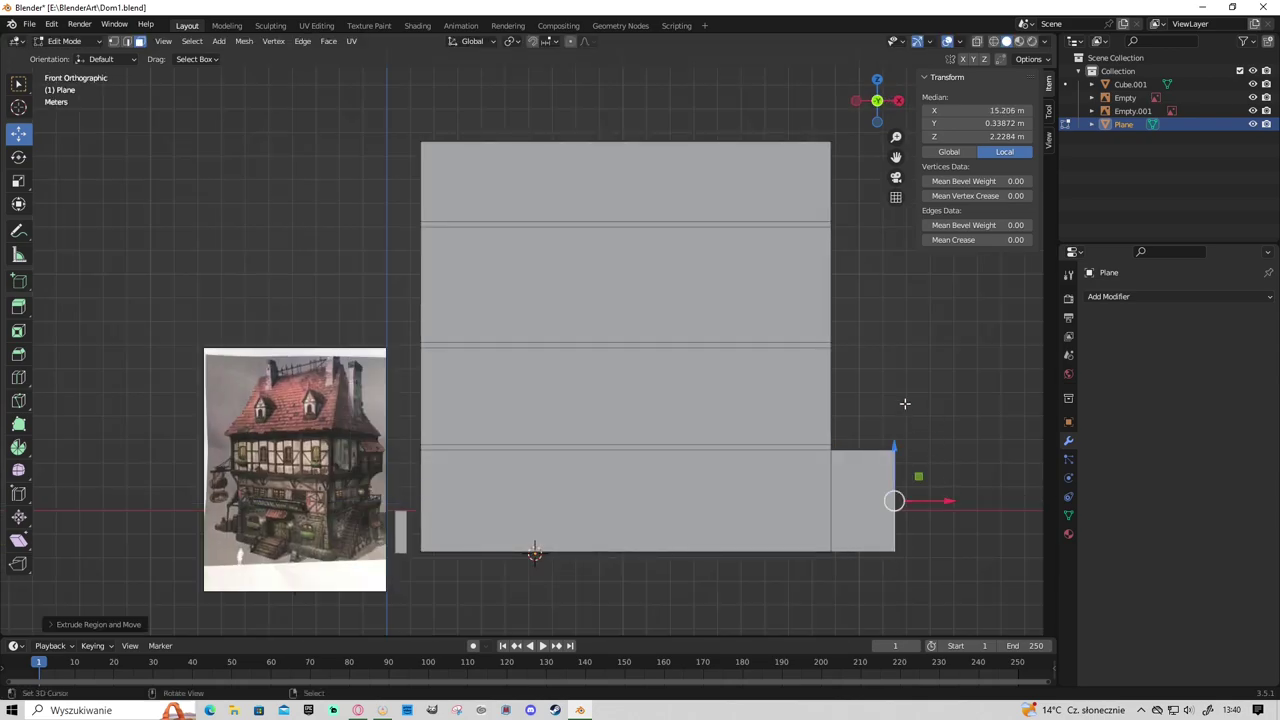
mouse_move(899, 353)
middle_down()
mouse_move(766, 371)
mouse_move(543, 351)
middle_up()
Add a horizontal loop cut across the wall's right column in edge mode.
click(522, 334)
key(2)
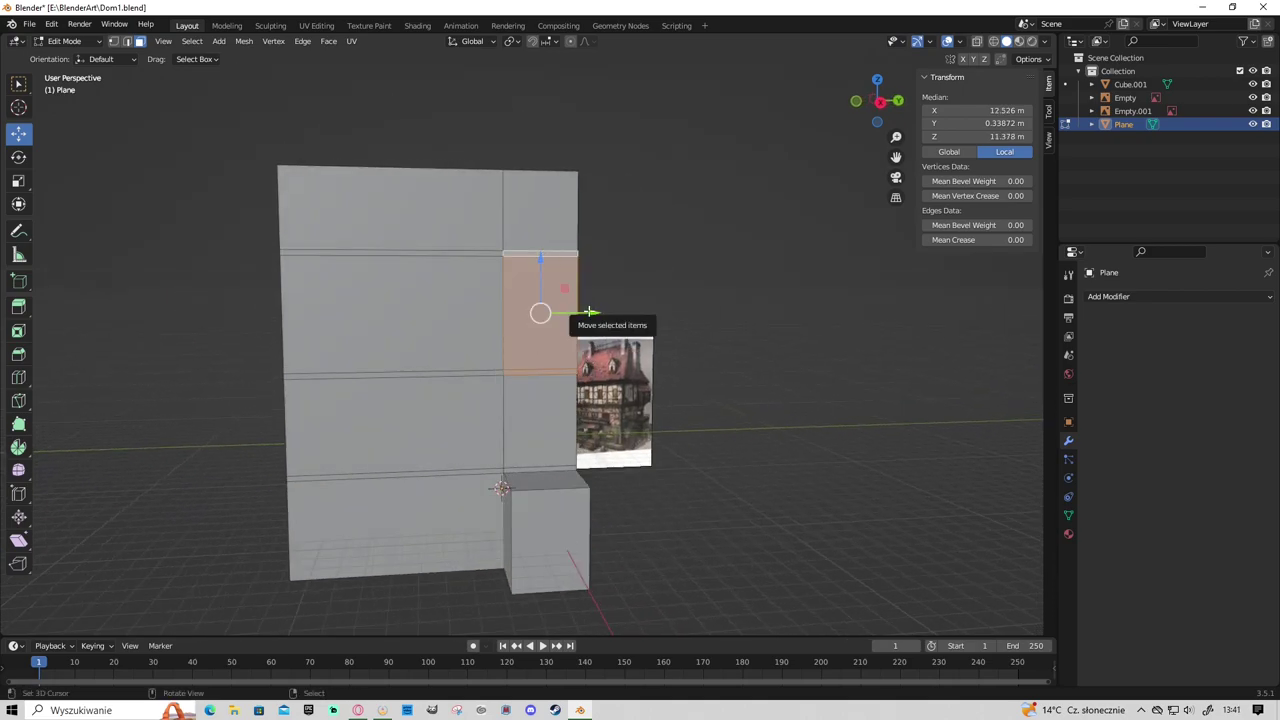
key(ctrl+r)
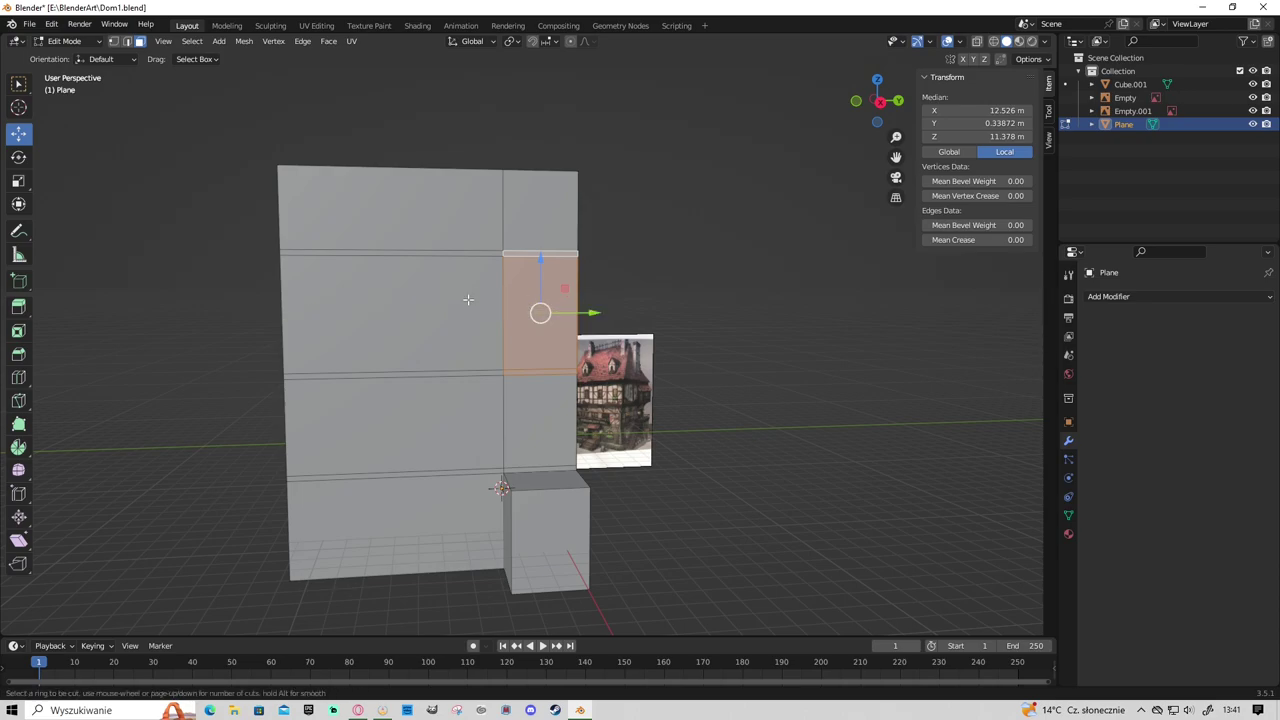
click(490, 308)
click(475, 283)
click(432, 315)
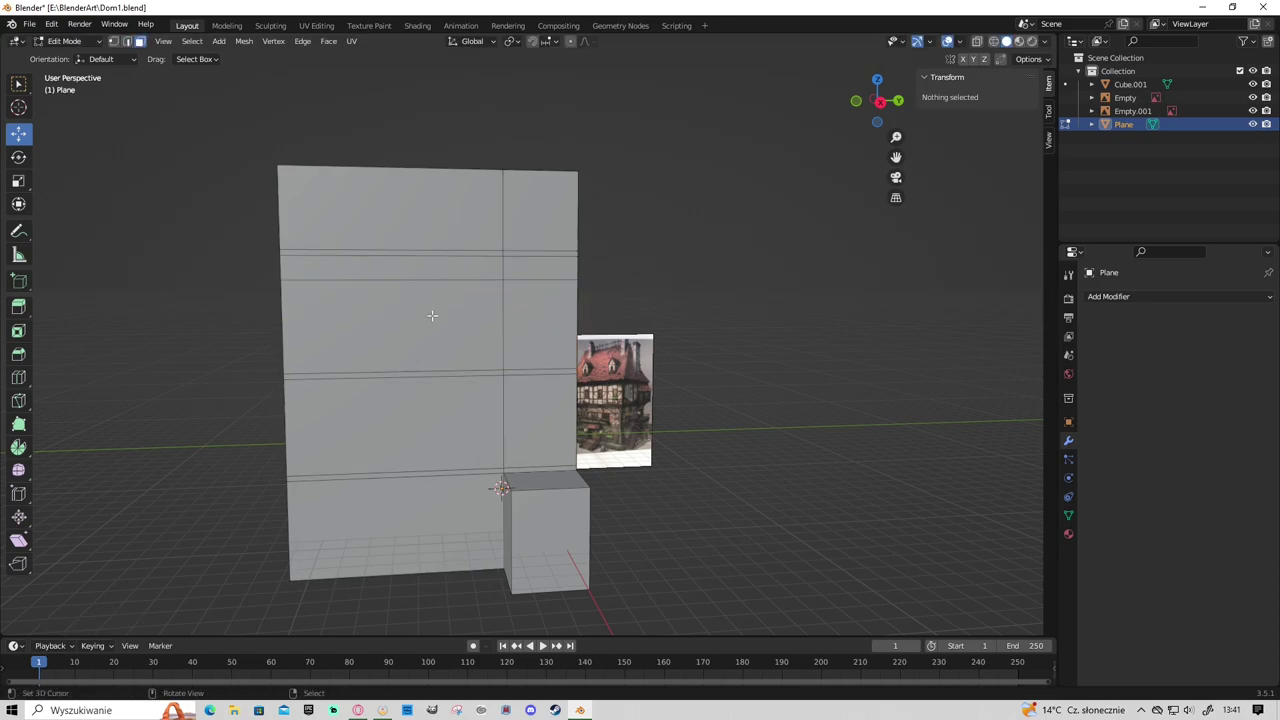
Extrude the upper-right wall face outward into an upper side bay and adjust its depth.
click(538, 325)
key(KP_1)
key(e)
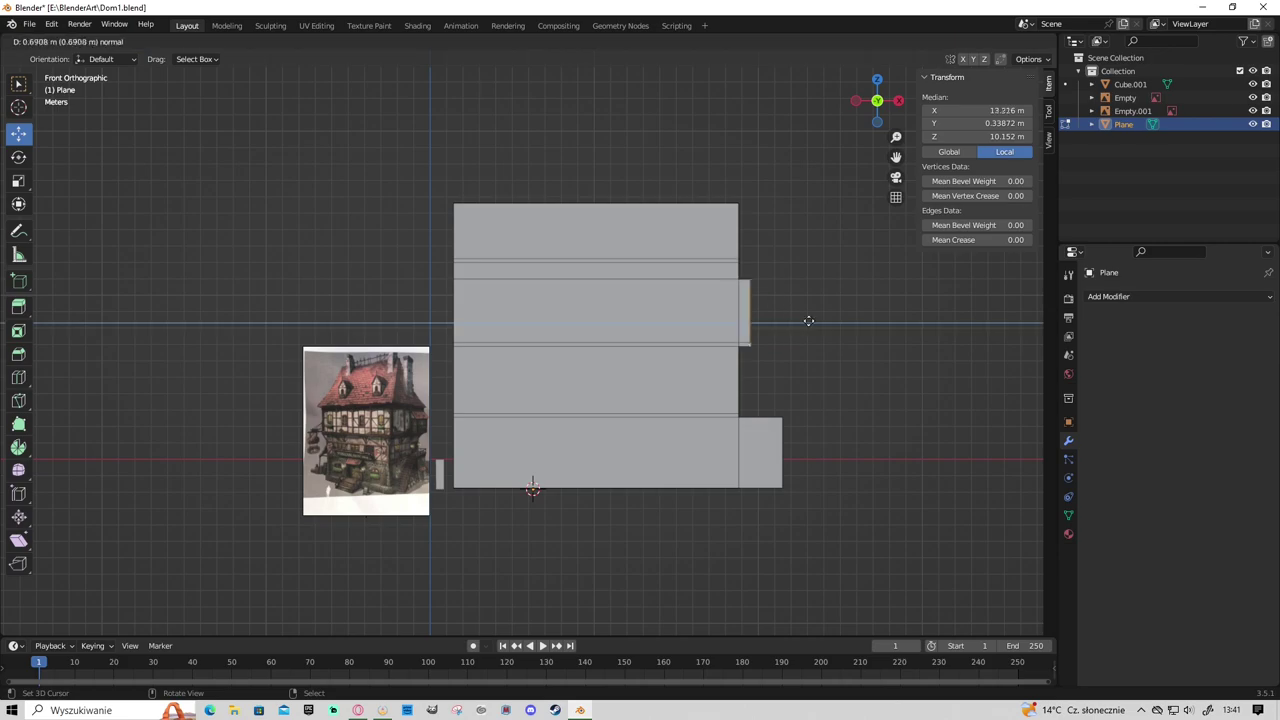
click(837, 321)
key(KP_7)
scroll(857, 406, up, 3)
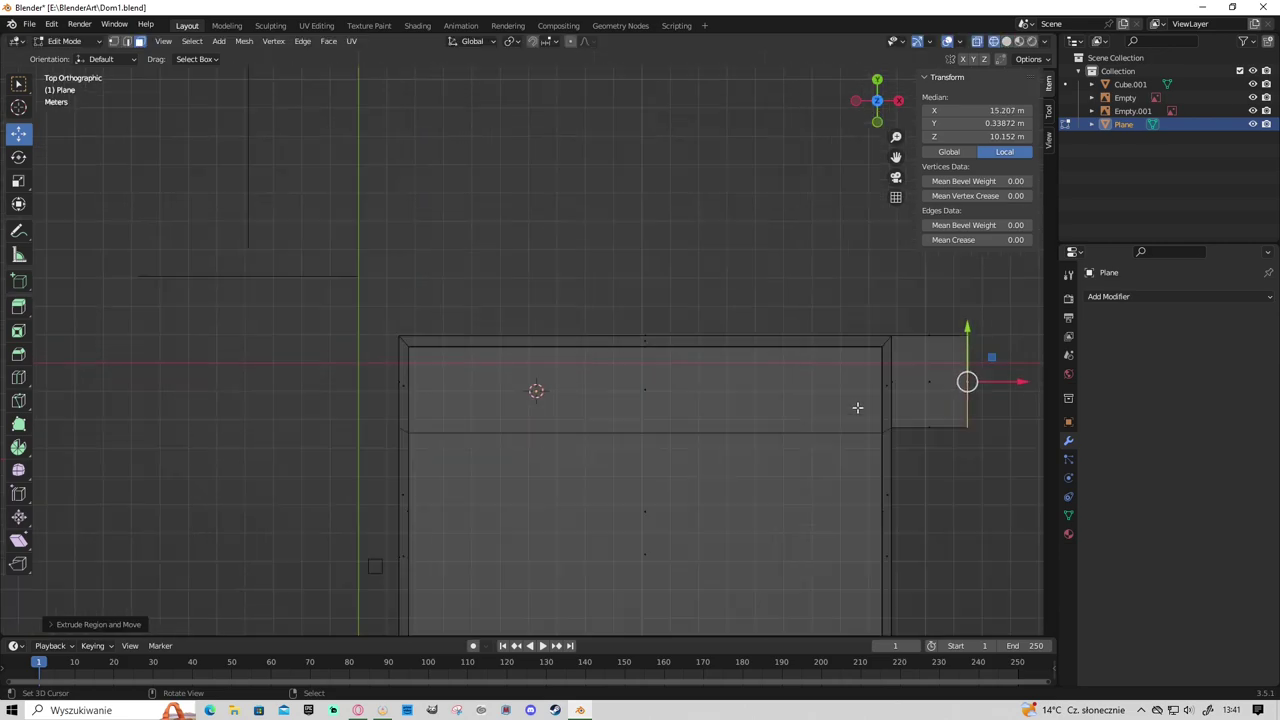
scroll(801, 389, up, 1)
drag(795, 389, 801, 389)
middle_drag(801, 389, 823, 428)
key(KP_1)
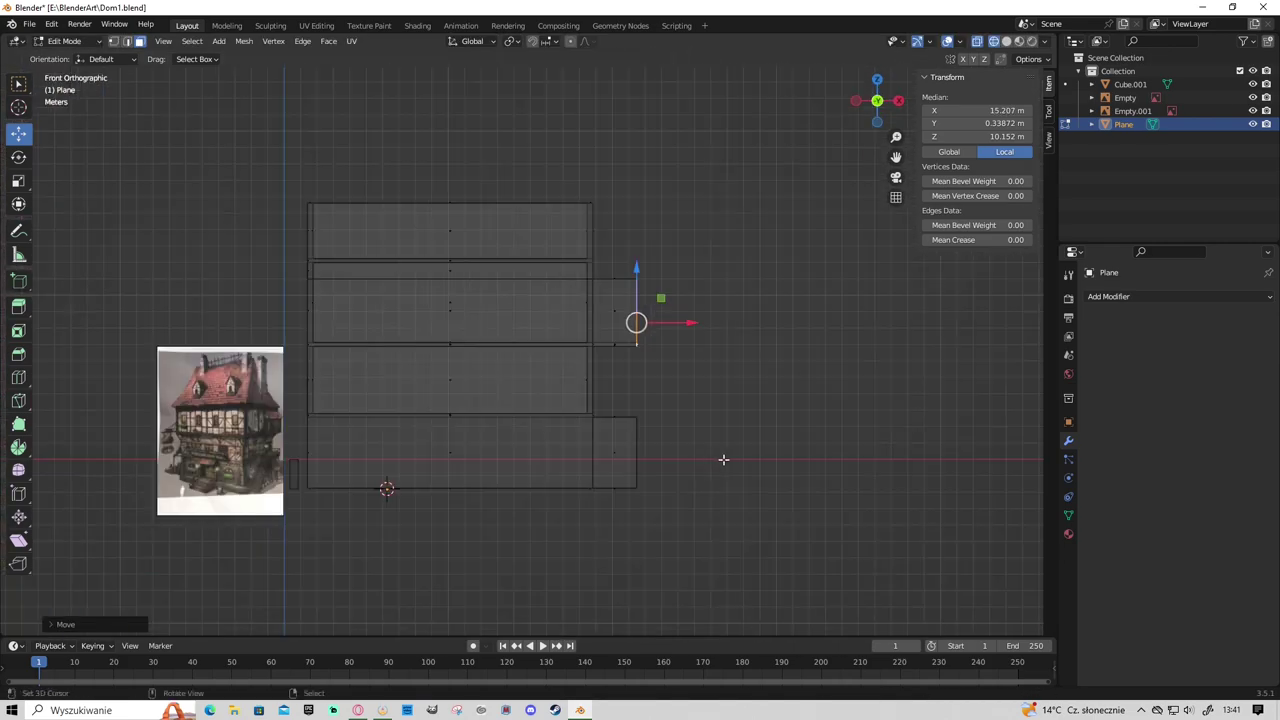
key(alt+z)
shift+middle_drag(577, 427, 638, 466)
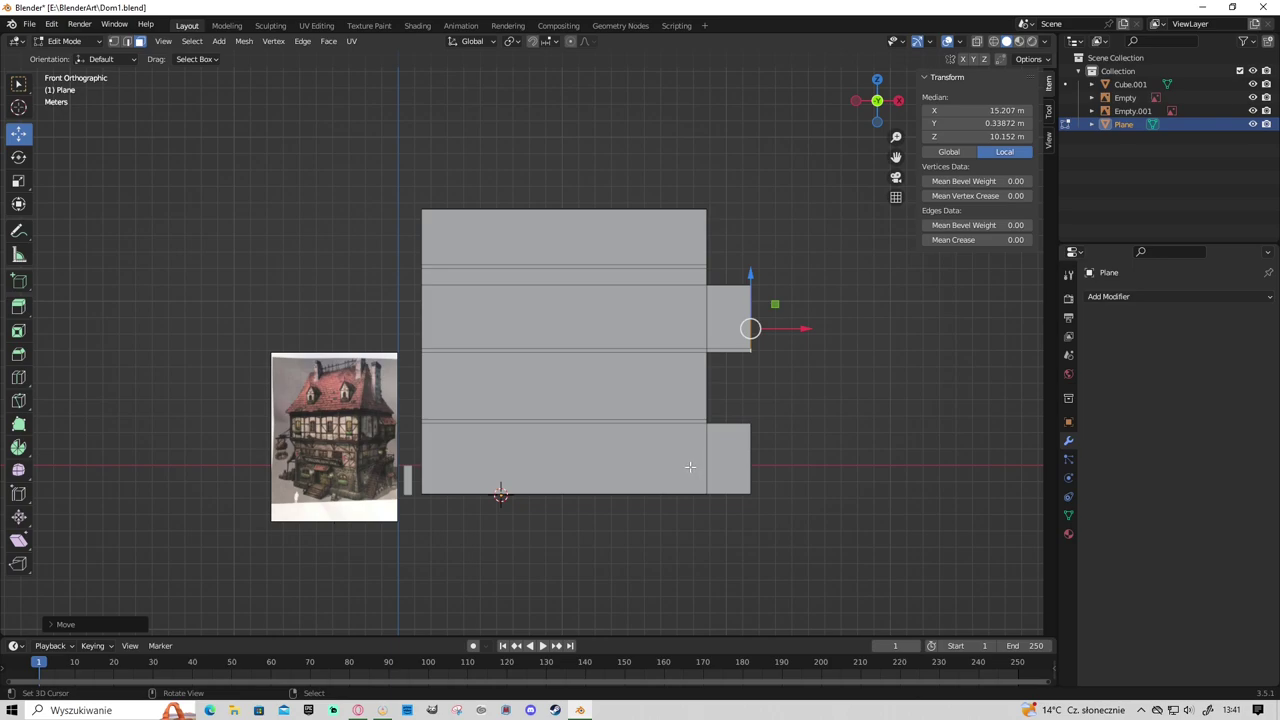
In X-ray, lower the upper bay's edge loop along Z and shift its right vertices along X.
key(alt+z)
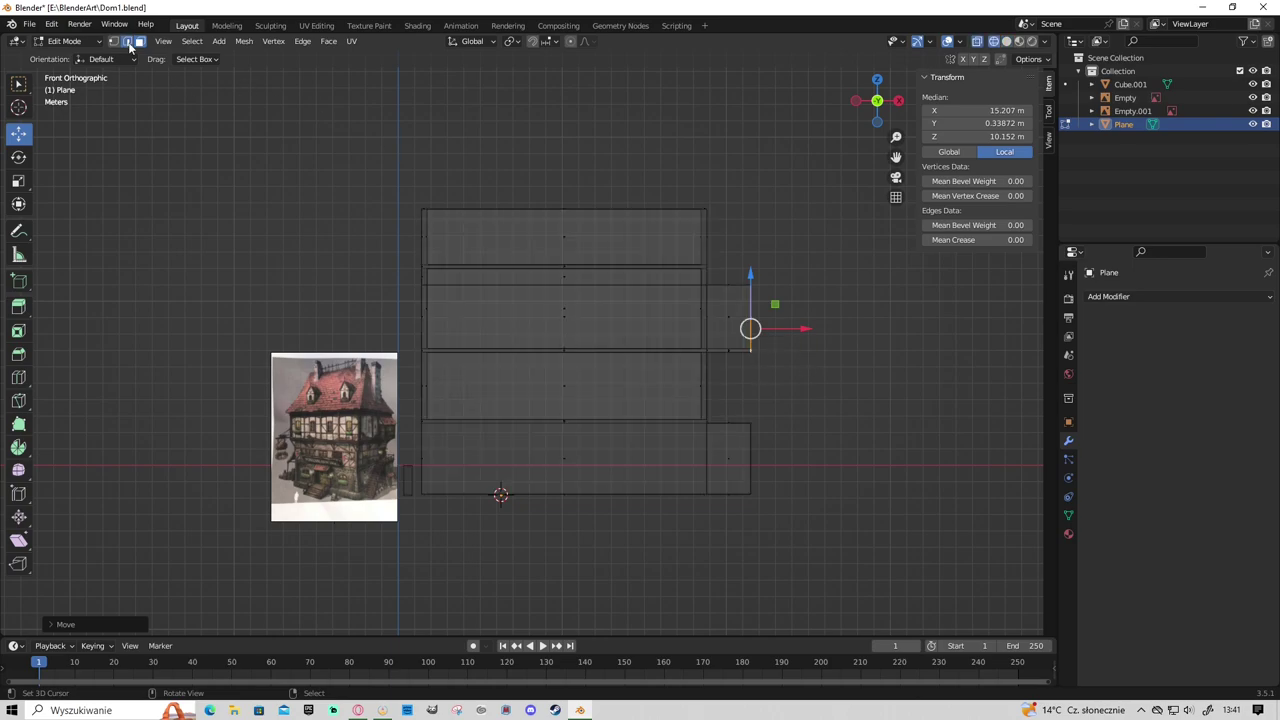
key(a)
key(alt+a)
alt+click(506, 283)
key(g)
key(z)
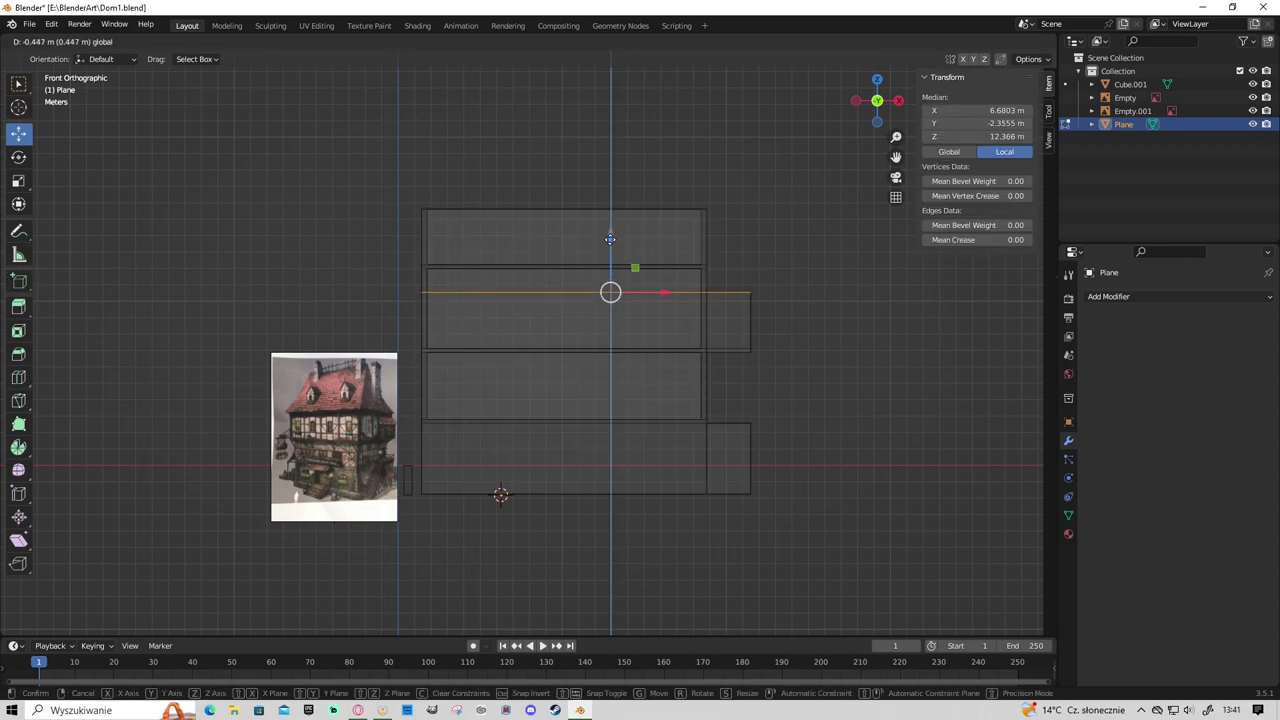
click(611, 249)
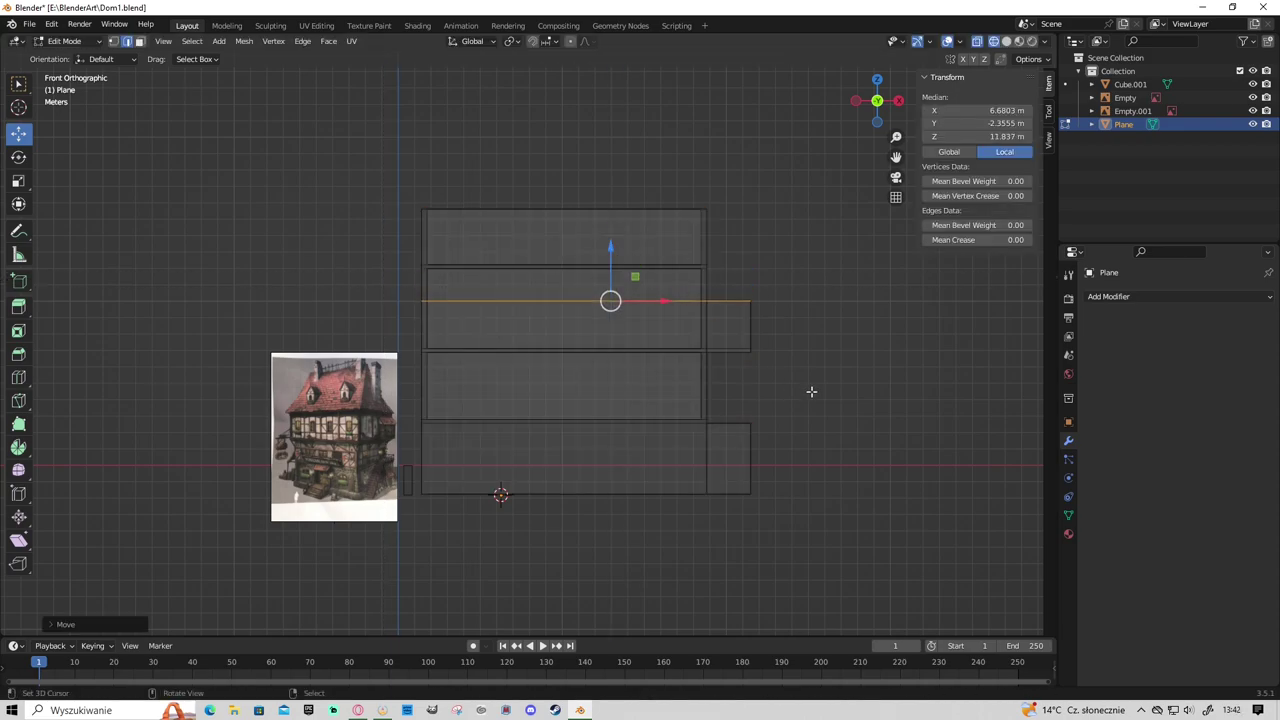
key(1)
drag(728, 285, 770, 365)
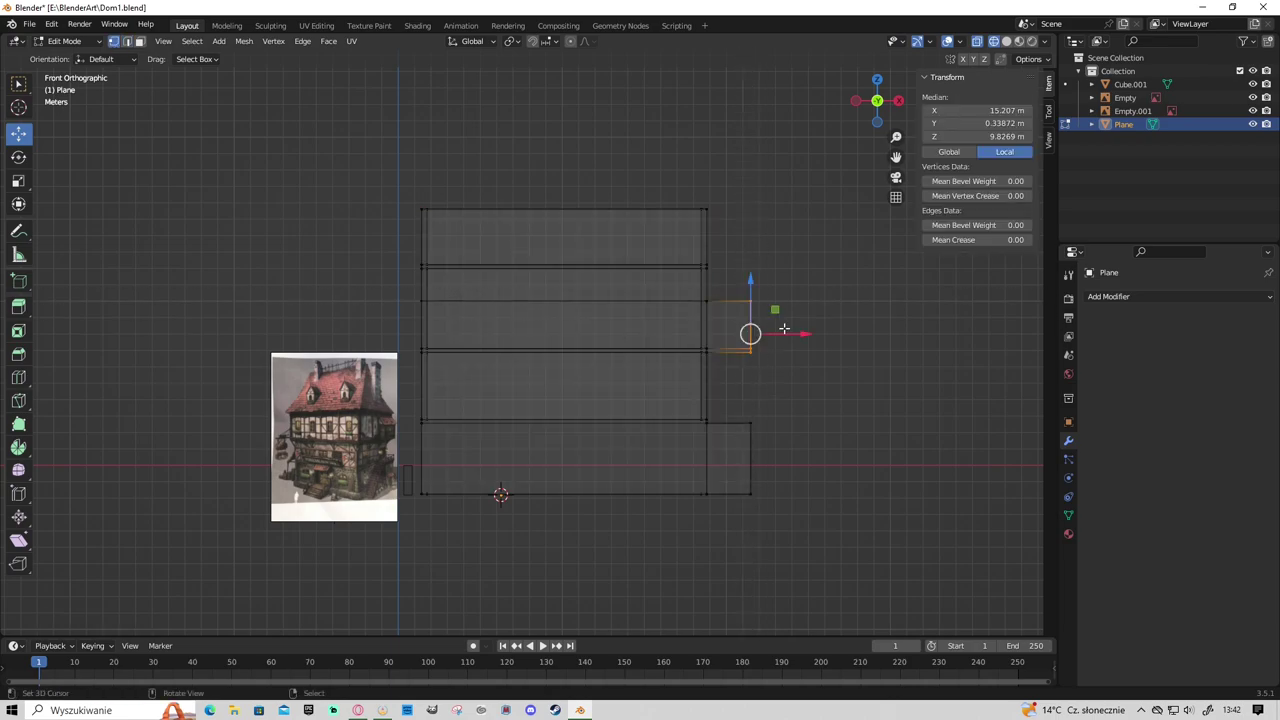
key(g)
key(x)
click(740, 340)
key(alt+z)
Return to Object Mode, inspect the house from an angle, and reselect it in front view.
key(Tab)
middle_drag(882, 368, 814, 425)
click(811, 428)
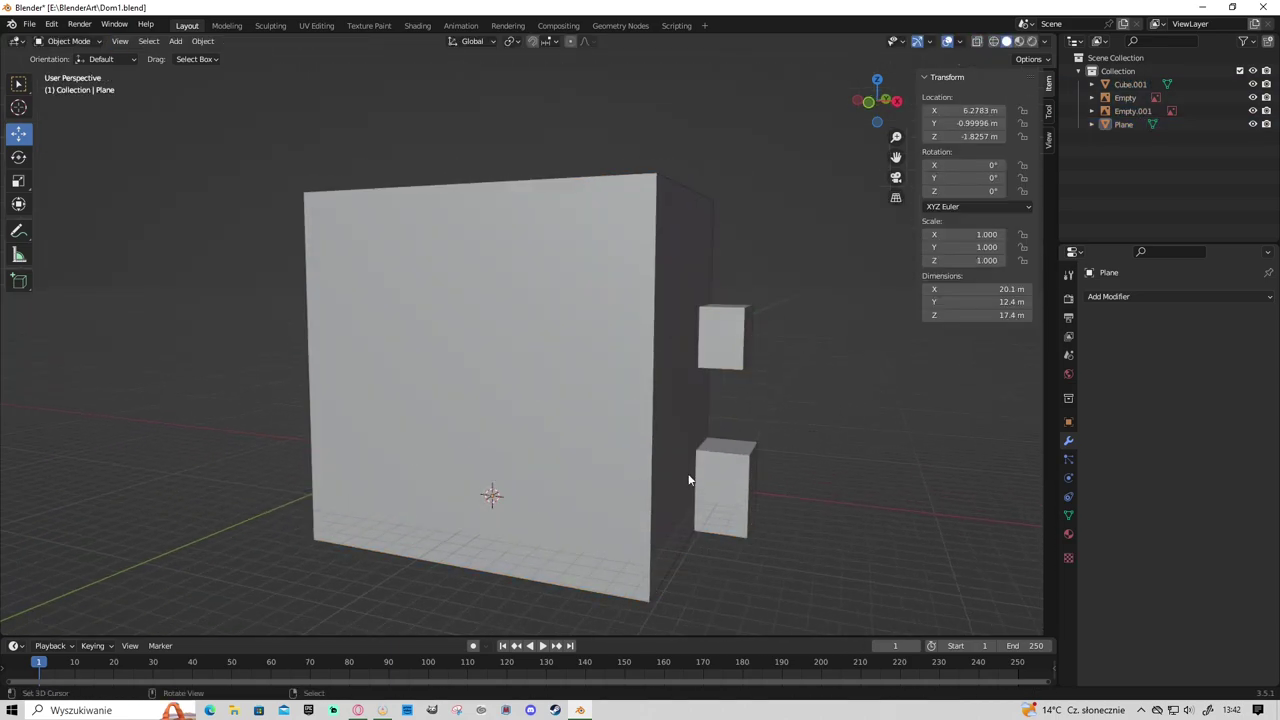
middle_drag(689, 480, 533, 505)
scroll(382, 518, up, 3)
scroll(382, 518, down, 4)
middle_drag(599, 443, 557, 469)
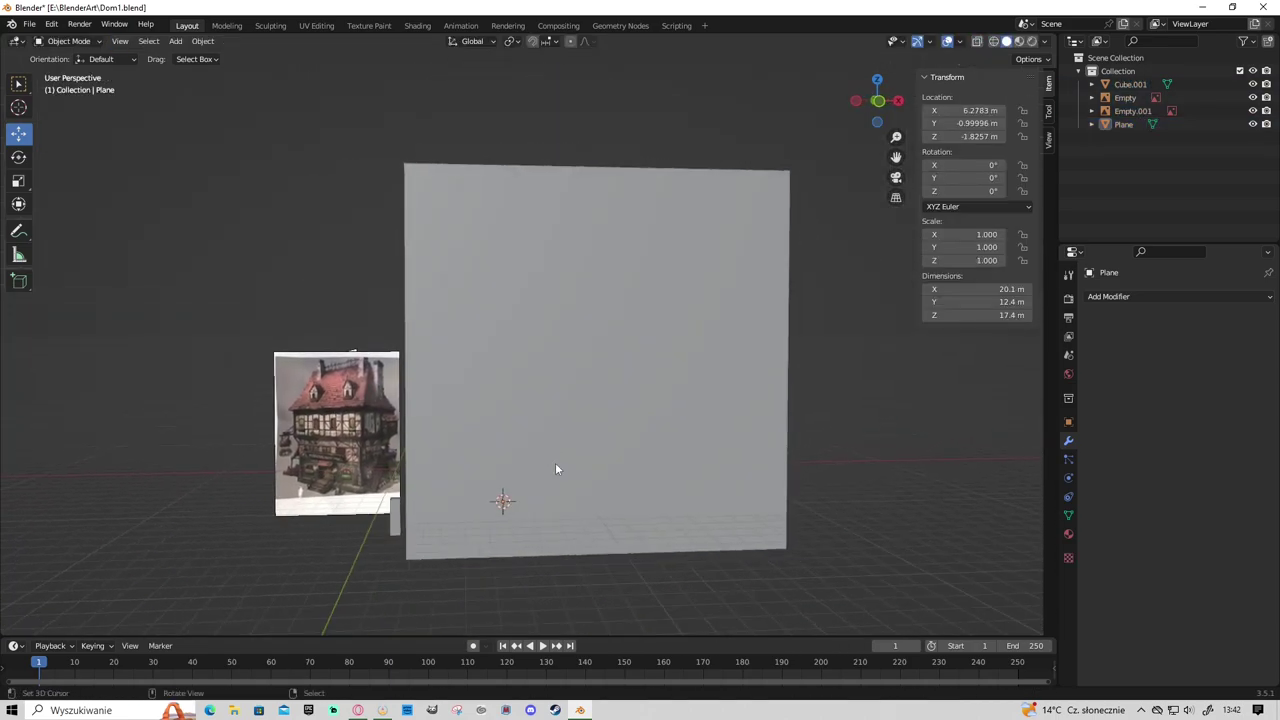
key(KP_1)
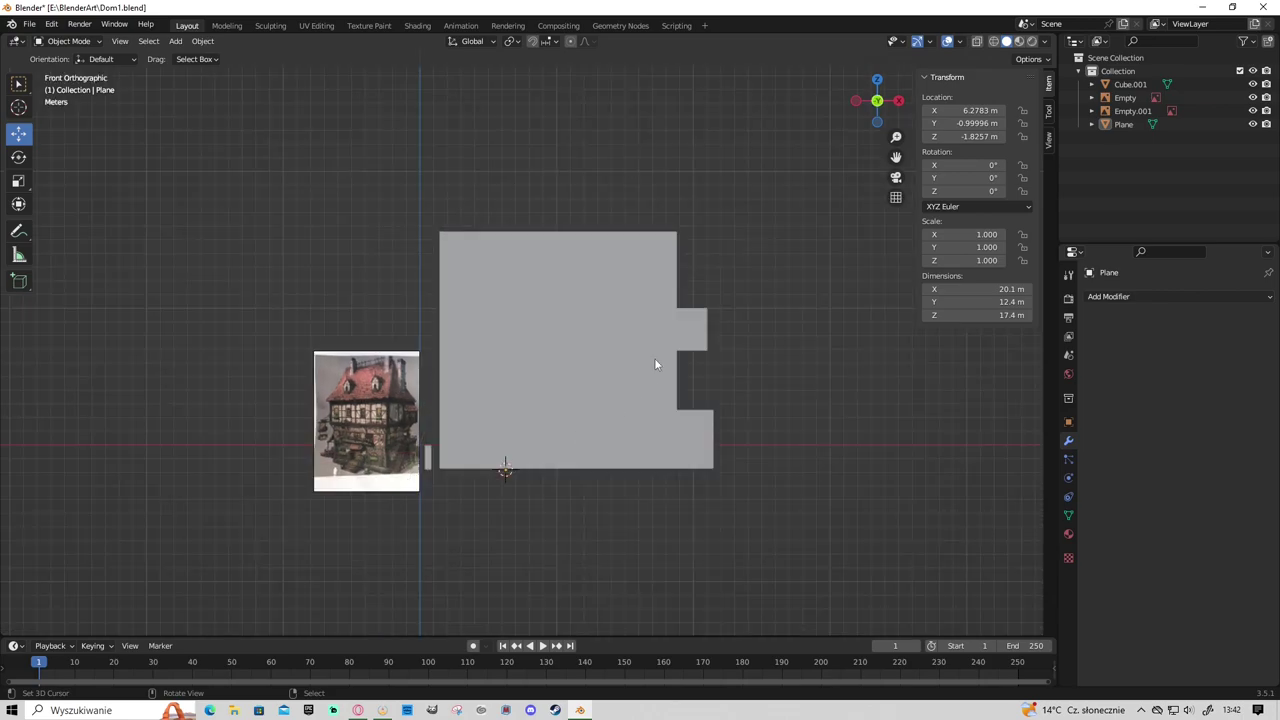
click(616, 321)
Cut four vertical edge loops across the house front in Edit Mode.
key(Tab)
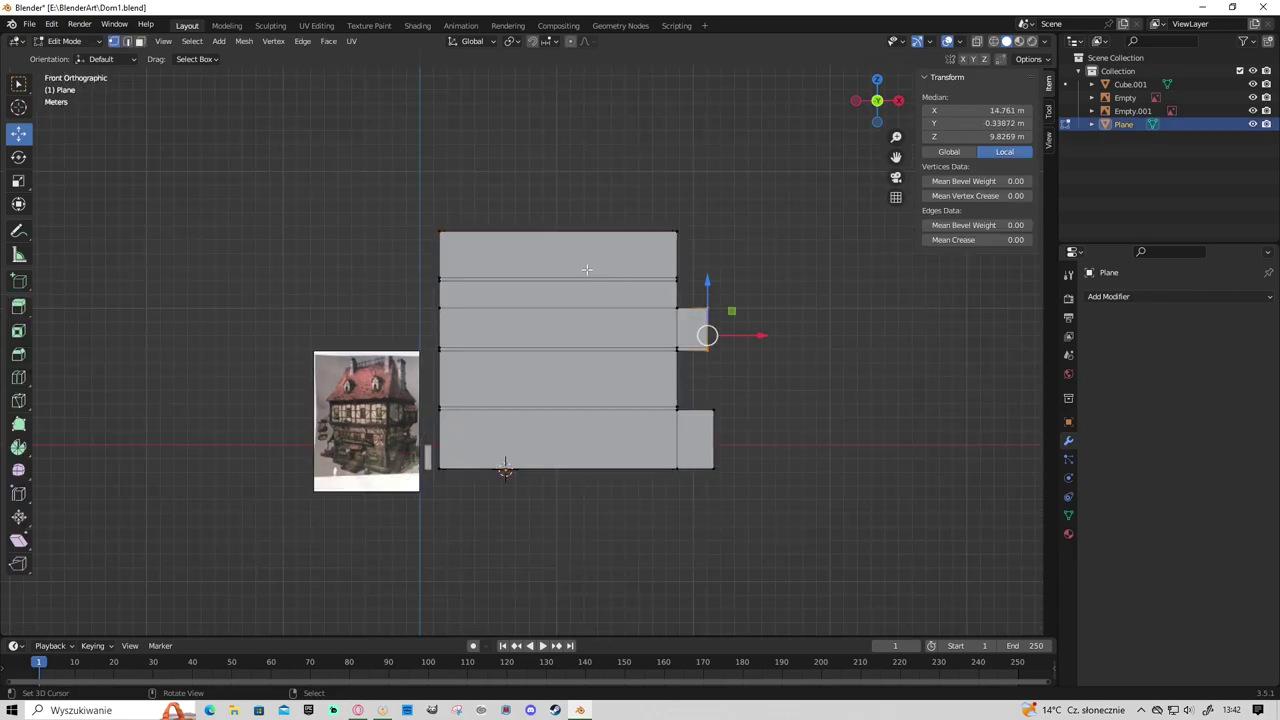
key(ctrl+r)
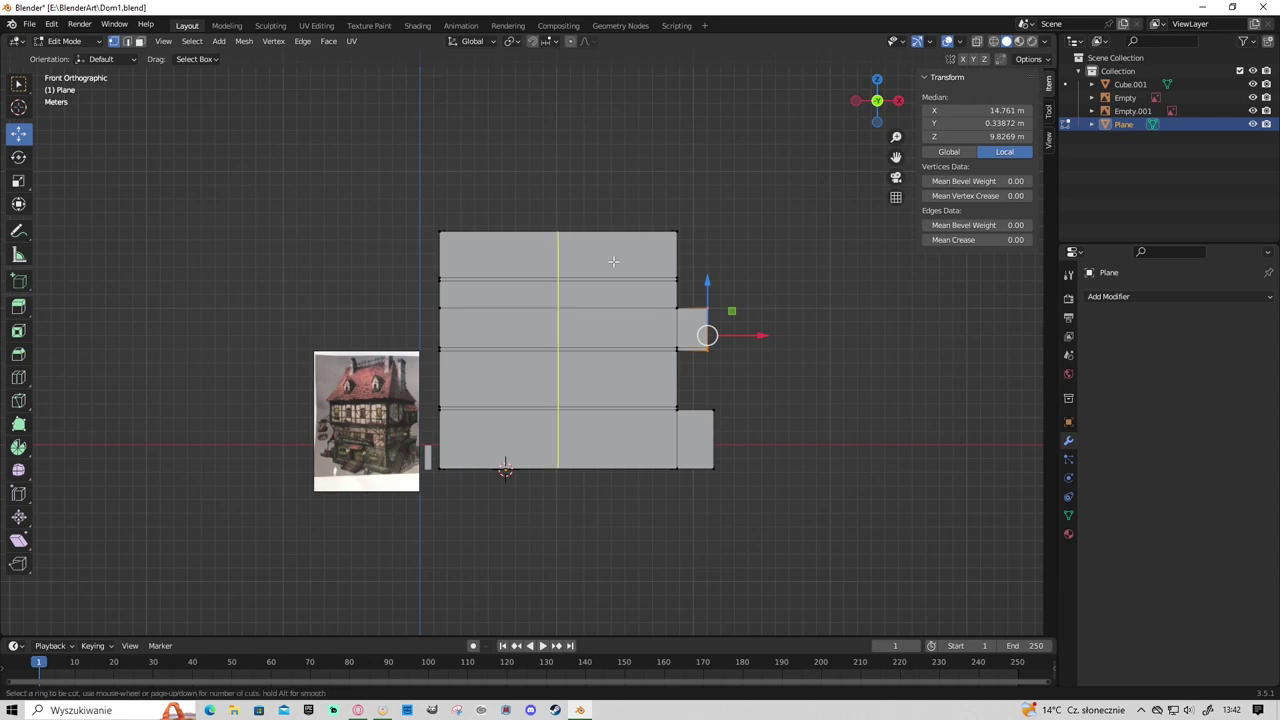
scroll(613, 262, up, 2)
scroll(613, 262, up, 1)
click(613, 262)
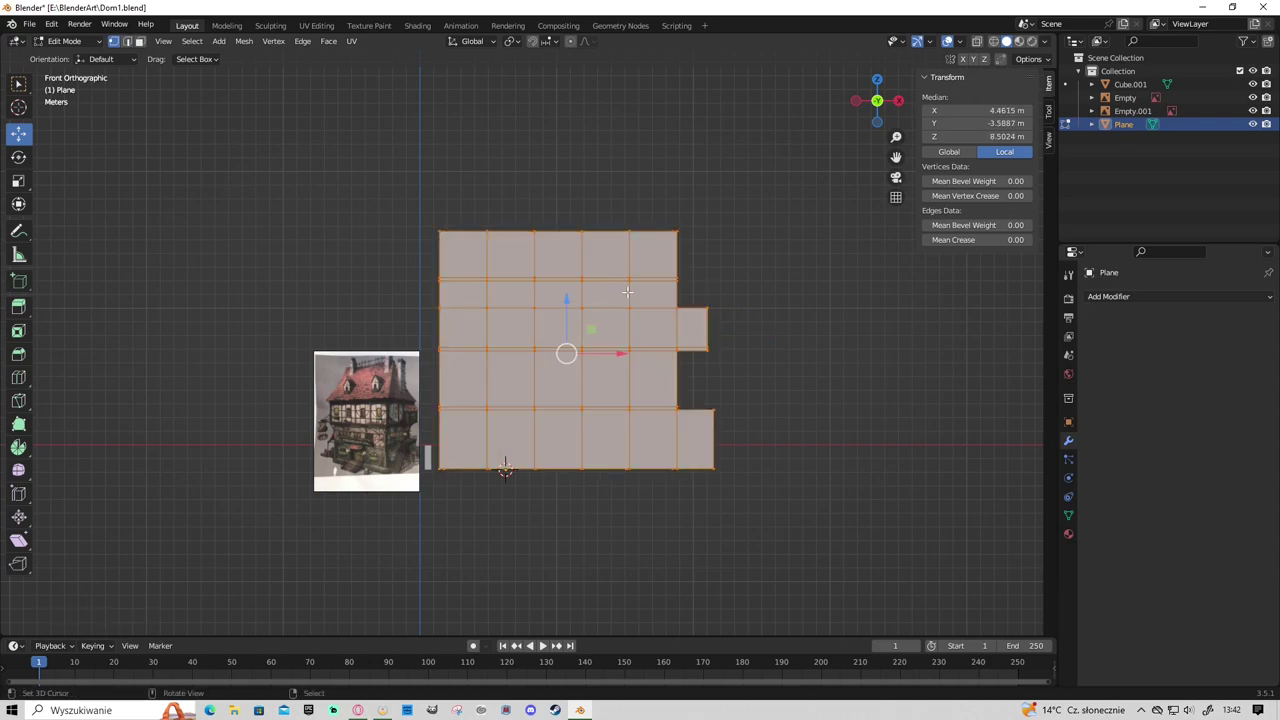
middle_drag(566, 351, 500, 457)
key(KP_1)
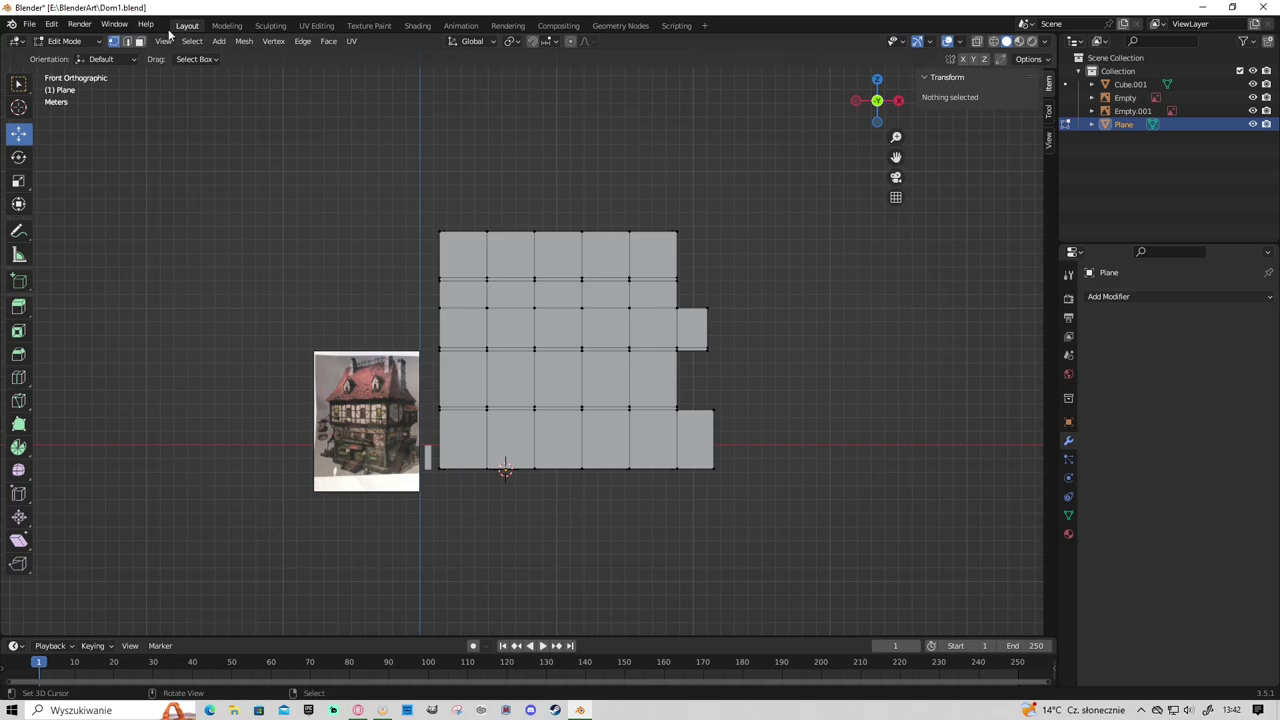
Slide a vertical edge loop along the wall to match the reference spacing.
key(2)
alt+click(492, 258)
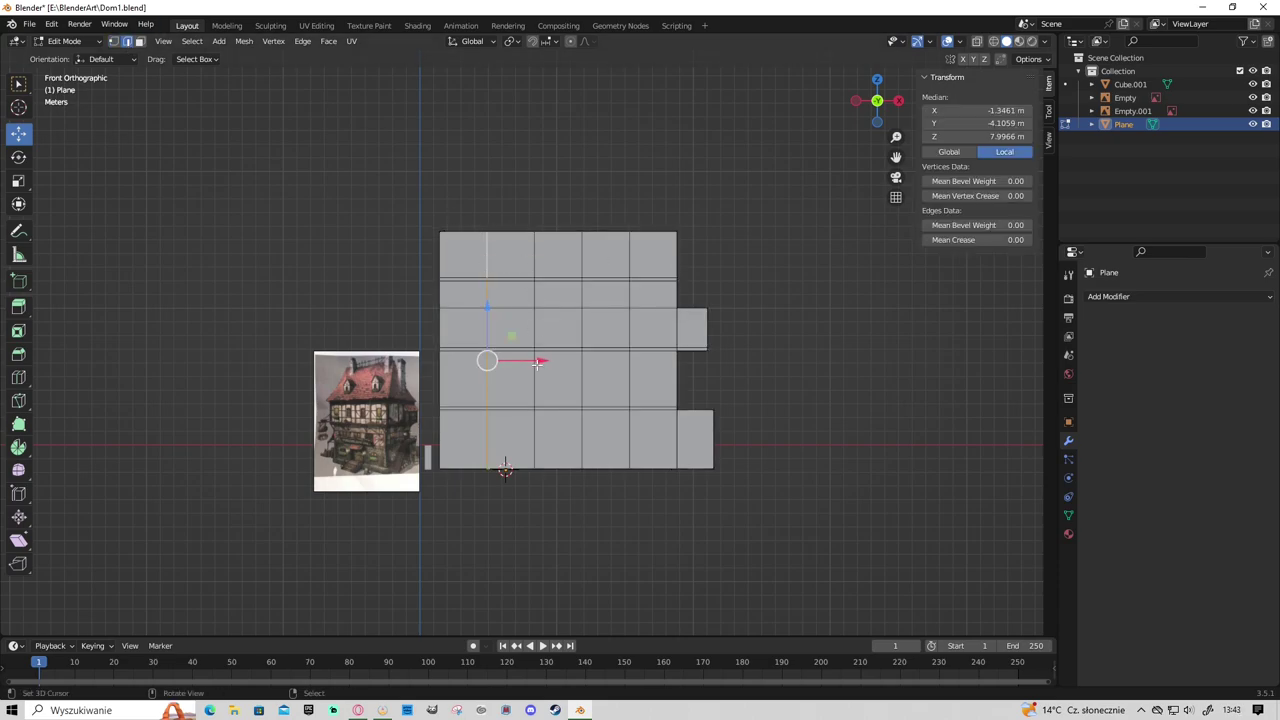
drag(538, 363, 668, 358)
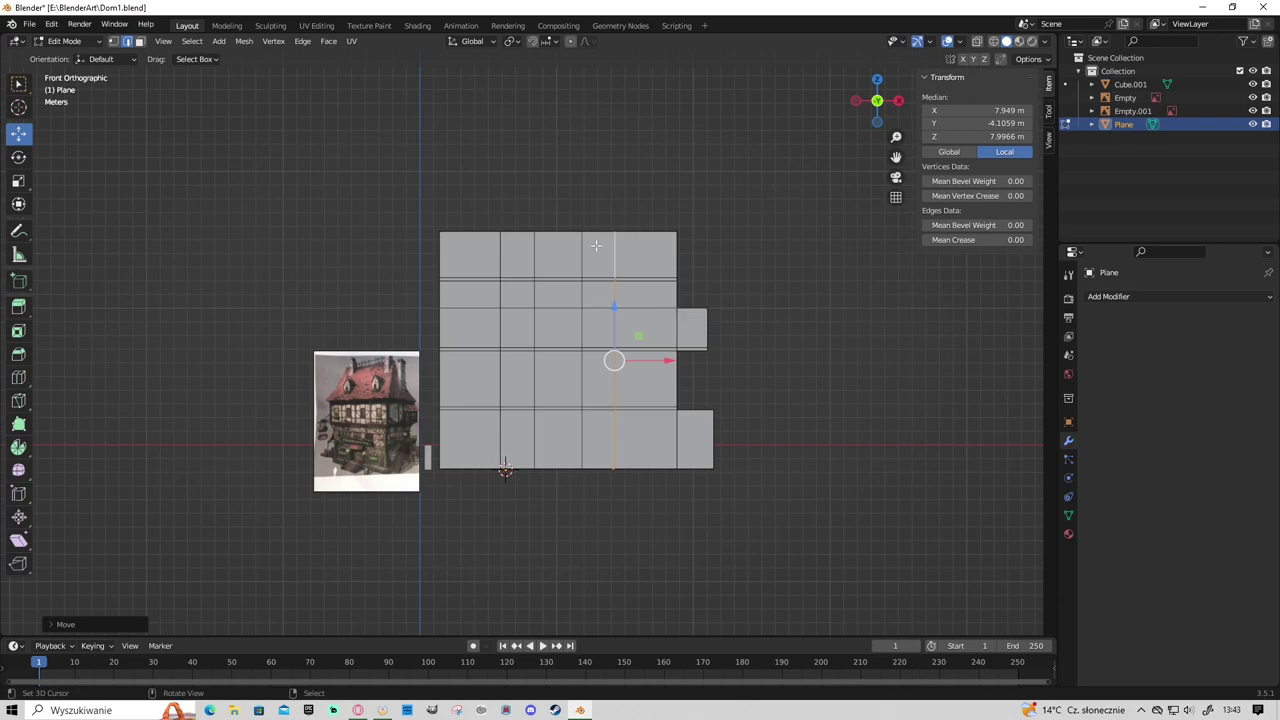
key(g)
key(g)
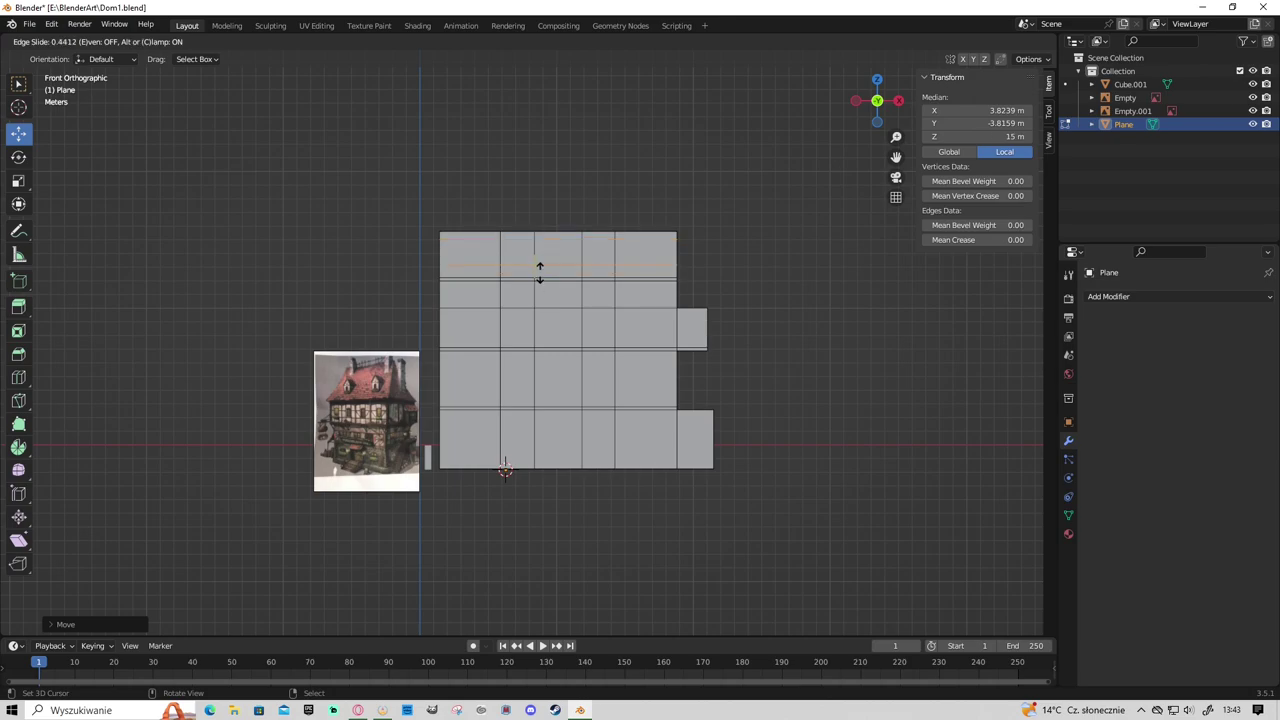
click(539, 272)
key(alt+a)
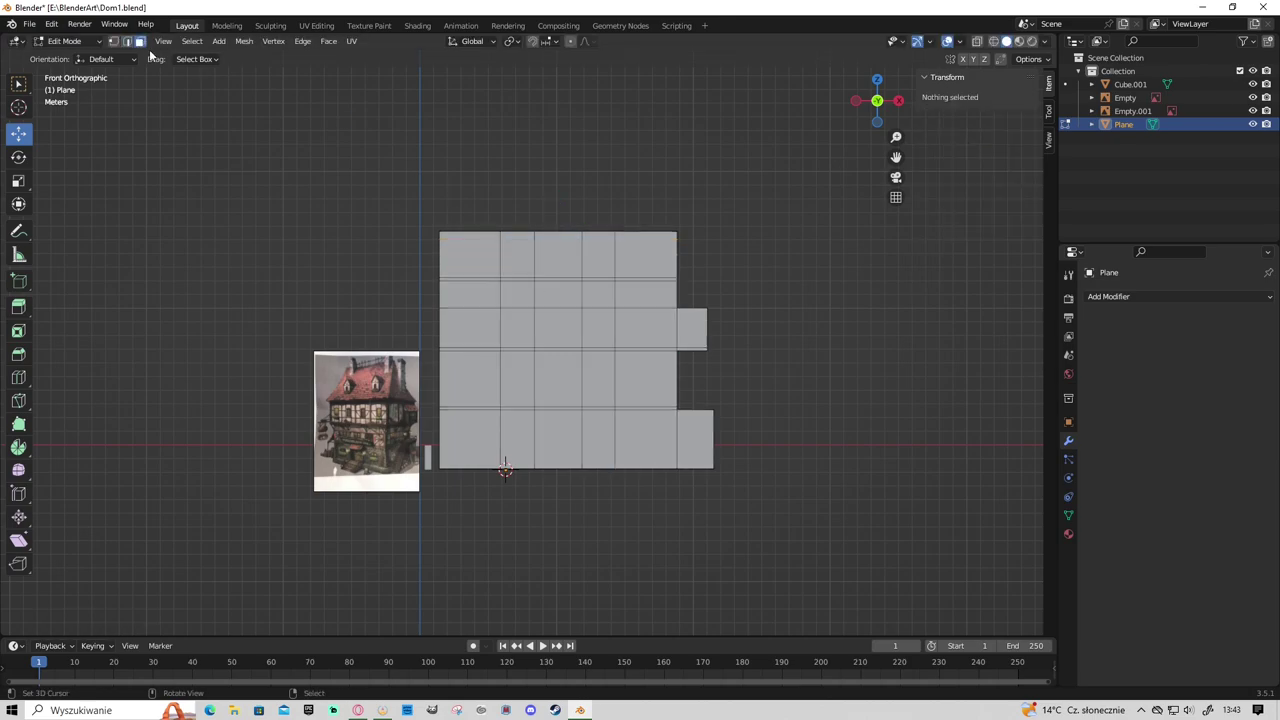
middle_drag(611, 360, 685, 372)
Extrude two top front faces outward and push the blocks further along Y.
click(463, 257)
shift+click(392, 256)
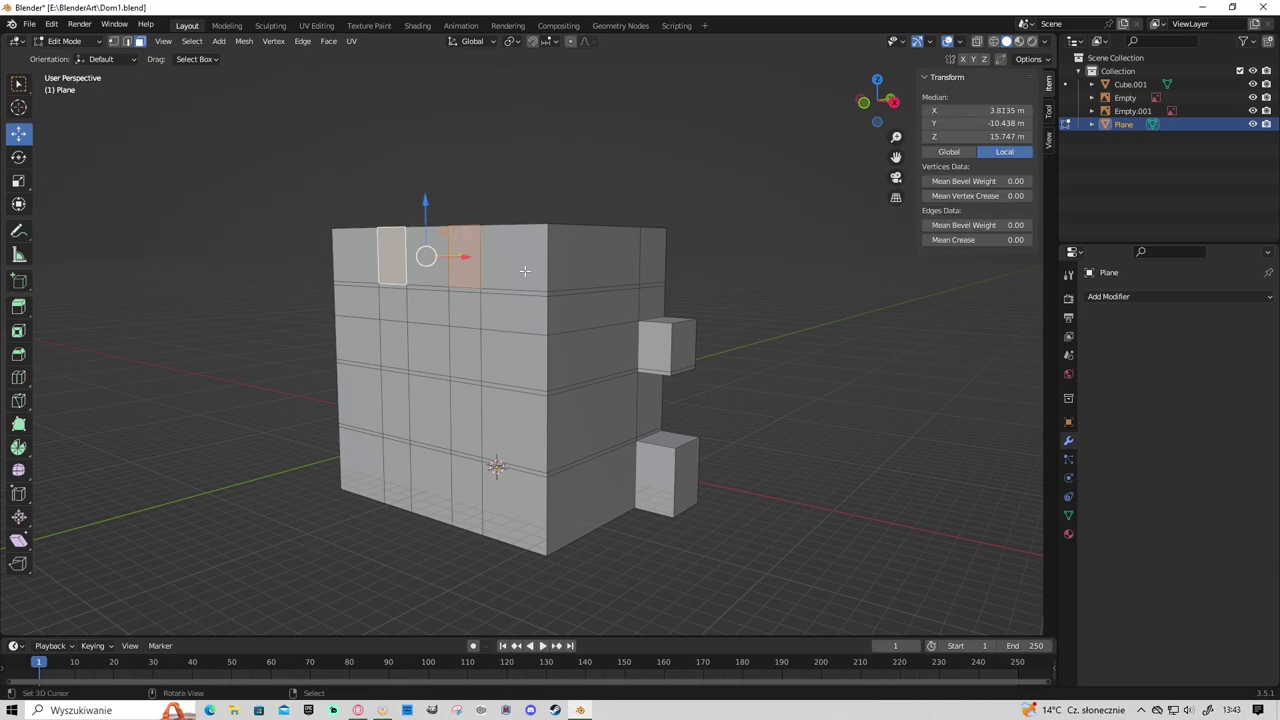
middle_drag(524, 270, 570, 276)
key(KP_1)
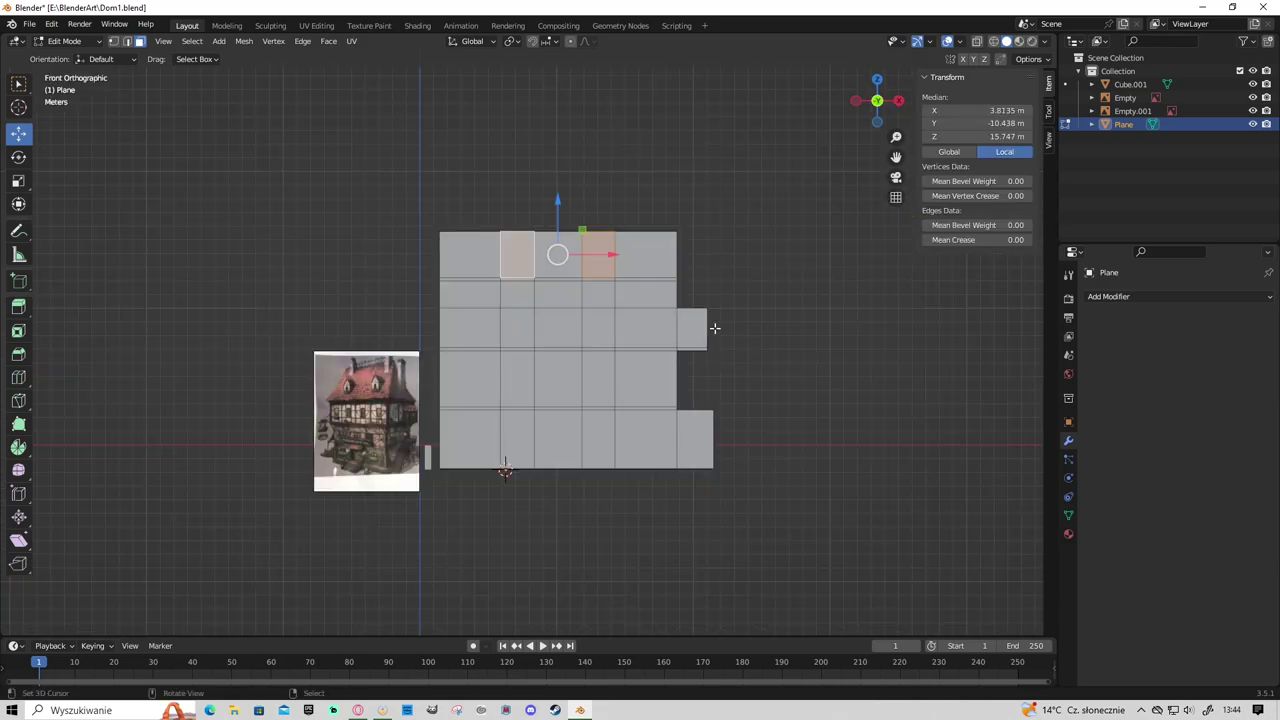
mouse_move(714, 328)
middle_down()
mouse_move(556, 348)
mouse_move(703, 318)
mouse_move(426, 451)
middle_up()
key(e)
key(Return)
key(g)
key(y)
key(Return)
scroll(426, 451, up, 2)
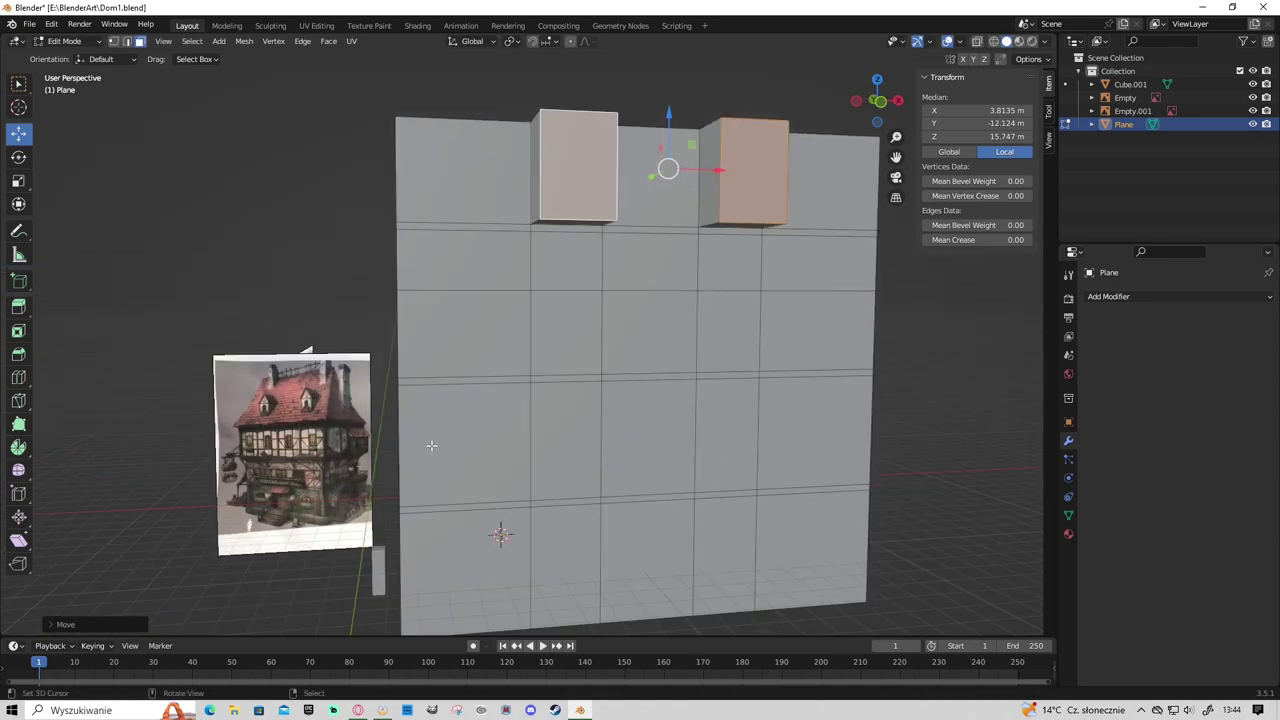
mouse_move(331, 428)
middle_down()
mouse_move(525, 459)
mouse_move(478, 506)
middle_up()
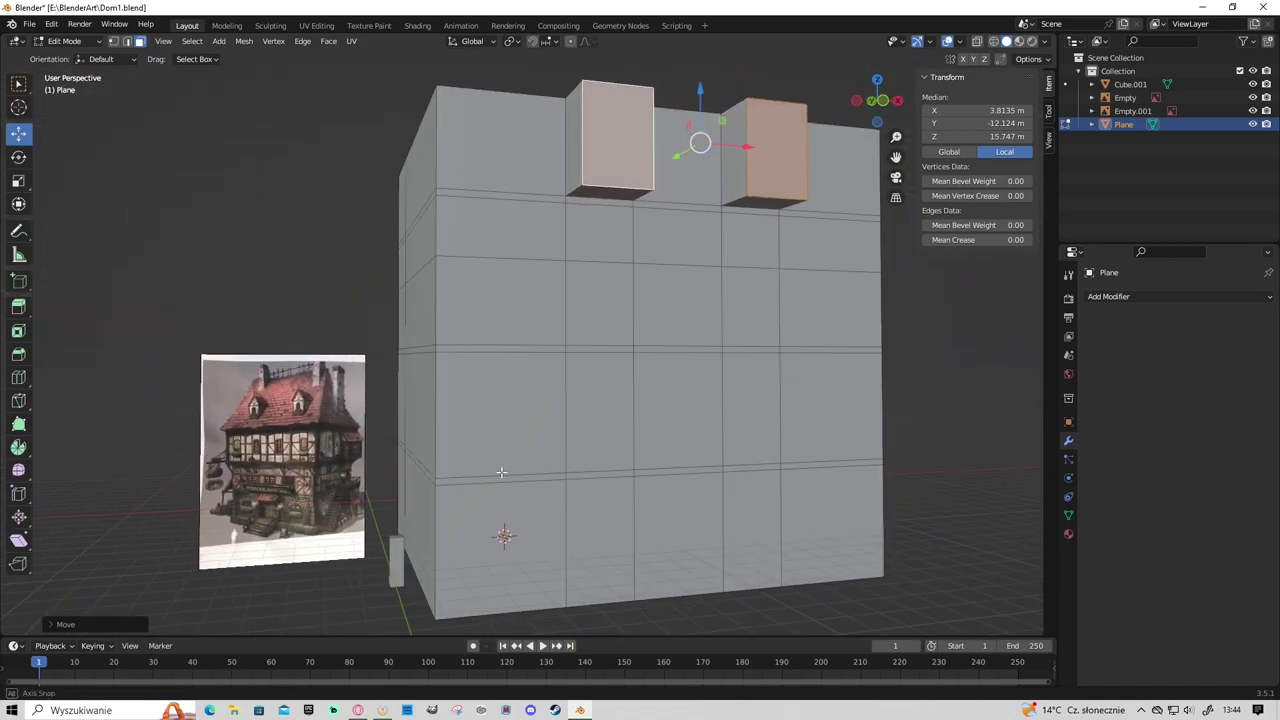
key(KP_1)
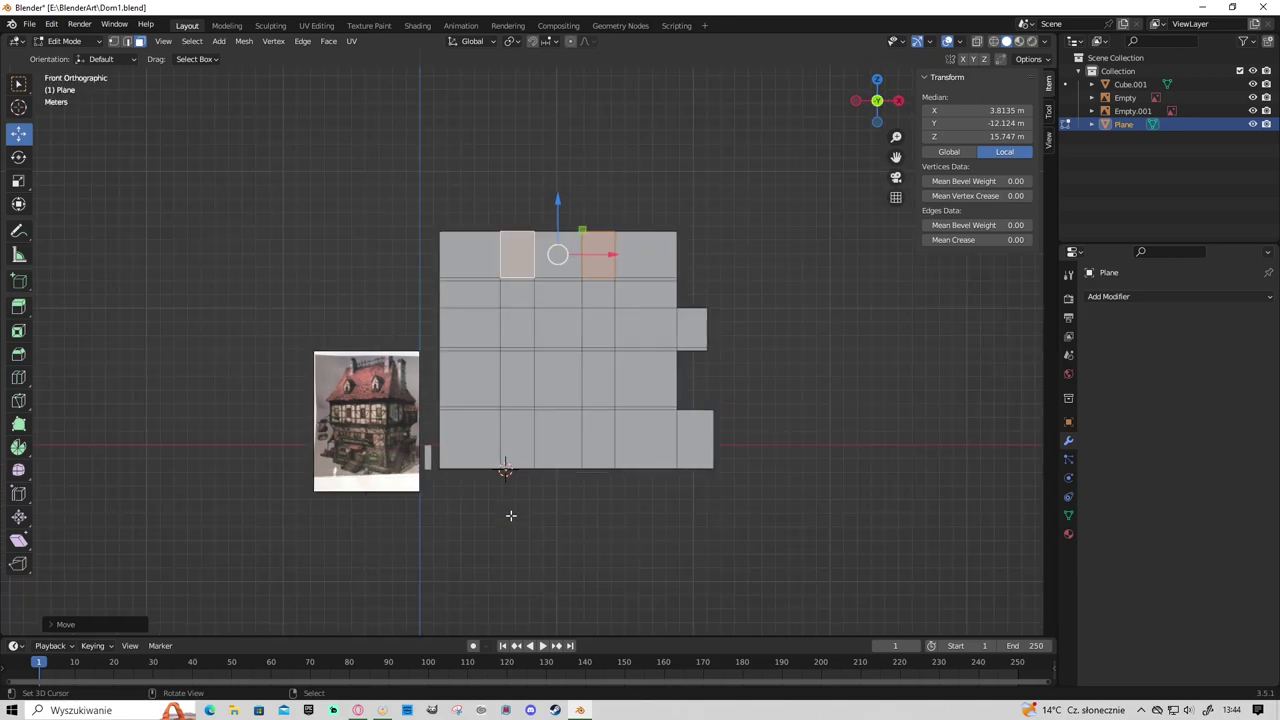
In X-ray, box-select the ground-floor row of faces and raise it slightly.
key(Tab)
mouse_move(428, 457)
mouse_down()
mouse_move(702, 335)
mouse_move(686, 443)
mouse_move(684, 398)
mouse_up()
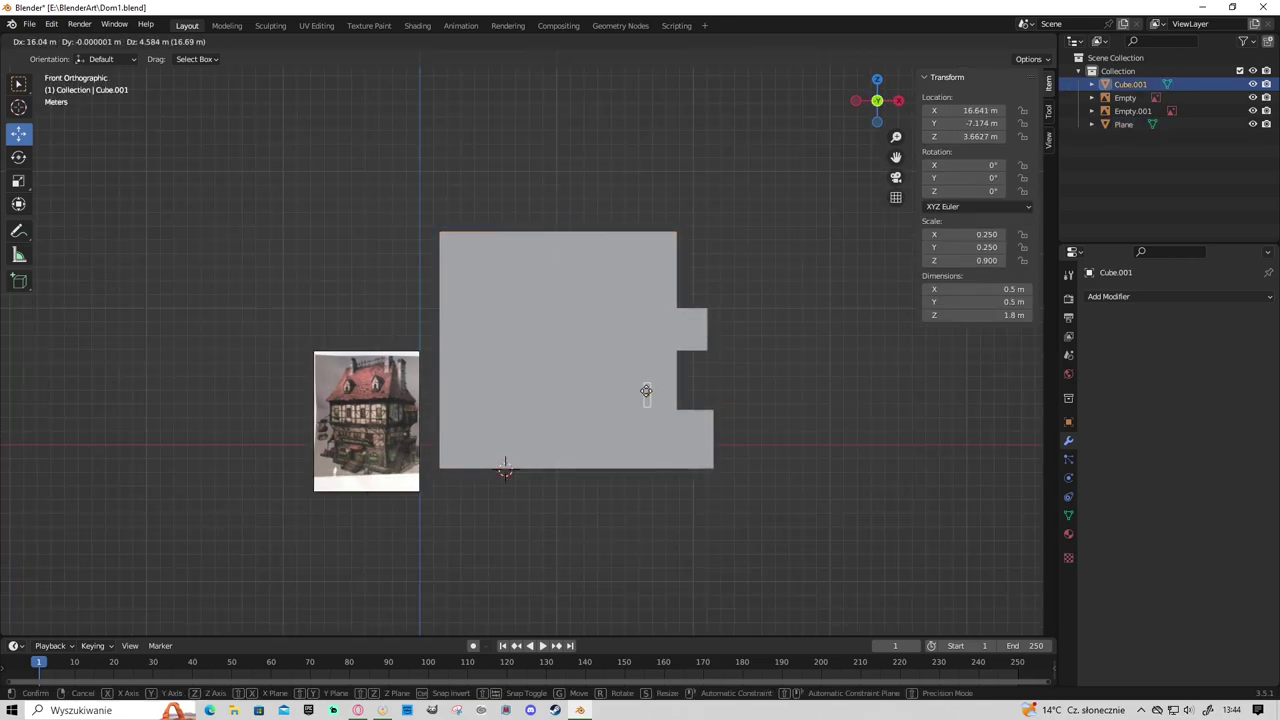
key(ctrl+z)
key(ctrl+z)
key(ctrl+z)
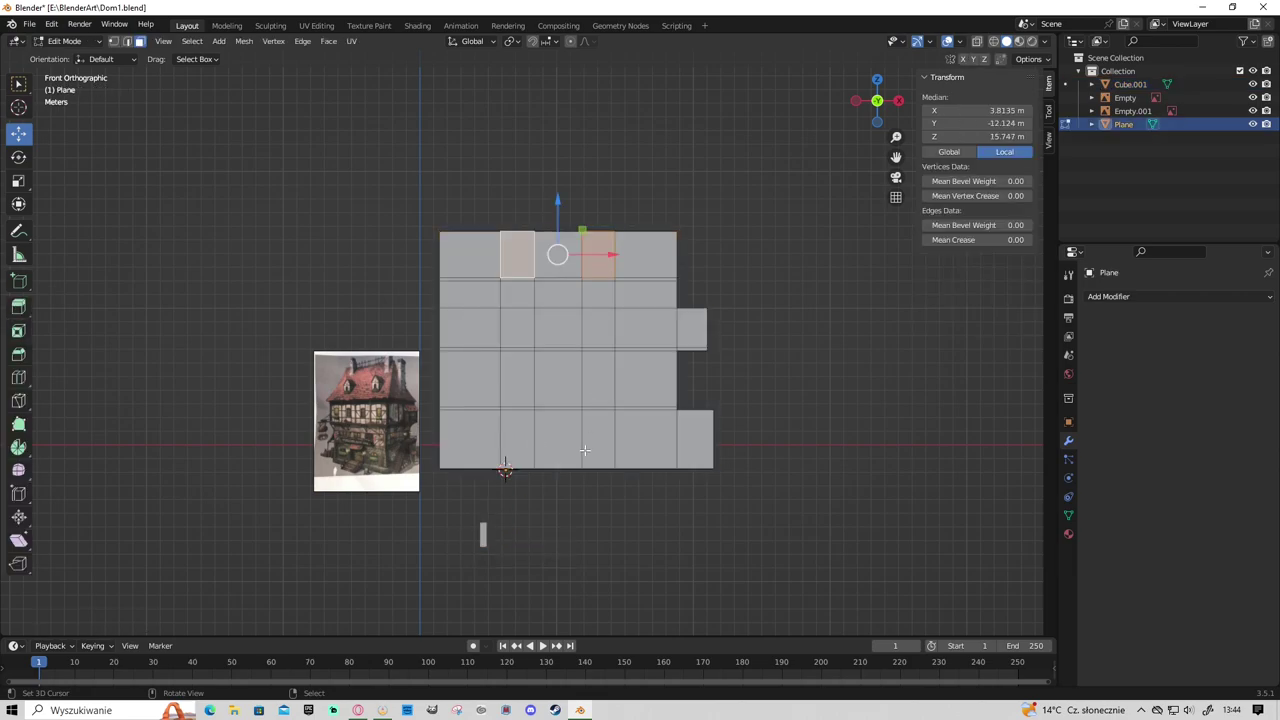
key(alt+z)
key(alt+a)
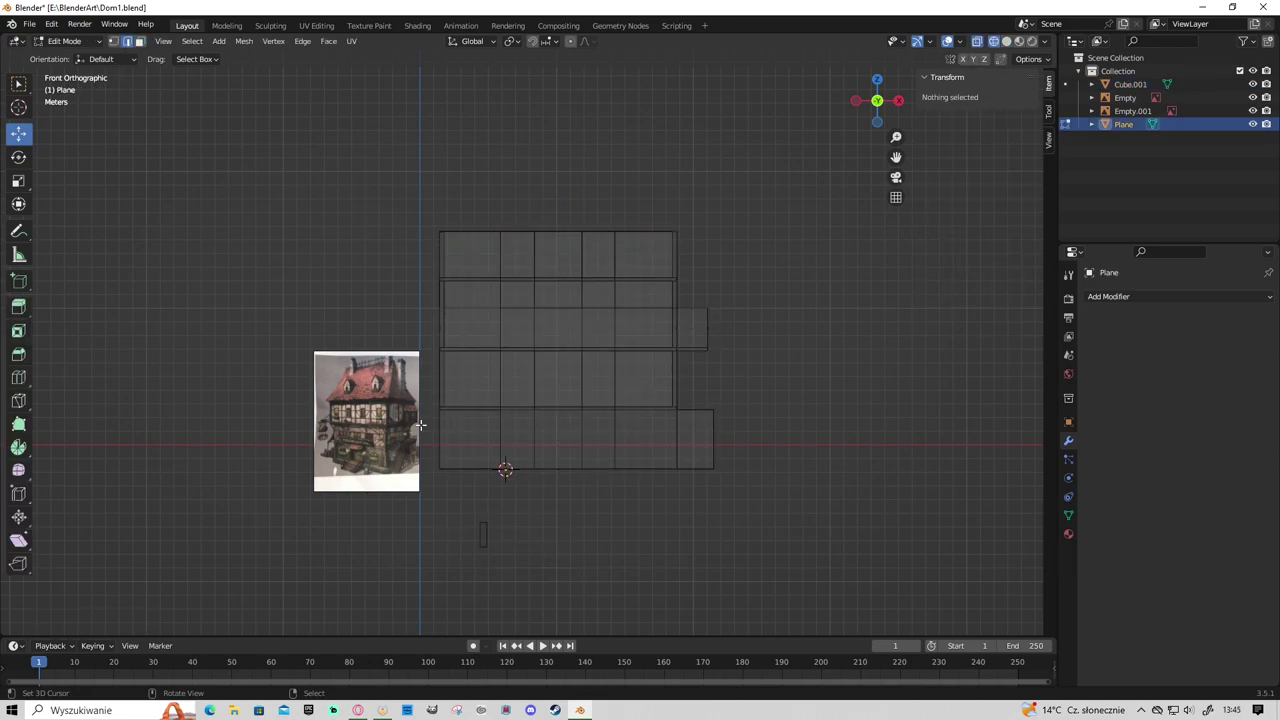
drag(449, 398, 716, 526)
drag(567, 387, 567, 379)
key(alt+a)
key(alt+z)
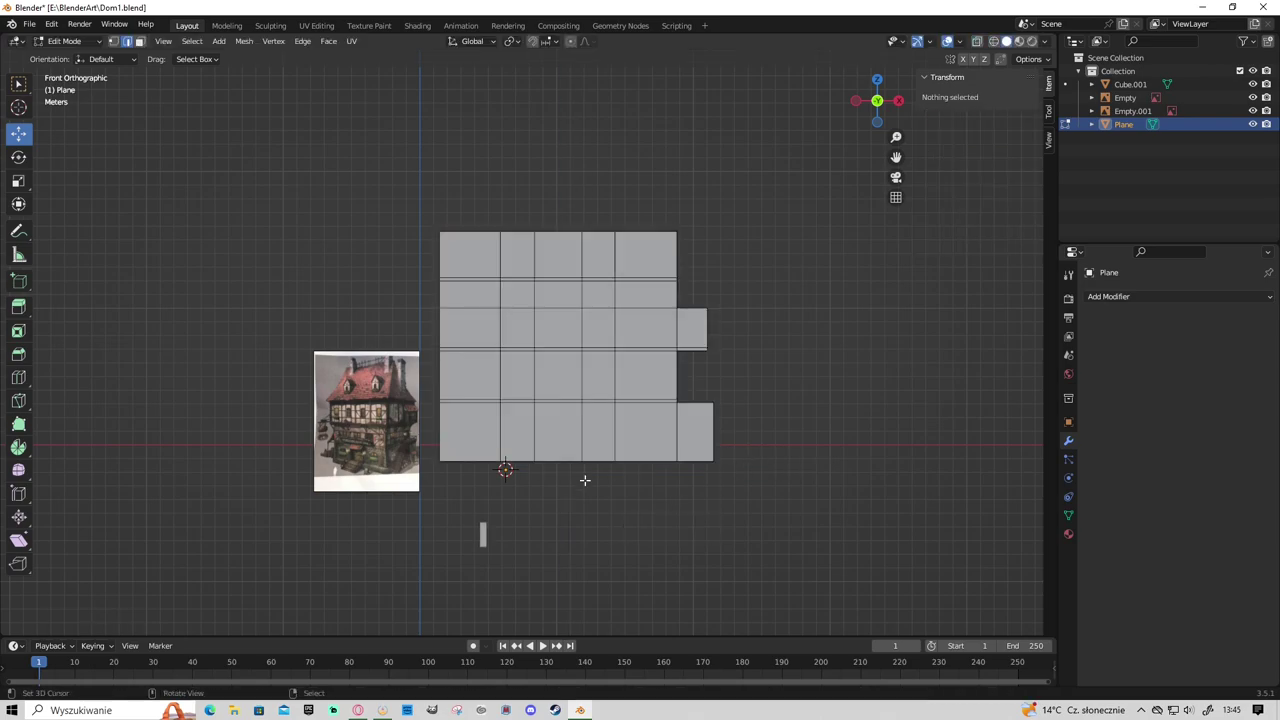
Extrude two faces on the house top upward into dormer blocks.
scroll(544, 535, up, 2)
middle_drag(734, 472, 560, 300)
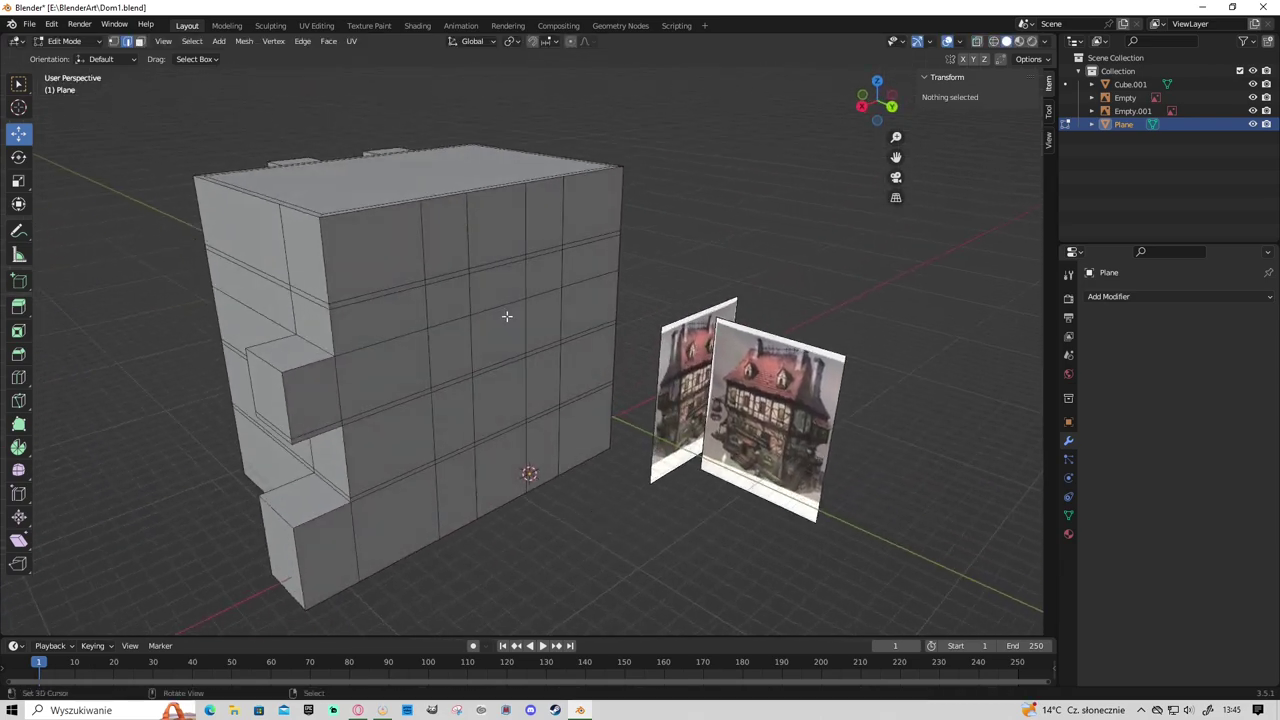
click(445, 235)
shift+click(557, 222)
key(e)
click(503, 371)
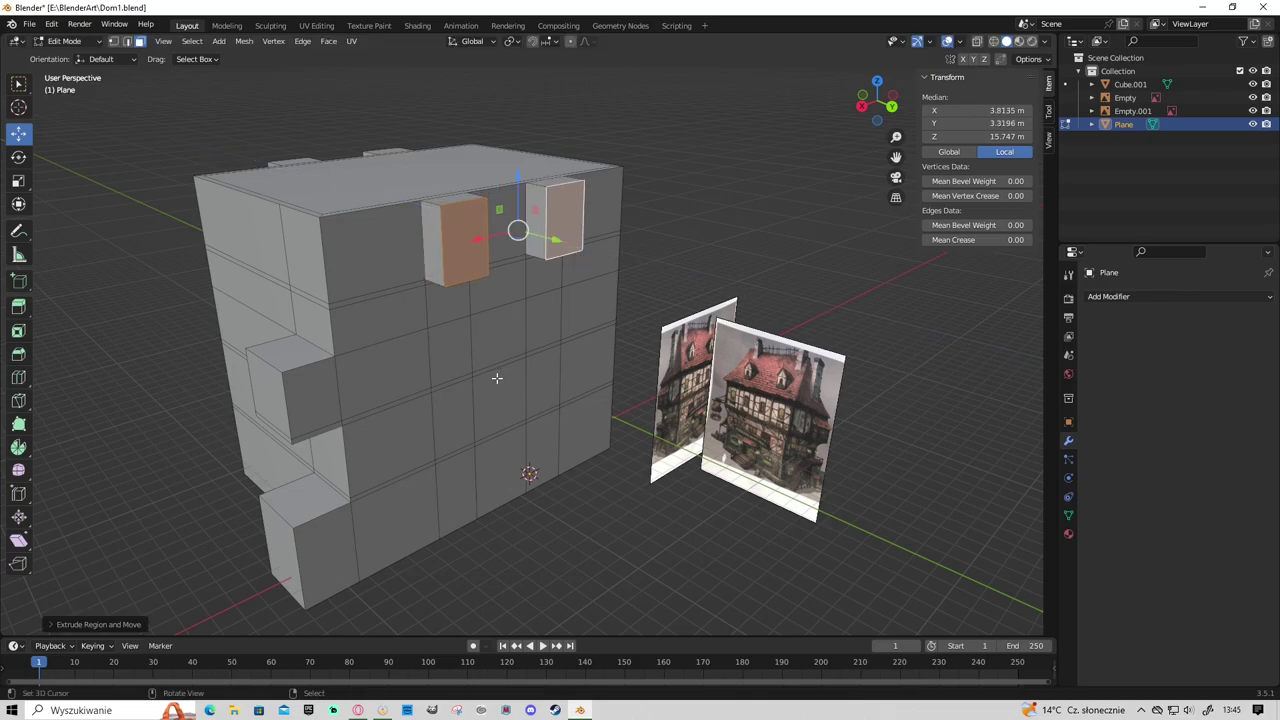
mouse_move(503, 371)
middle_down()
mouse_move(549, 351)
mouse_move(660, 460)
mouse_move(652, 346)
middle_up()
scroll(730, 467, down, 2)
Add a new cube beside the house and shrink it down.
key(Tab)
key(shift+a)
click(785, 358)
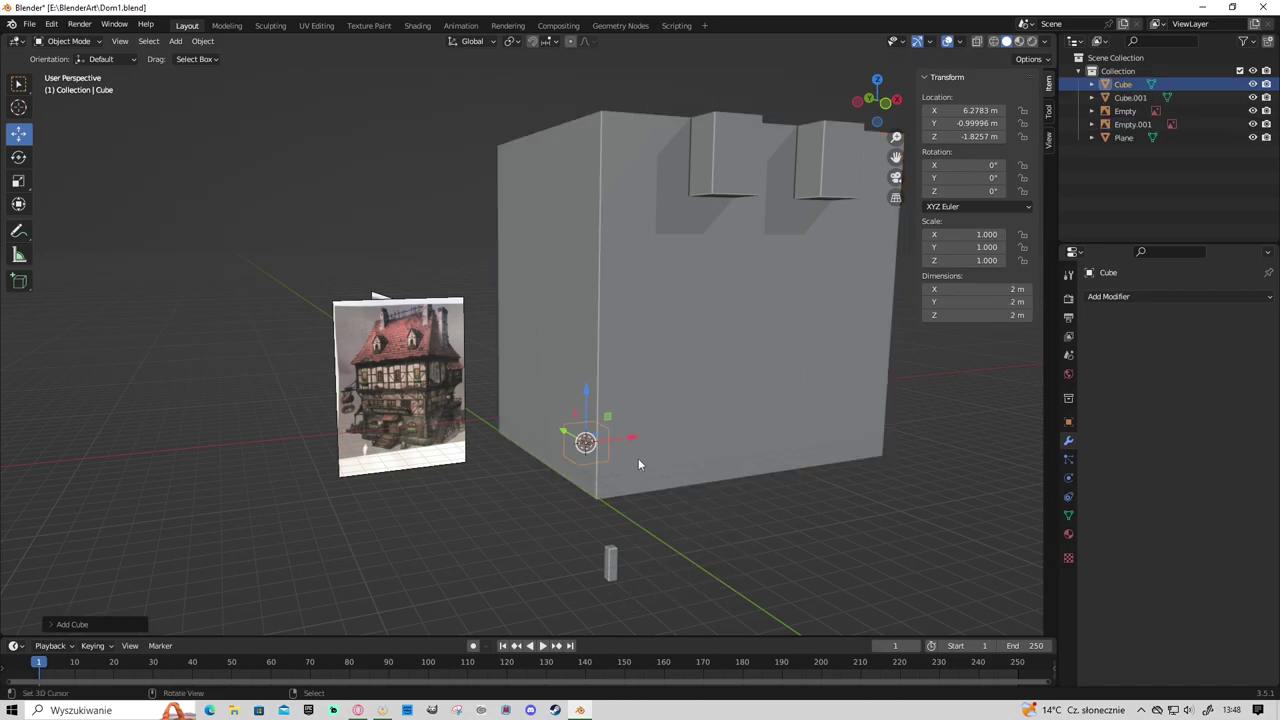
key(g)
click(795, 527)
key(Tab)
key(s)
click(748, 484)
key(KP_1)
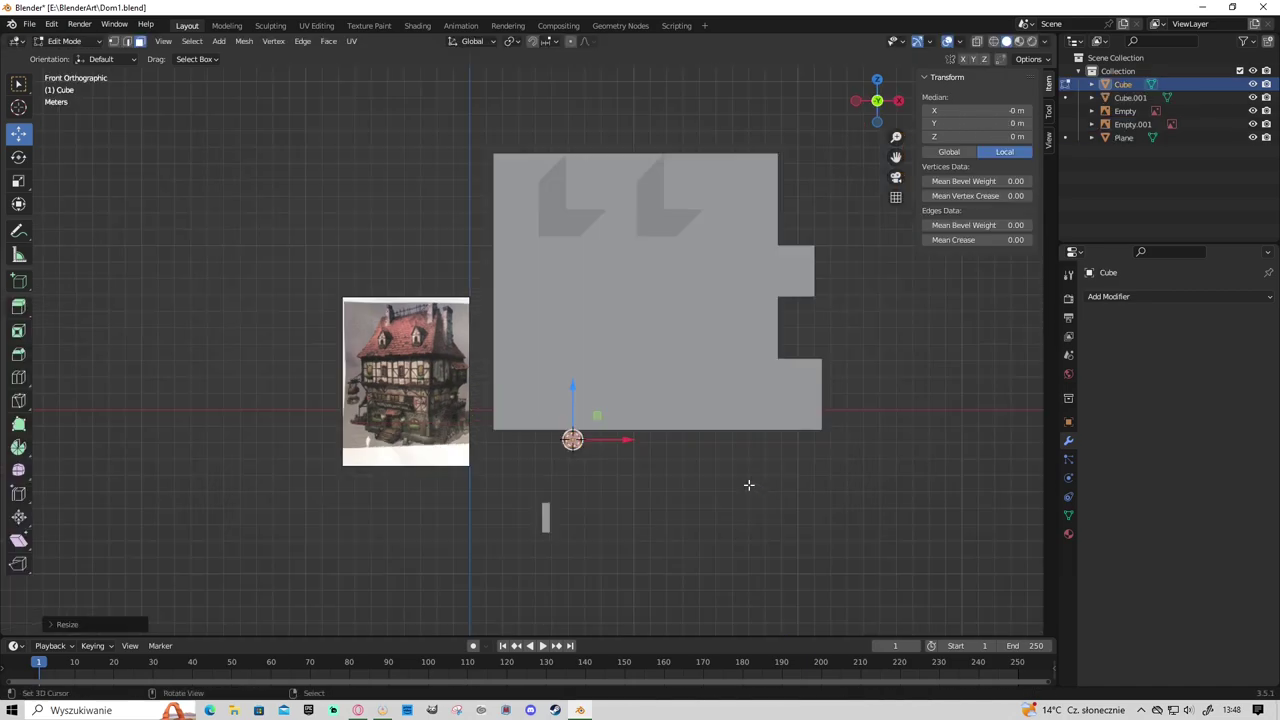
scroll(660, 486, up, 2)
Widen the box along X and place it at second-storey height on the left.
key(s)
key(x)
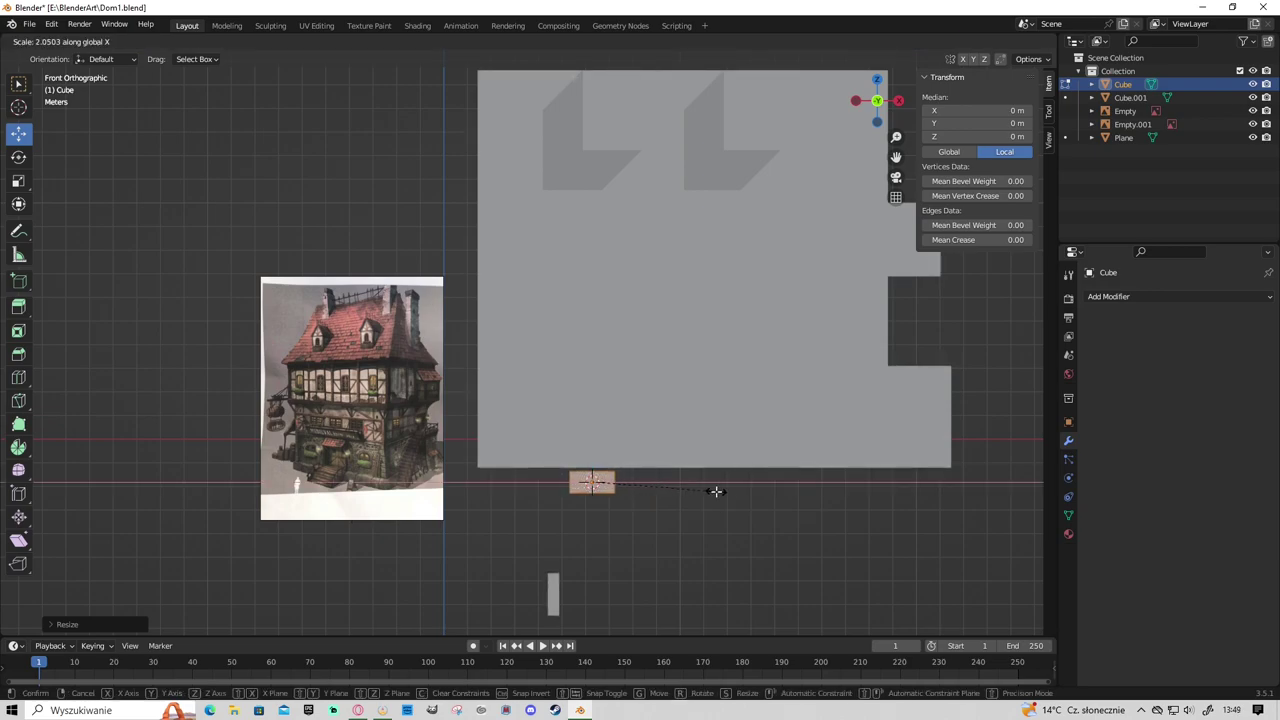
click(716, 491)
key(s)
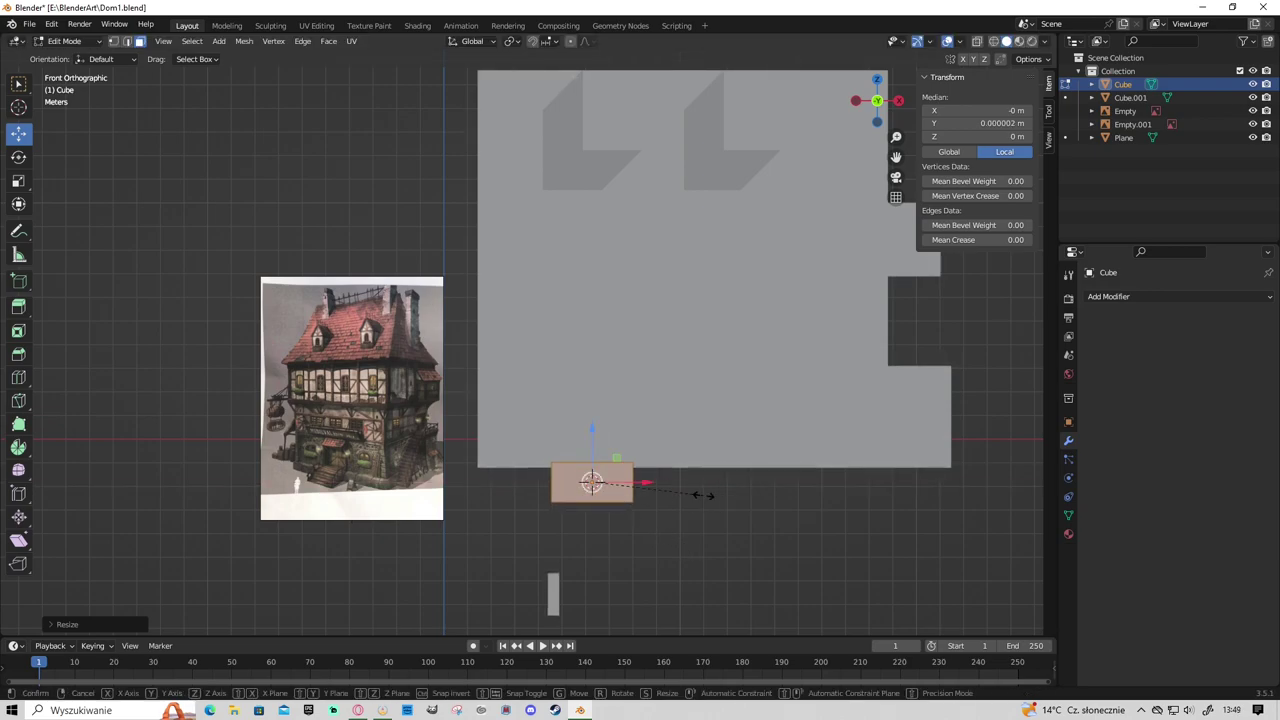
key(Escape)
key(g)
key(z)
click(651, 334)
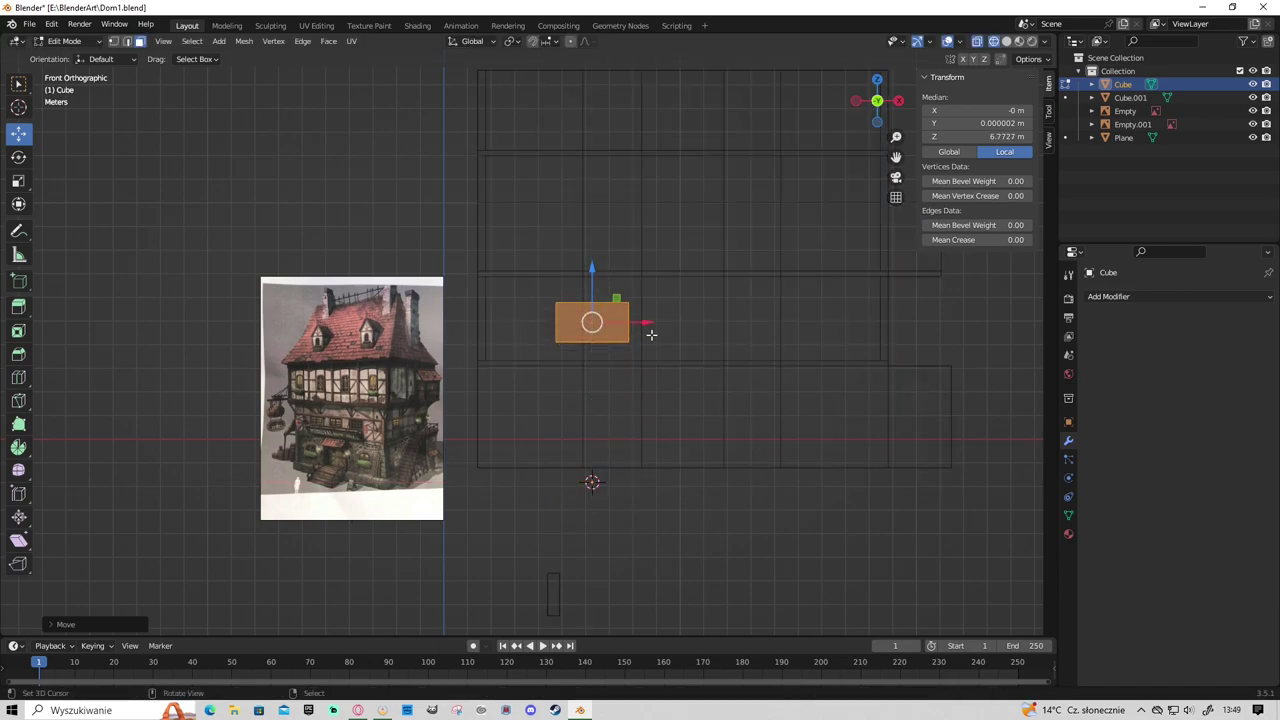
drag(647, 323, 613, 324)
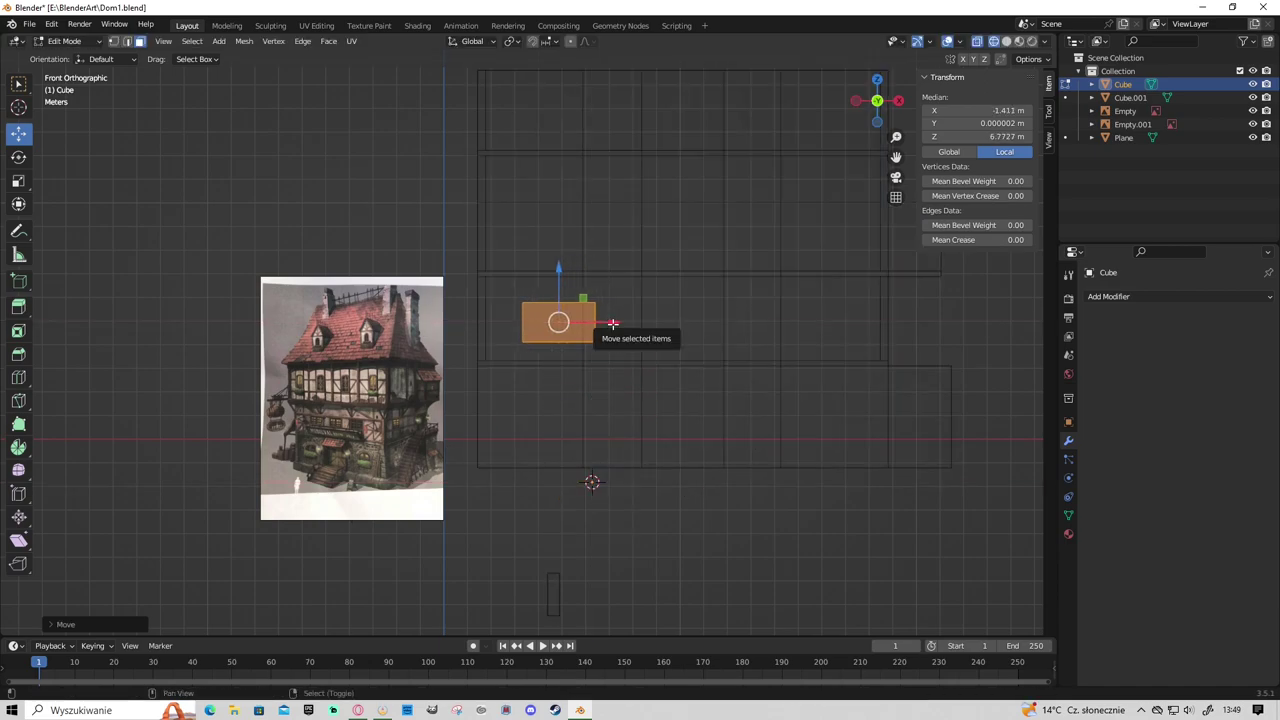
Duplicate the window box along X twice, placing copies on the right and middle.
key(shift+d)
key(x)
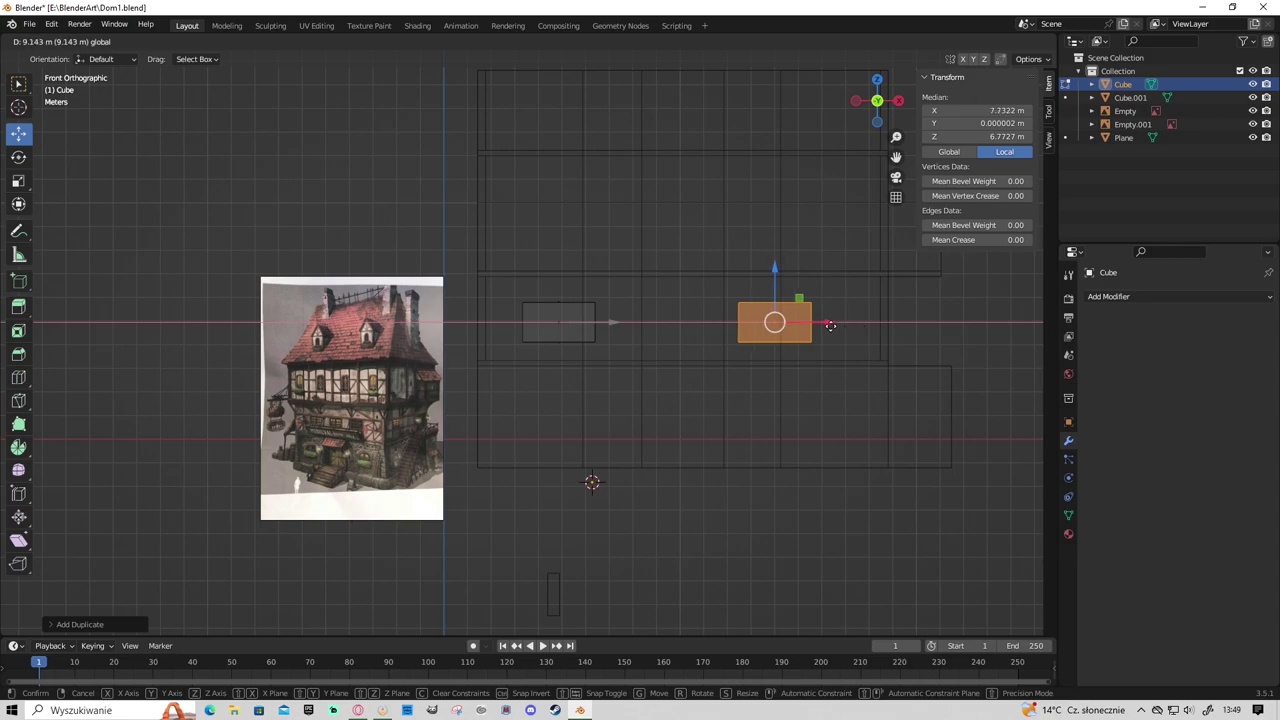
click(852, 324)
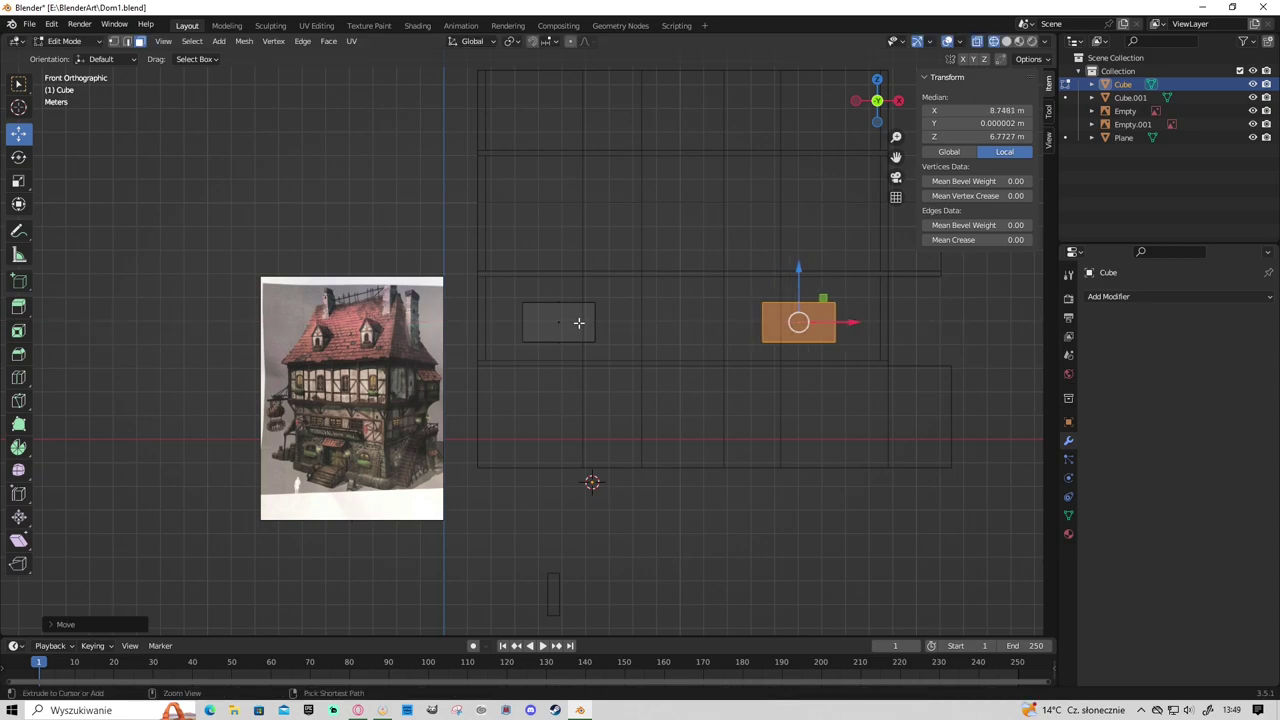
click(578, 322)
key(shift+d)
key(x)
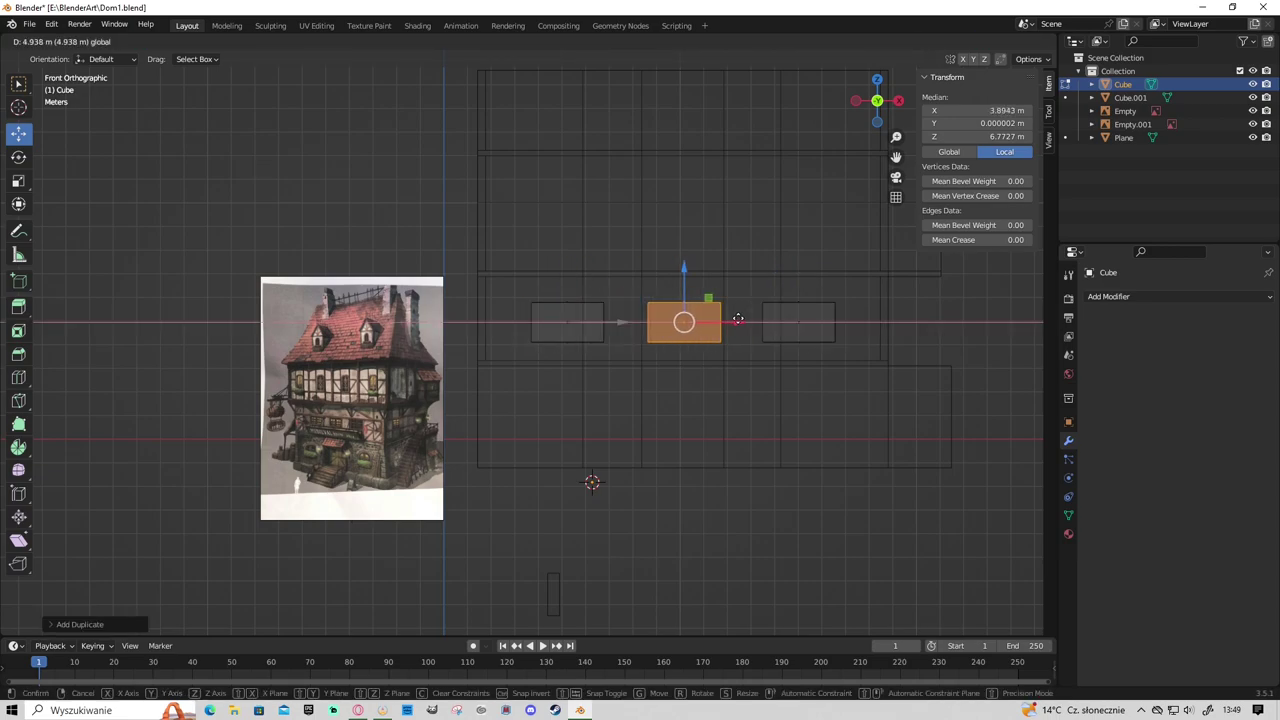
click(737, 318)
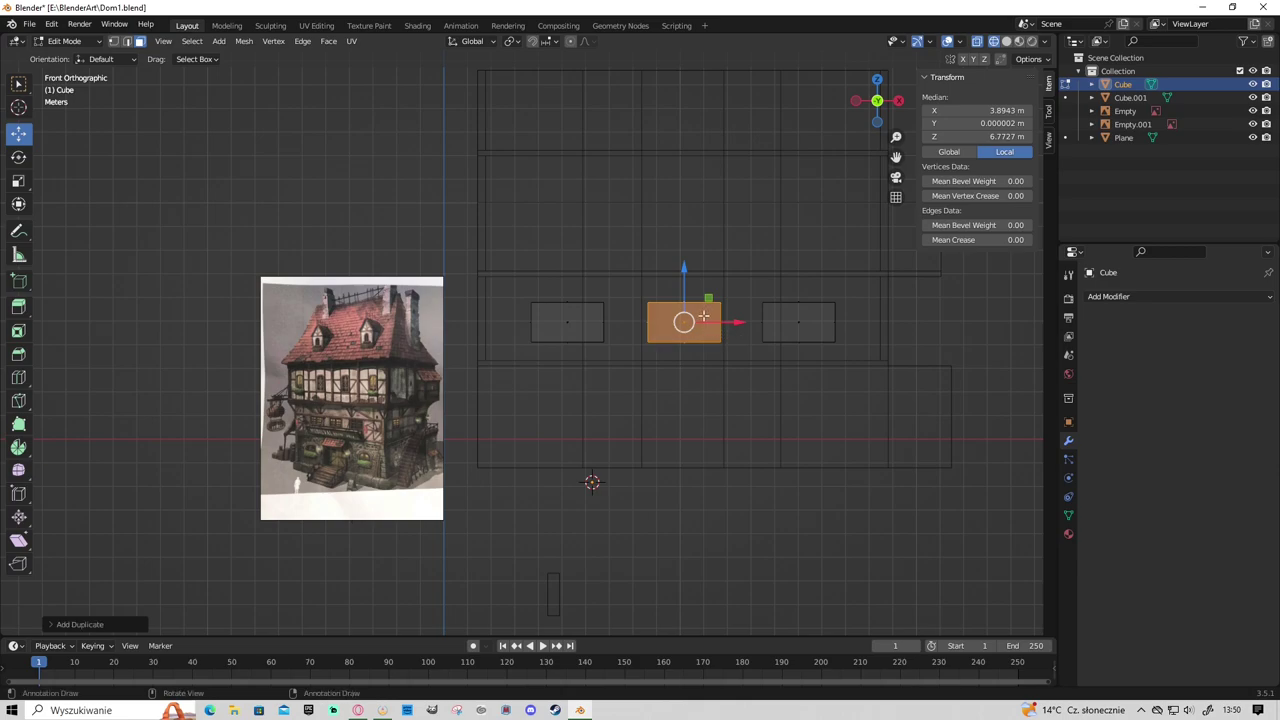
Lower the middle box to ground-floor height, then delete it.
key(g)
key(z)
click(704, 440)
key(x)
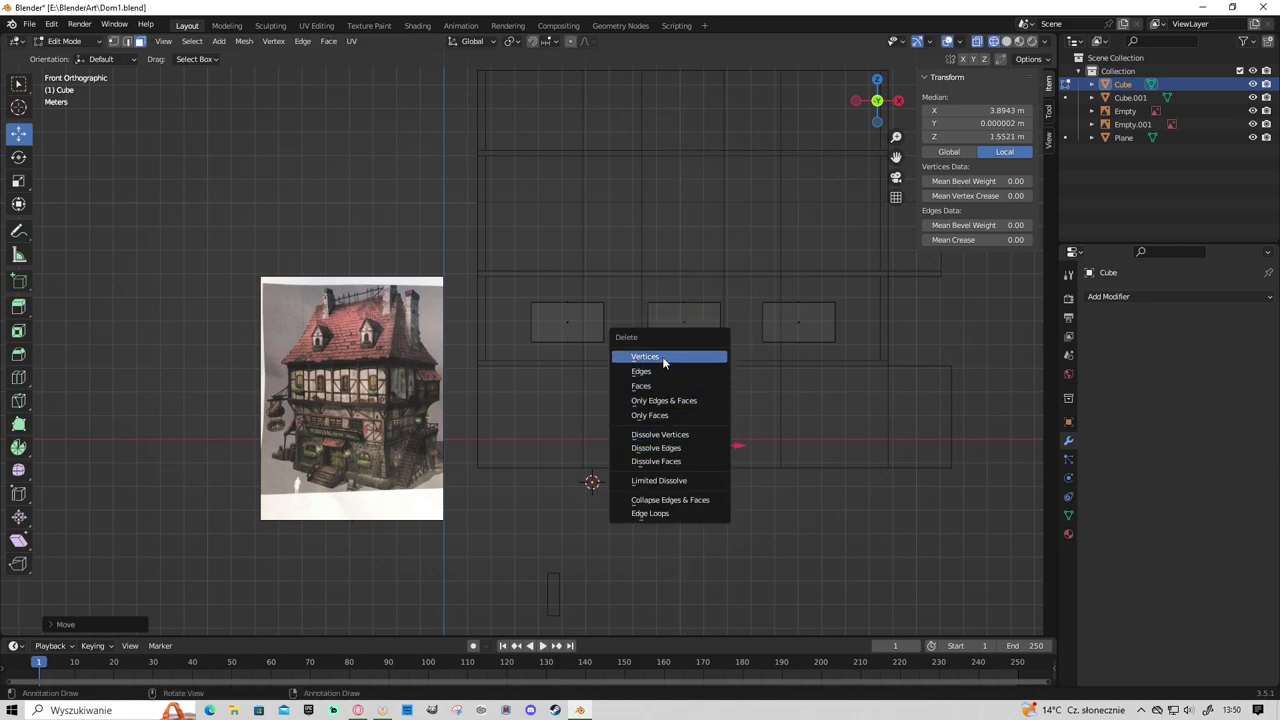
click(668, 360)
Add a circle, rotate it 90° on X and raise it onto the front wall.
key(shift+a)
click(706, 511)
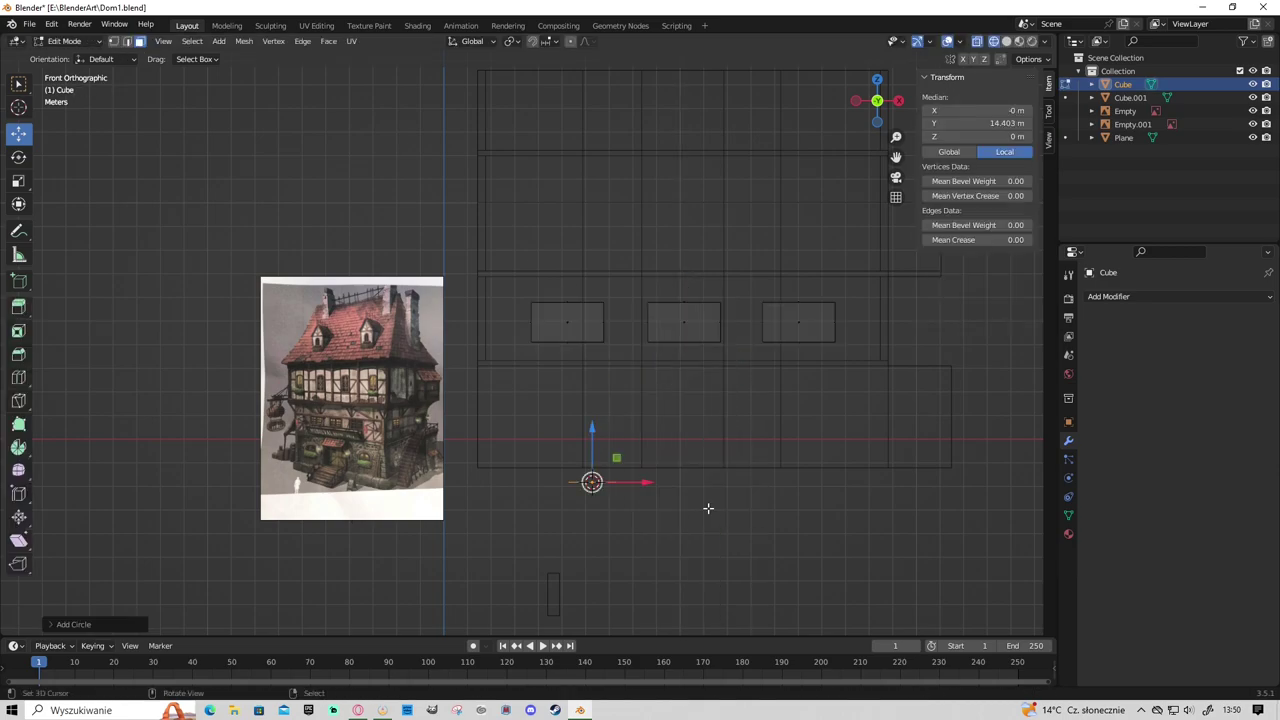
click(544, 48)
click(544, 46)
key(r)
key(x)
key(9)
key(0)
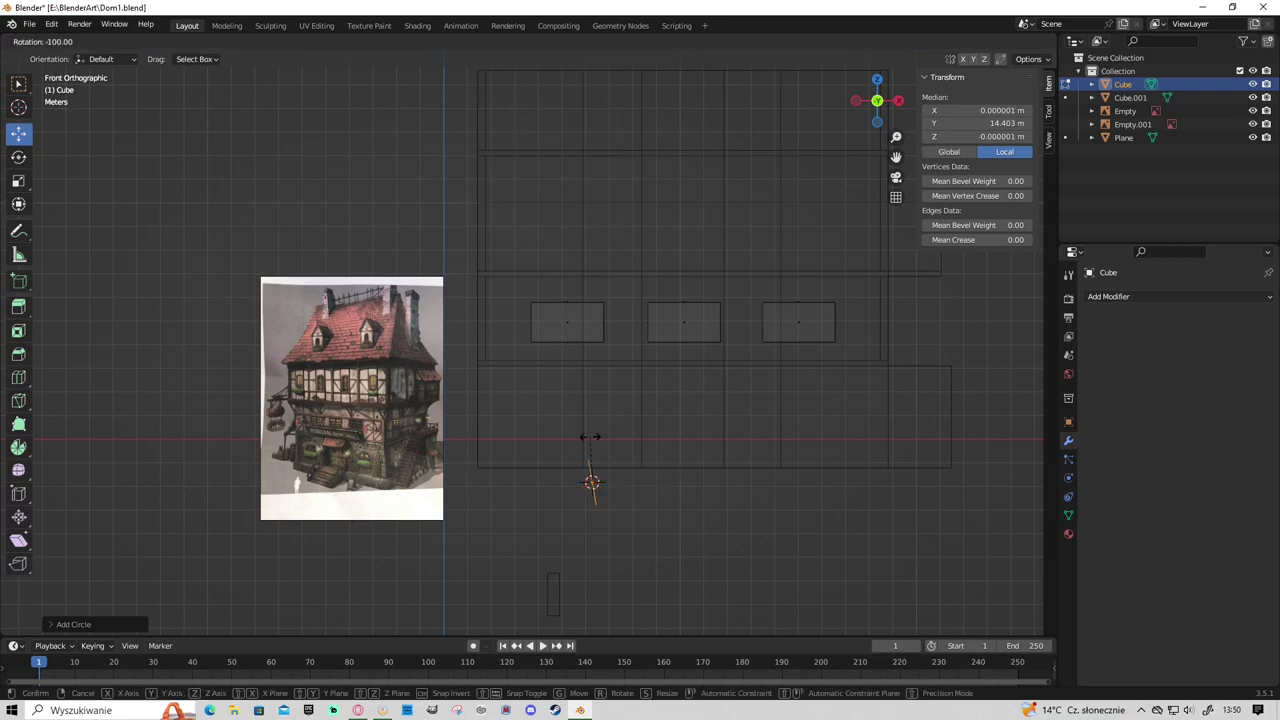
key(Return)
key(KP_7)
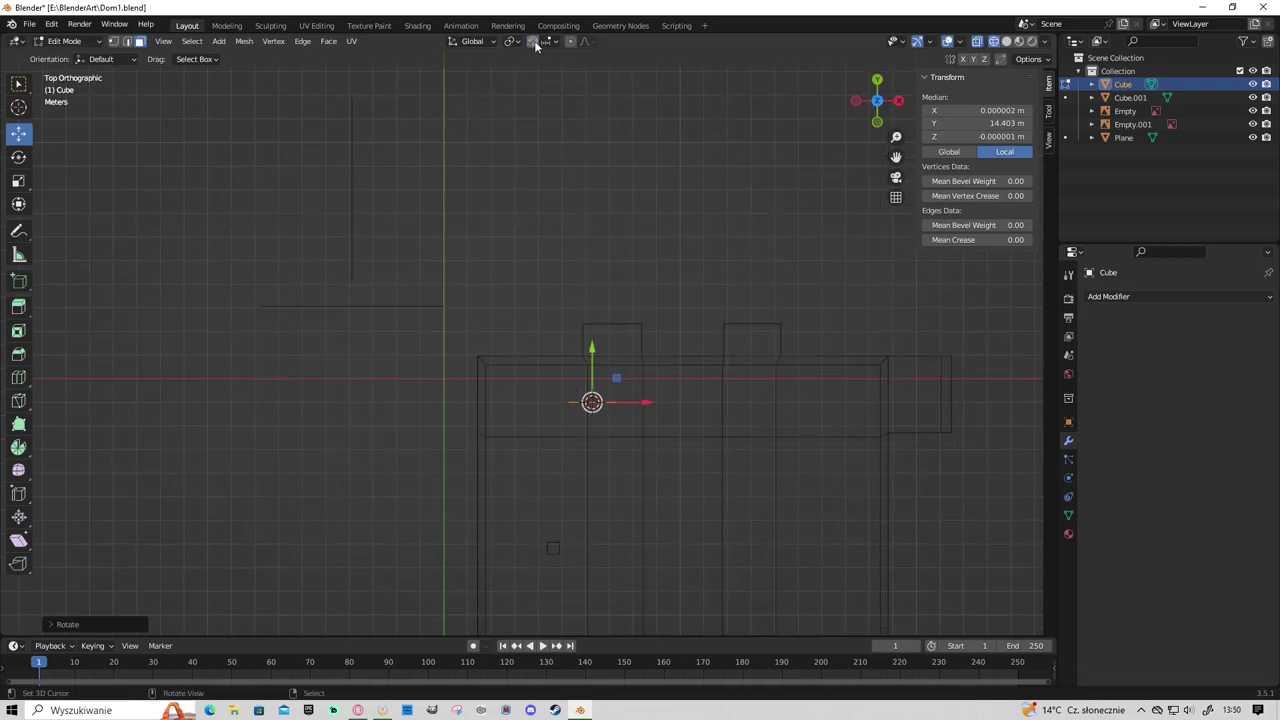
key(KP_1)
scroll(700, 450, up, 3)
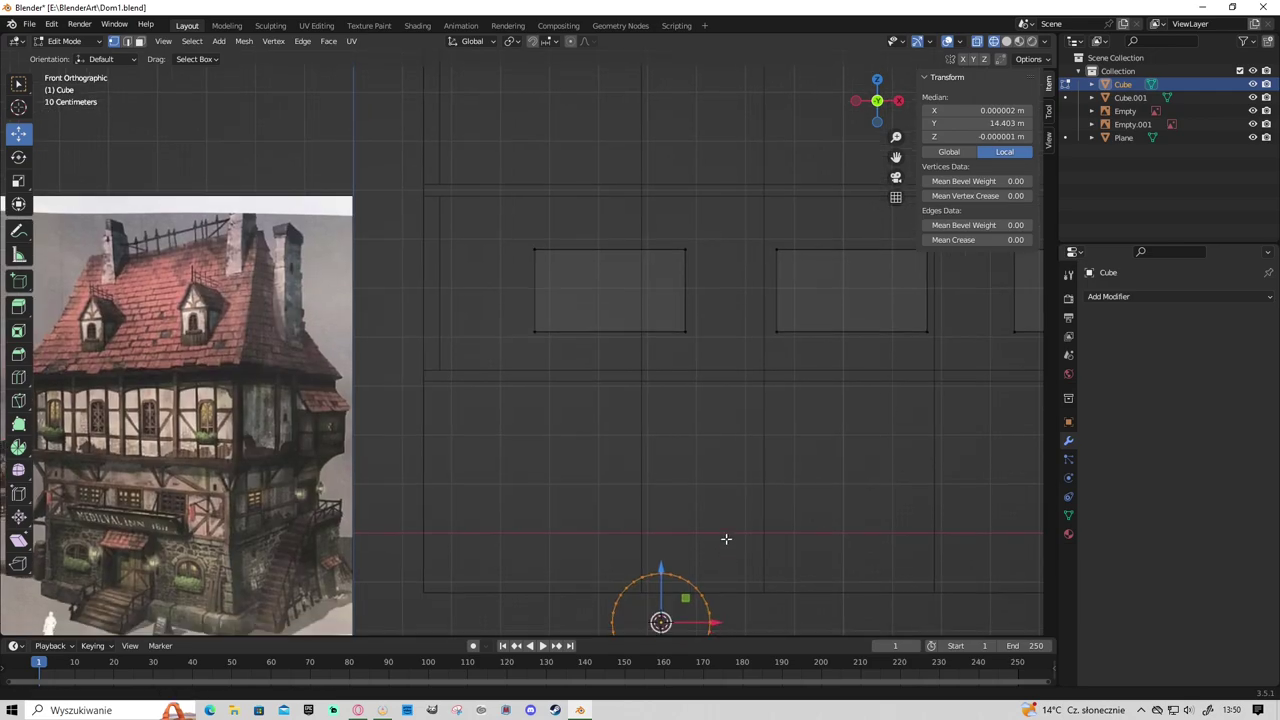
drag(653, 503, 653, 348)
Delete the circle's lower half, extrude its ends straight down and fill the arch.
ctrl+drag(420, 266, 737, 386)
key(x)
click(651, 400)
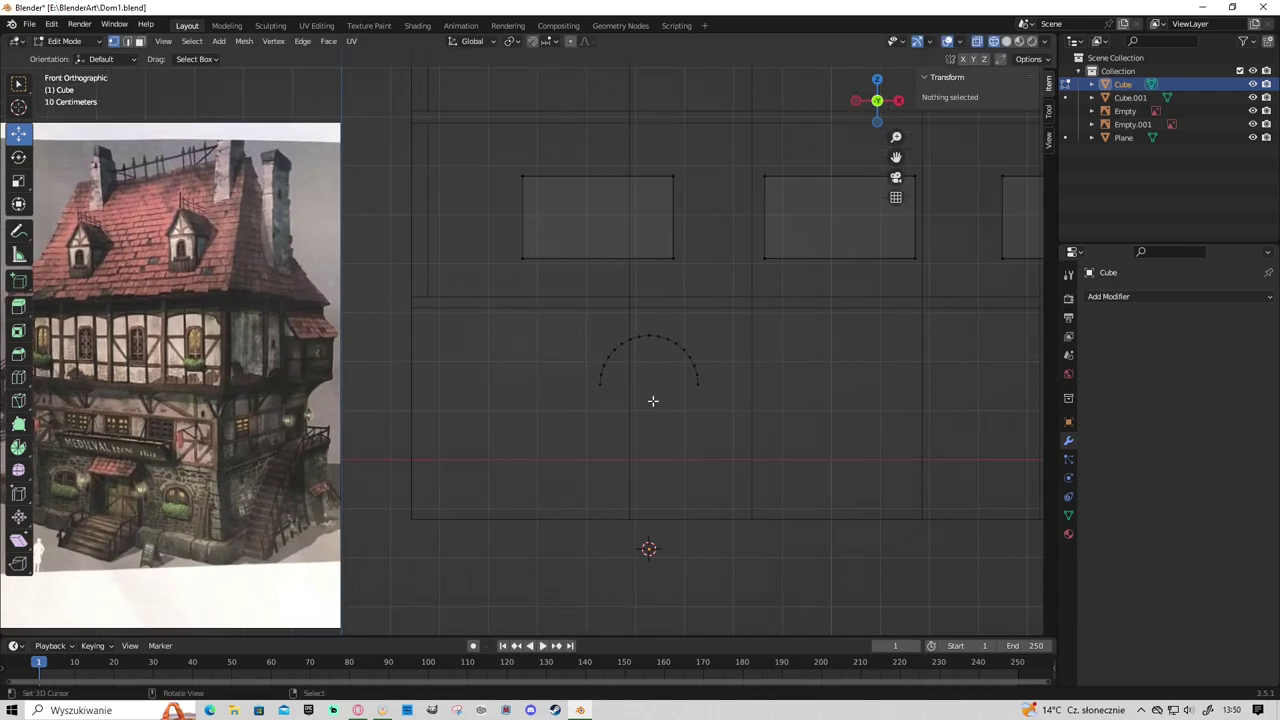
key(e)
key(z)
click(663, 420)
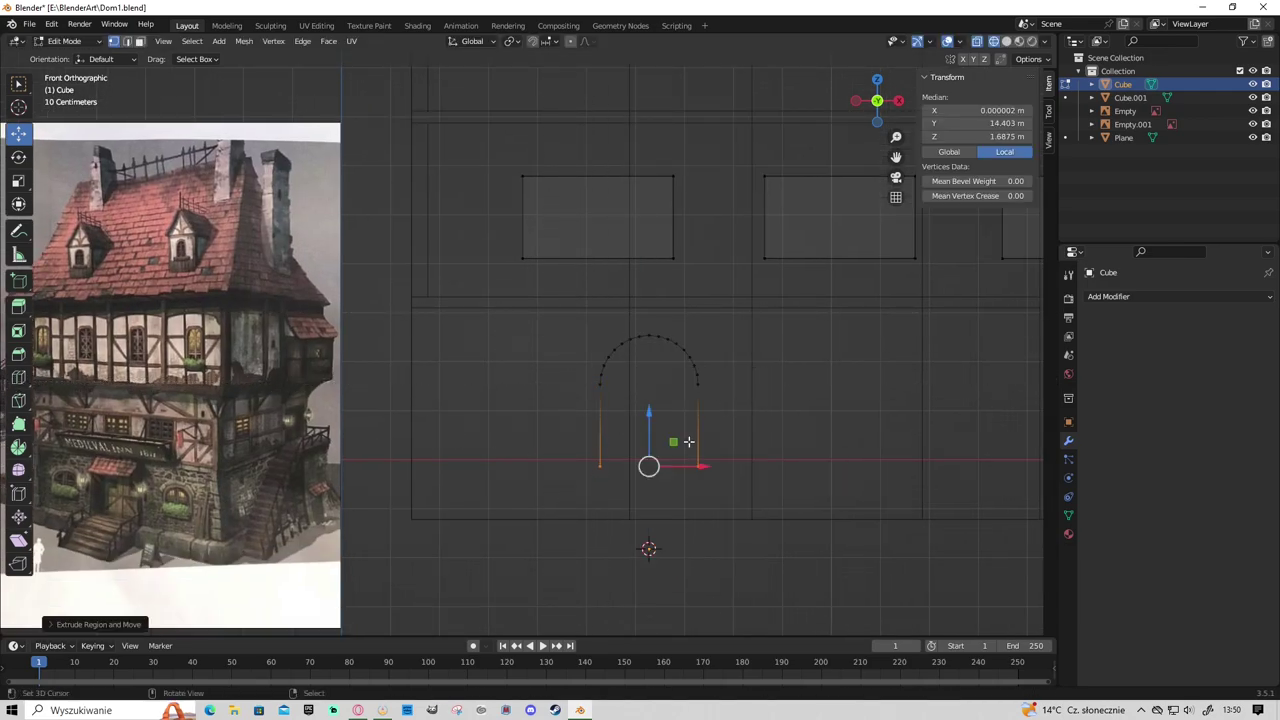
key(f)
alt+click(657, 336)
key(f)
Scale the arched door face larger.
scroll(665, 340, down, 2)
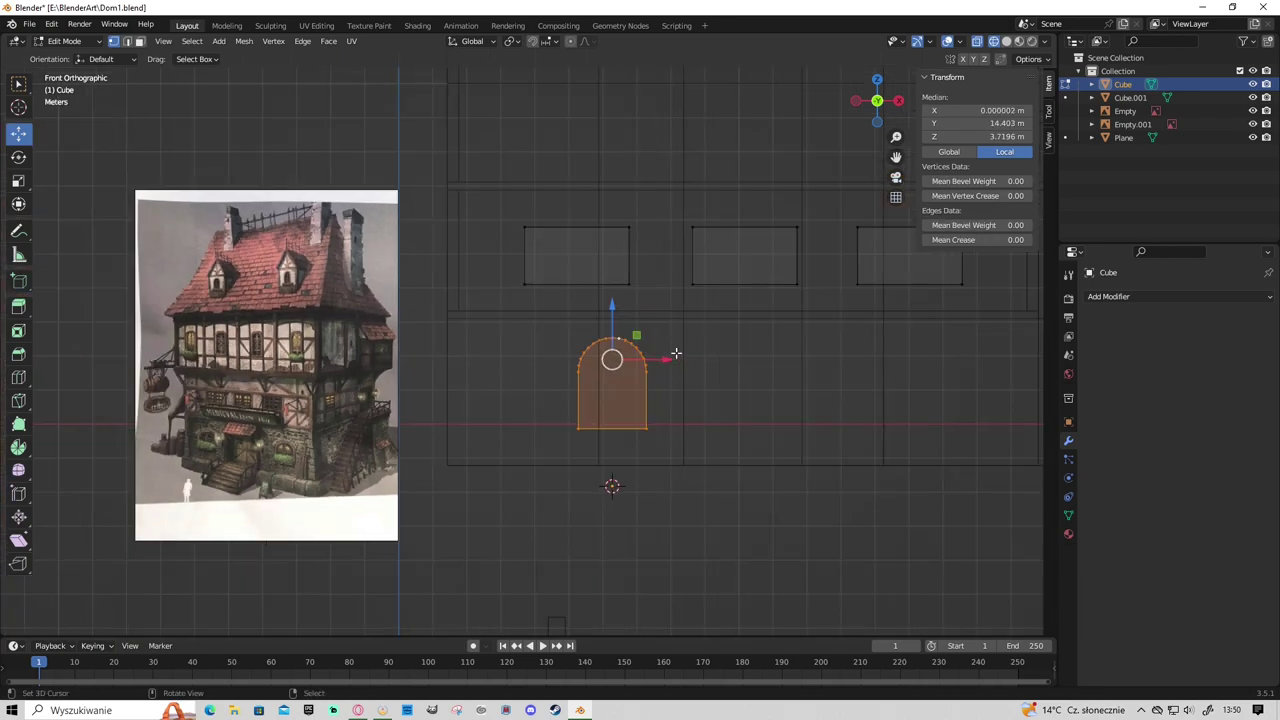
key(s)
click(670, 400)
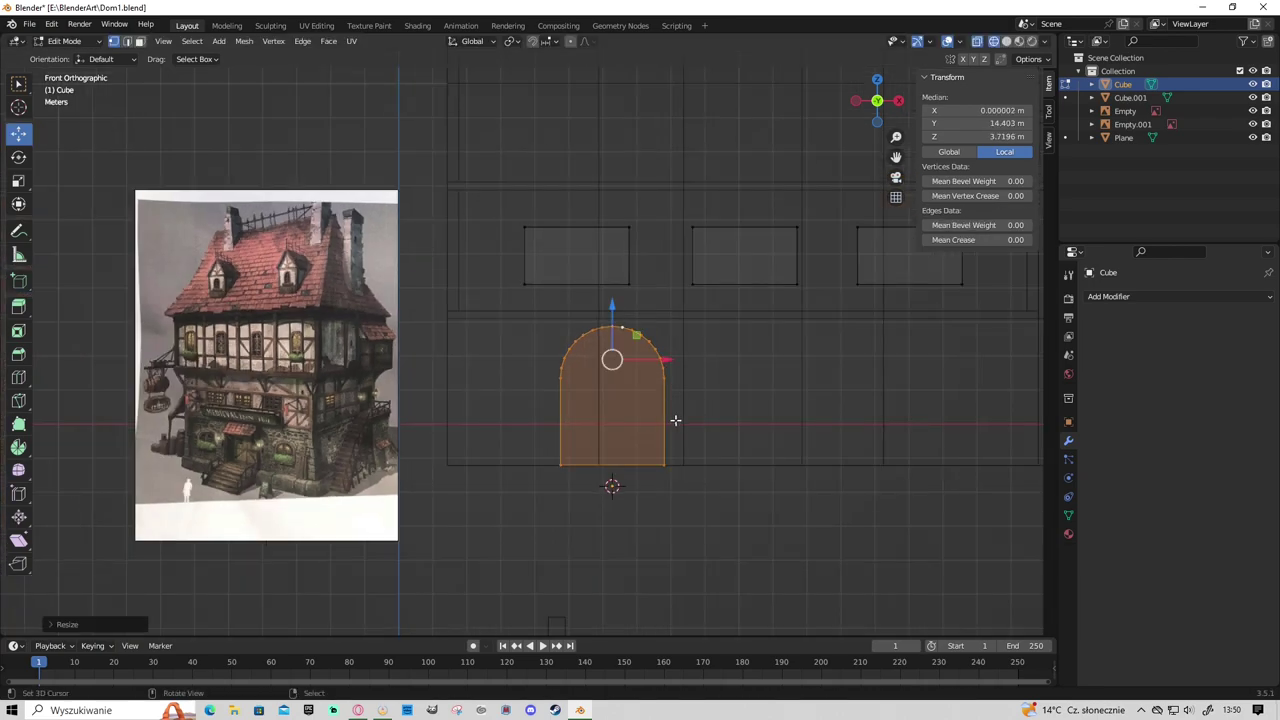
scroll(660, 375, down, 2)
Widen the door arch along X, shift it right and narrow it slightly.
key(s)
key(x)
click(703, 373)
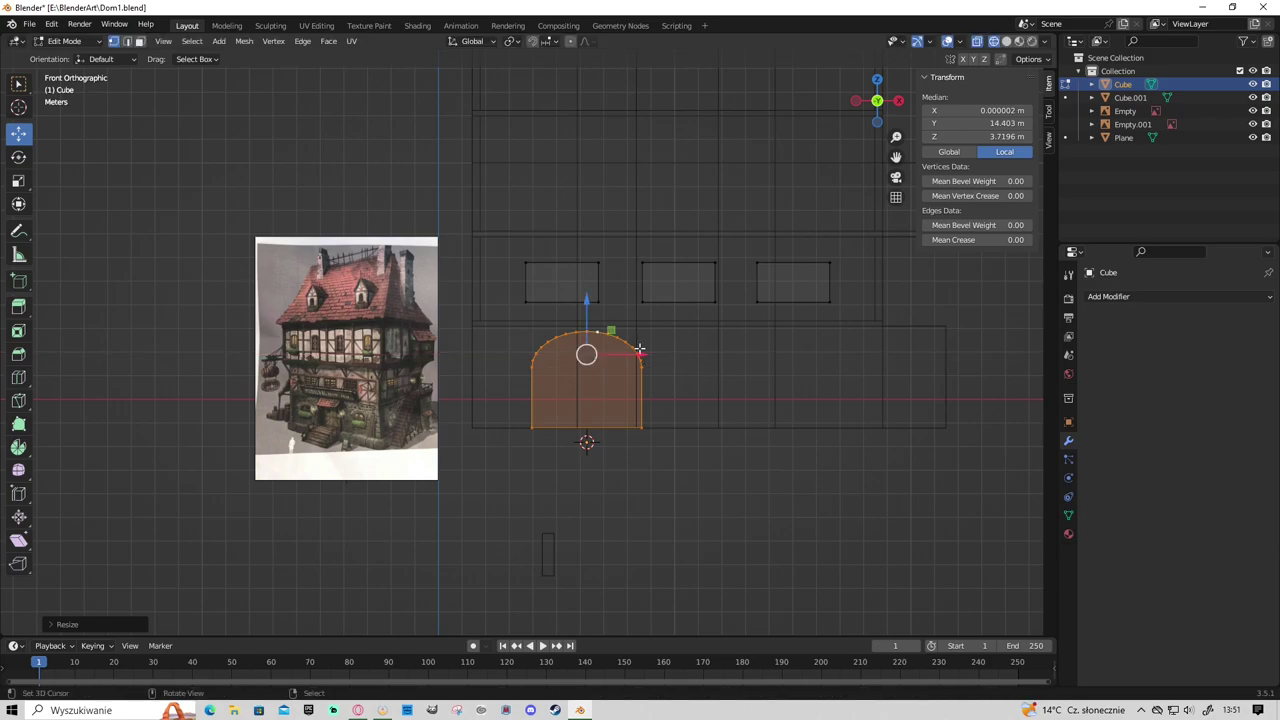
drag(641, 355, 731, 358)
key(s)
click(745, 385)
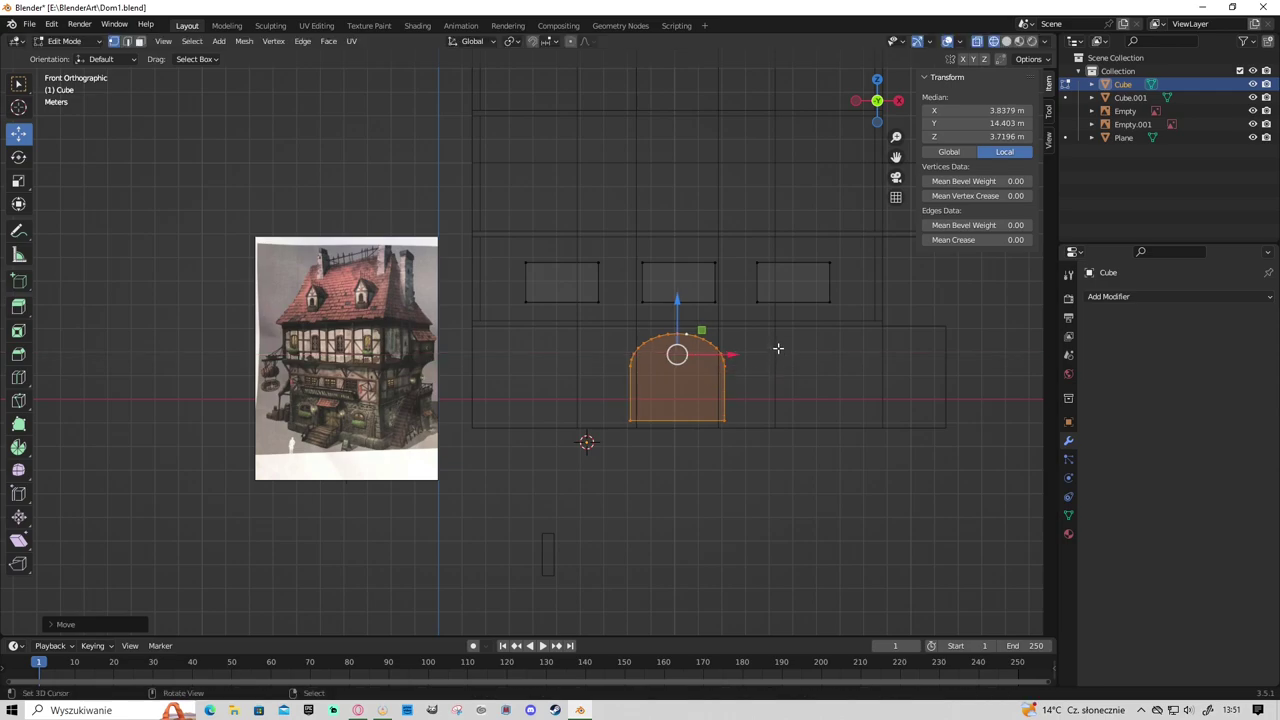
Shrink the copied arch narrower and to about half height, left of the doorway.
key(s)
key(x)
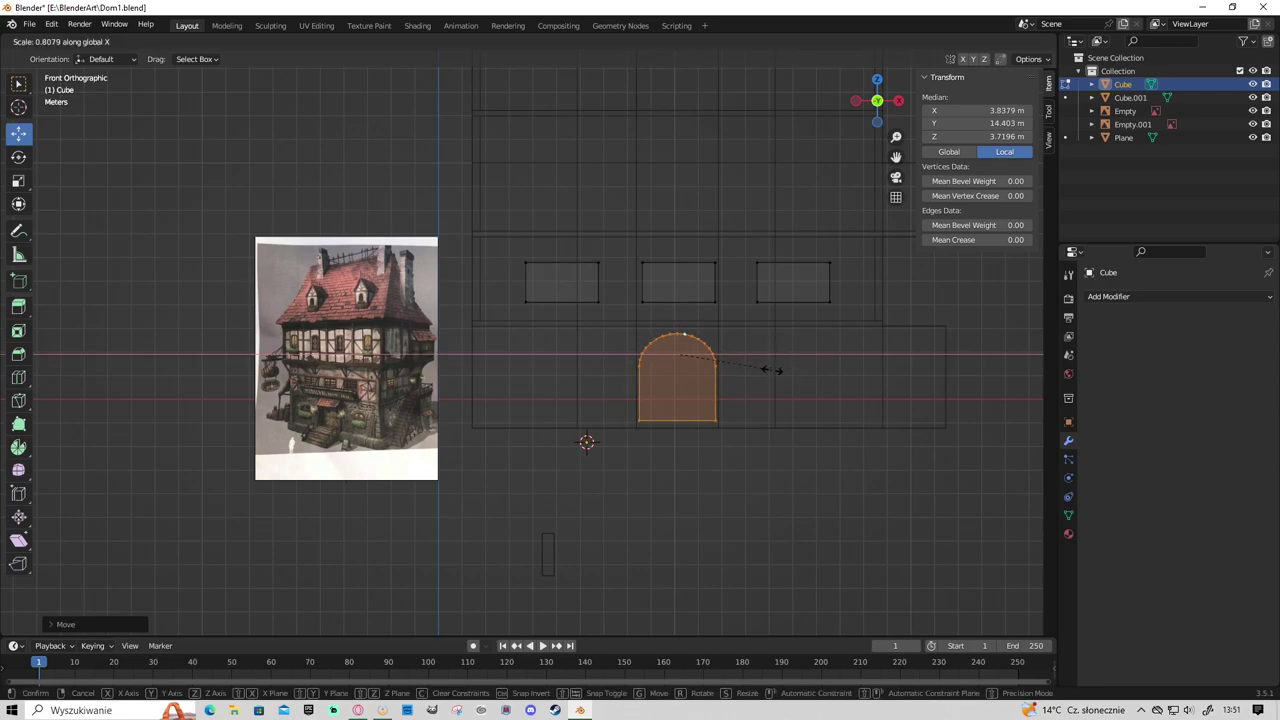
click(771, 370)
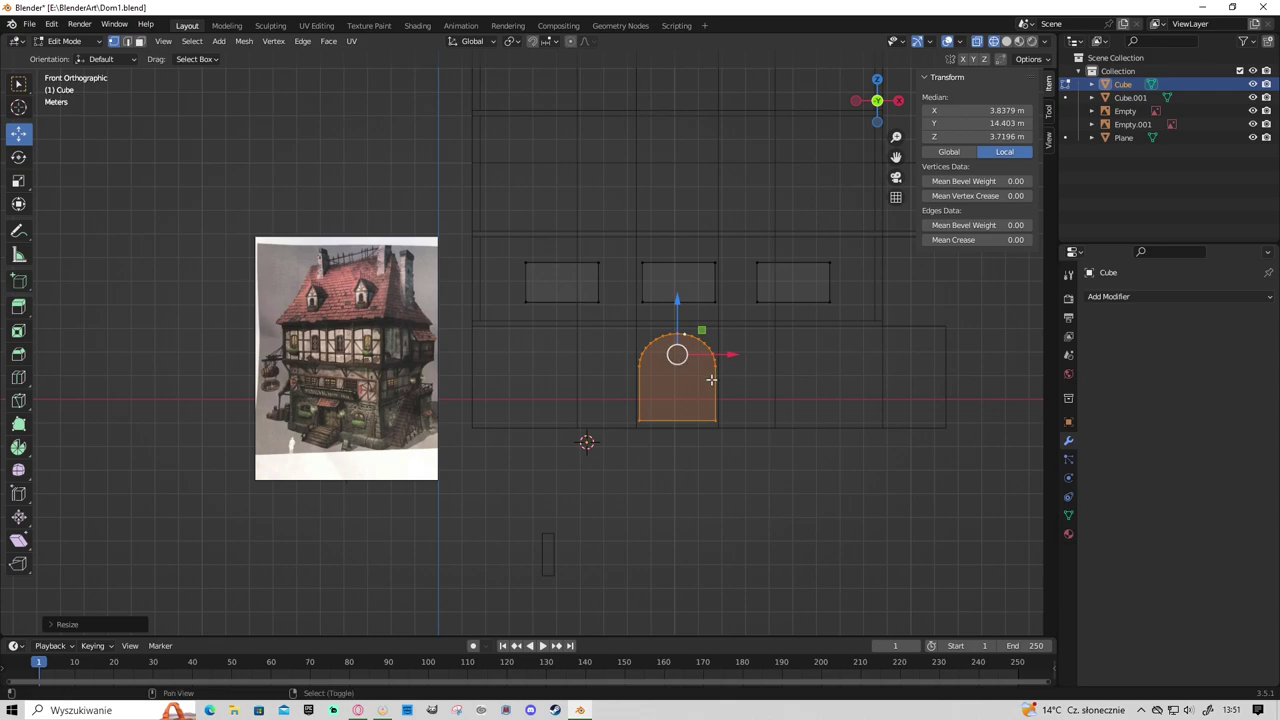
key(s)
key(Escape)
key(s)
key(z)
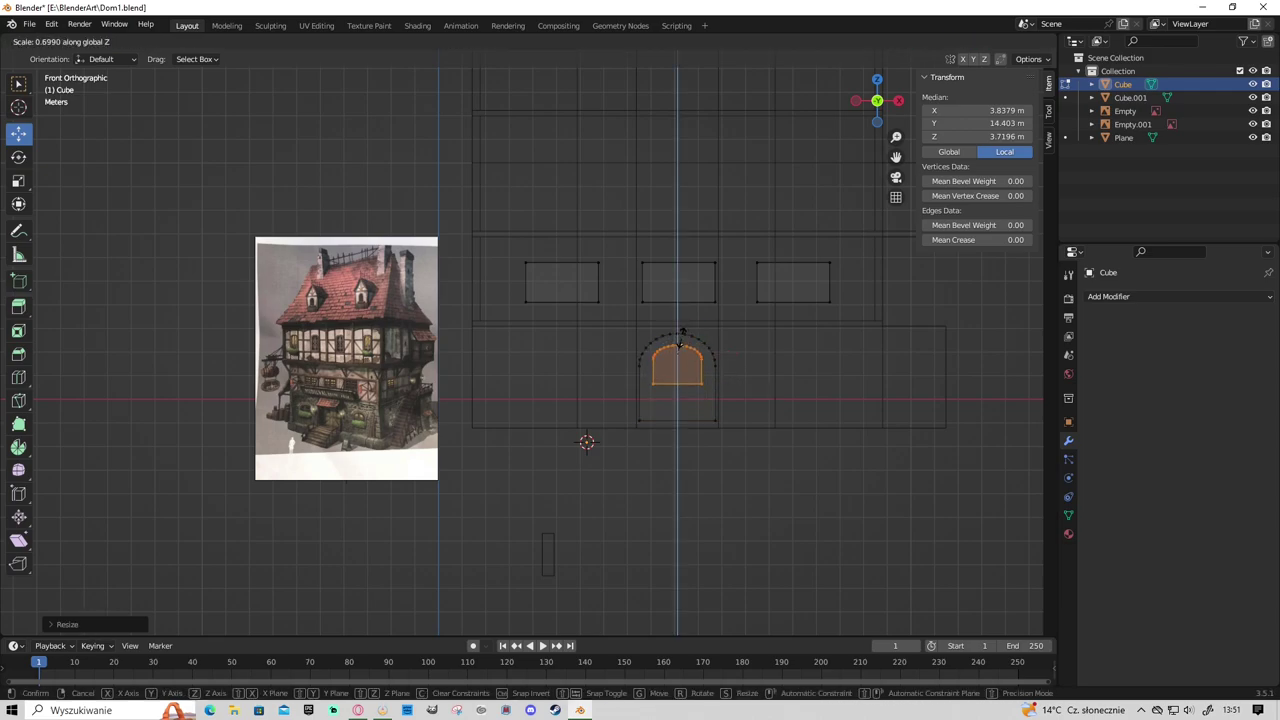
click(681, 333)
mouse_move(735, 356)
mouse_down()
mouse_move(612, 355)
mouse_move(874, 372)
mouse_move(845, 382)
mouse_up()
Duplicate the small arch and place the copy right of the doorway.
key(shift+d)
key(Escape)
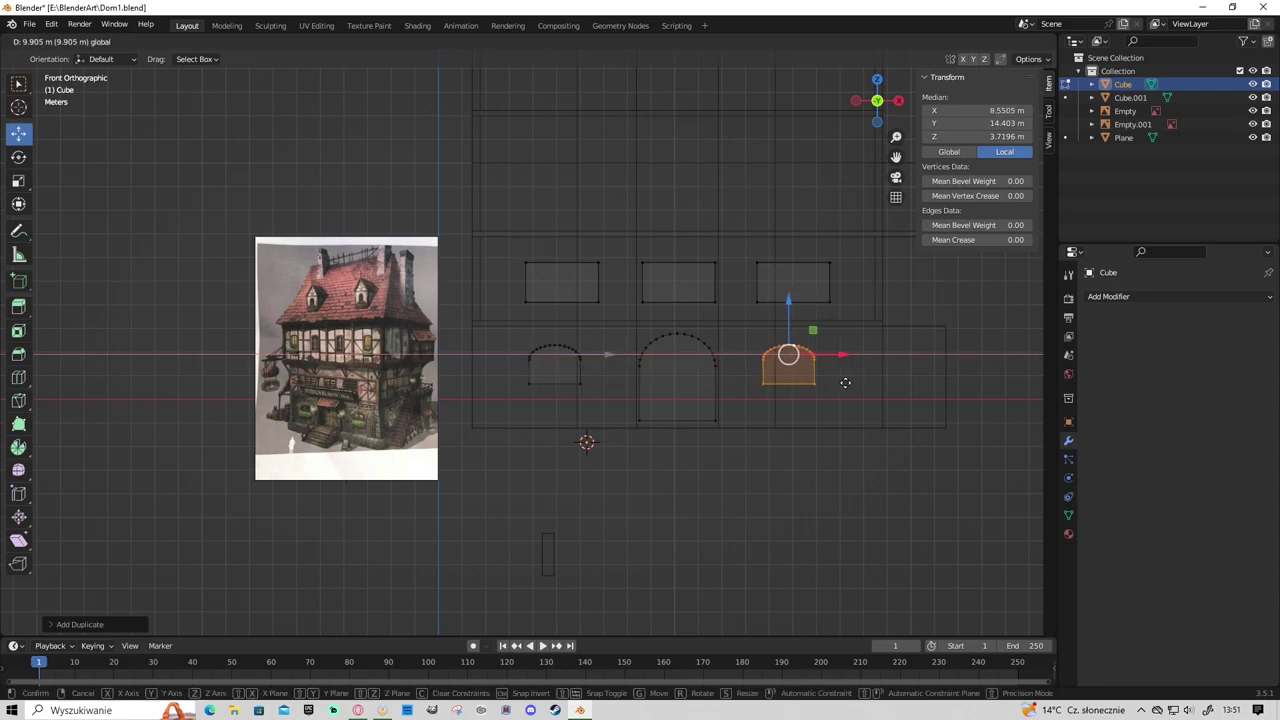
click(847, 382)
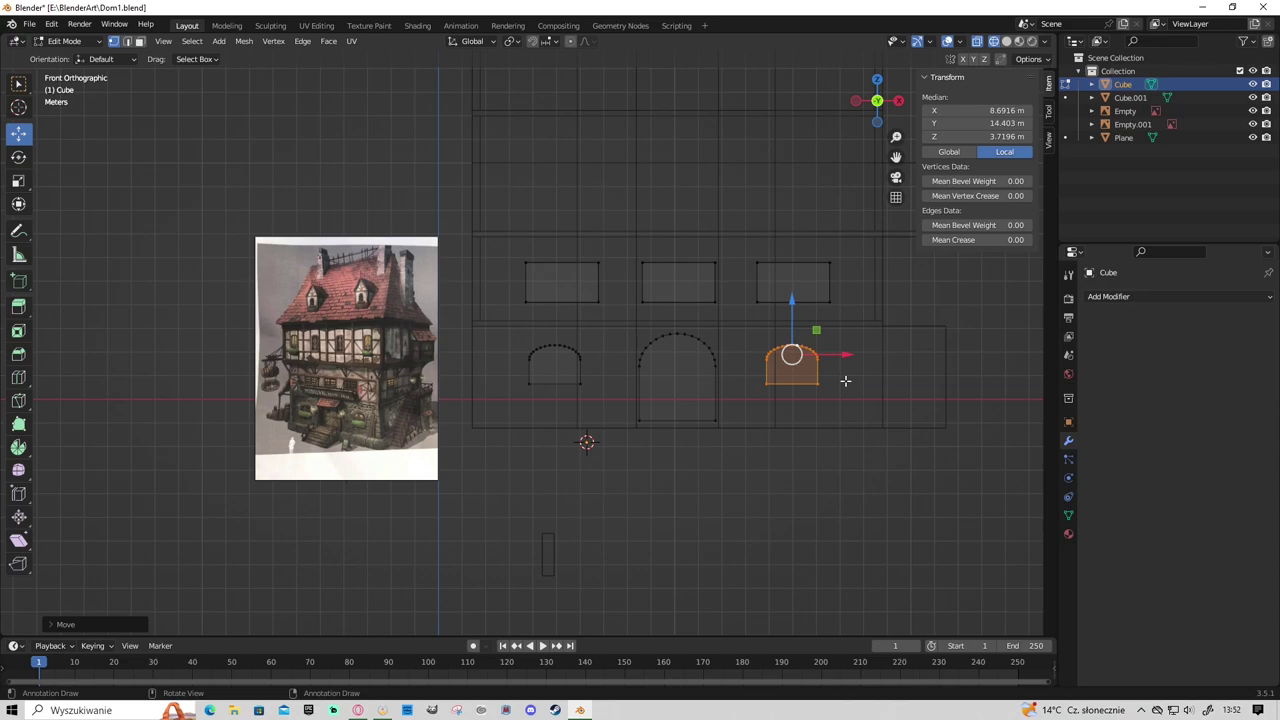
Select all three arches and move them along Y onto the house's front wall.
middle_drag(845, 381, 771, 392)
shift+click(593, 372)
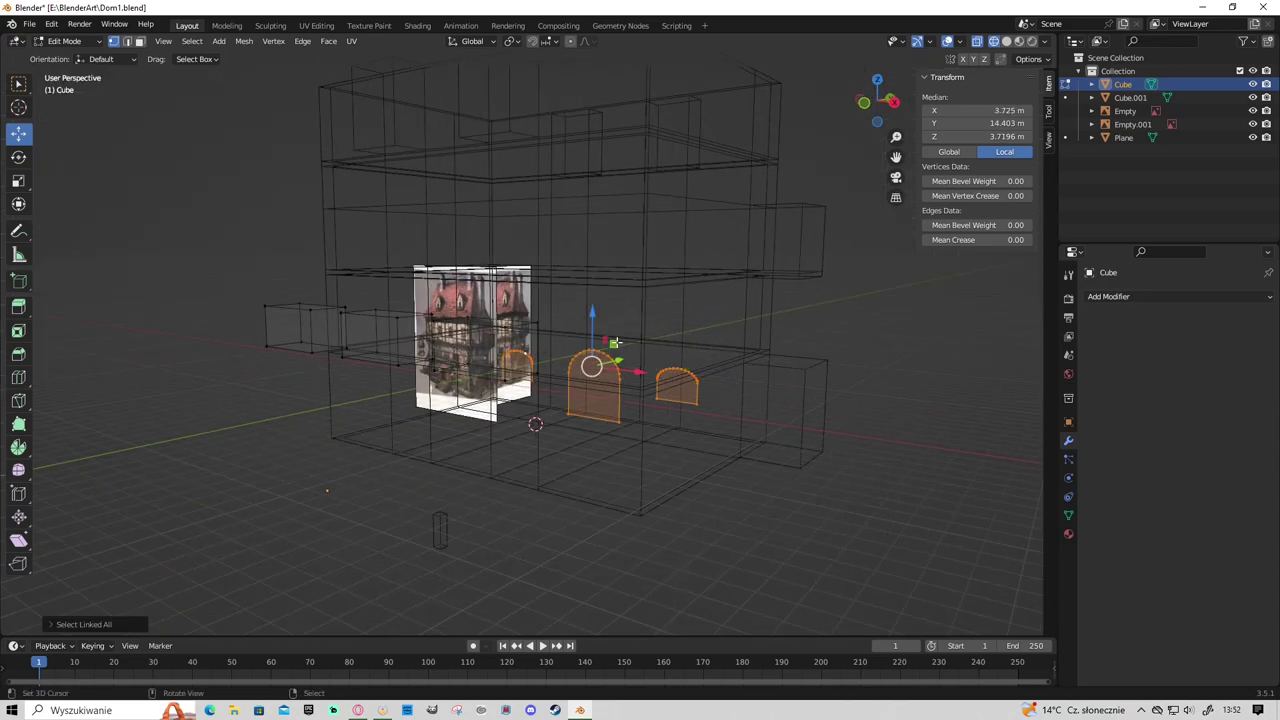
shift+click(515, 362)
key(g)
key(y)
key(ctrl+l)
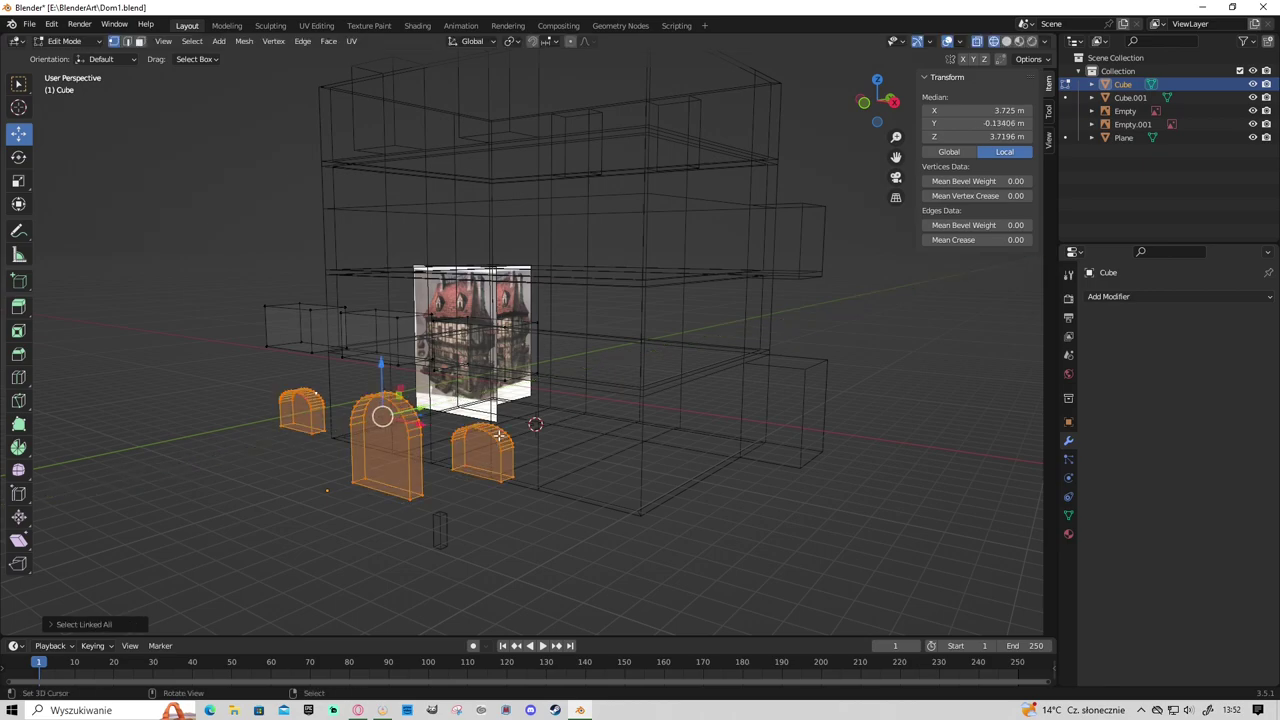
key(shift+z)
key(g)
key(y)
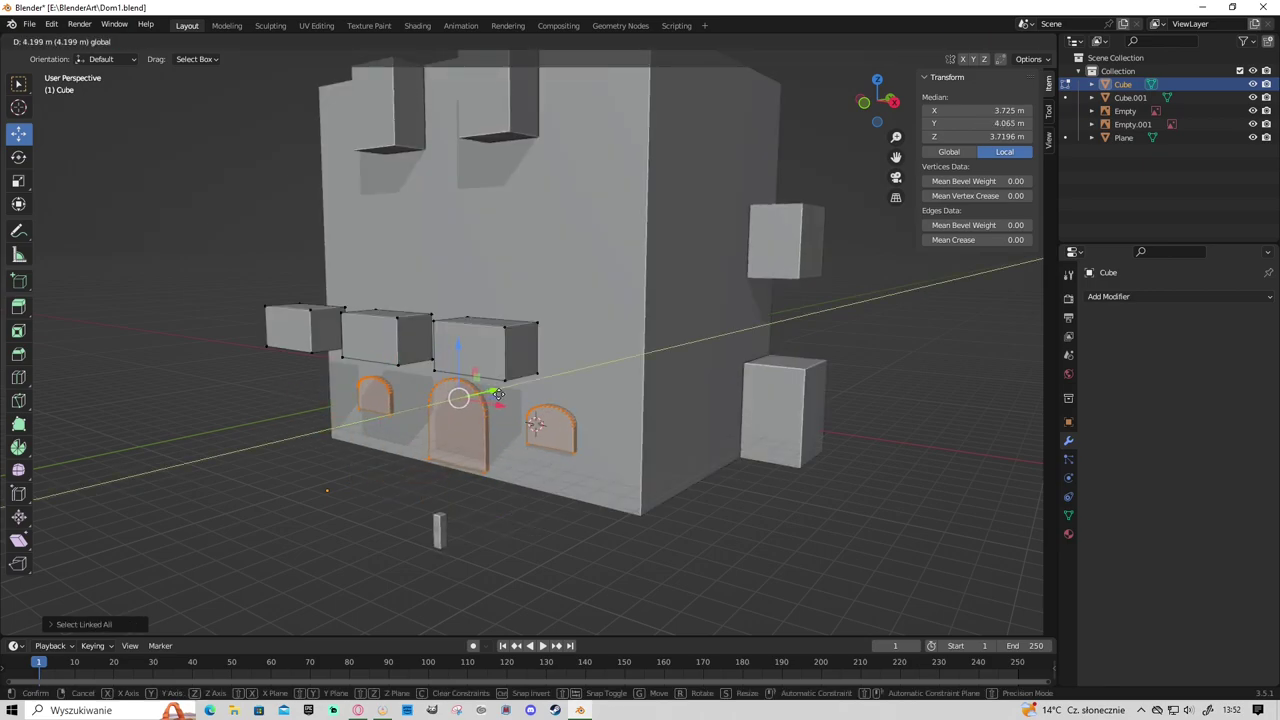
click(498, 394)
key(shift+z)
In Right Ortho view, scale the arches in depth so they become solid blocks against the wall.
key(KP_3)
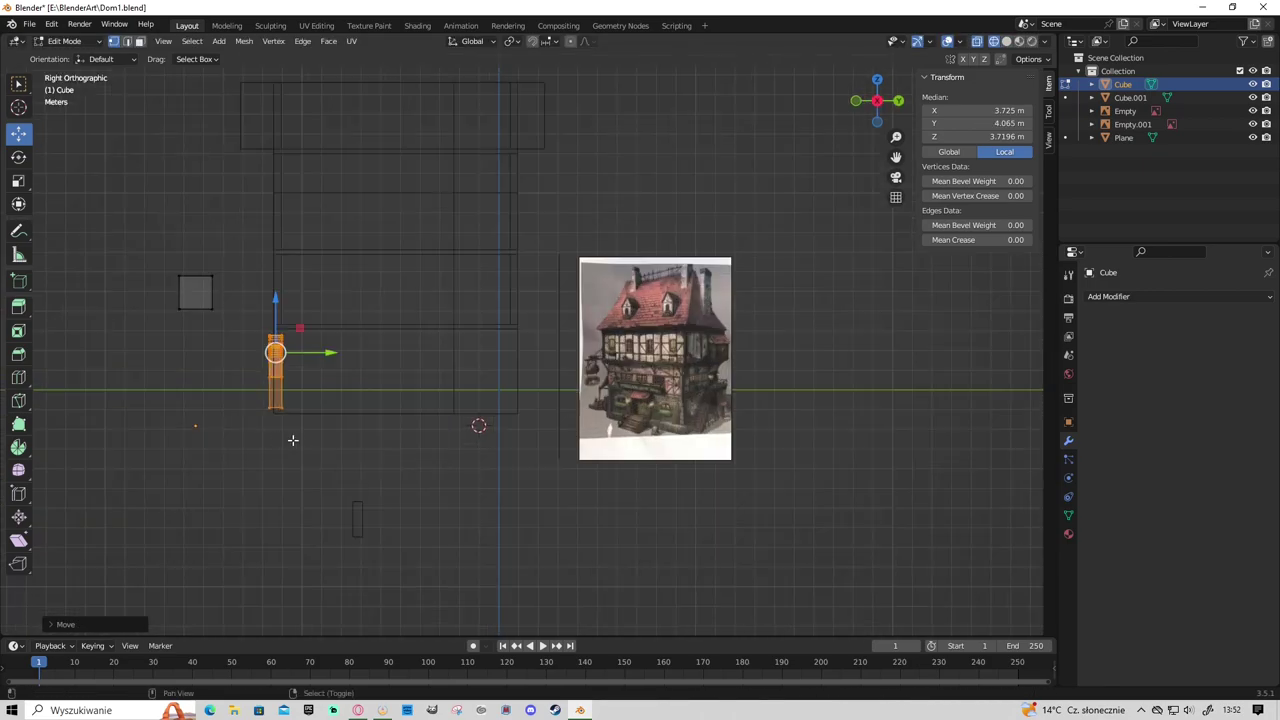
scroll(292, 440, up, 3)
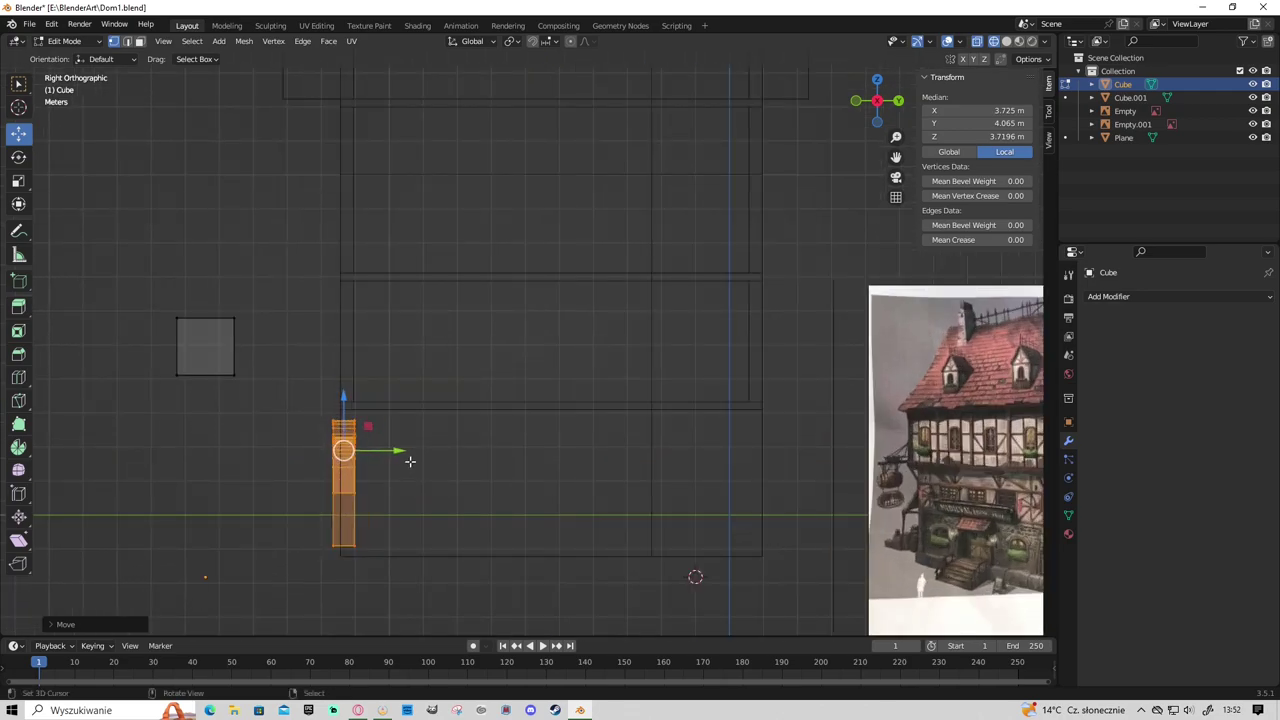
scroll(430, 478, down, 1)
scroll(447, 440, up, 1)
scroll(447, 441, up, 1)
key(s)
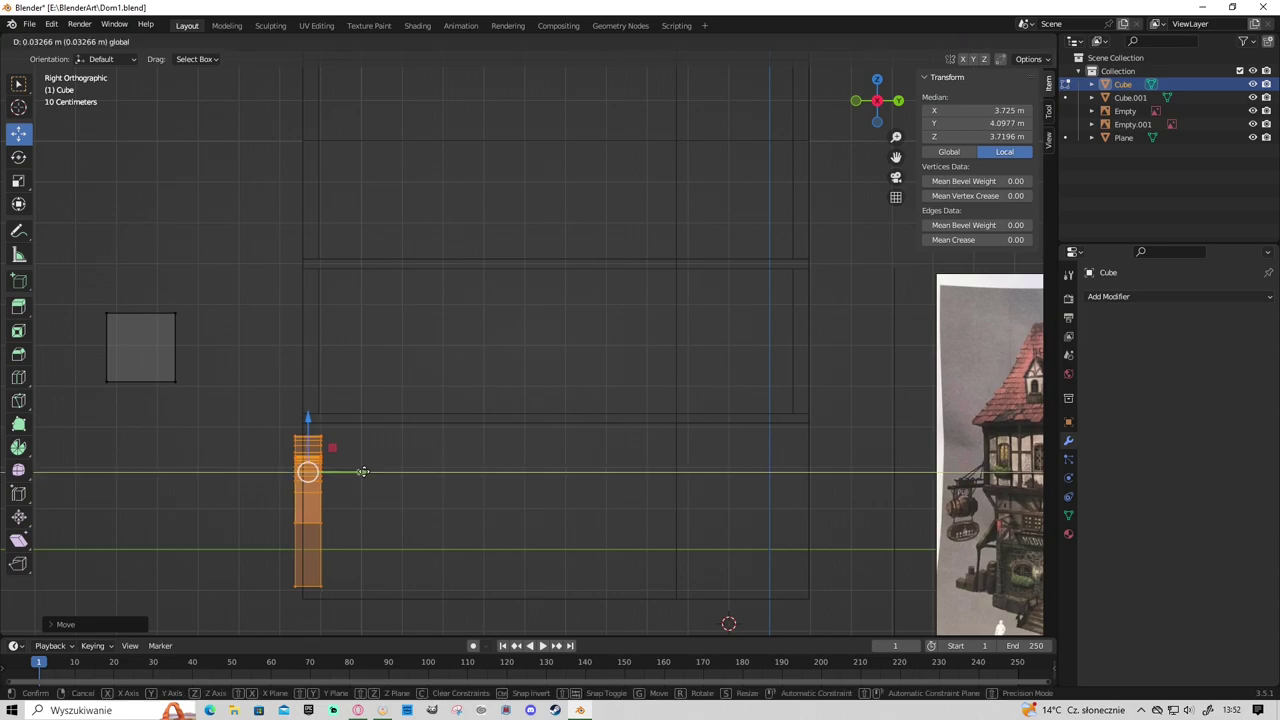
click(391, 469)
mouse_move(391, 469)
middle_down()
mouse_move(386, 497)
mouse_move(476, 533)
mouse_move(514, 523)
middle_up()
key(z)
click(457, 497)
Leave the arches and enter Edit Mode on the Plane object.
key(Tab)
click(500, 529)
key(Tab)
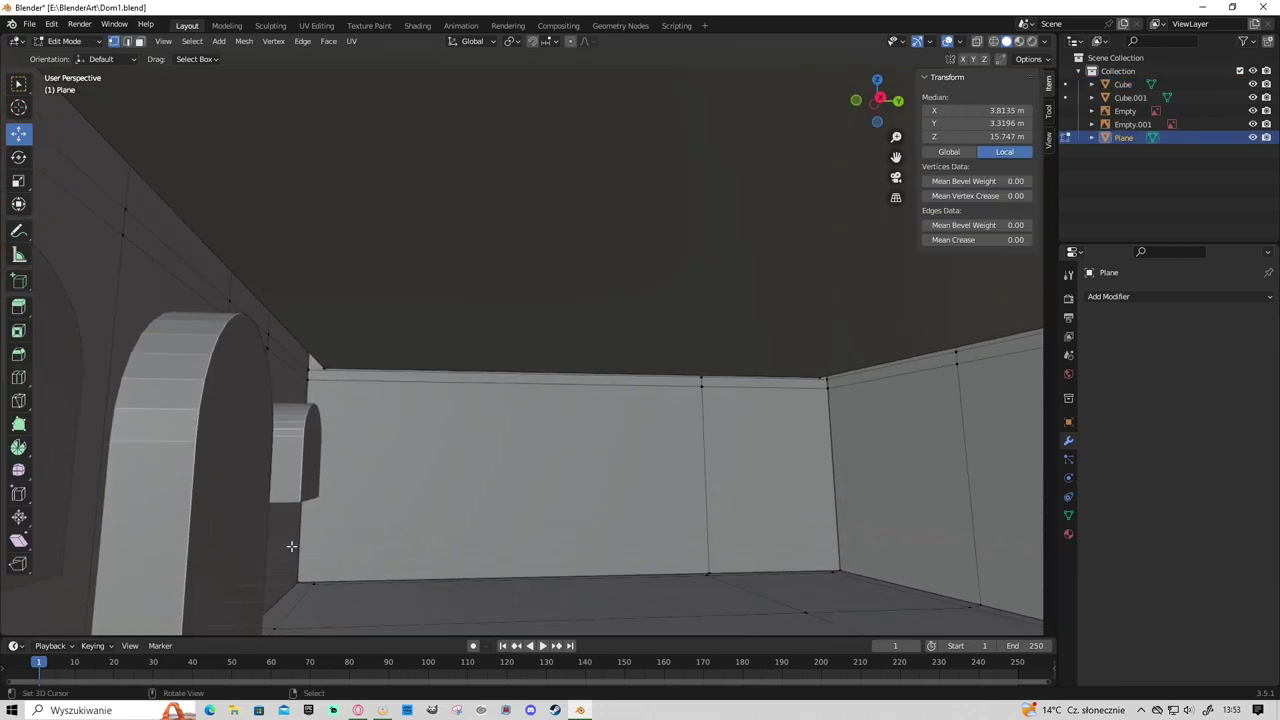
Select edge loops and a face region on the Plane in wireframe while orbiting the house.
alt+click(296, 332)
alt+click(310, 476)
alt+click(350, 485)
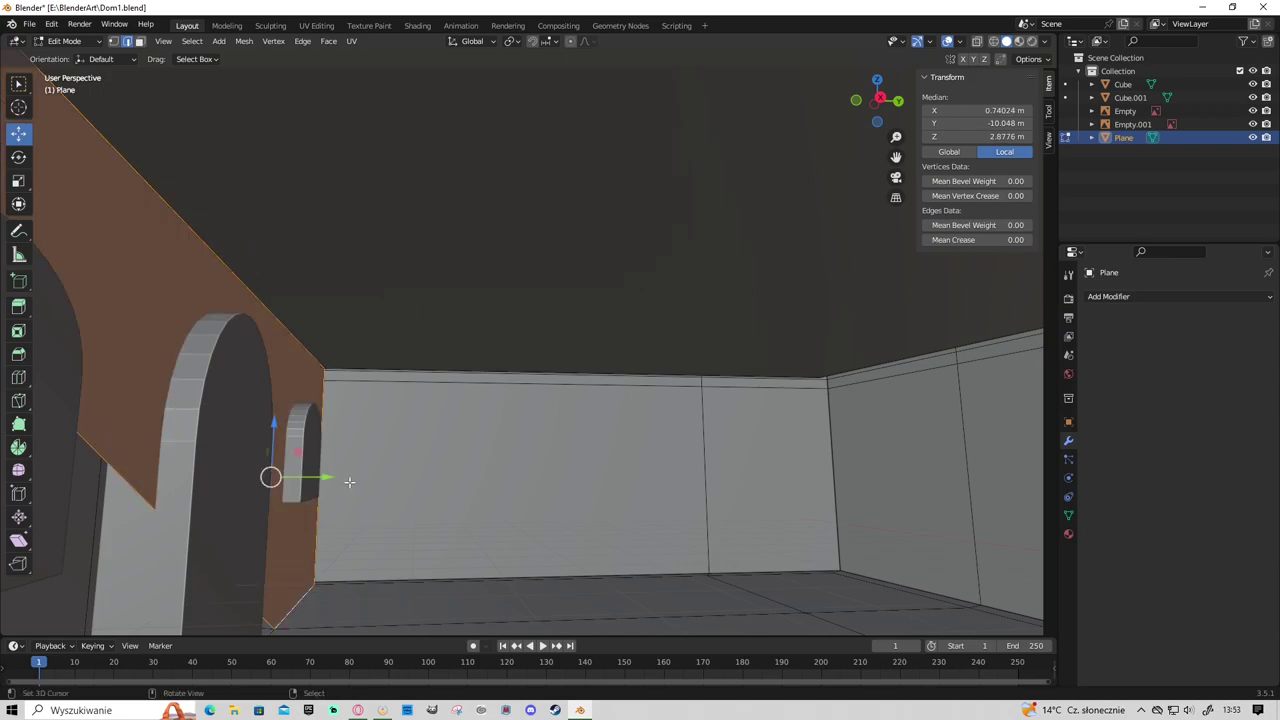
scroll(350, 504, up, 3)
scroll(350, 504, down, 4)
scroll(352, 508, down, 2)
key(shift+z)
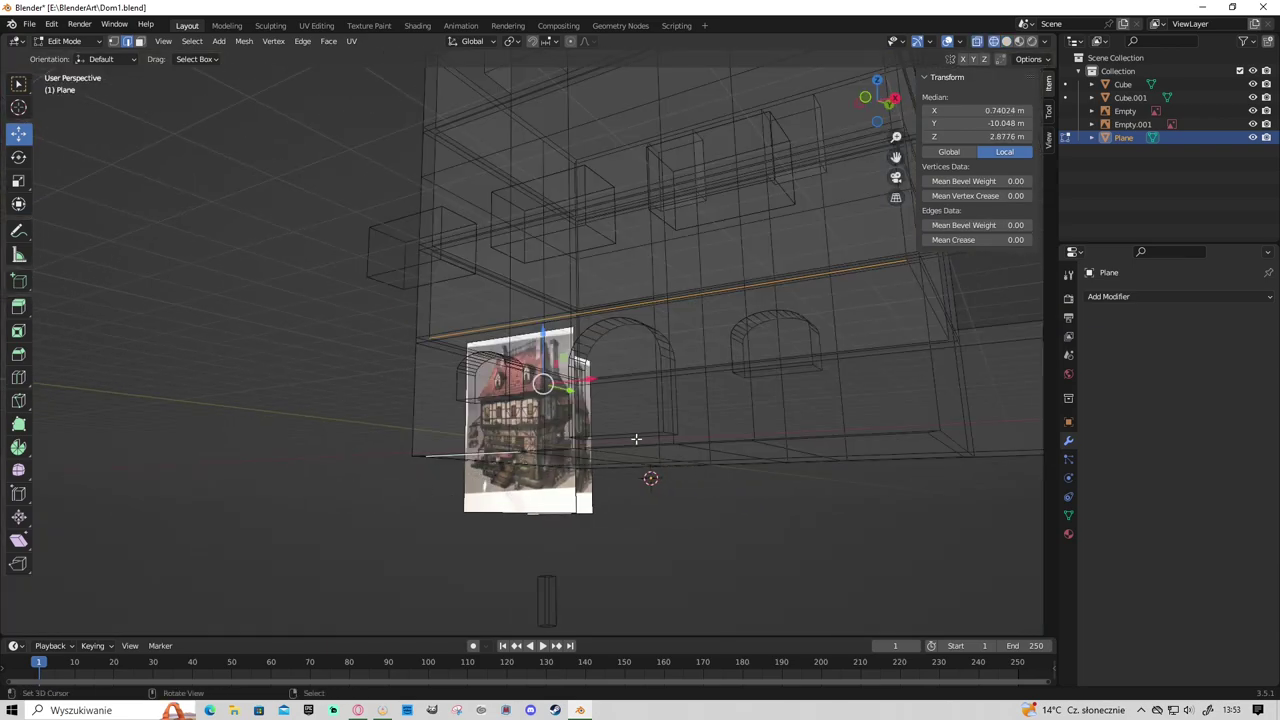
mouse_move(520, 480)
middle_down()
mouse_move(555, 476)
mouse_move(450, 500)
middle_up()
alt+click(410, 545)
middle_drag(410, 545, 358, 496)
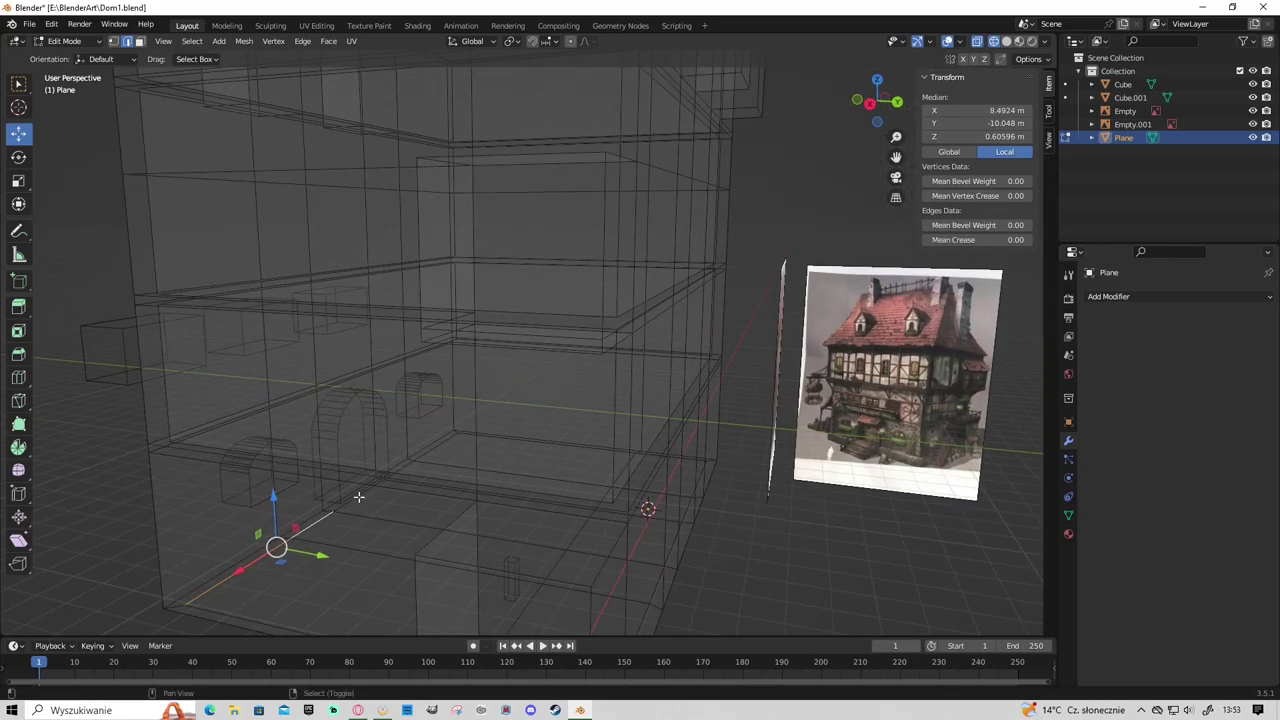
mouse_move(433, 450)
middle_down()
mouse_move(810, 508)
mouse_move(640, 579)
middle_up()
Check the higher edge loops, a wall face and the bottom strip of faces, ending in the right-side view.
alt+click(810, 508)
alt+click(706, 458)
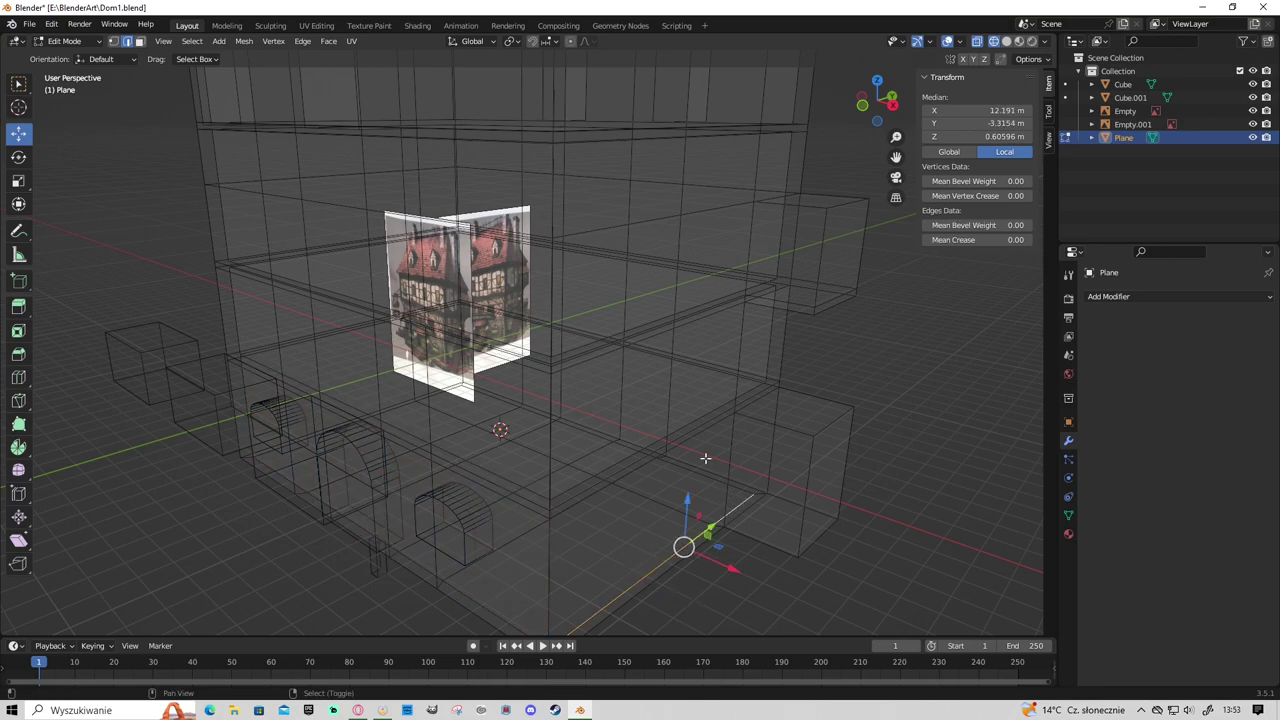
alt+click(635, 459)
alt+click(636, 463)
middle_drag(636, 463, 486, 509)
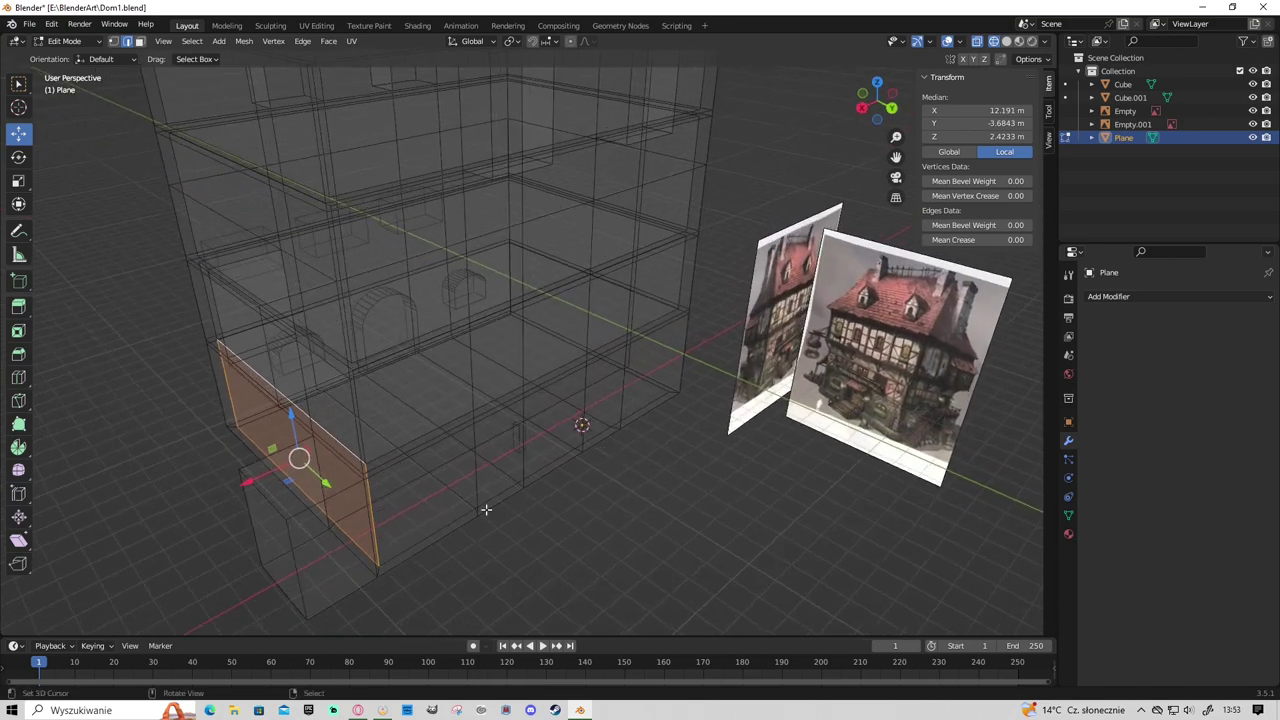
alt+click(542, 467)
alt+click(626, 336)
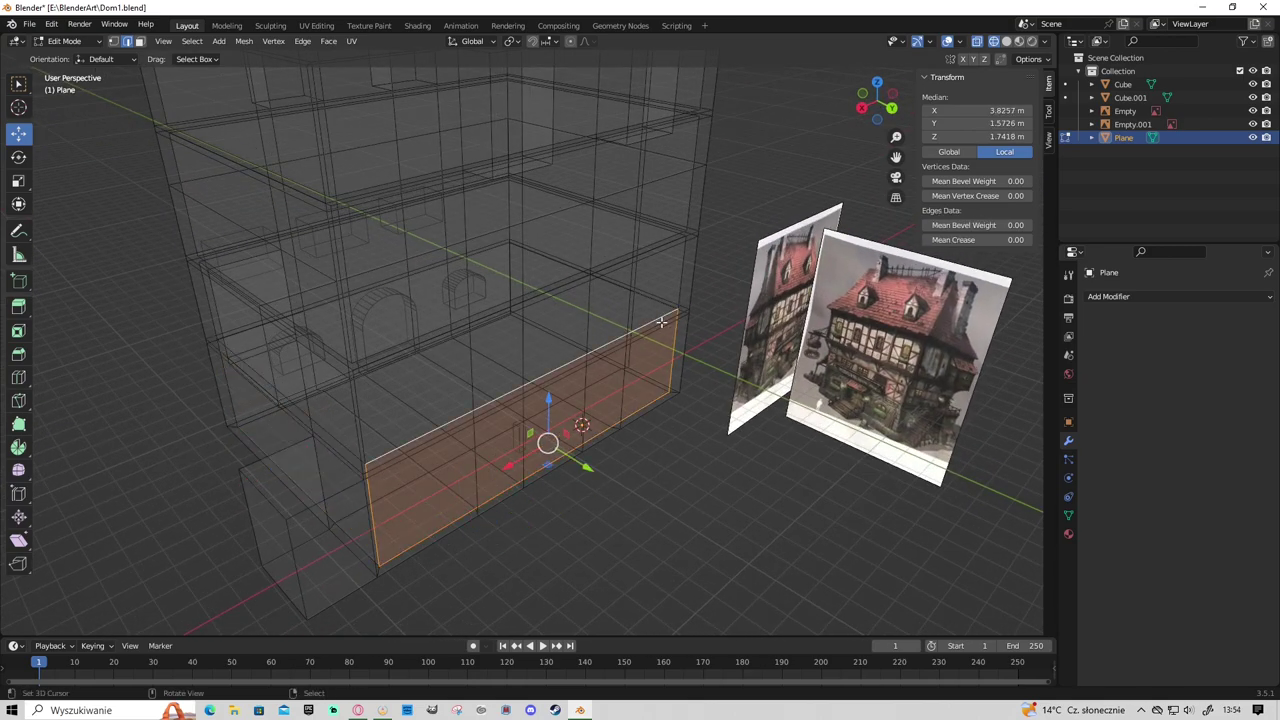
alt+click(644, 382)
alt+click(567, 341)
middle_drag(563, 268, 549, 434)
alt+click(540, 468)
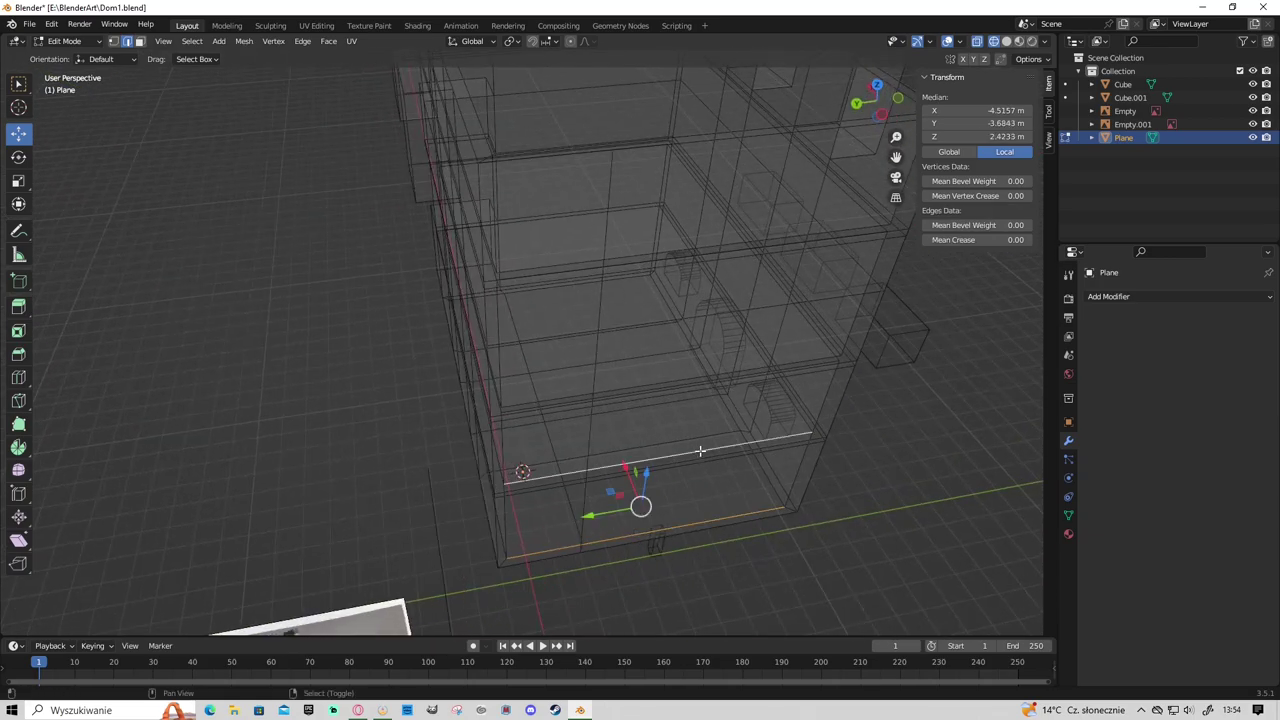
alt+shift+click(600, 552)
mouse_move(600, 552)
middle_down()
mouse_move(806, 445)
mouse_move(754, 436)
middle_up()
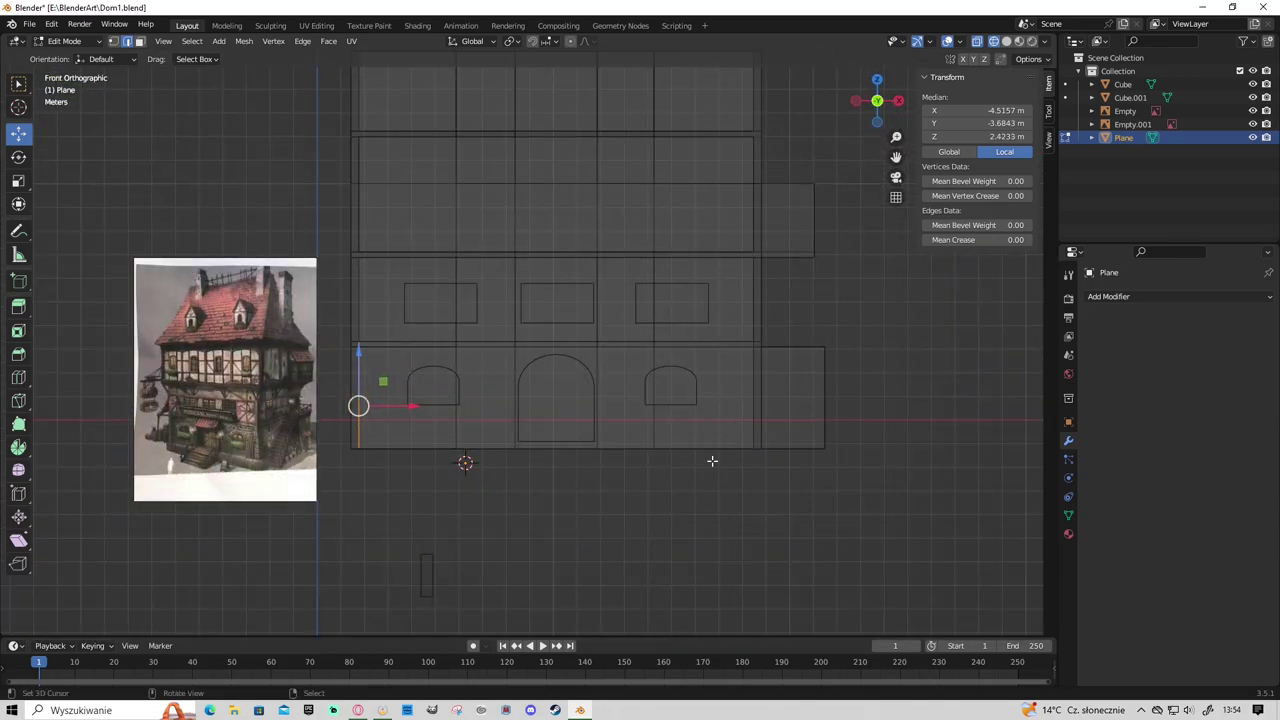
scroll(802, 472, up, 2)
alt+middle_drag(802, 472, 314, 478)
Return the Plane to Object Mode and reorient the view on the house.
key(Tab)
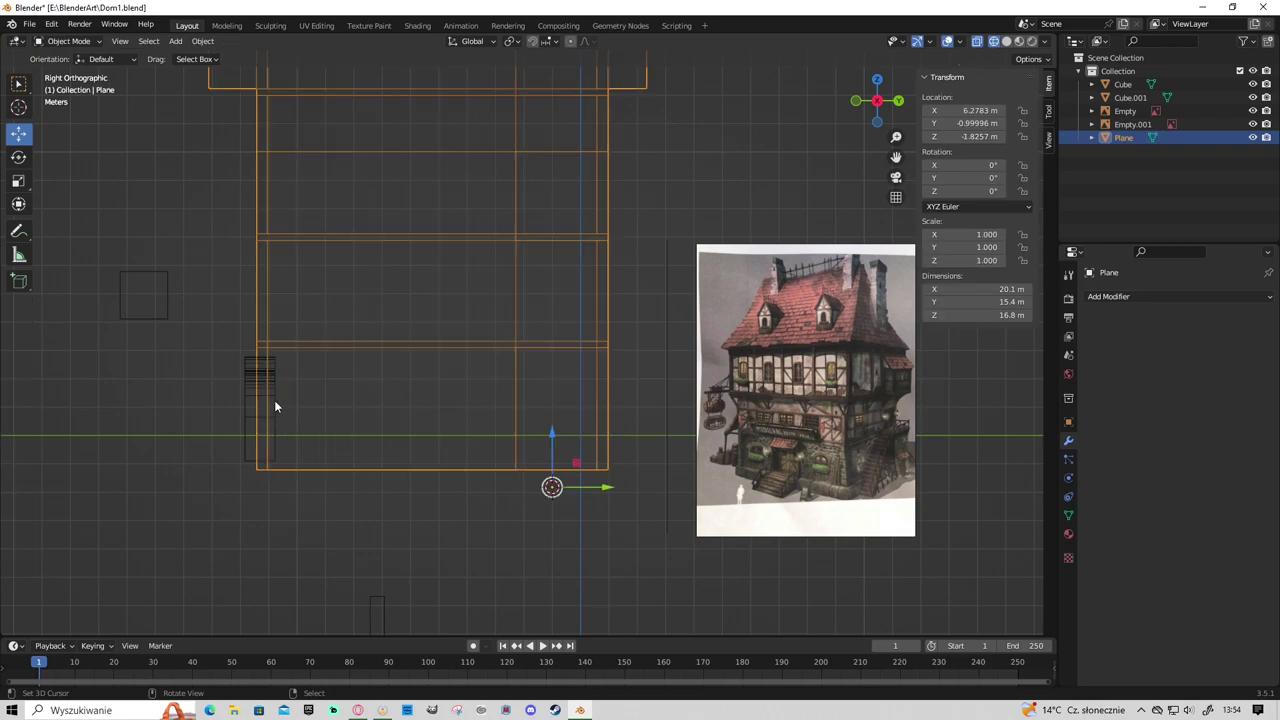
key(KP_1)
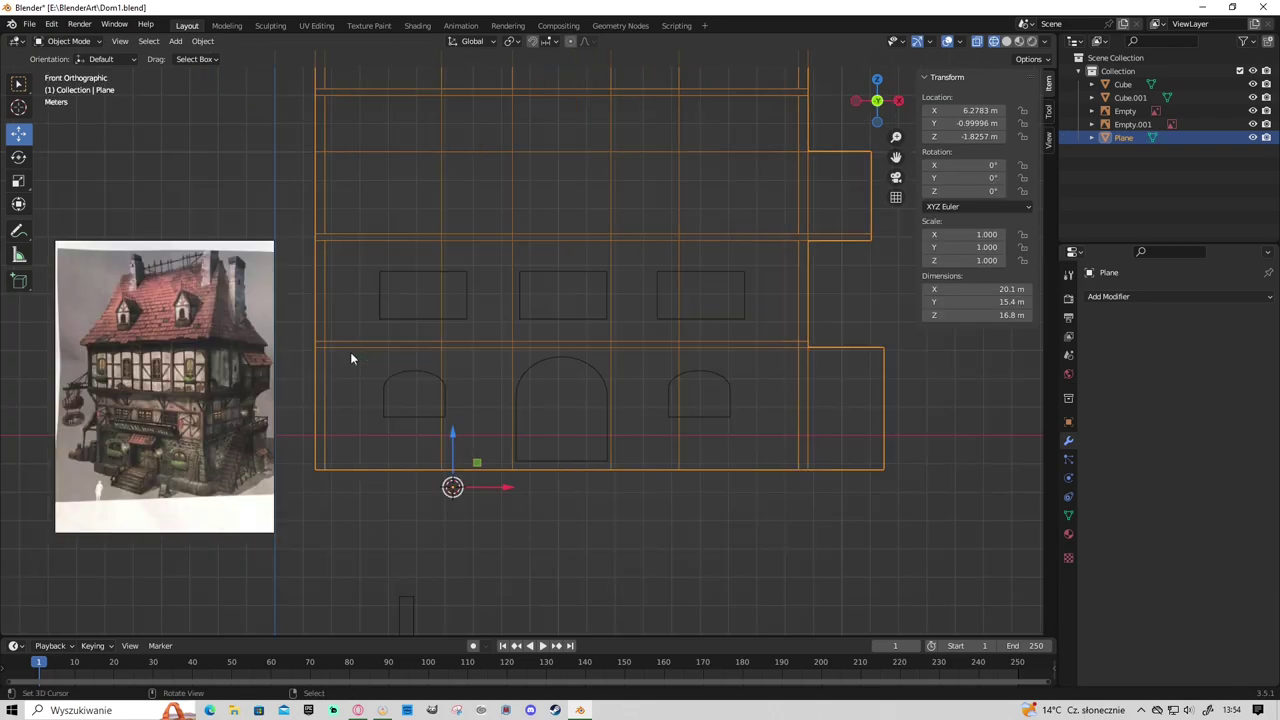
key(KP_3)
scroll(401, 332, down, 2)
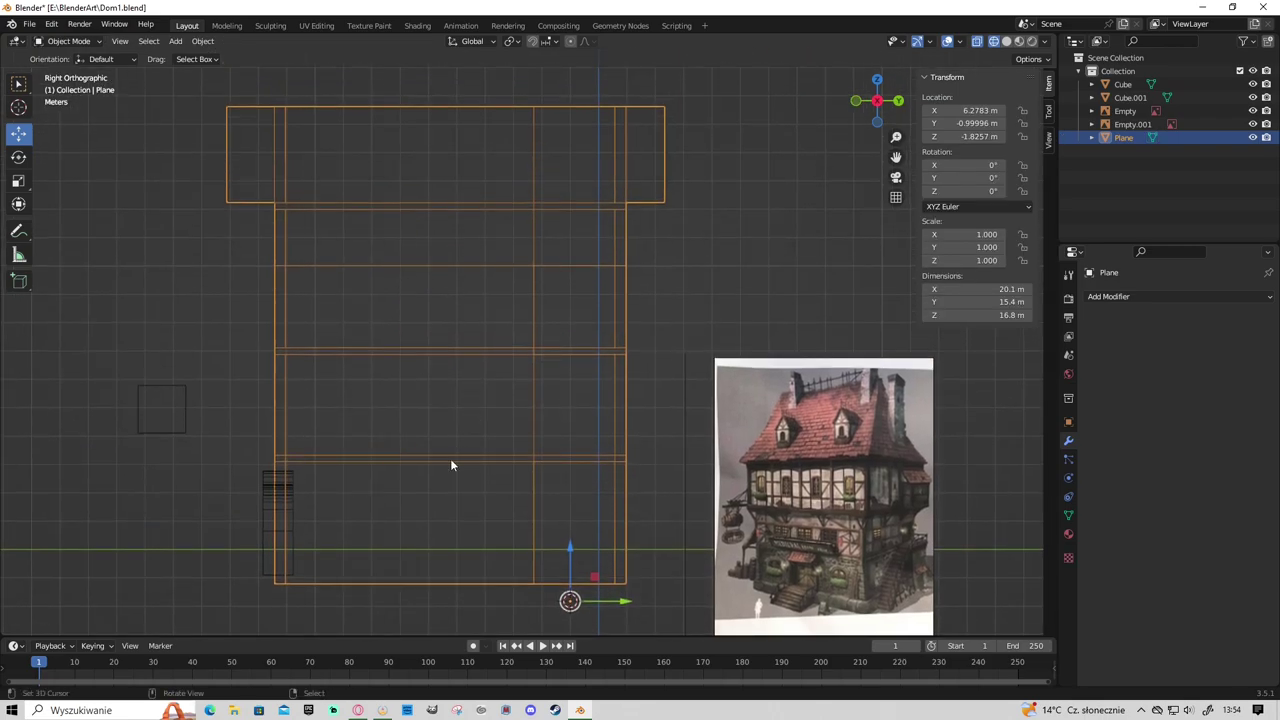
mouse_move(450, 458)
middle_down()
mouse_move(458, 487)
mouse_move(335, 571)
middle_up()
Select the three window boxes and push them along Y flush into the front wall.
click(335, 571)
key(Tab)
key(shift+z)
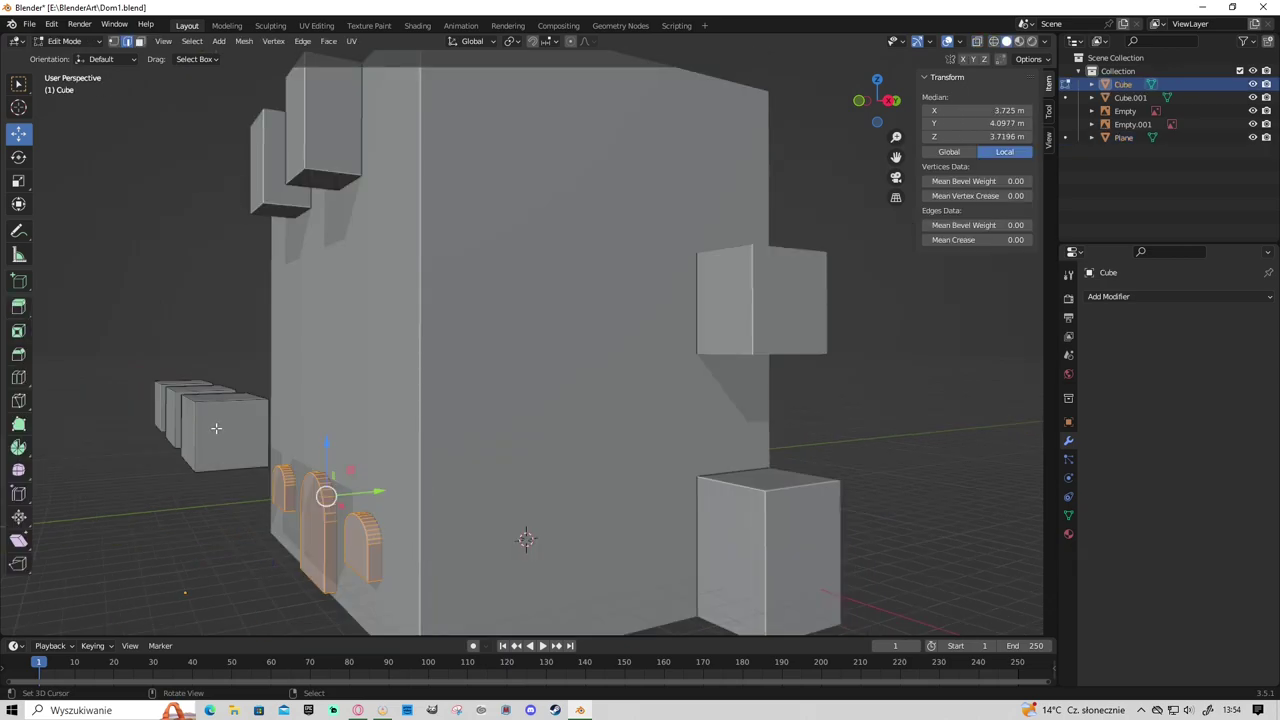
click(172, 418)
key(ctrl+l)
drag(252, 418, 395, 410)
middle_drag(395, 410, 519, 485)
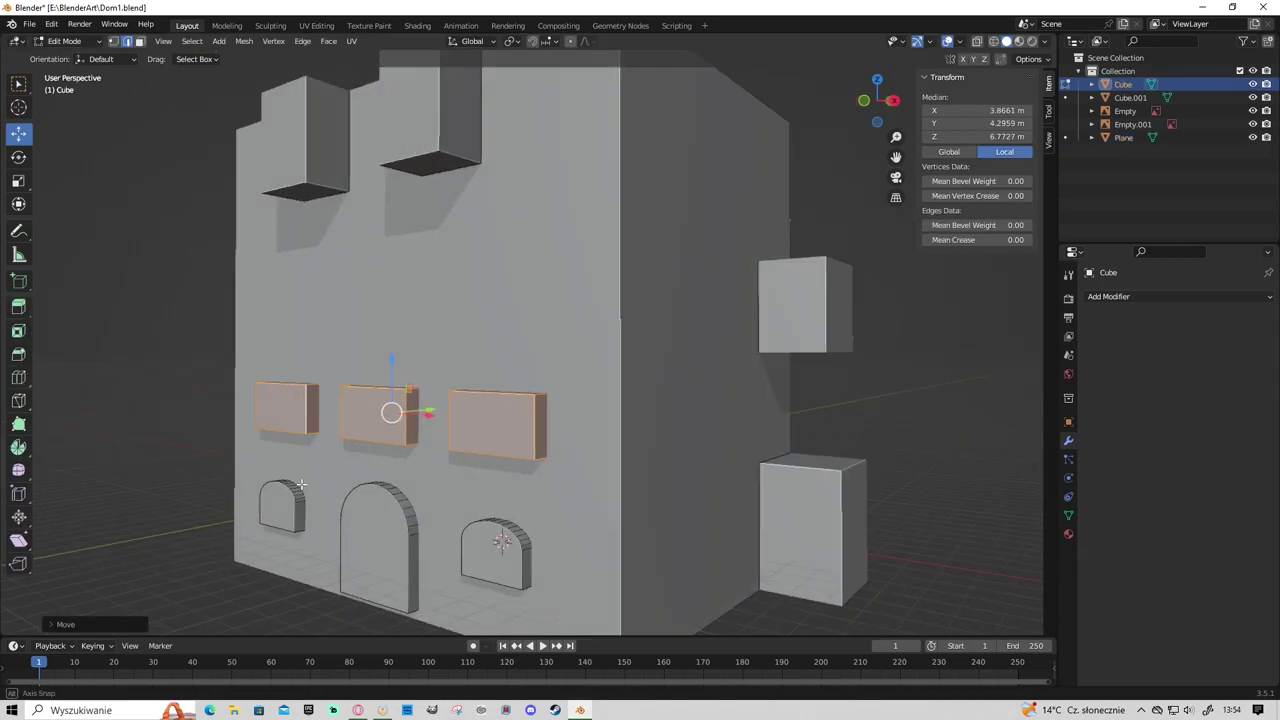
key(KP_1)
middle_drag(667, 473, 457, 426)
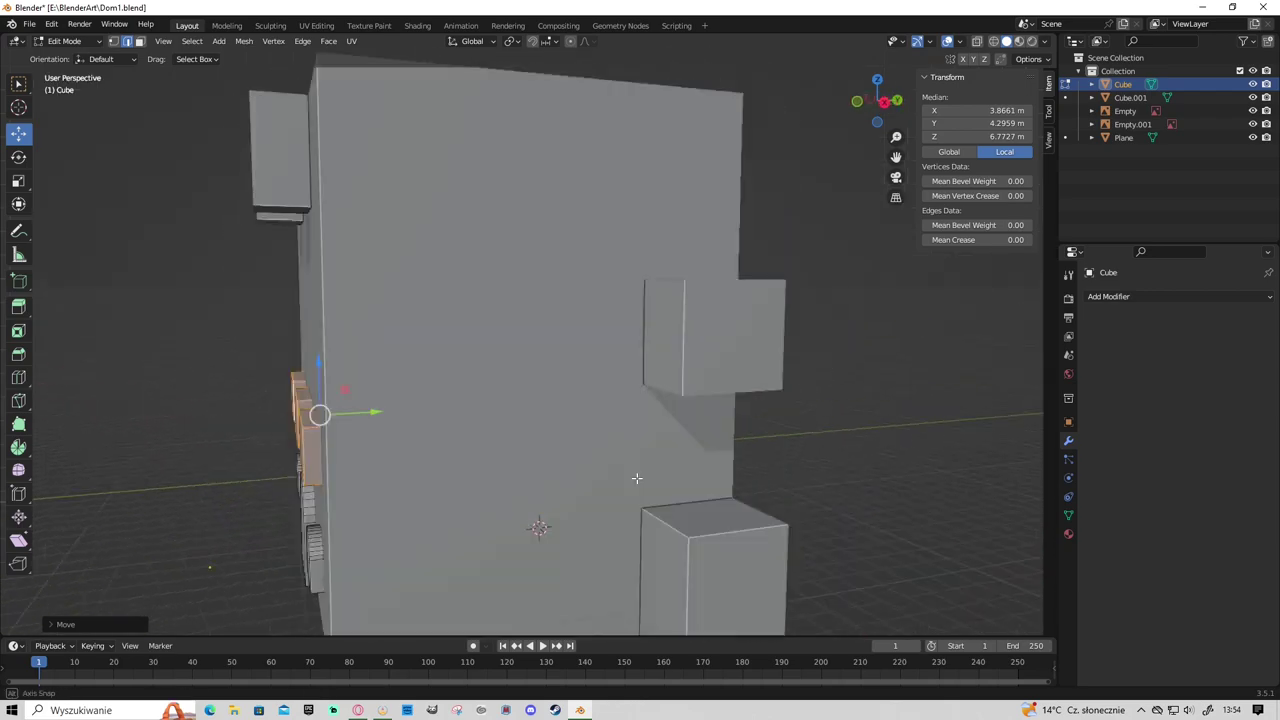
mouse_move(651, 400)
mouse_down()
mouse_move(736, 453)
mouse_move(700, 445)
mouse_up()
middle_drag(700, 445, 585, 437)
Duplicate the small left arched window and raise the copy to the upper floor.
click(443, 521)
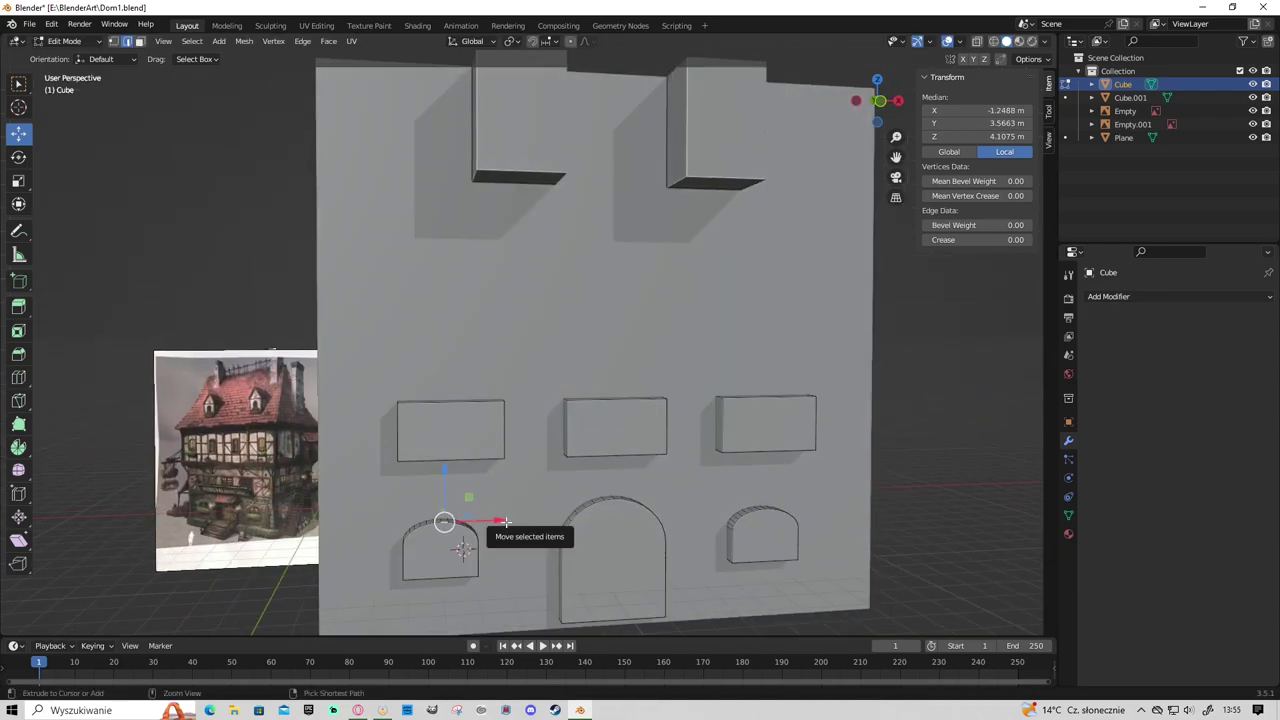
key(ctrl+l)
key(KP_1)
drag(434, 422, 434, 262)
Stretch the upper arch copy taller, shrink it, and raise it slightly.
key(alt+z)
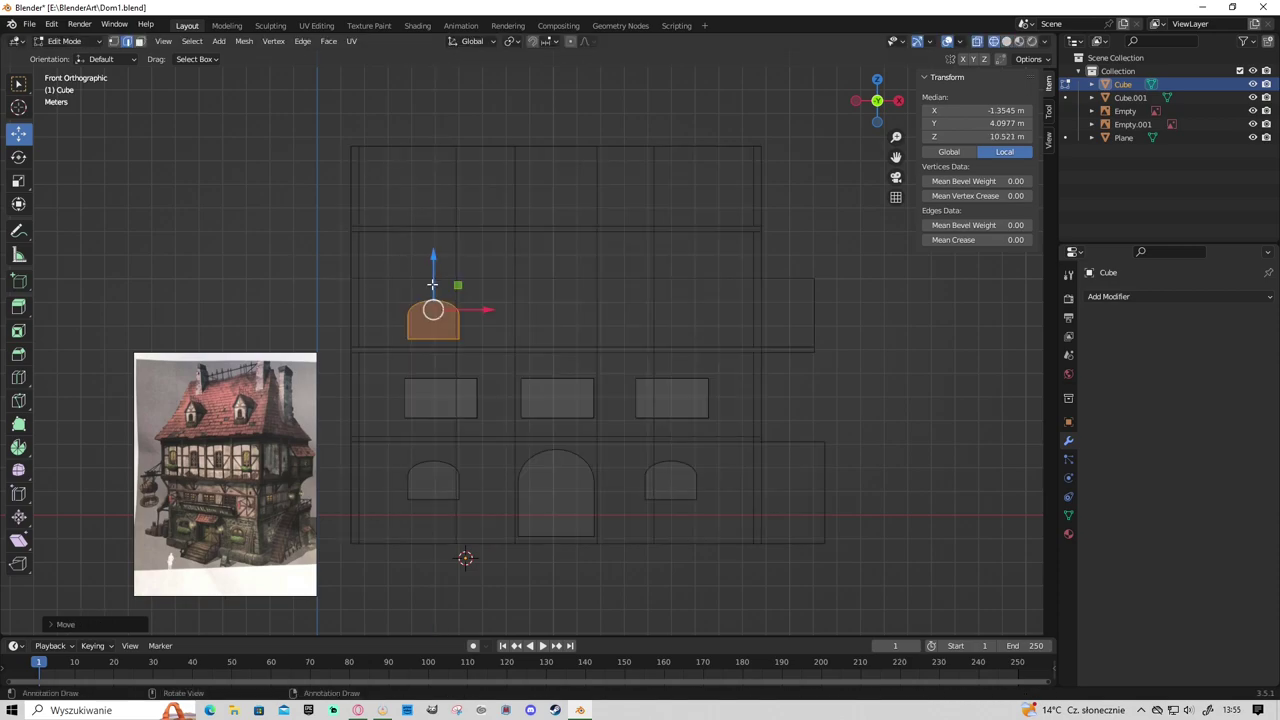
key(s)
key(z)
click(490, 331)
key(s)
click(445, 290)
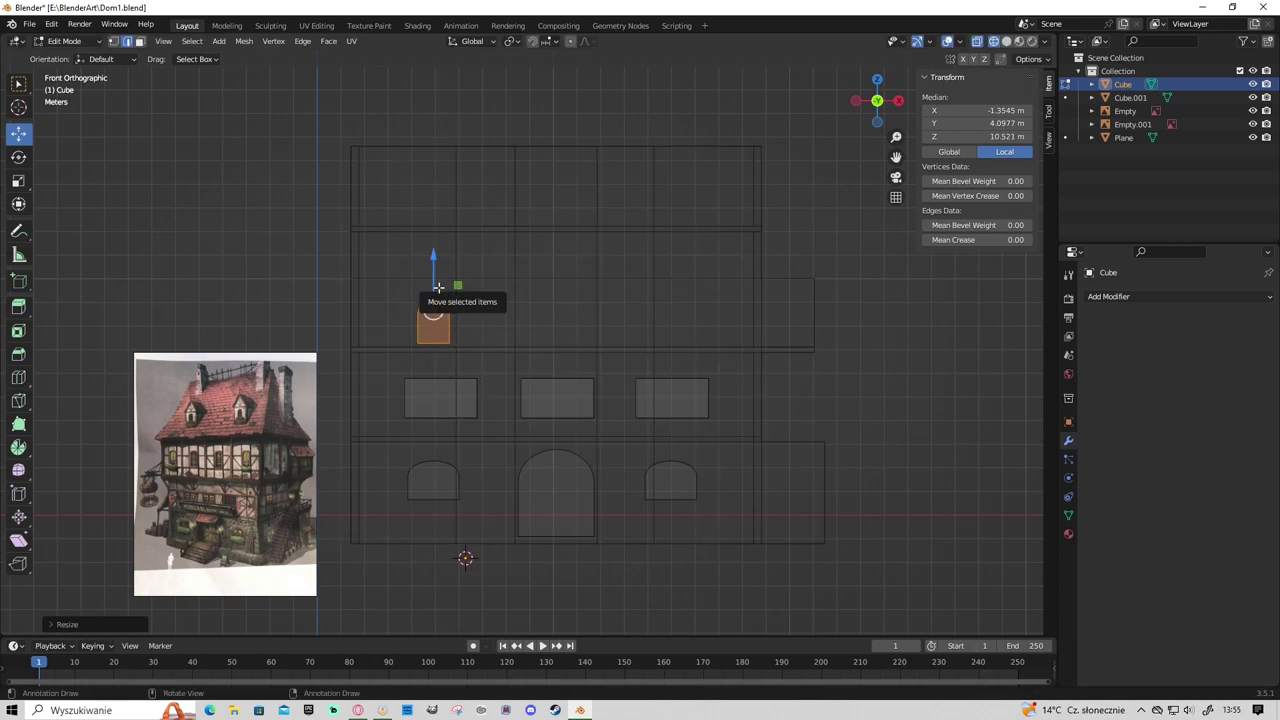
drag(436, 282, 438, 256)
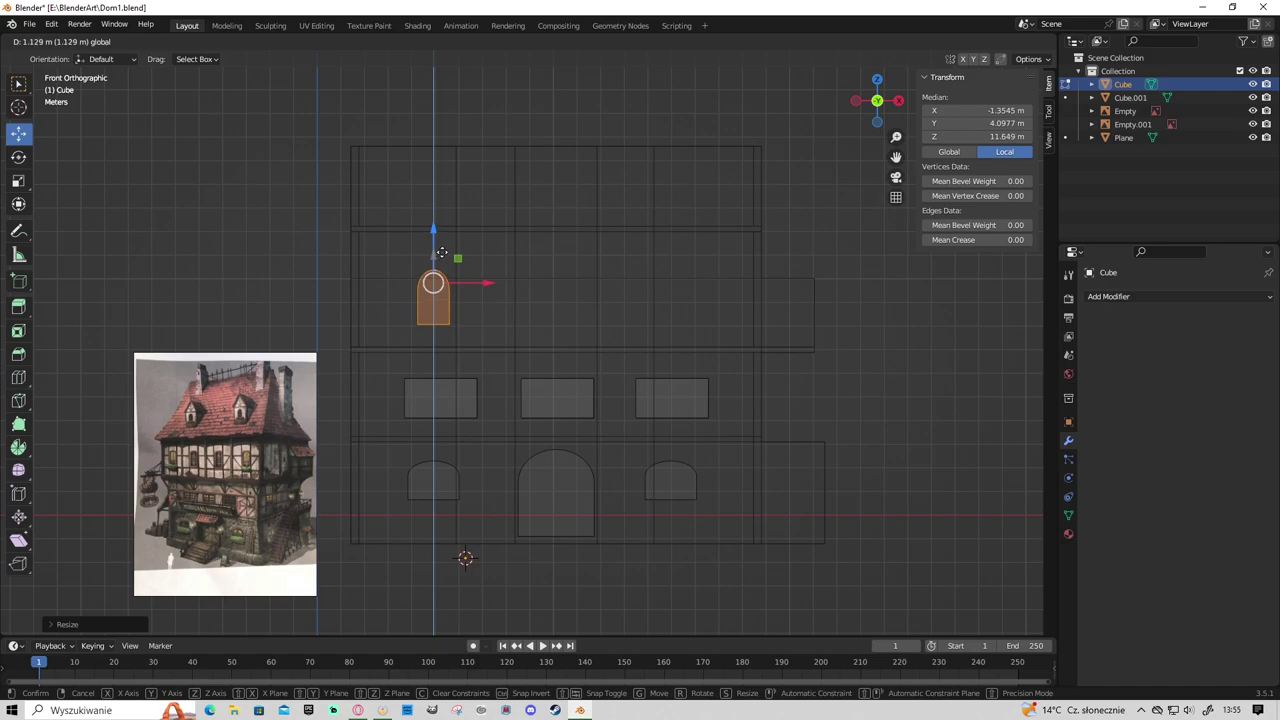
click(442, 249)
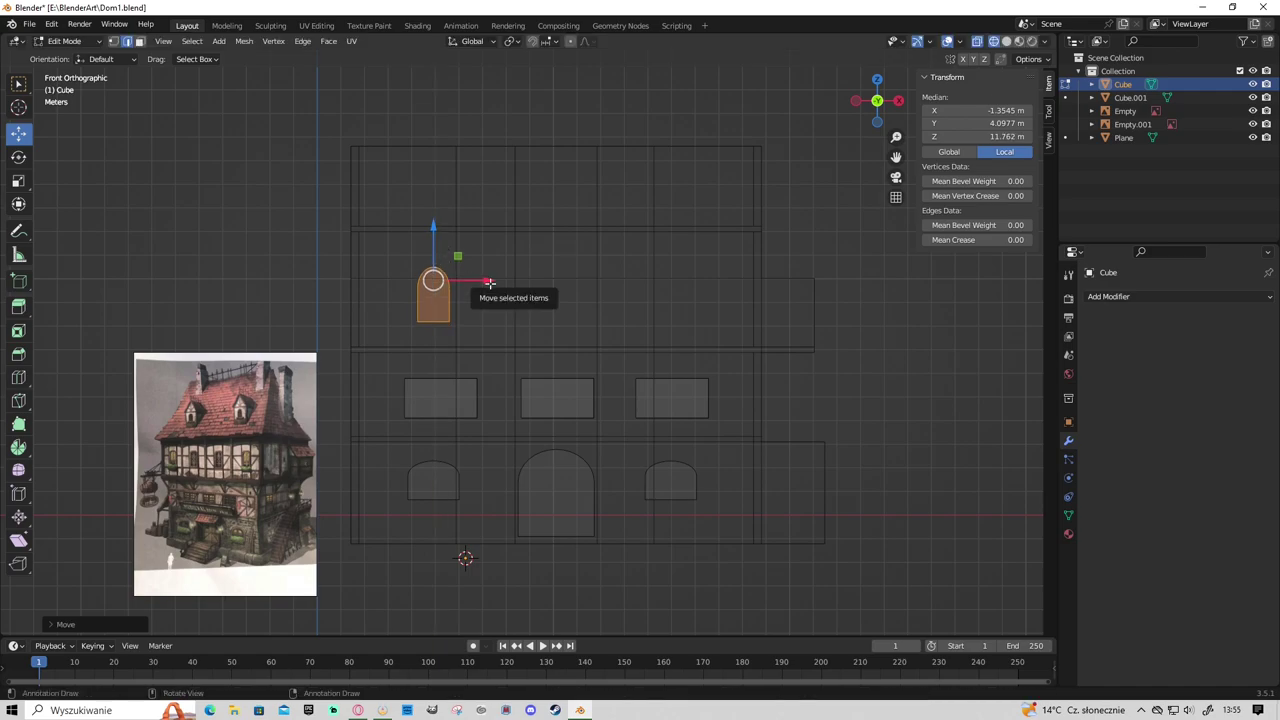
Slide the upper arch to the right and duplicate it along X.
click(1108, 296)
mouse_move(509, 281)
mouse_down()
mouse_move(750, 276)
mouse_move(734, 279)
mouse_up()
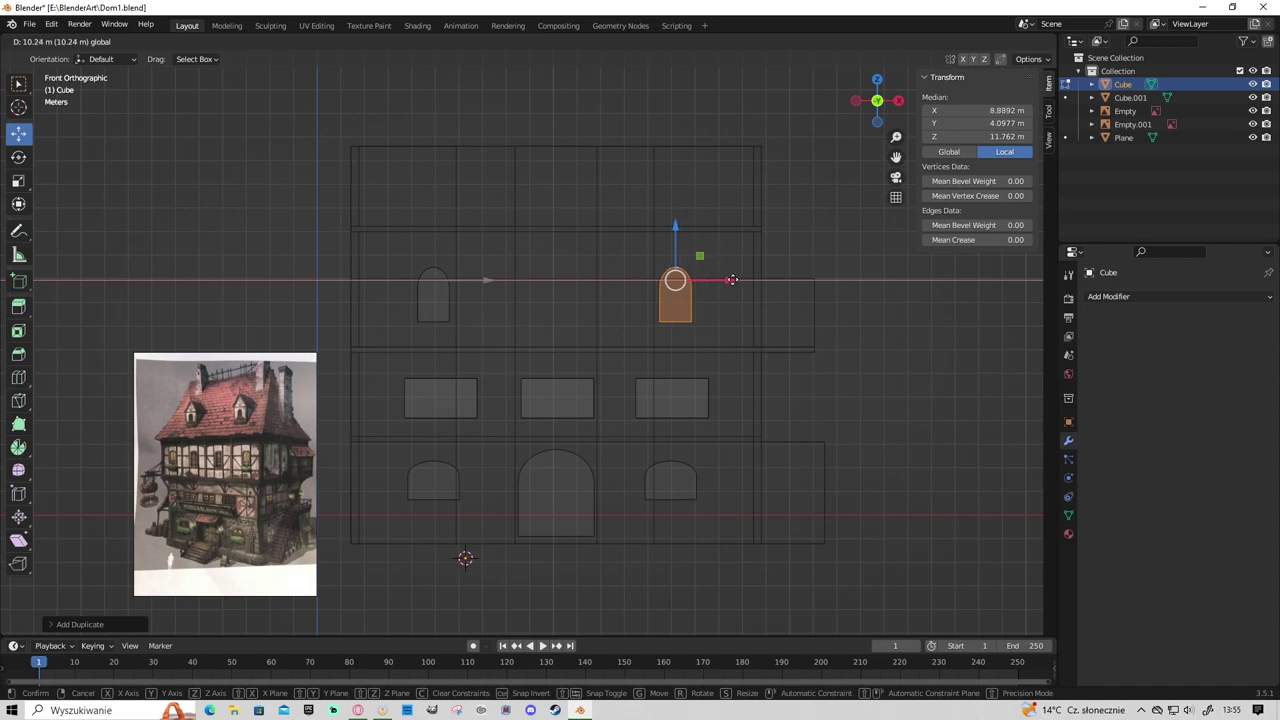
click(732, 280)
key(shift+d)
key(x)
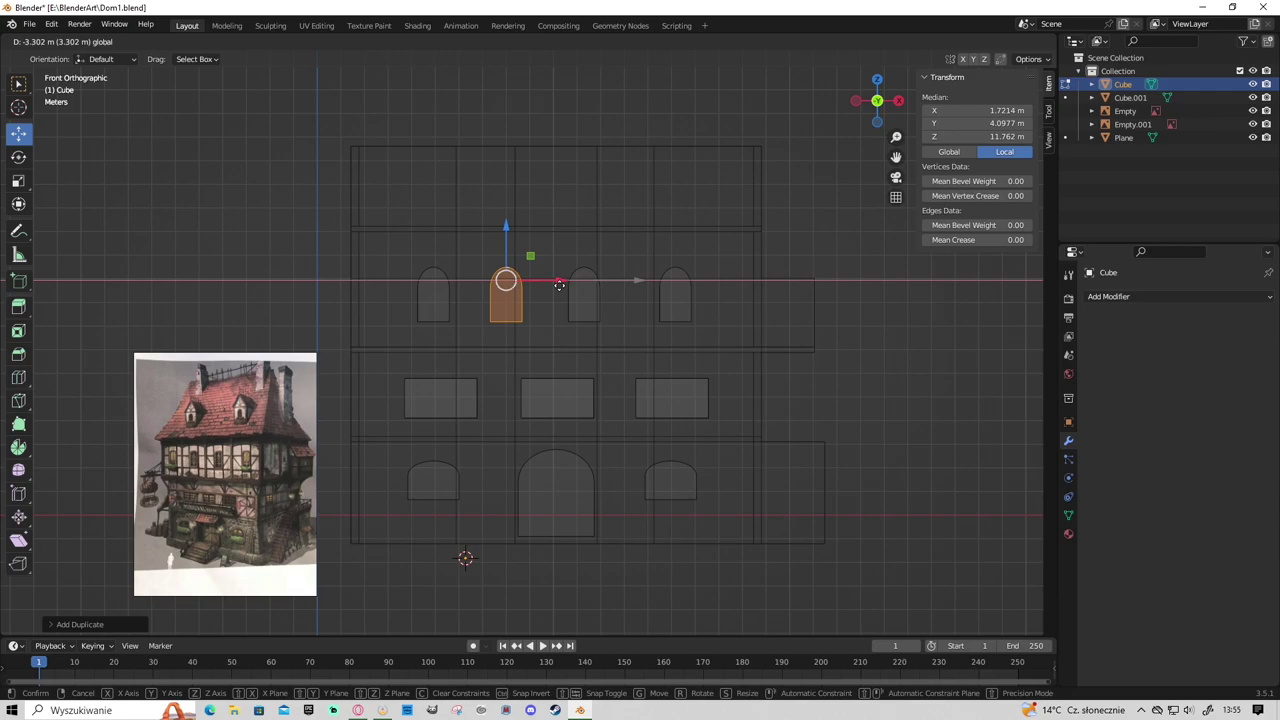
click(559, 285)
Shift the rightmost arch, the whole row and the two left arches sideways to refine spacing.
click(660, 303)
key(ctrl+l)
drag(724, 280, 708, 281)
key(ctrl+l)
drag(598, 280, 607, 280)
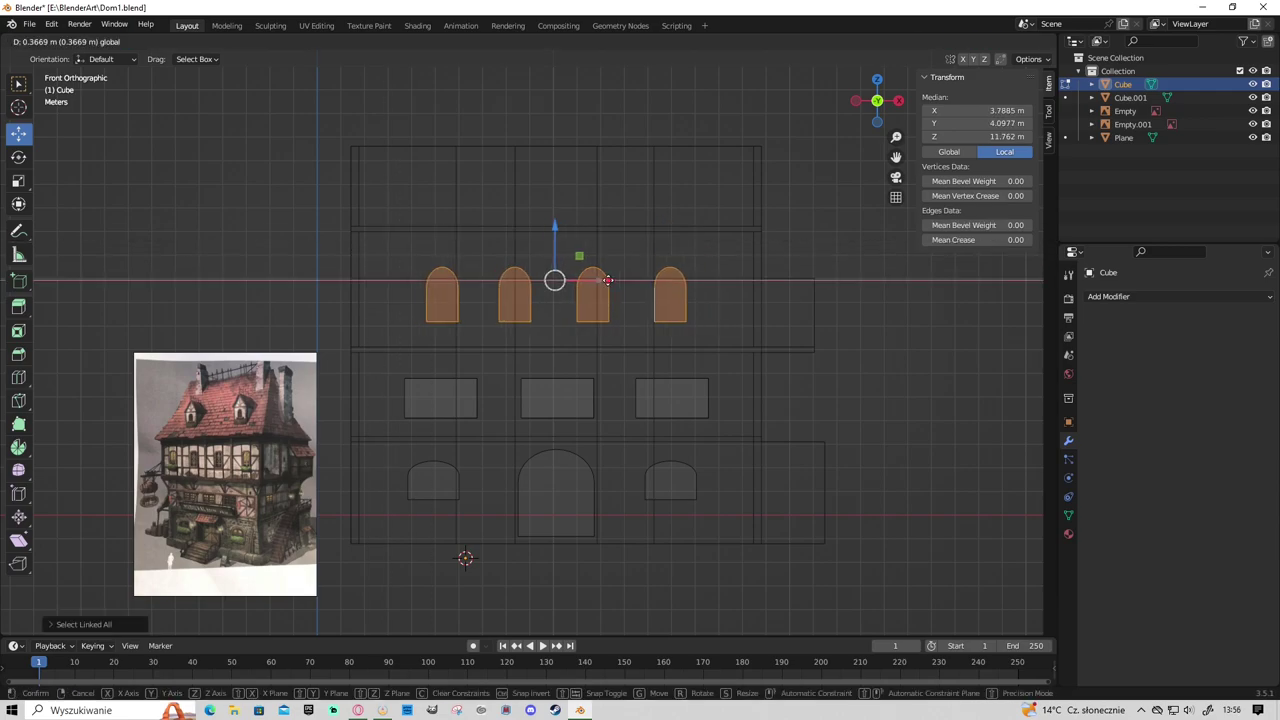
click(607, 280)
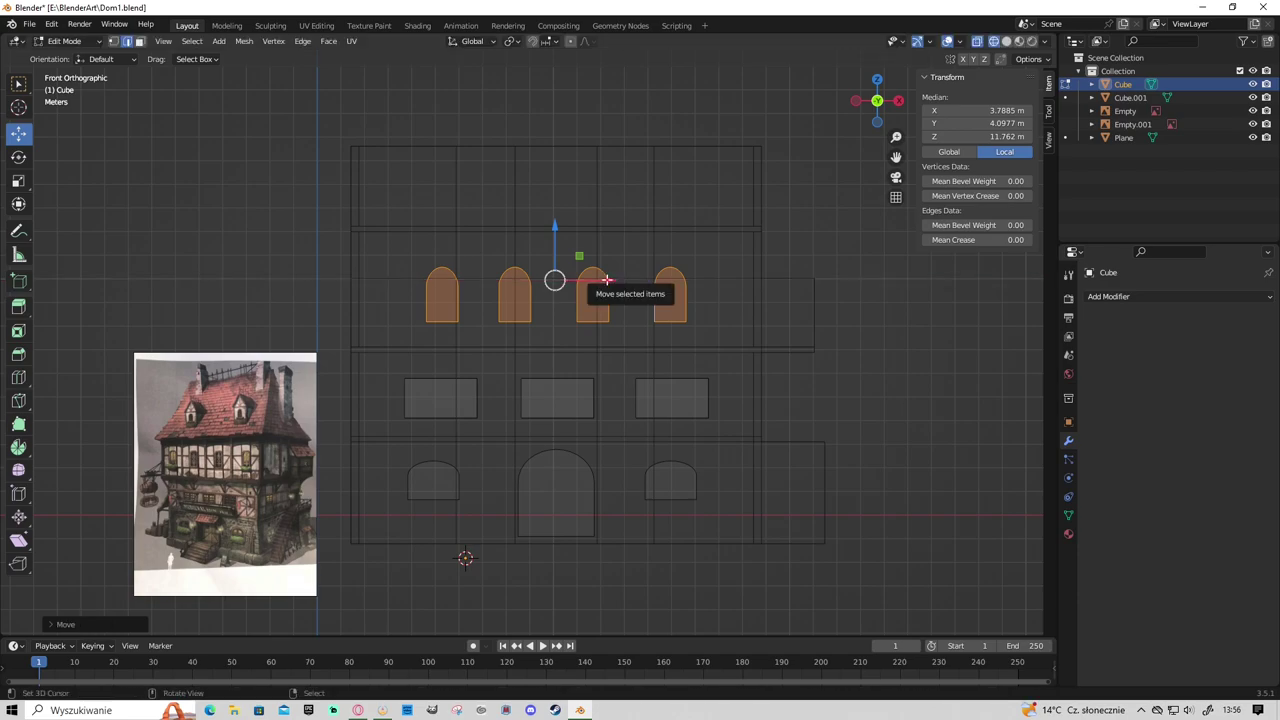
click(545, 300)
mouse_move(410, 335)
mouse_down()
mouse_move(529, 277)
mouse_move(466, 282)
mouse_up()
key(a)
click(469, 291)
Reposition the right arch and the full row for even spacing, then switch to solid shading.
key(ctrl+l)
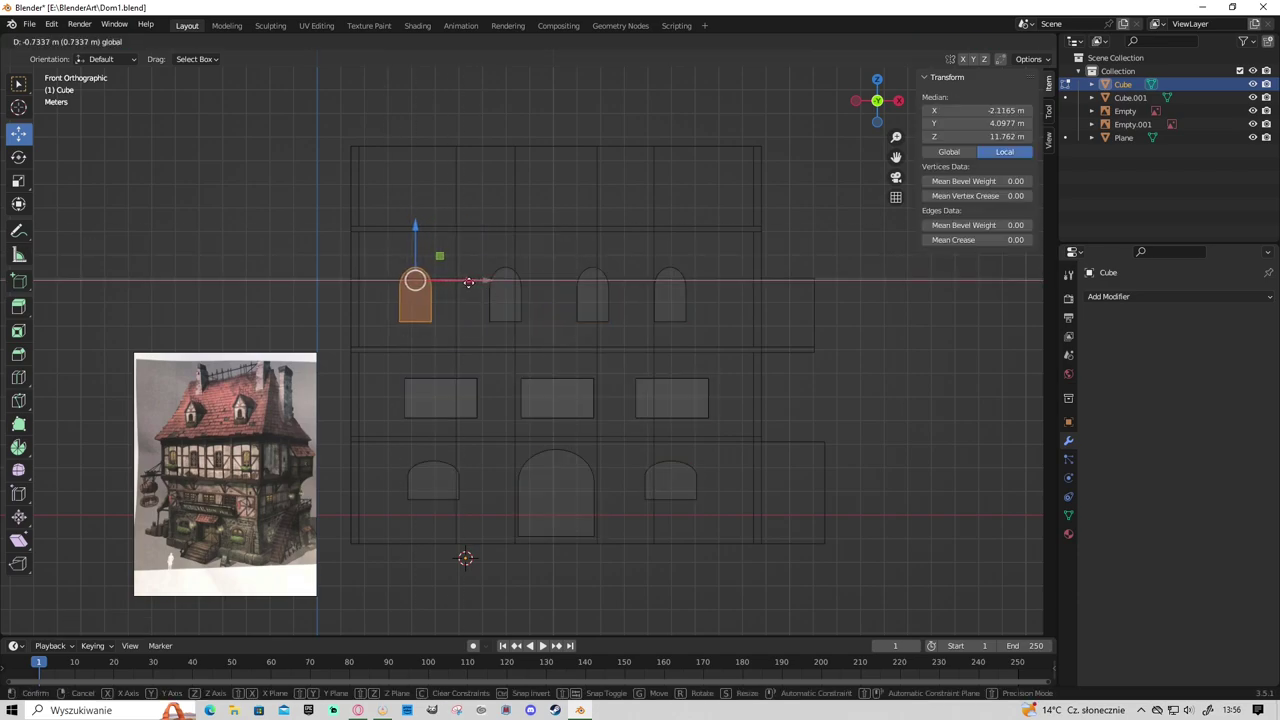
click(469, 282)
click(672, 300)
key(g)
click(740, 279)
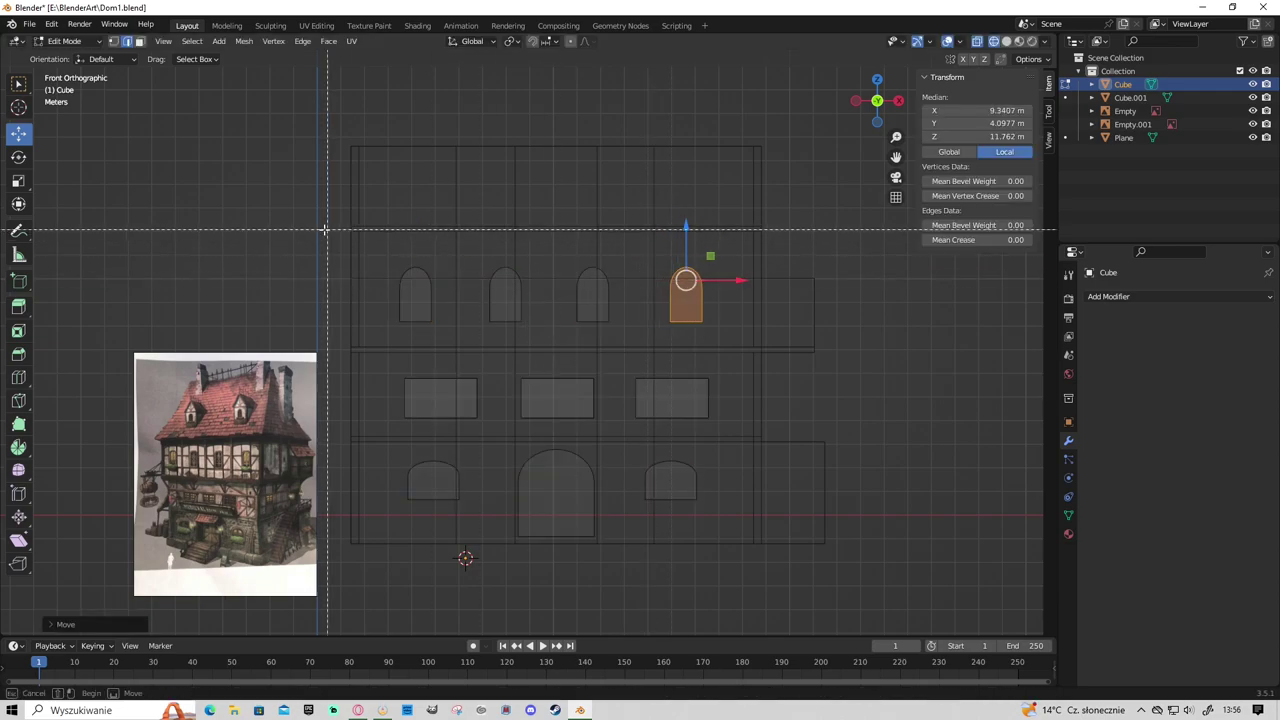
drag(380, 255, 725, 332)
key(g)
click(610, 279)
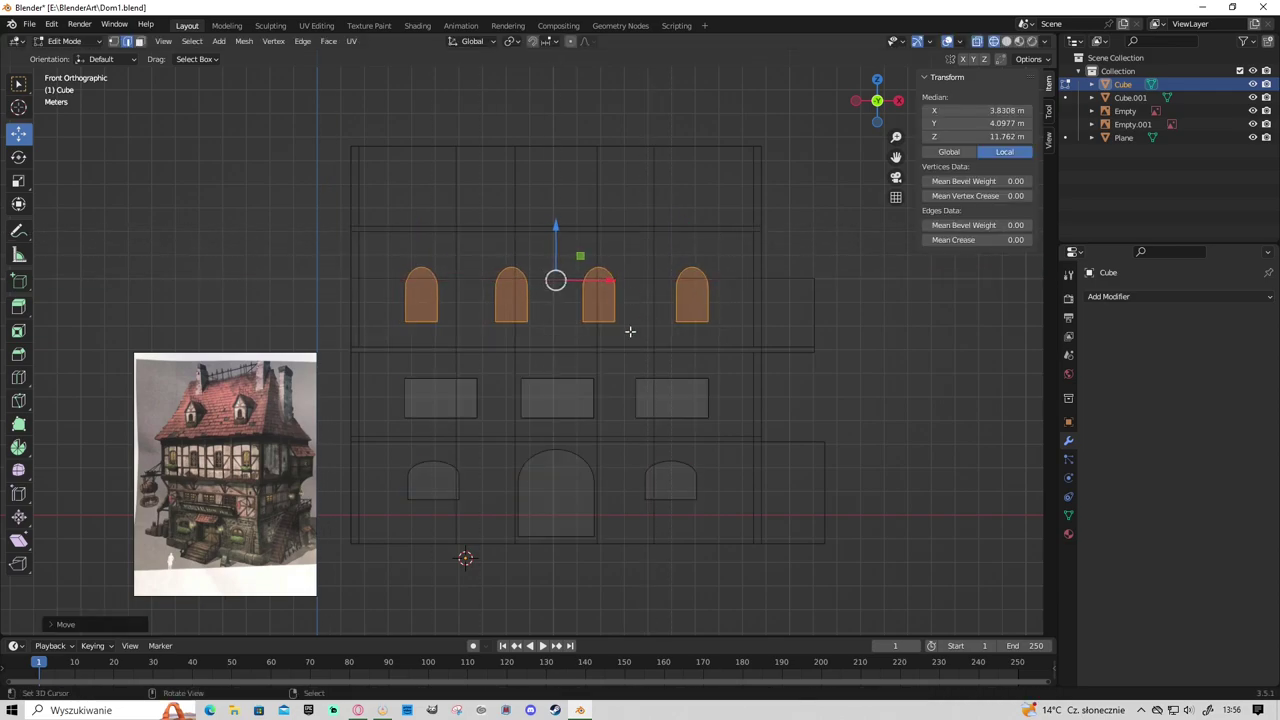
key(shift+z)
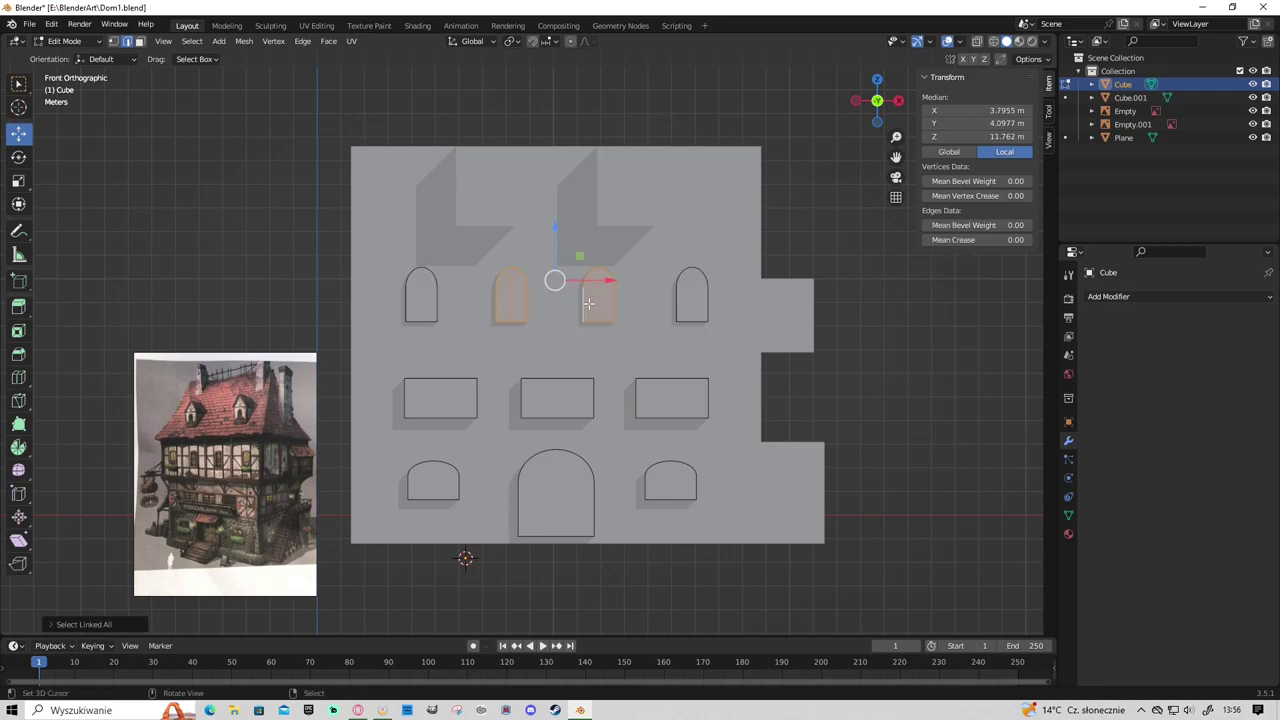
Push the four front-wall arched windows back into the wall's depth and save the file.
click(521, 303)
alt+click(520, 301)
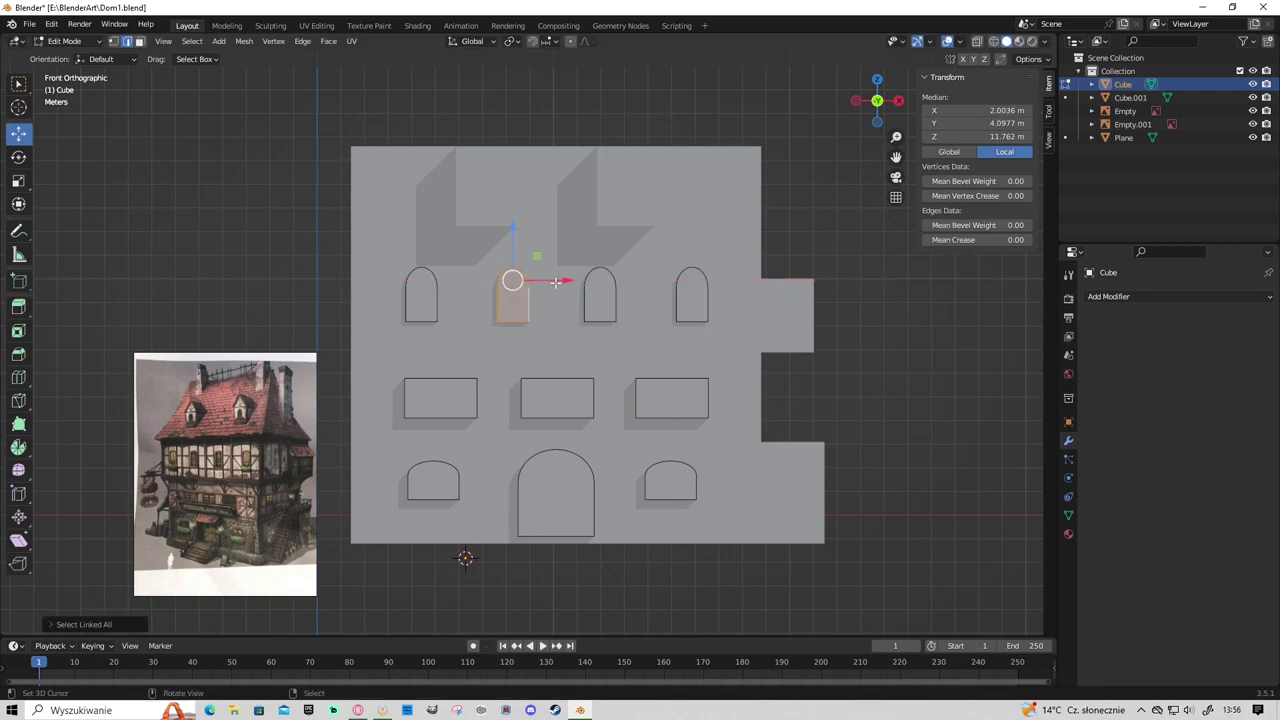
key(g)
click(622, 359)
key(ctrl+l)
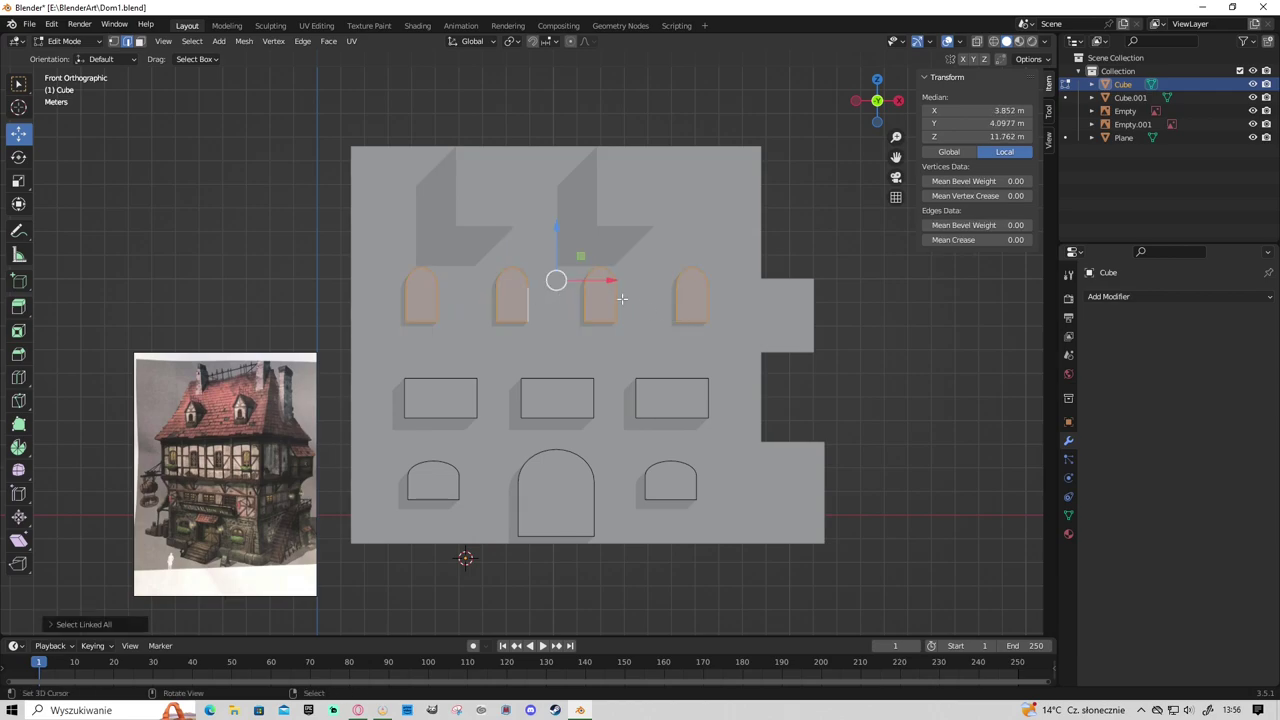
middle_drag(622, 298, 653, 367)
drag(379, 291, 440, 305)
middle_drag(440, 305, 682, 402)
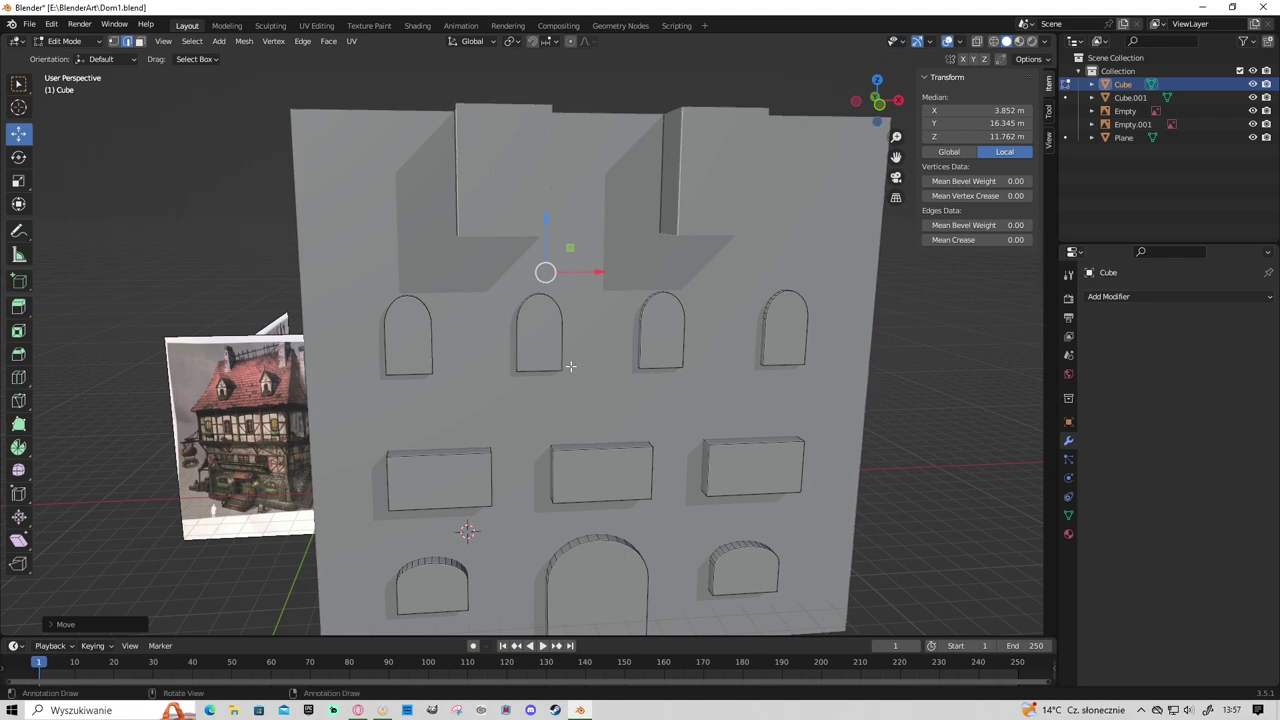
key(KP_1)
scroll(602, 425, up, 1)
key(ctrl+s)
Raise one arched window up to the roof and slide it along X onto the left dormer.
click(524, 298)
key(ctrl+l)
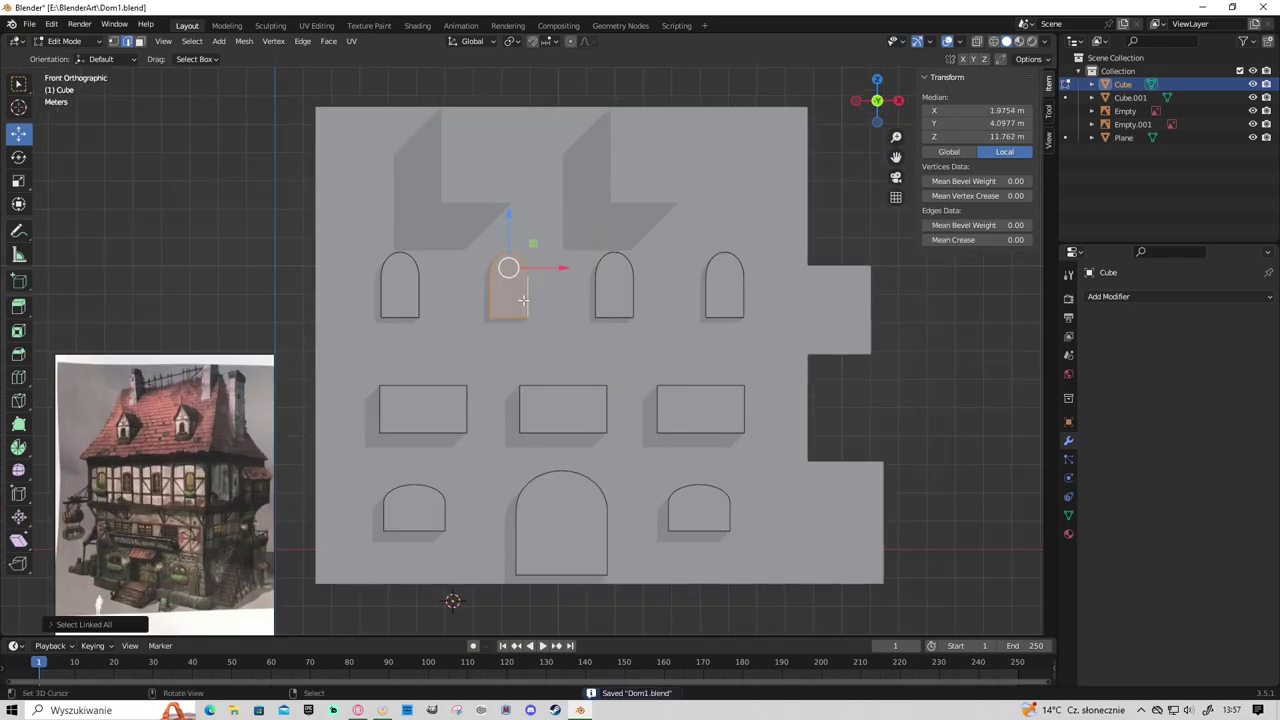
middle_drag(568, 310, 310, 345)
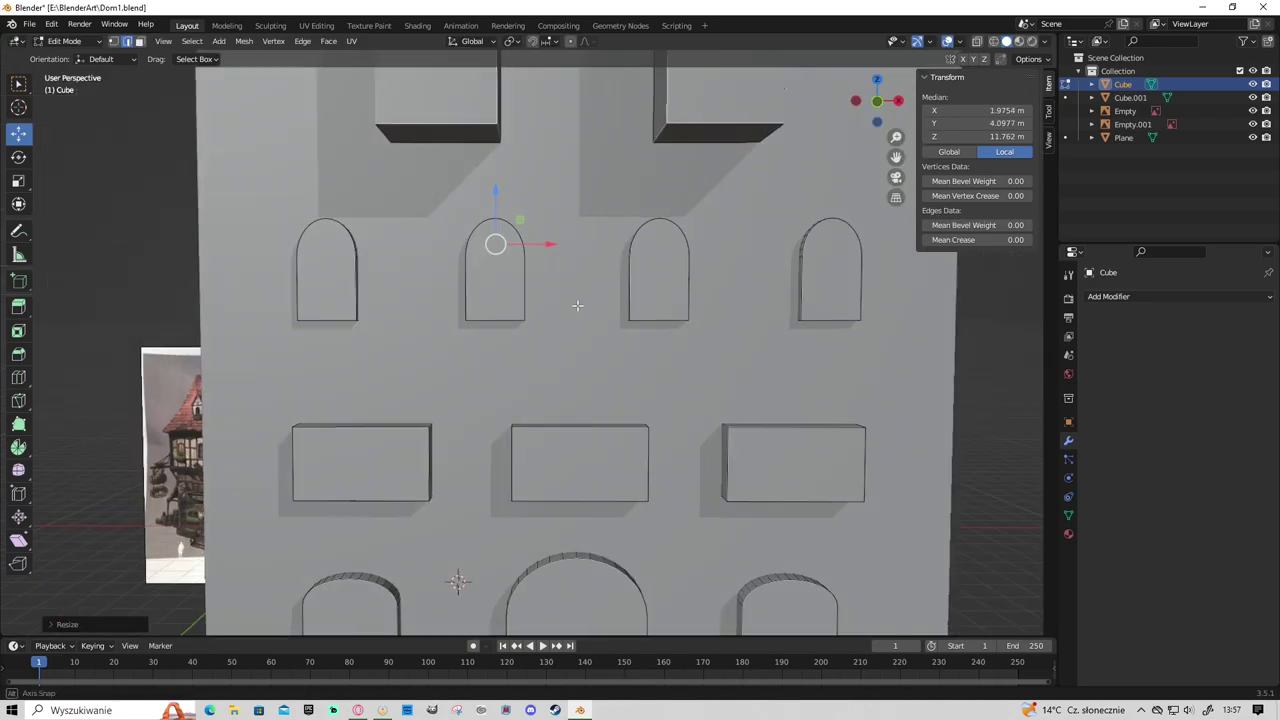
key(g)
click(336, 170)
middle_drag(336, 170, 382, 272)
key(g)
key(x)
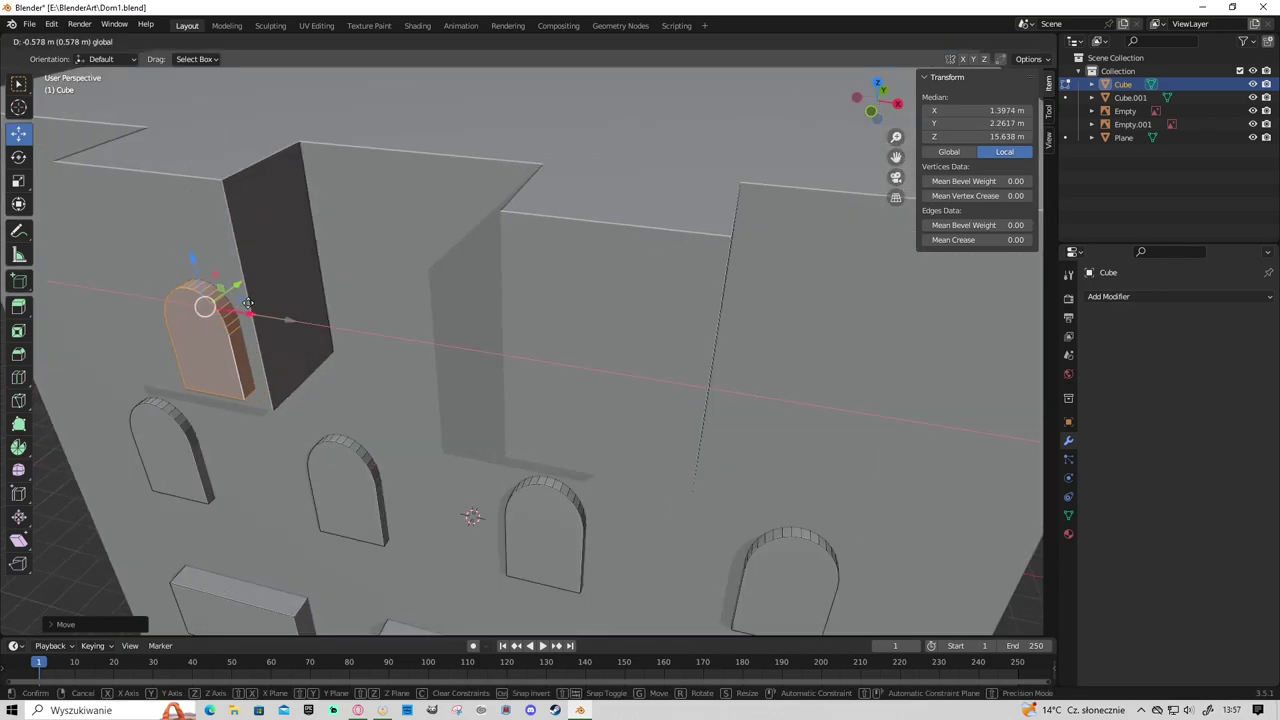
click(226, 298)
key(KP_1)
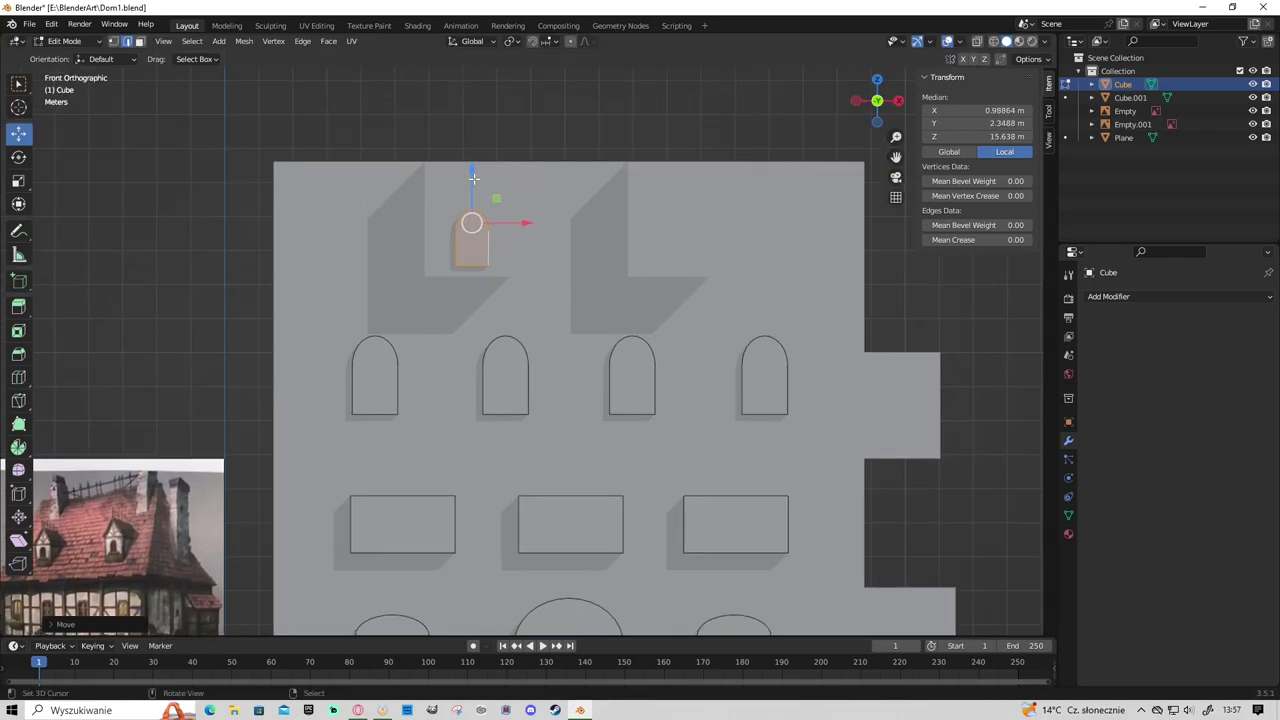
key(g)
click(524, 207)
key(alt+z)
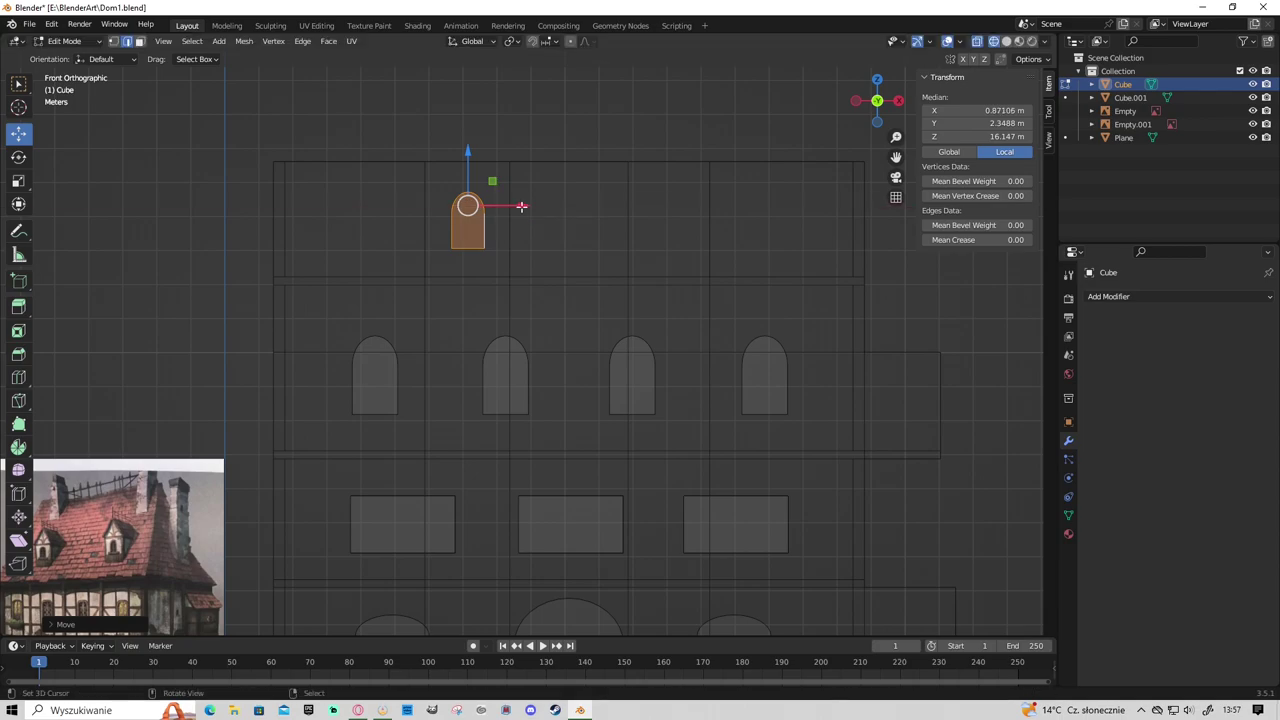
Duplicate the dormer arch along X onto the second dormer.
key(shift+d)
key(x)
click(723, 209)
scroll(563, 354, down, 1)
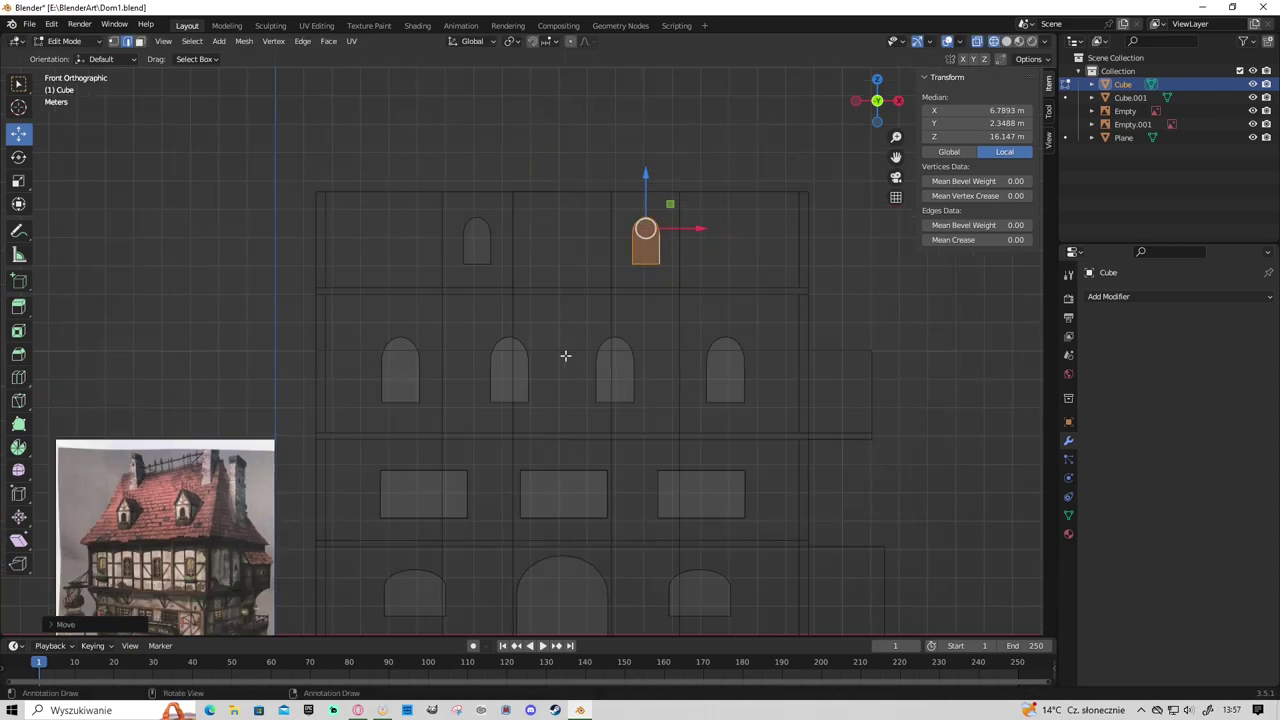
Push both dormer arches along Y onto the dormer faces, about 16.15 m up.
key(ctrl+l)
key(alt+z)
middle_drag(816, 328, 600, 400)
key(g)
key(y)
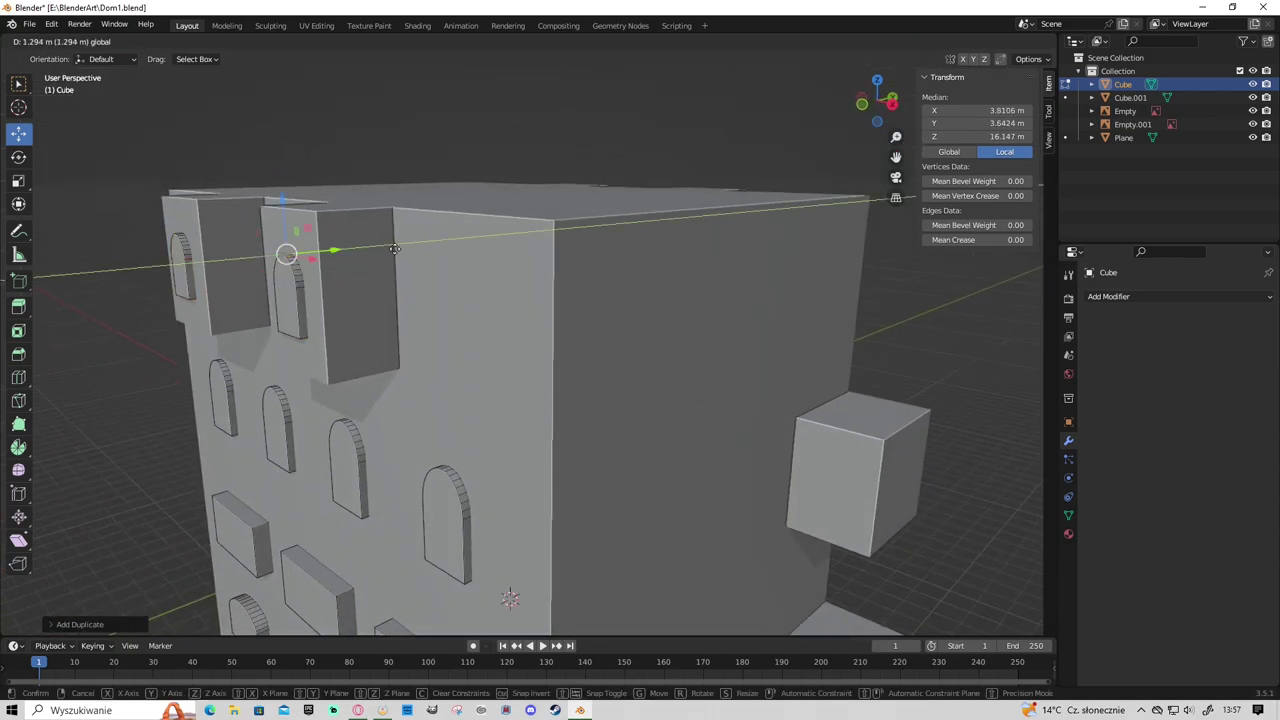
click(300, 250)
middle_drag(300, 250, 600, 300)
key(g)
key(y)
click(673, 323)
key(KP_1)
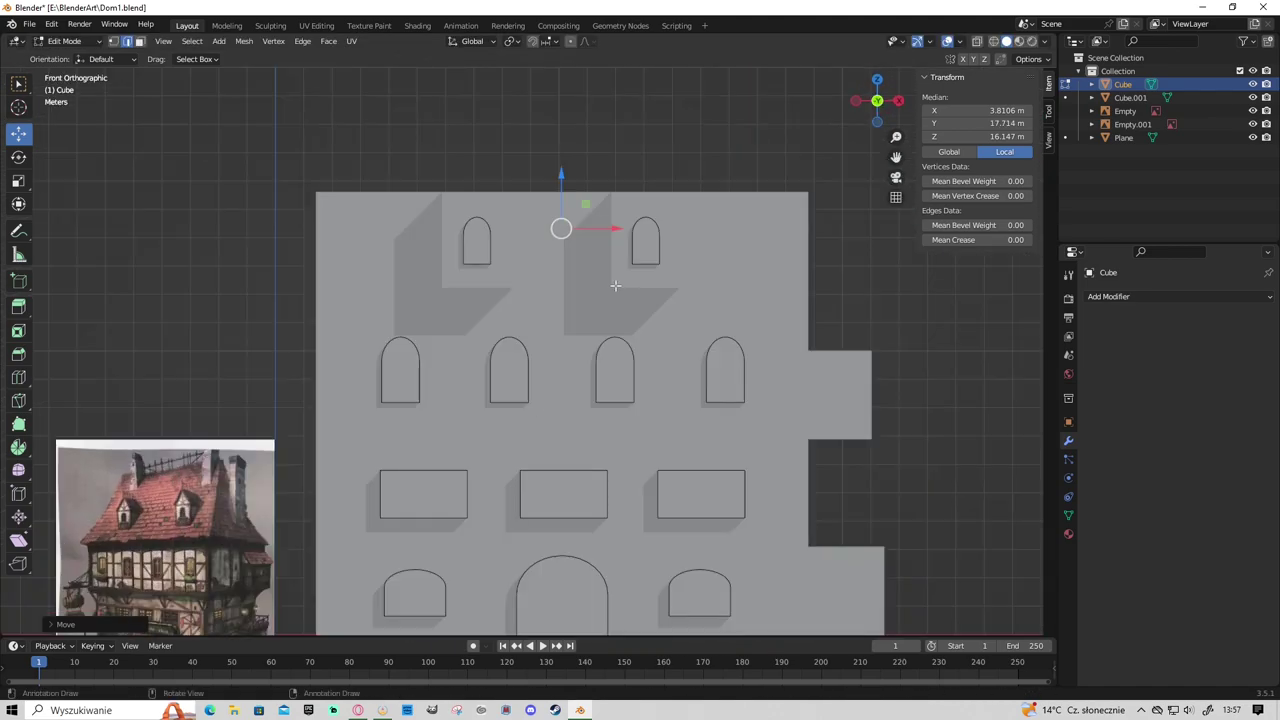
scroll(343, 470, up, 4)
shift+middle_drag(343, 470, 393, 464)
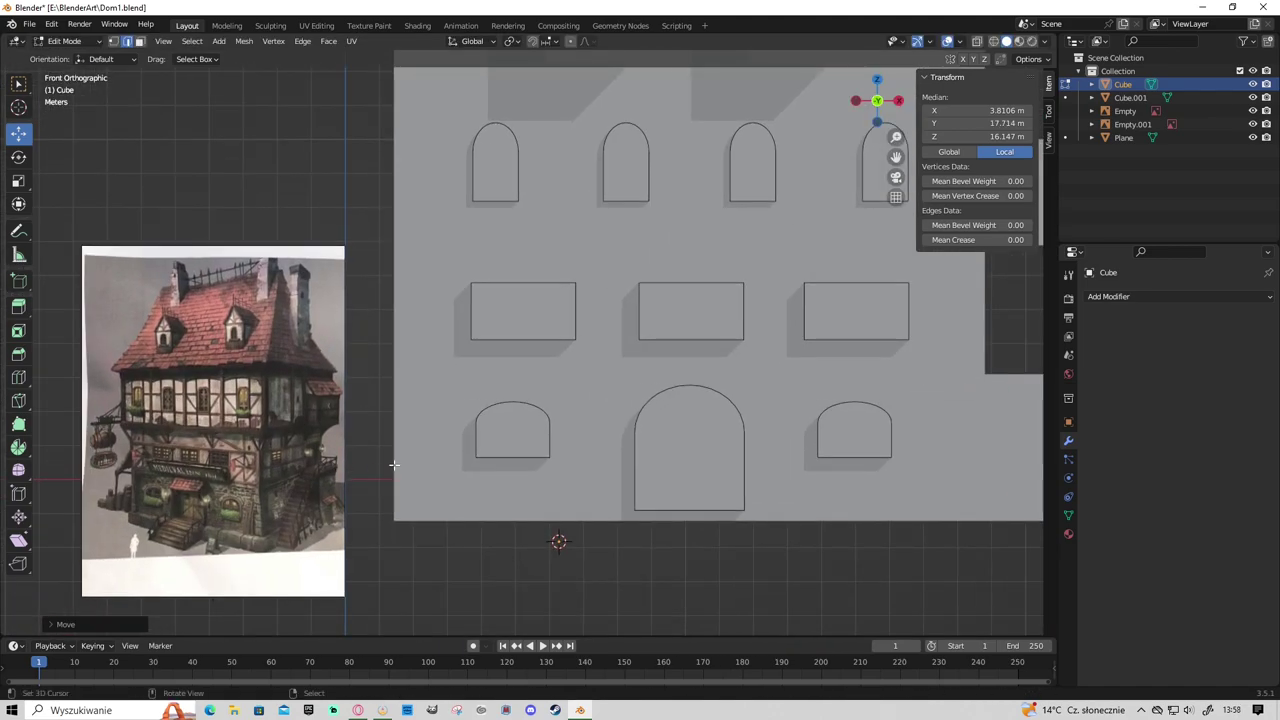
Duplicate the right rectangular window and rotate the copy to face sideways in top view.
click(831, 328)
key(ctrl+l)
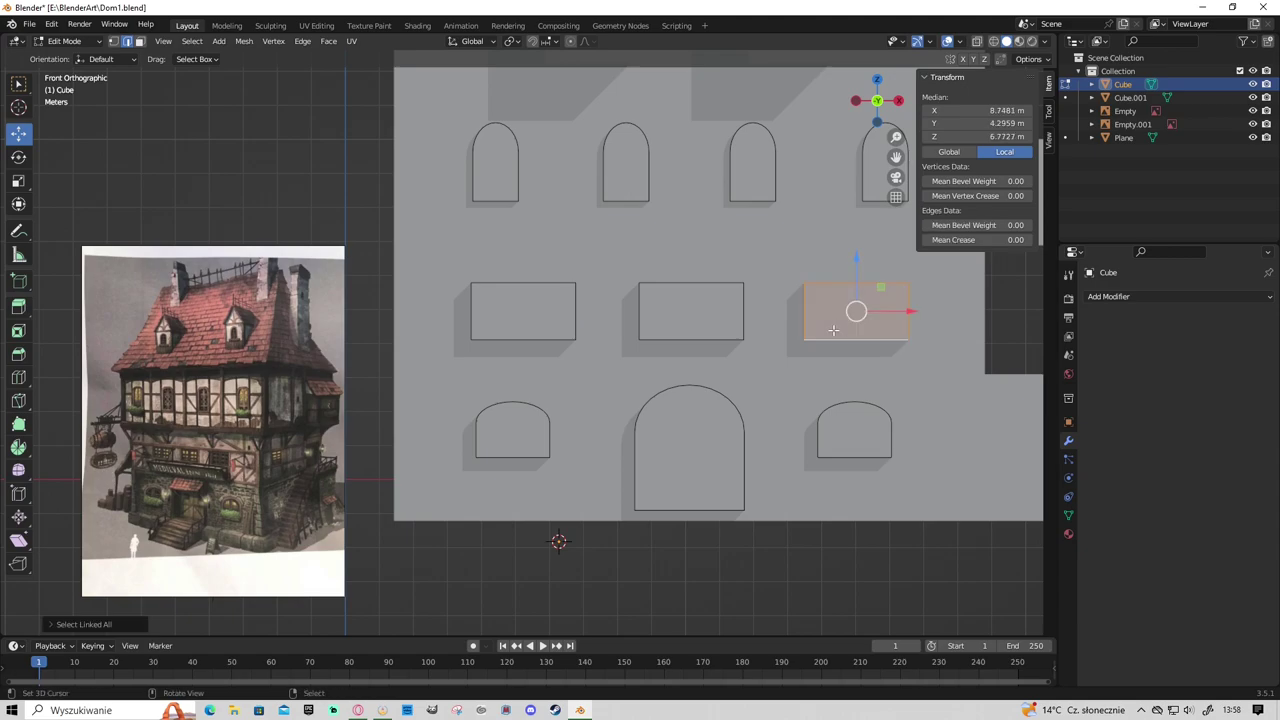
key(shift+d)
scroll(836, 349, down, 2)
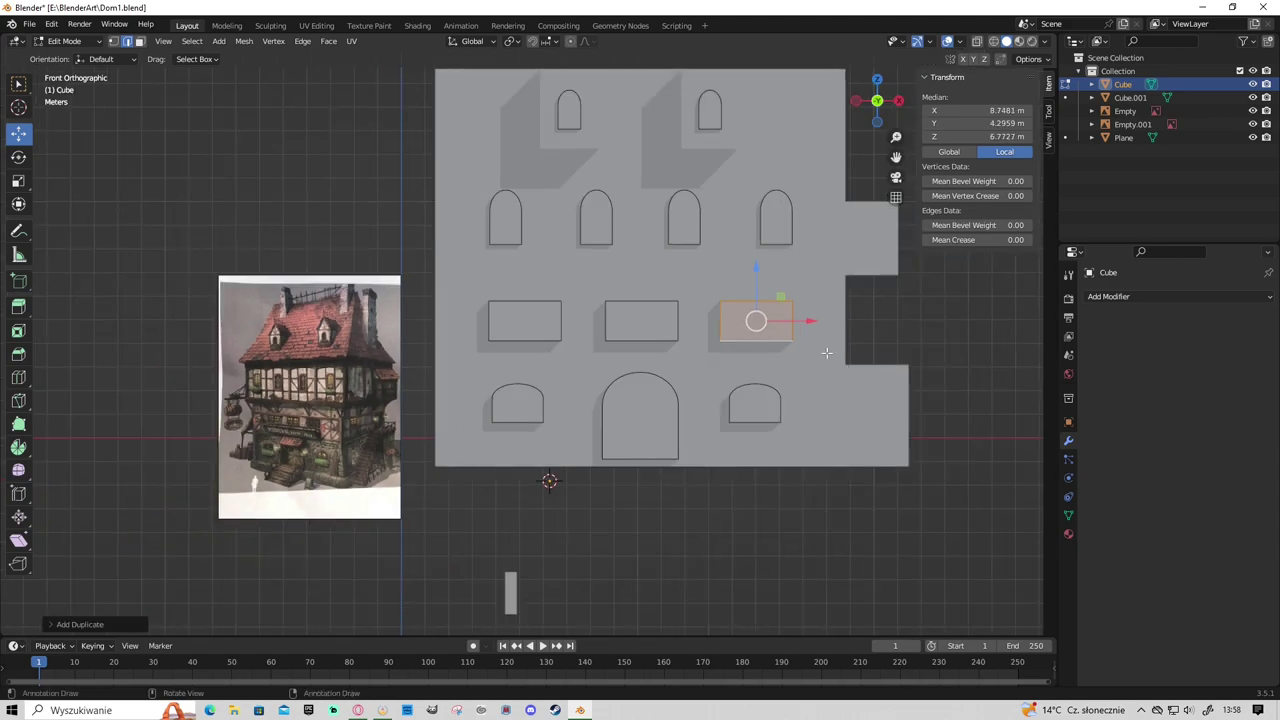
key(KP_7)
key(r)
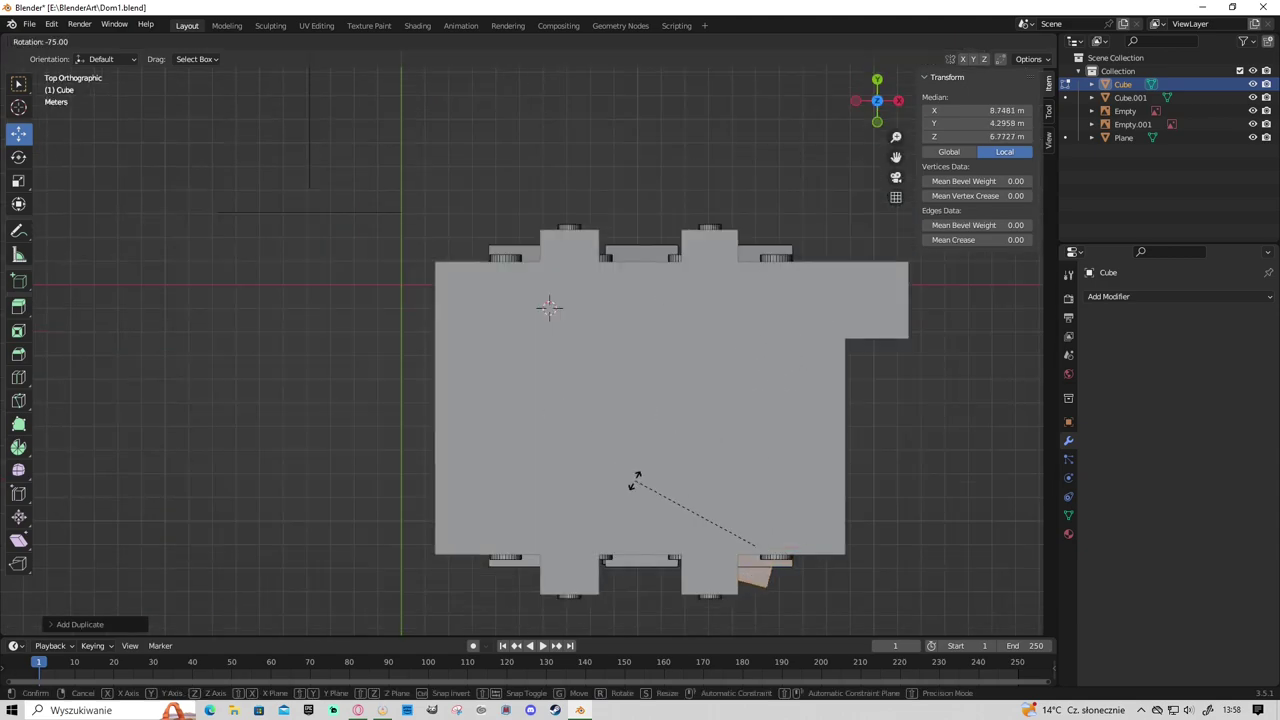
click(519, 422)
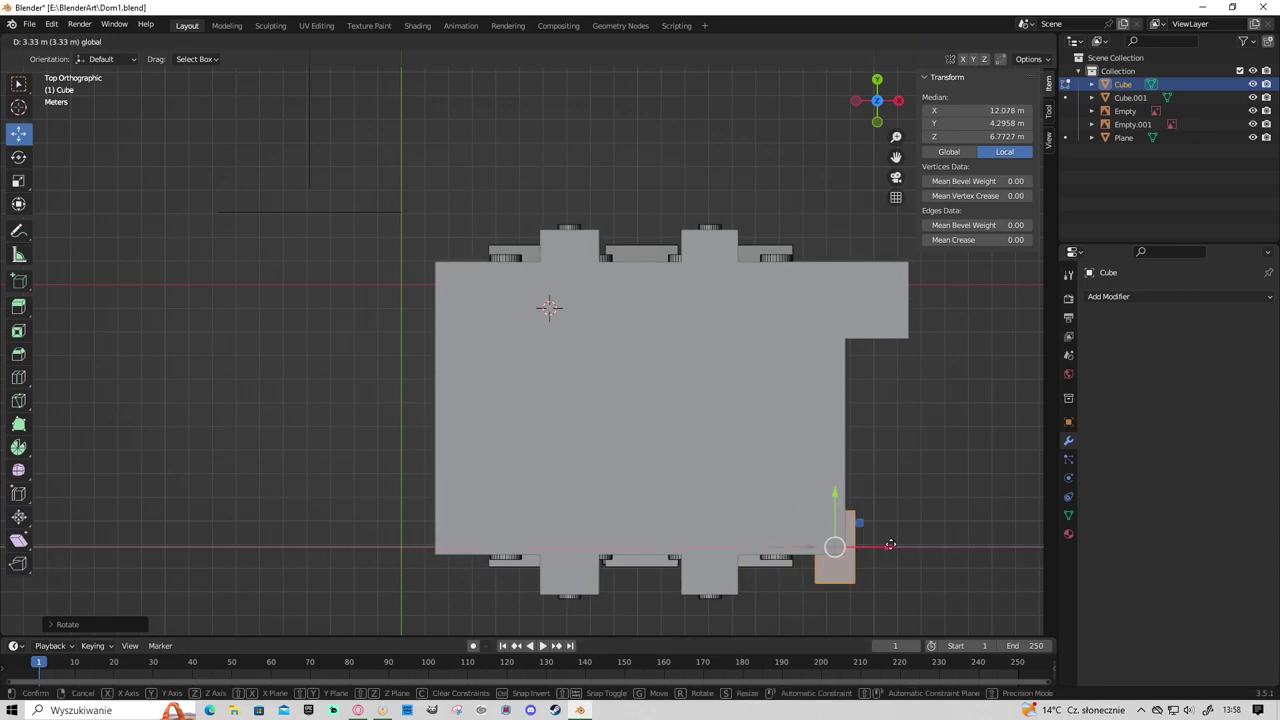
Move the copied window along Y to the building's side in side view.
key(KP_3)
key(g)
key(y)
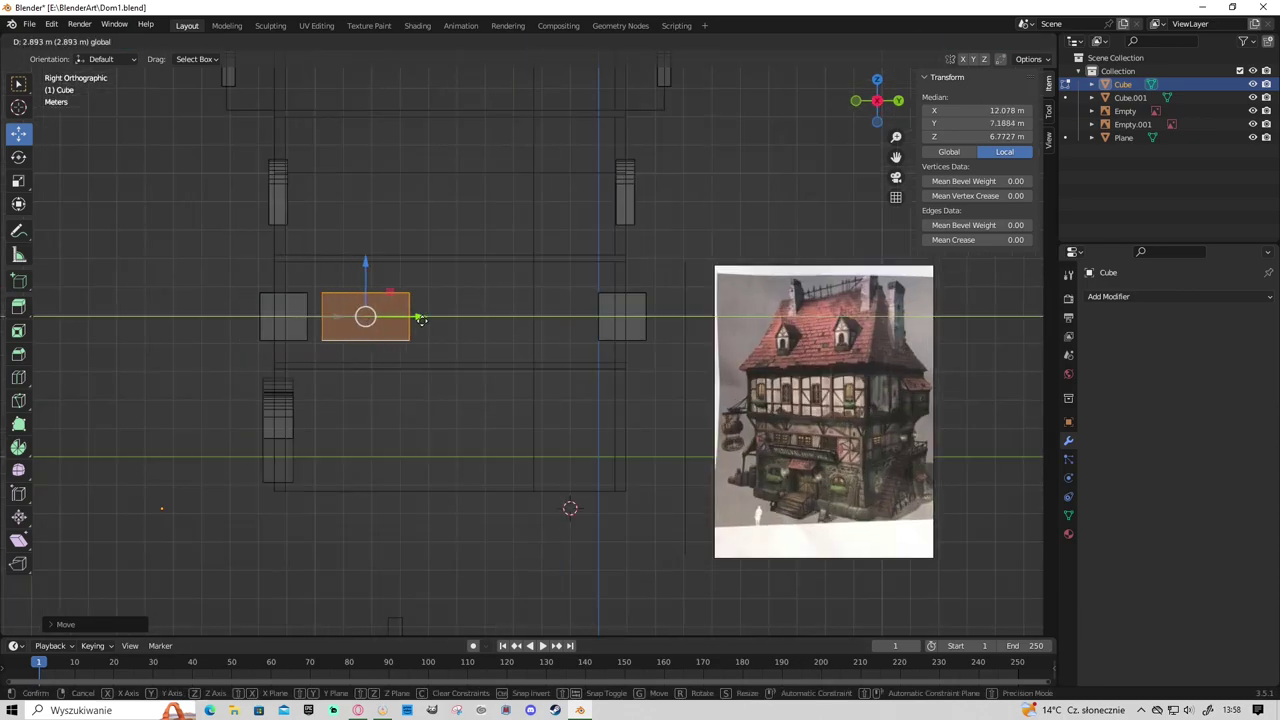
click(413, 325)
key(shift+z)
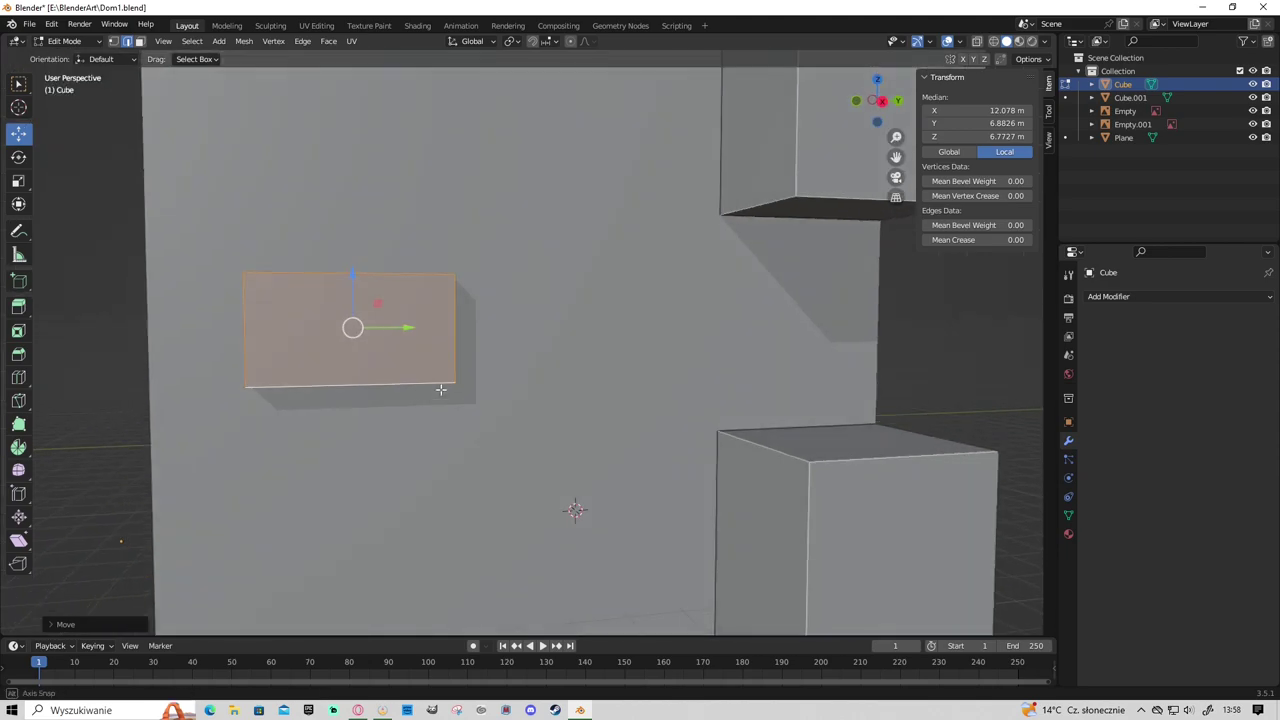
scroll(530, 370, down, 1)
key(g)
key(y)
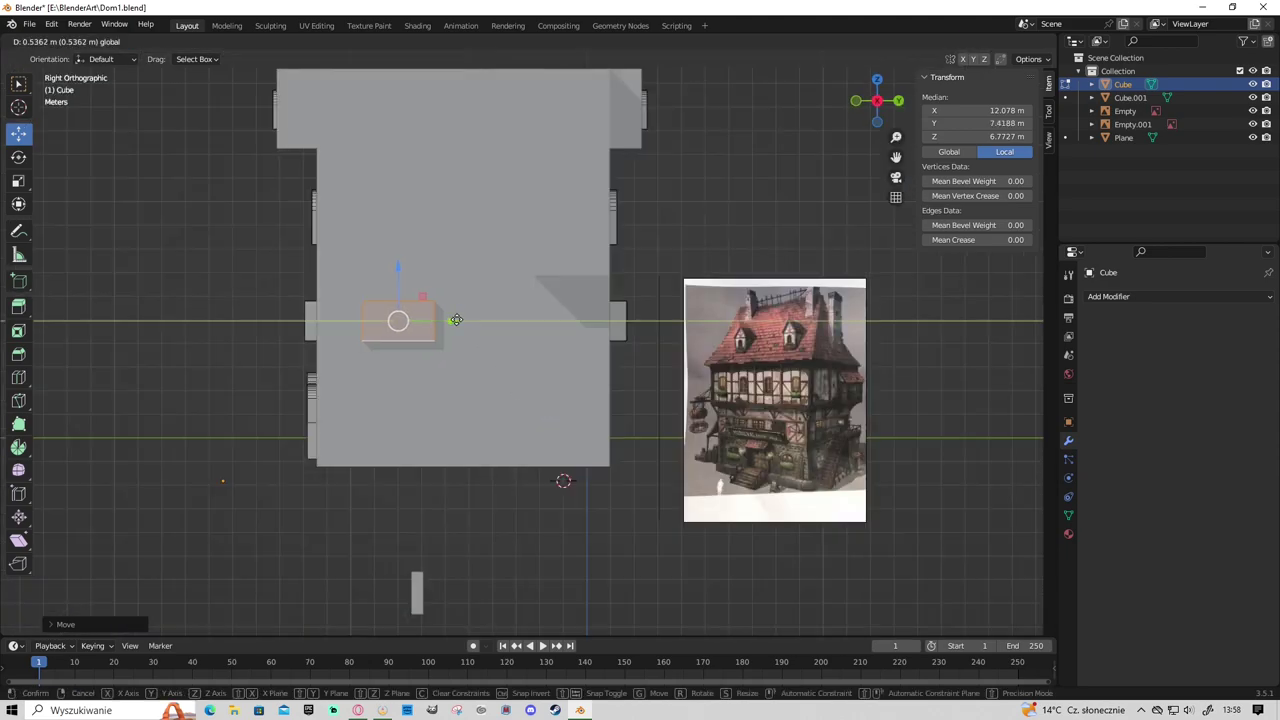
click(472, 318)
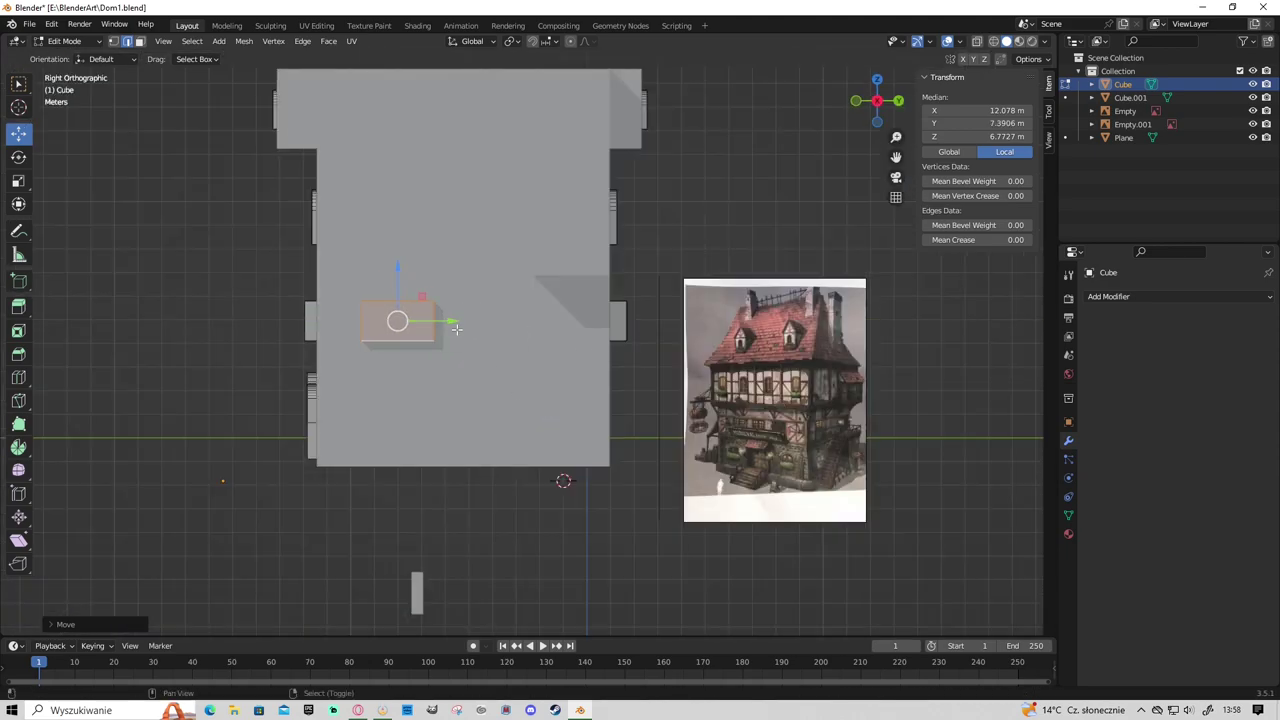
Scale the copied window thinner along Y.
middle_drag(474, 332, 700, 380)
key(g)
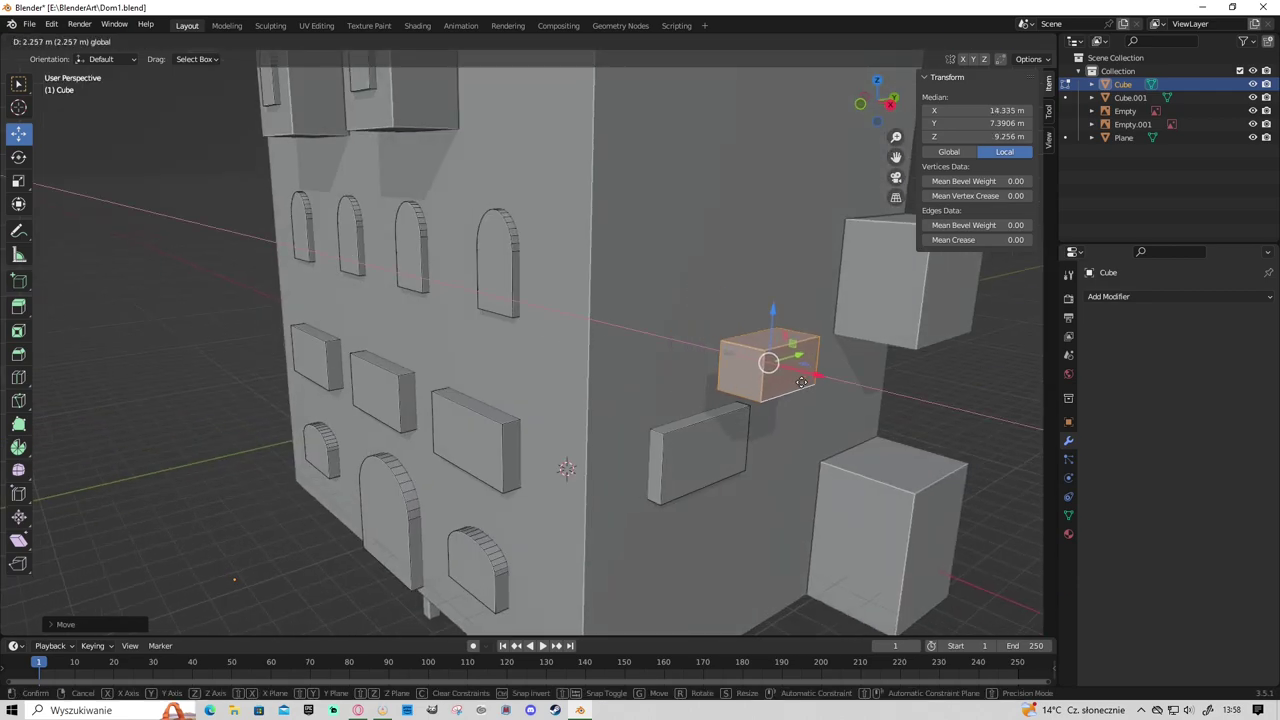
click(843, 362)
key(s)
key(y)
click(843, 362)
key(KP_3)
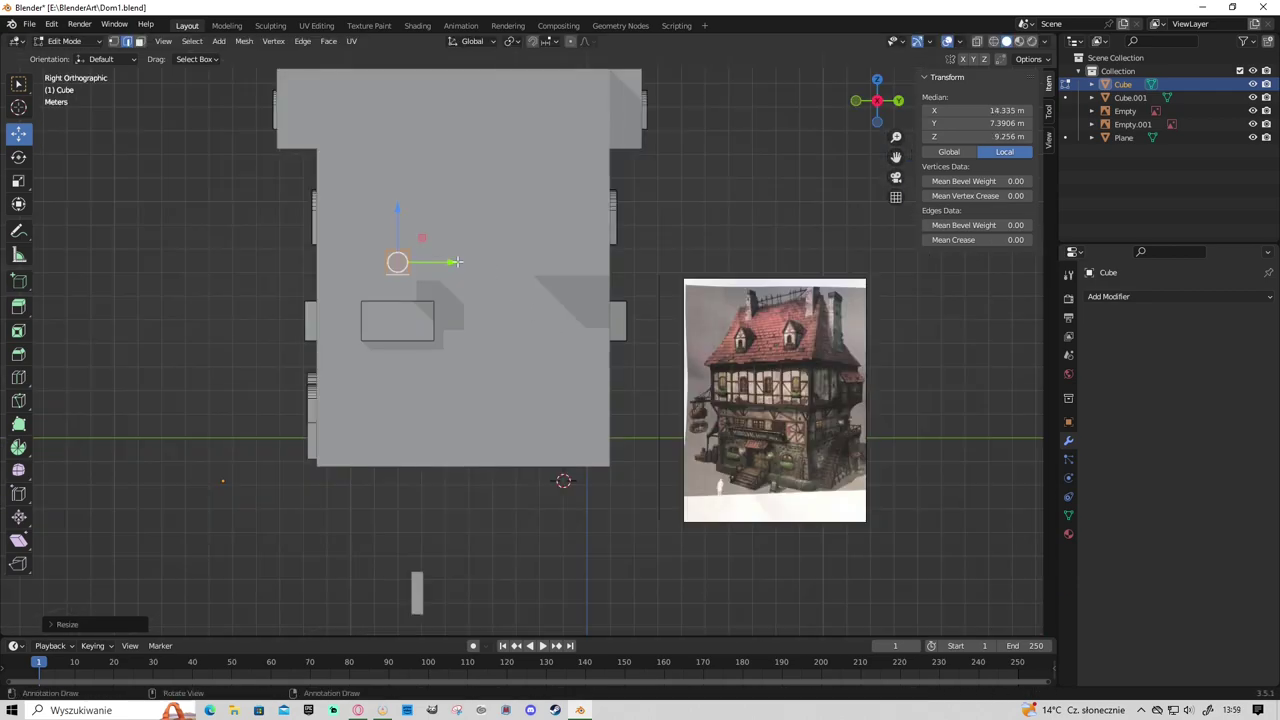
Place the window on the side bay, shrink it and raise it slightly.
drag(456, 262, 575, 262)
middle_drag(575, 262, 610, 242)
click(880, 330)
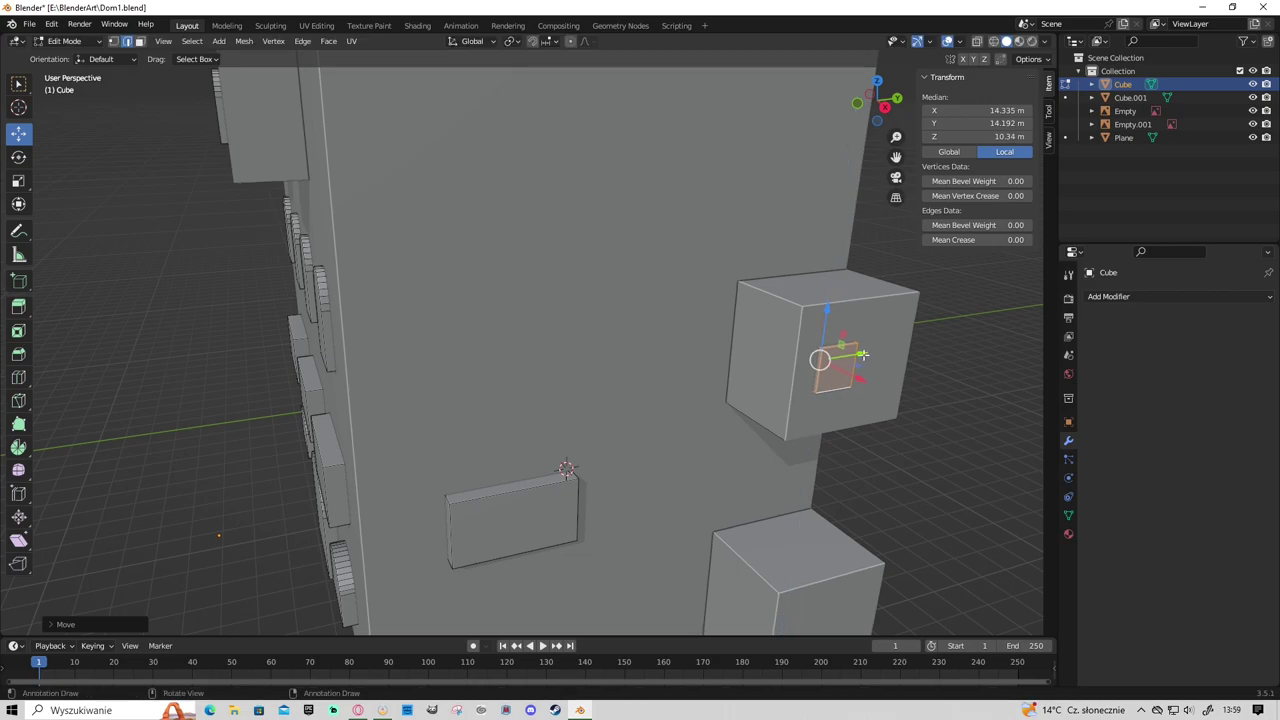
key(s)
click(893, 401)
key(g)
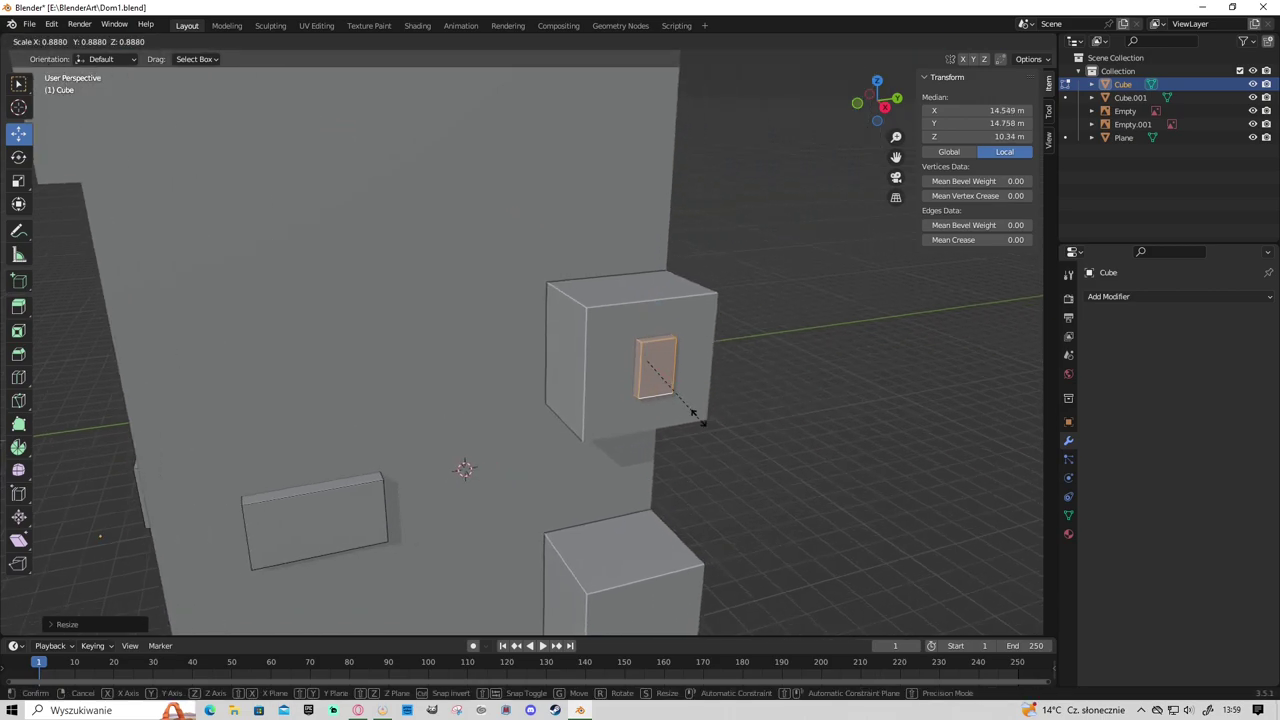
click(694, 409)
key(KP_3)
Slide the small lower-left box along X against the side wall, around 6.77 m up.
key(alt+z)
shift+middle_drag(583, 327, 527, 403)
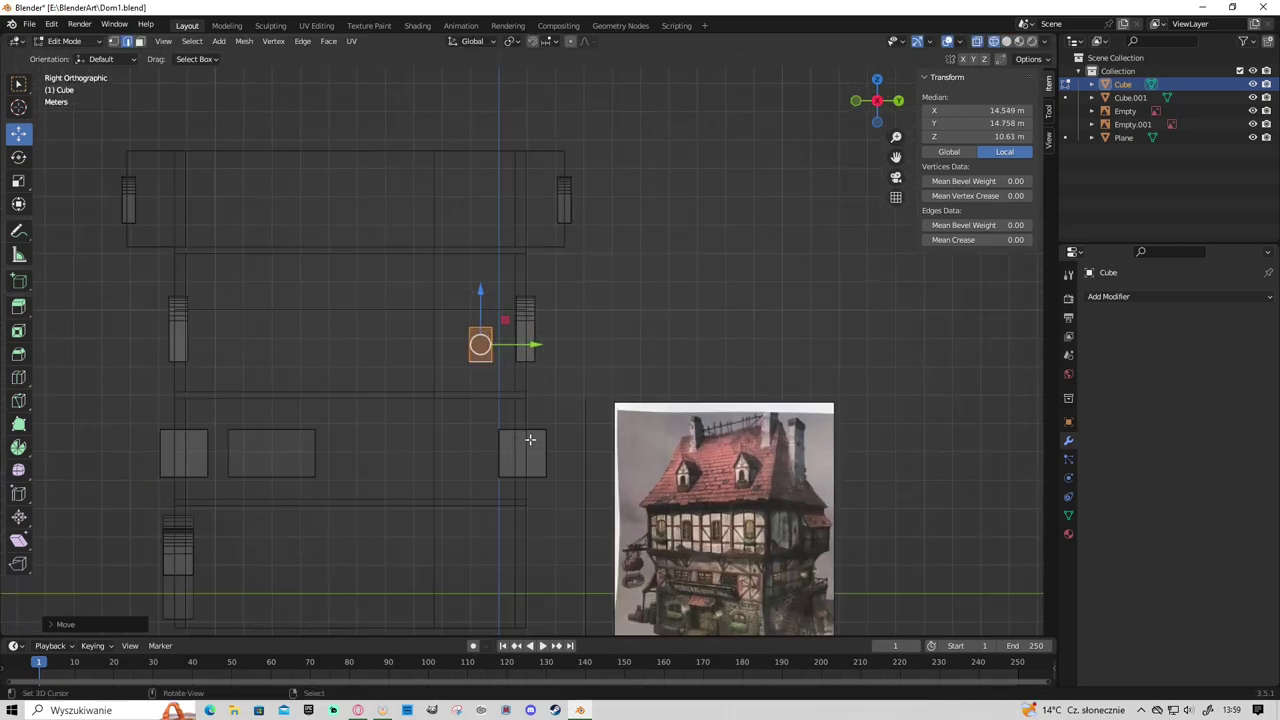
scroll(527, 403, up, 2)
scroll(735, 490, down, 1)
scroll(715, 458, down, 1)
click(346, 458)
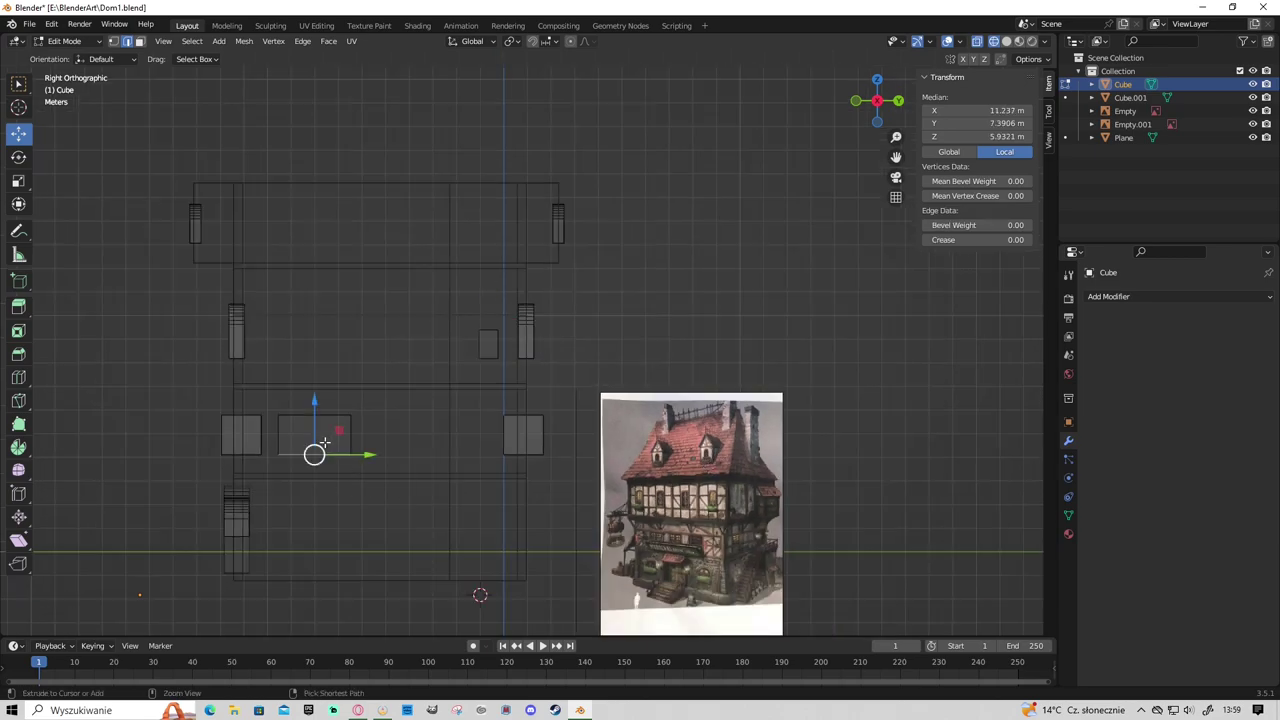
key(ctrl+l)
mouse_move(348, 470)
middle_down()
mouse_move(714, 482)
mouse_move(600, 466)
mouse_move(563, 432)
mouse_move(701, 442)
mouse_move(648, 467)
middle_up()
key(alt+z)
key(g)
key(x)
click(538, 467)
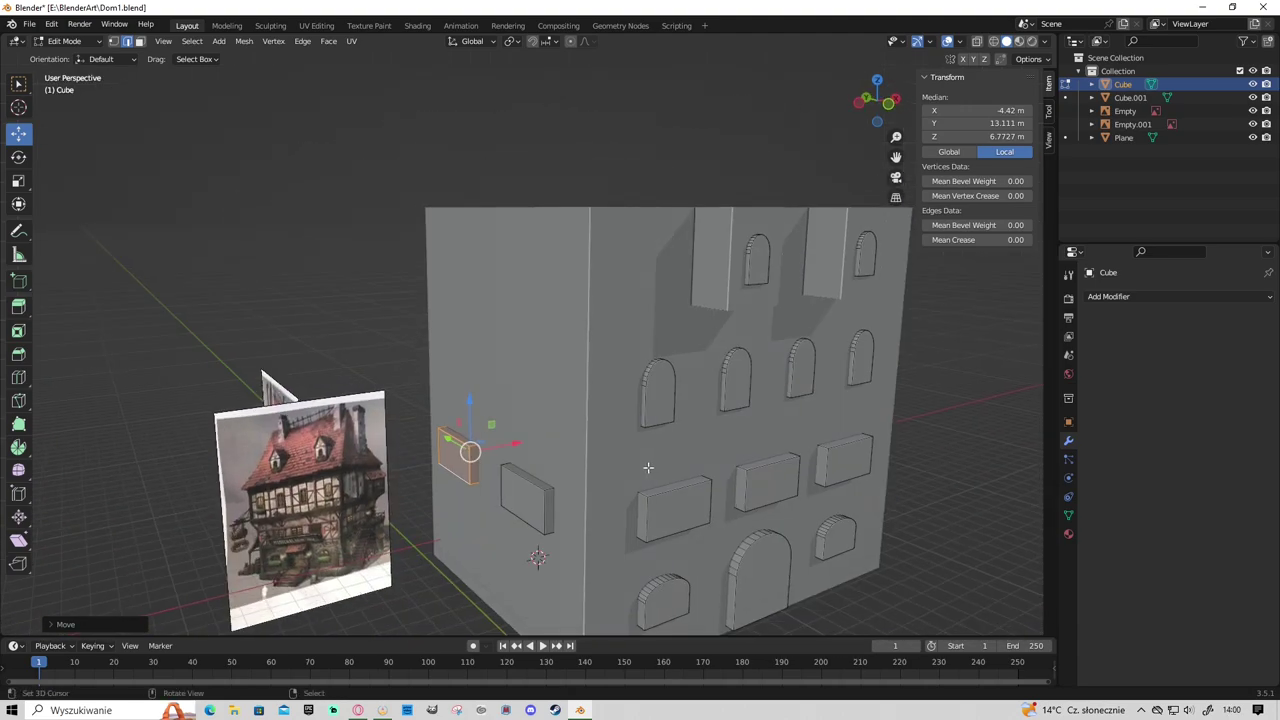
Copy the three upper arched windows, turn them 90° and set them against the left side wall.
click(654, 382)
shift+click(735, 380)
shift+click(801, 375)
key(ctrl+l)
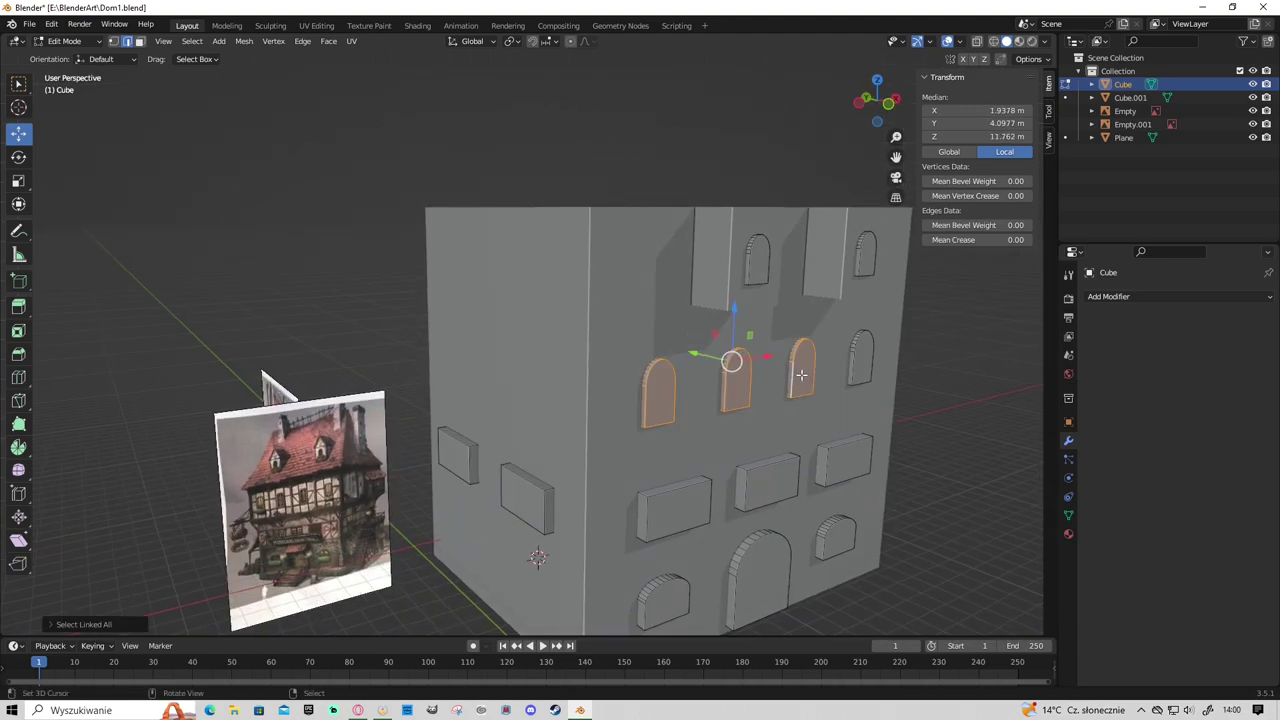
key(KP_7)
key(r)
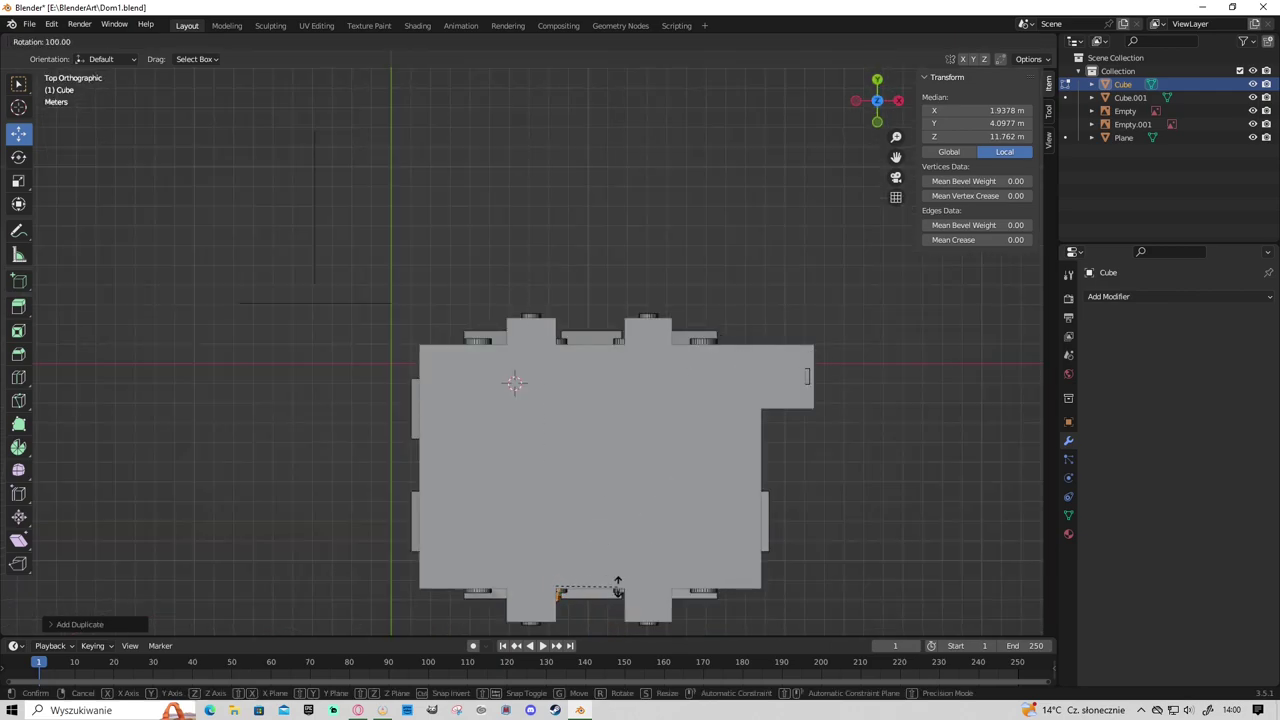
click(631, 577)
key(g)
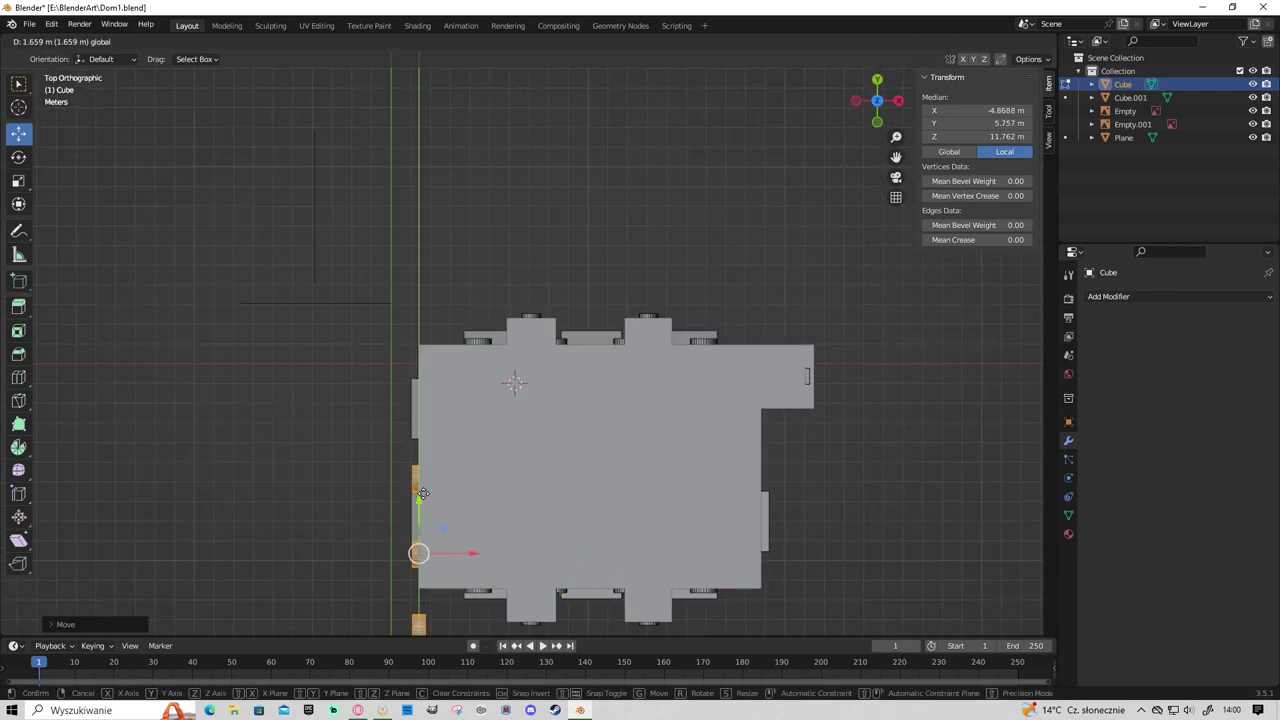
click(430, 409)
key(ctrl+KP_3)
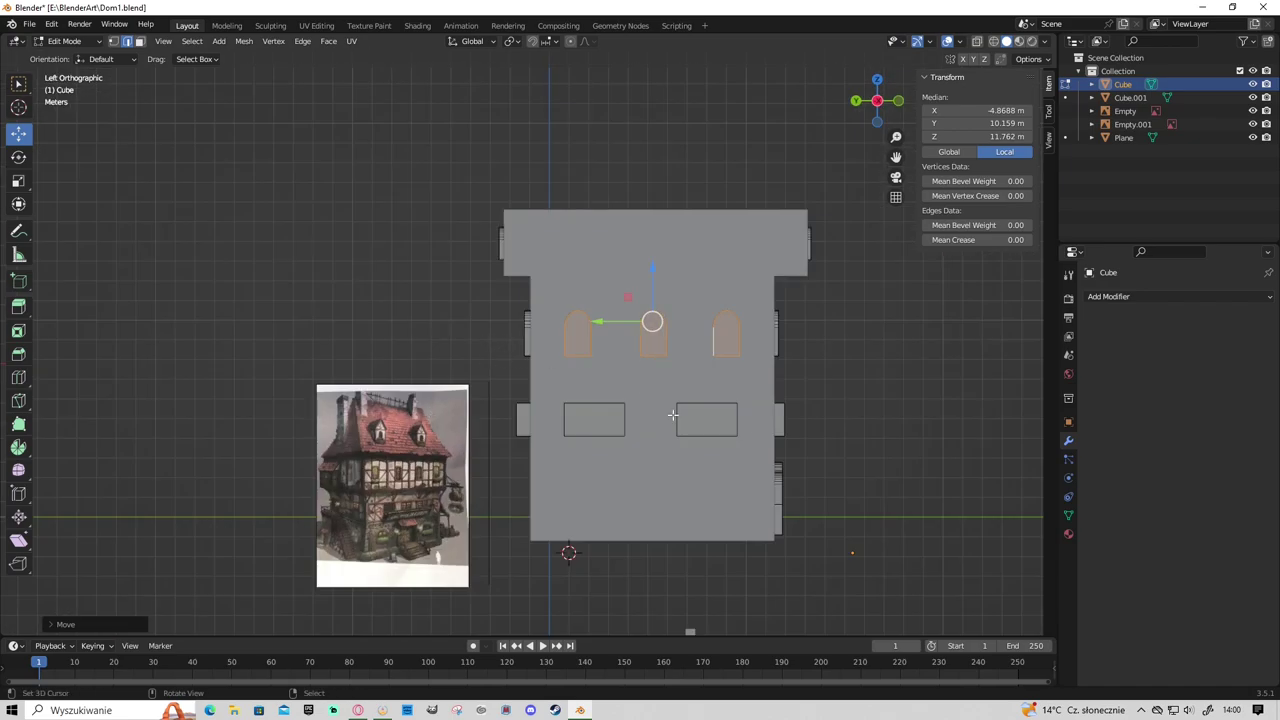
middle_drag(673, 415, 828, 471)
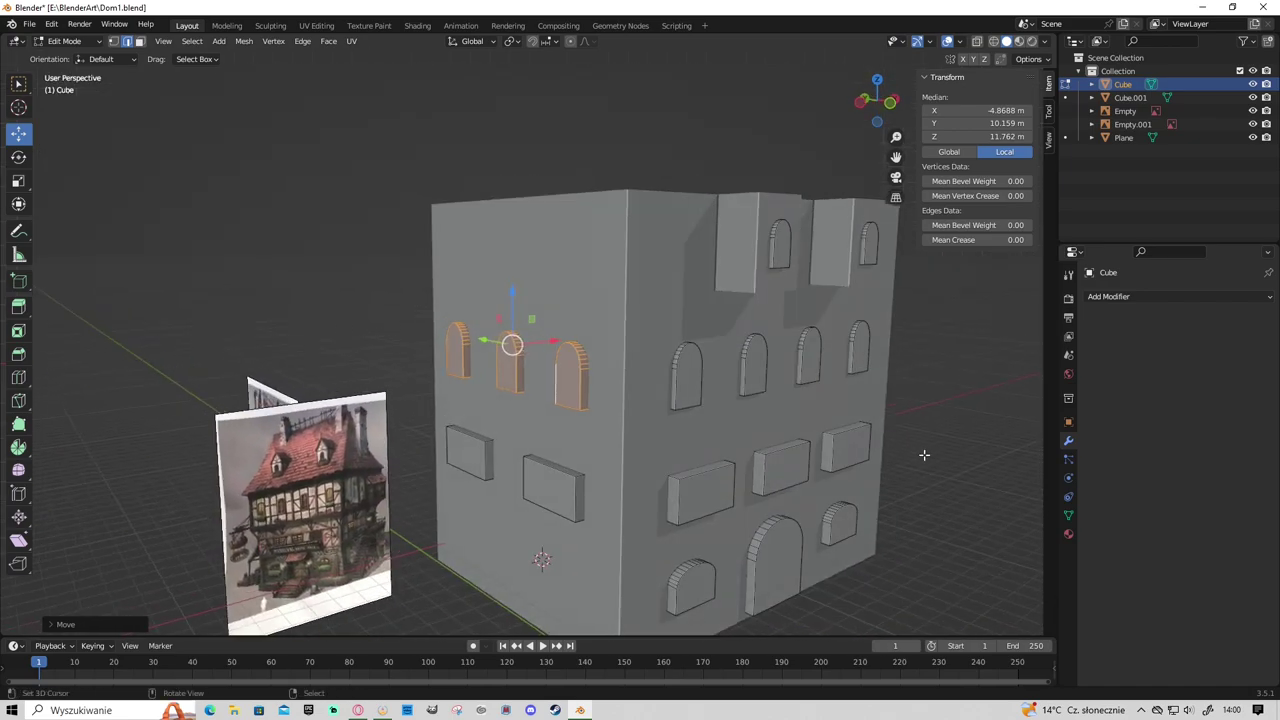
middle_drag(918, 489, 868, 487)
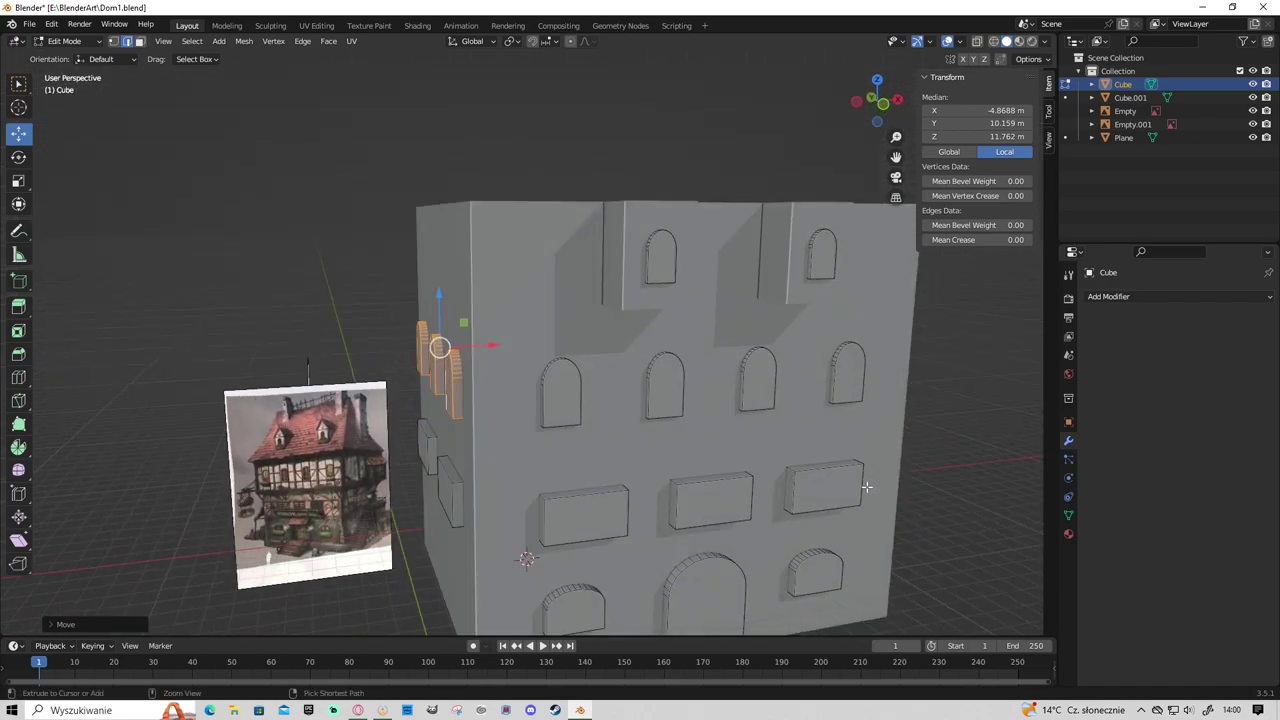
Lower a small window piece along Z onto the side bay box.
scroll(852, 509, up, 3)
scroll(586, 465, up, 2)
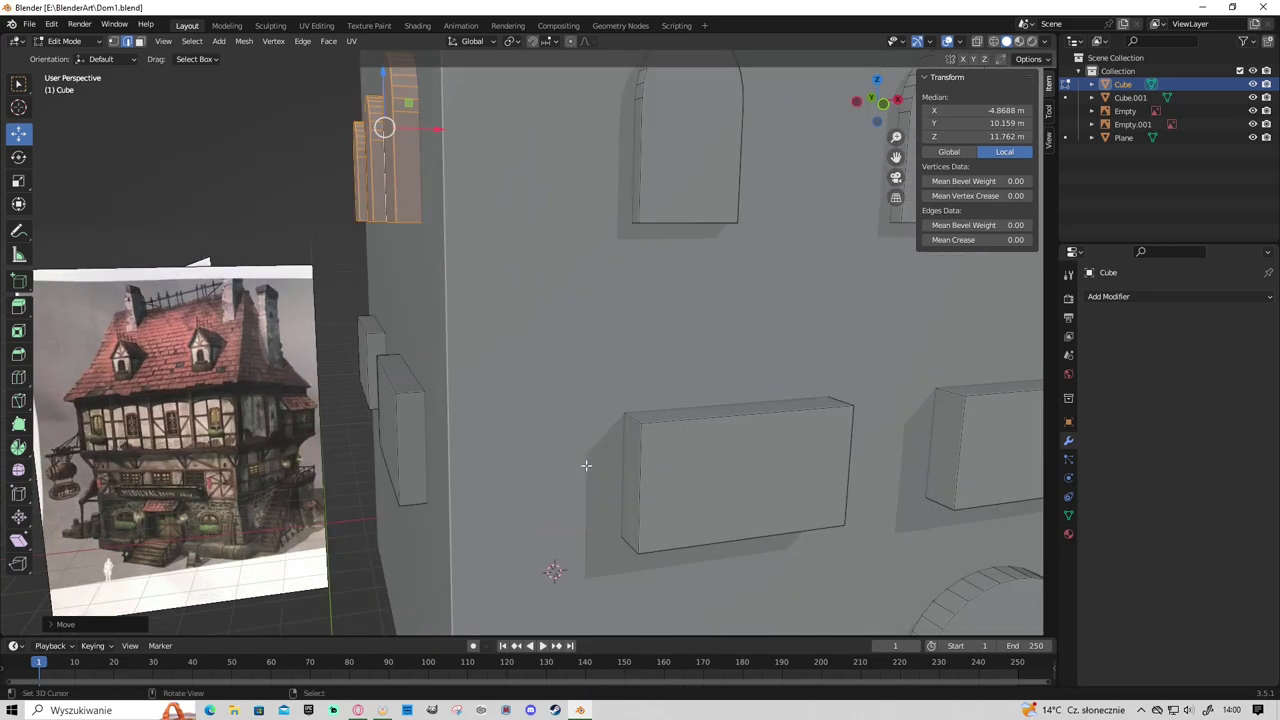
scroll(586, 465, down, 5)
key(ctrl+l)
mouse_move(586, 465)
middle_down()
mouse_move(466, 449)
mouse_move(676, 256)
middle_up()
key(g)
key(z)
click(686, 465)
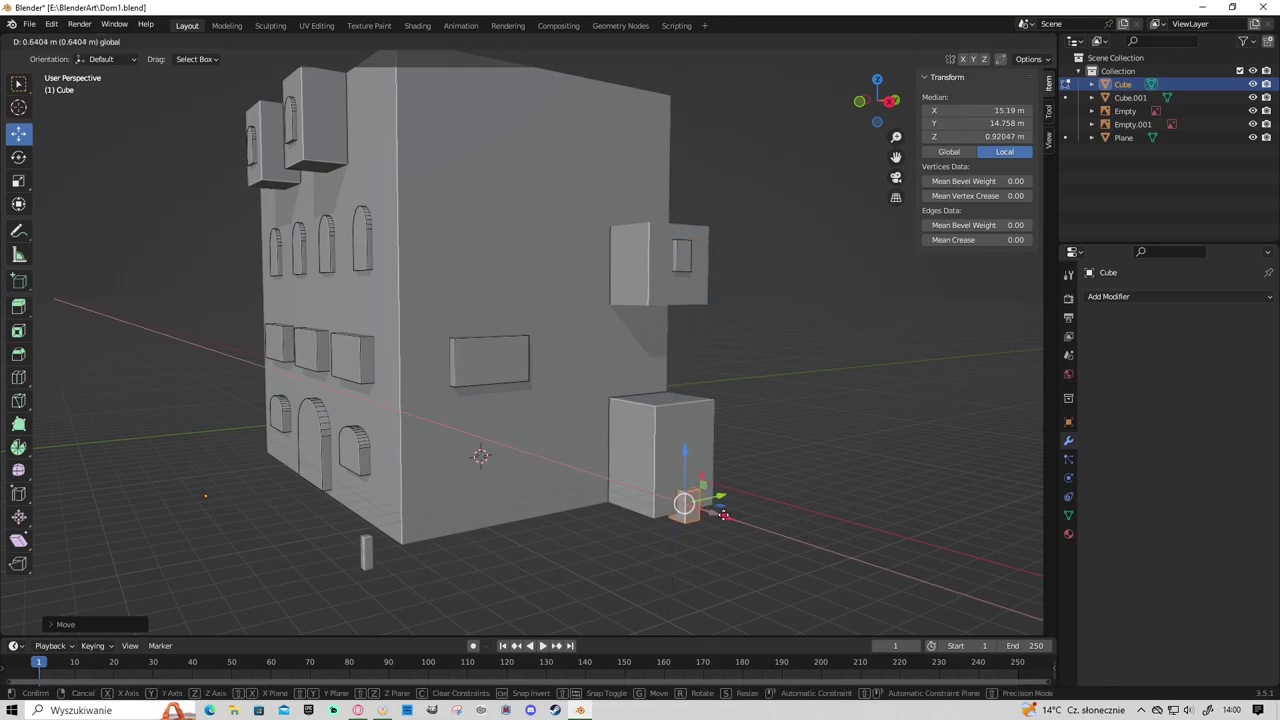
key(g)
key(z)
click(690, 457)
Raise the window piece slightly on the bay box and check it in perspective.
mouse_move(690, 457)
middle_down()
mouse_move(786, 491)
mouse_move(677, 483)
mouse_move(817, 469)
mouse_move(534, 463)
middle_up()
scroll(399, 471, down, 1)
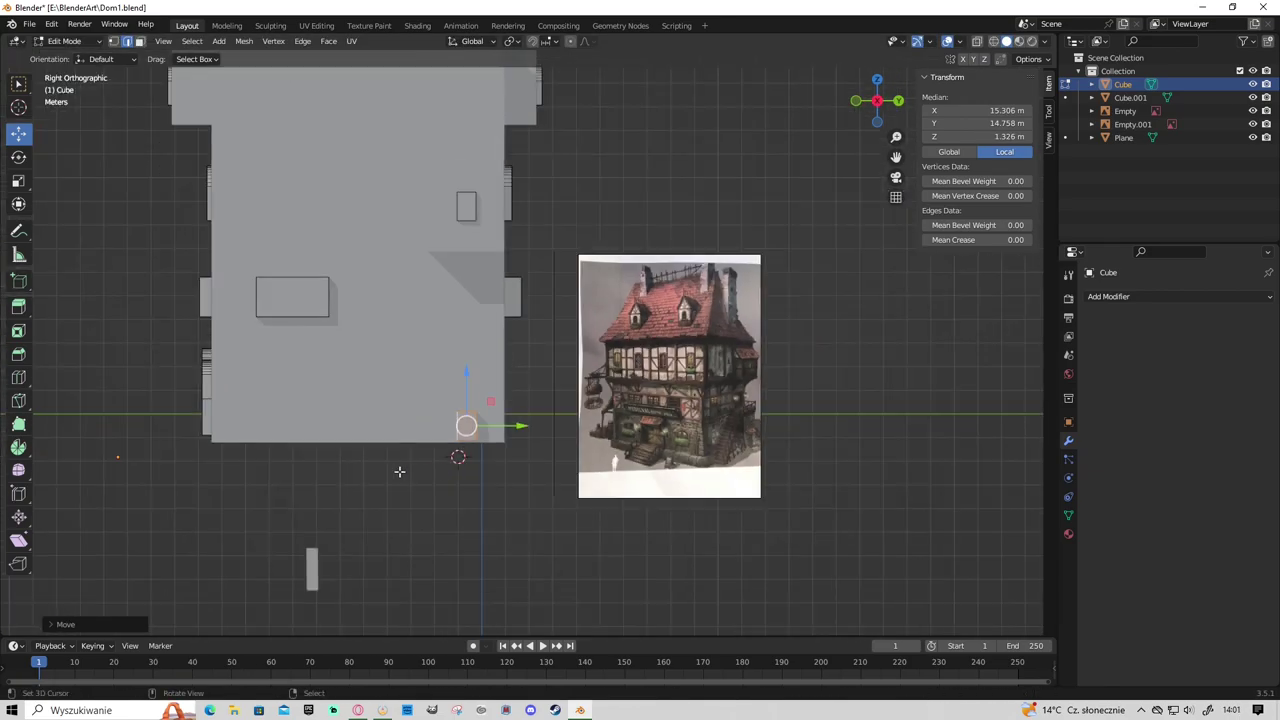
scroll(437, 473, up, 3)
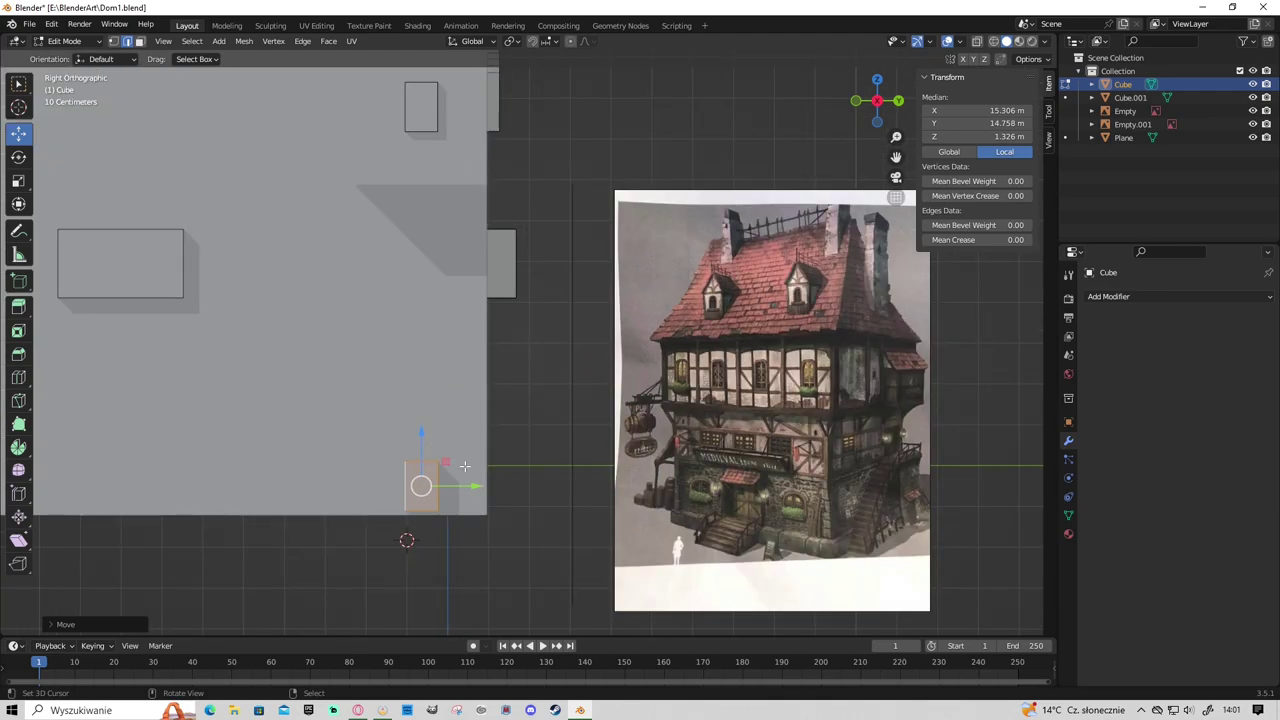
scroll(464, 466, down, 1)
drag(466, 486, 476, 466)
scroll(478, 470, down, 2)
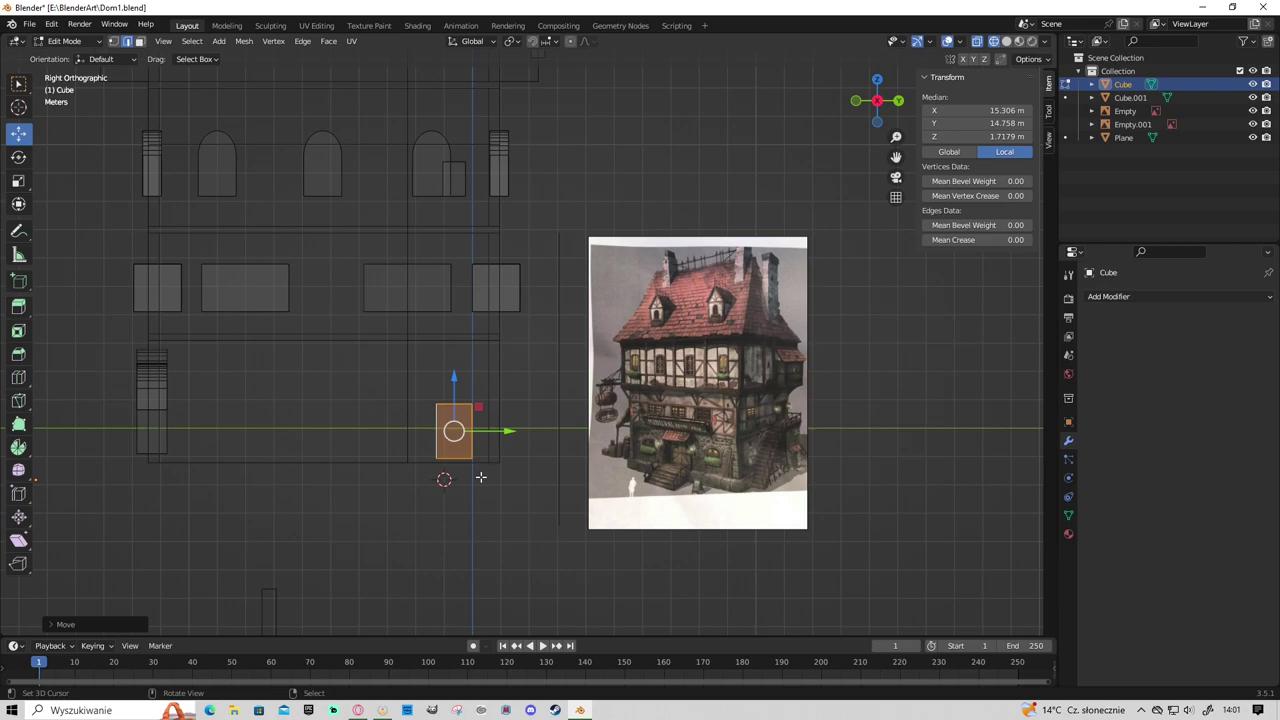
mouse_move(480, 477)
middle_down()
mouse_move(371, 471)
mouse_move(486, 471)
mouse_move(491, 443)
middle_up()
Move both ground-floor arched windows past the side wall and turn them 90° to face sideways.
shift+click(277, 397)
key(ctrl+l)
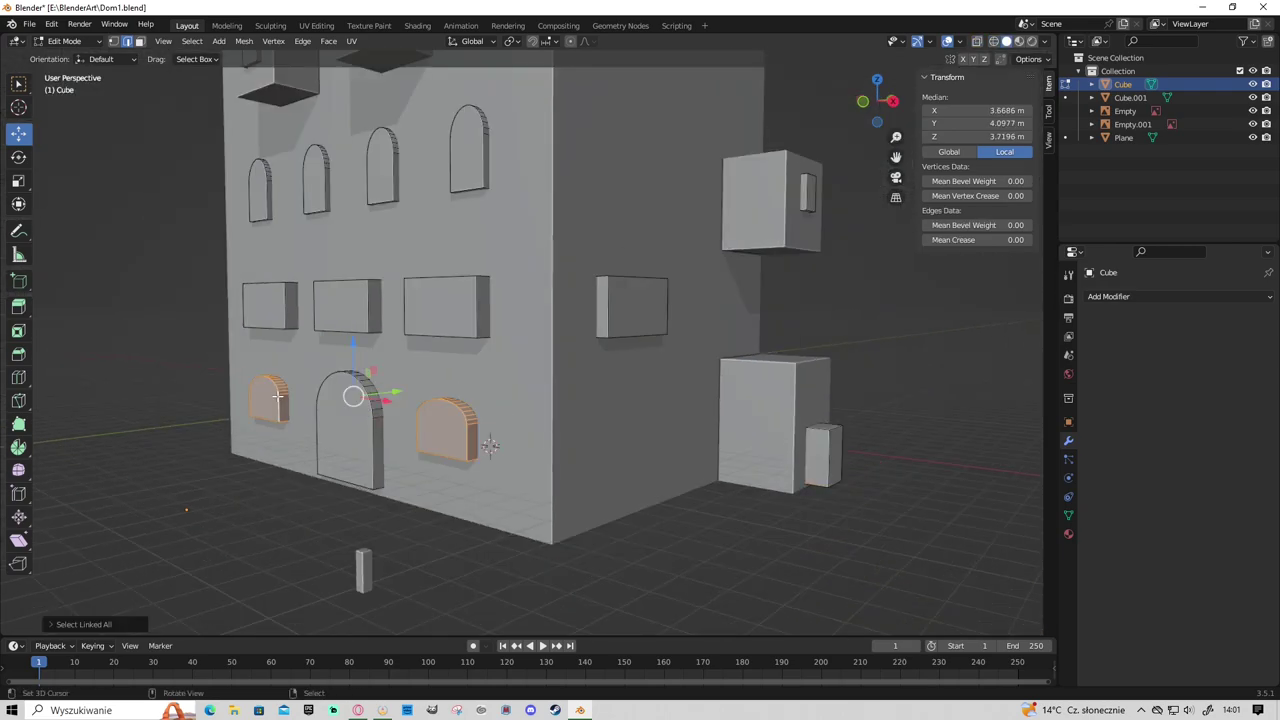
key(g)
click(470, 400)
middle_drag(470, 400, 460, 385)
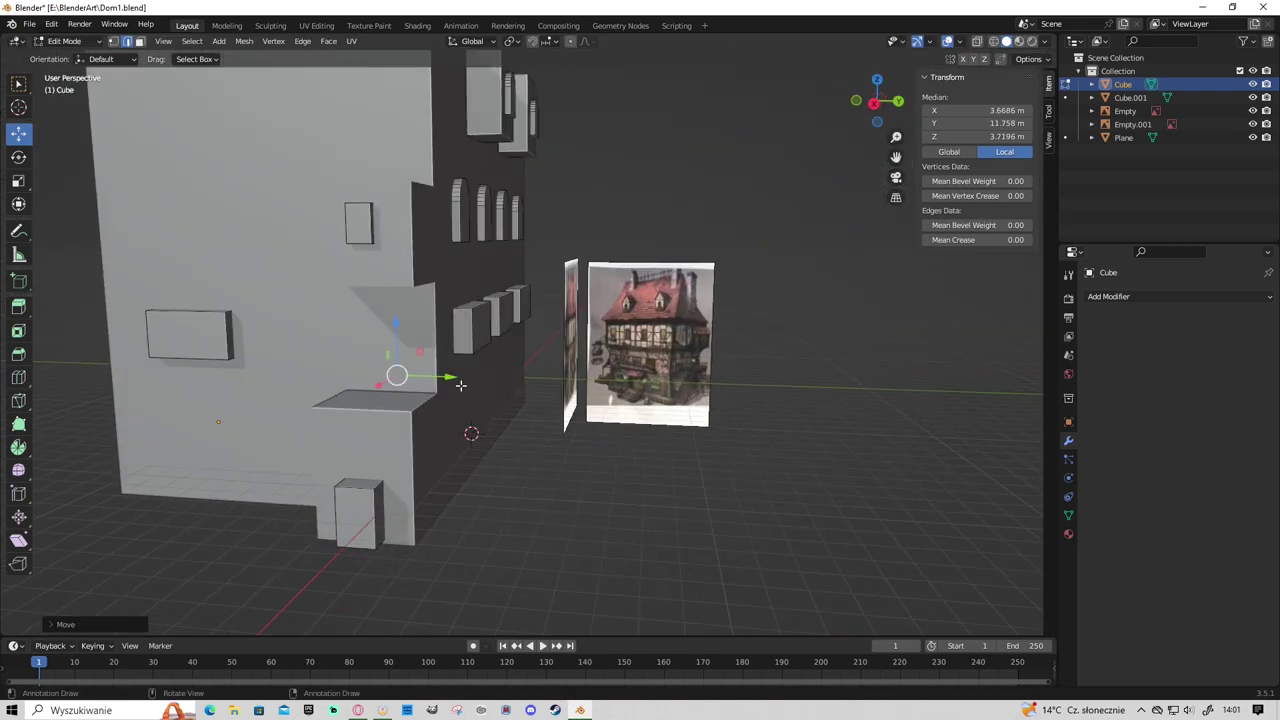
key(KP_1)
key(g)
key(x)
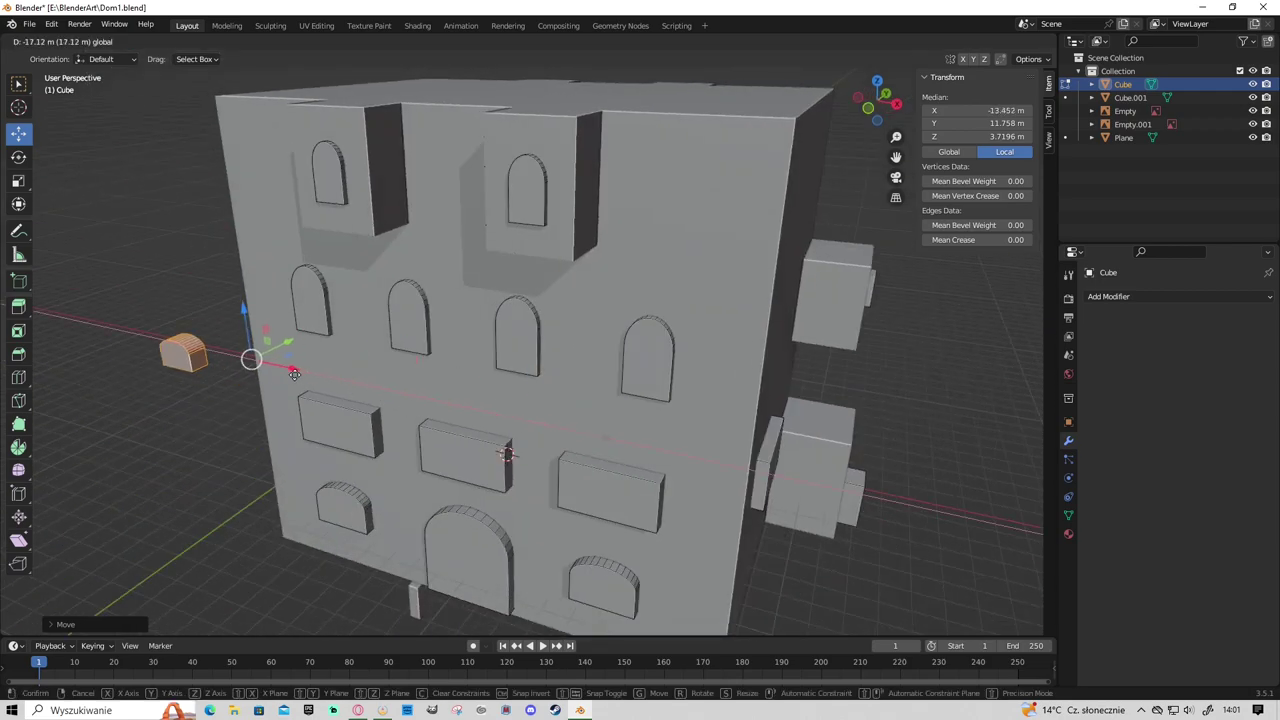
click(279, 354)
key(KP_7)
key(r)
click(293, 463)
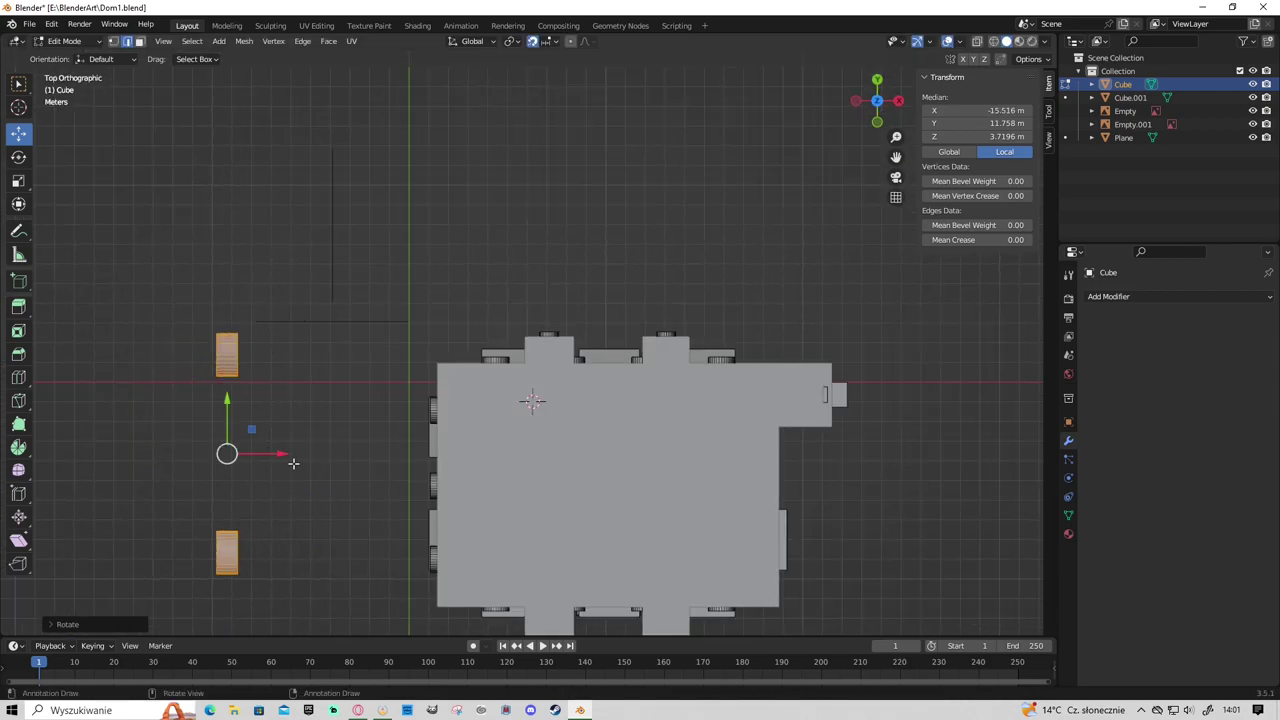
key(g)
click(436, 455)
middle_drag(436, 455, 742, 418)
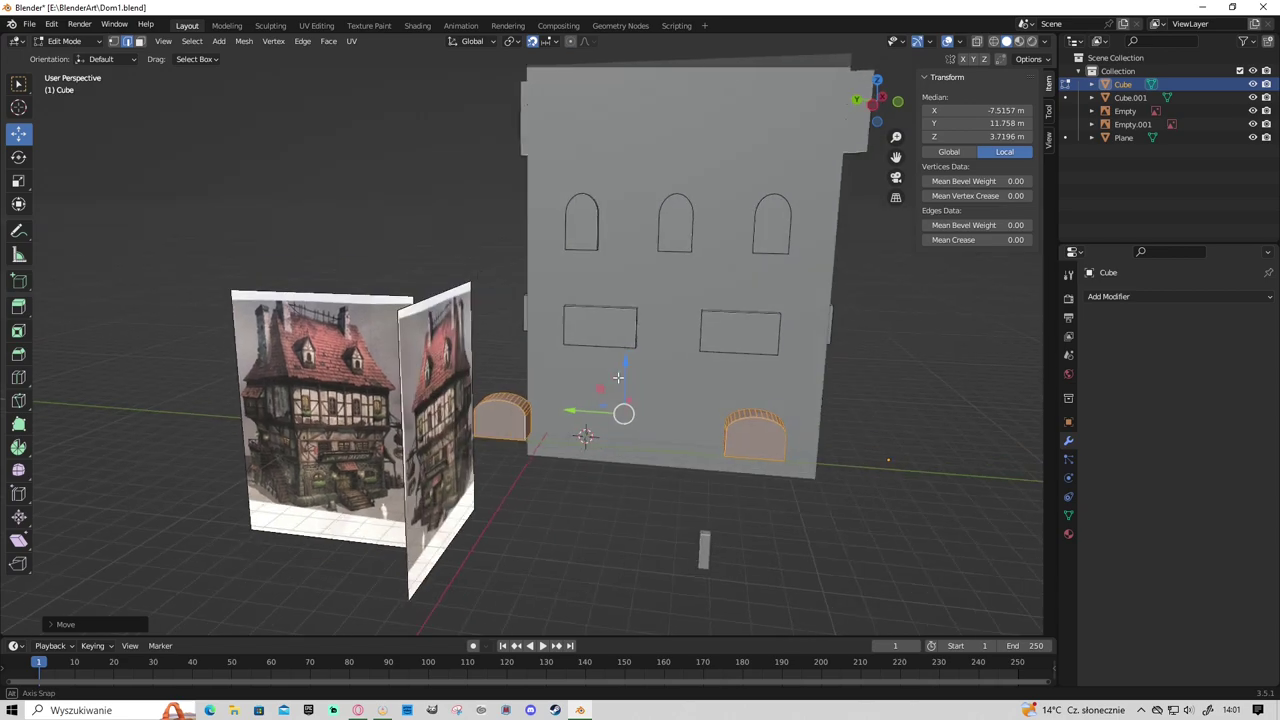
Slide one arched window along Y and X until it sits in front of the side bay.
click(742, 418)
key(ctrl+l)
key(g)
key(y)
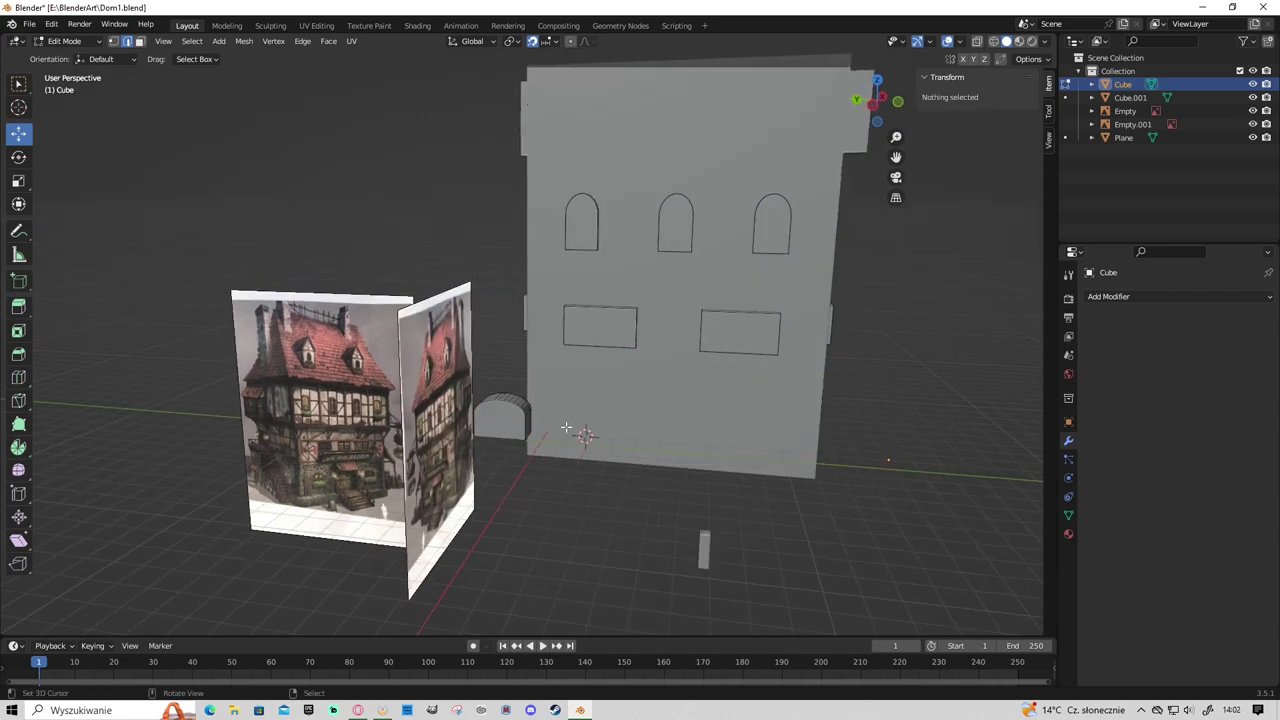
click(493, 411)
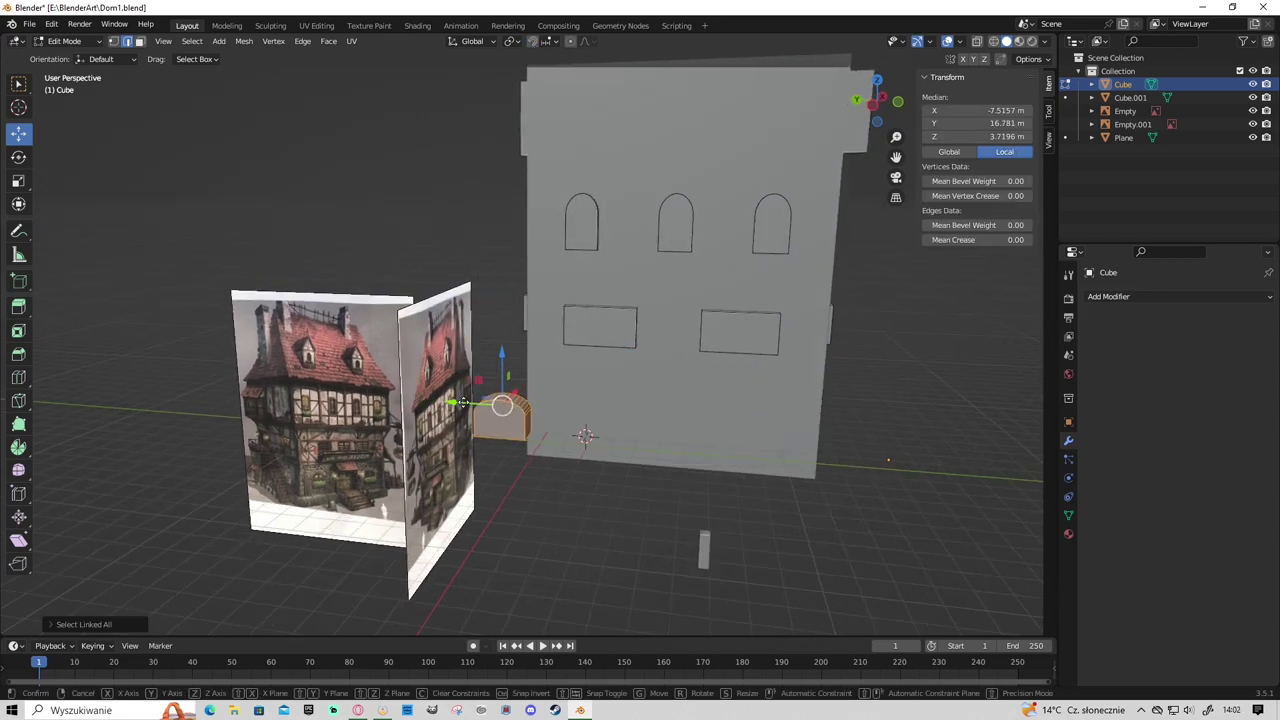
key(g)
key(y)
click(590, 420)
Raise the arched window vertically onto the side-bay wall and settle its final position.
key(g)
mouse_move(590, 420)
middle_down()
mouse_move(663, 384)
mouse_move(594, 494)
middle_up()
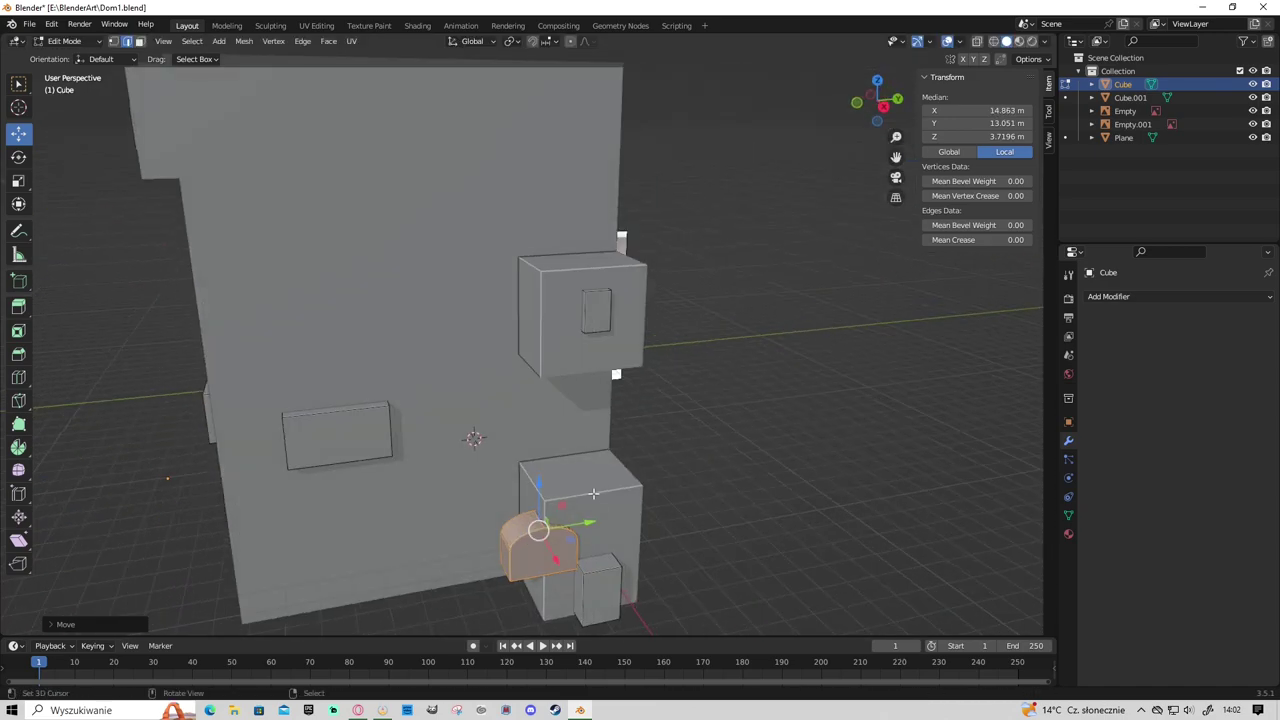
key(KP_3)
key(y)
key(z)
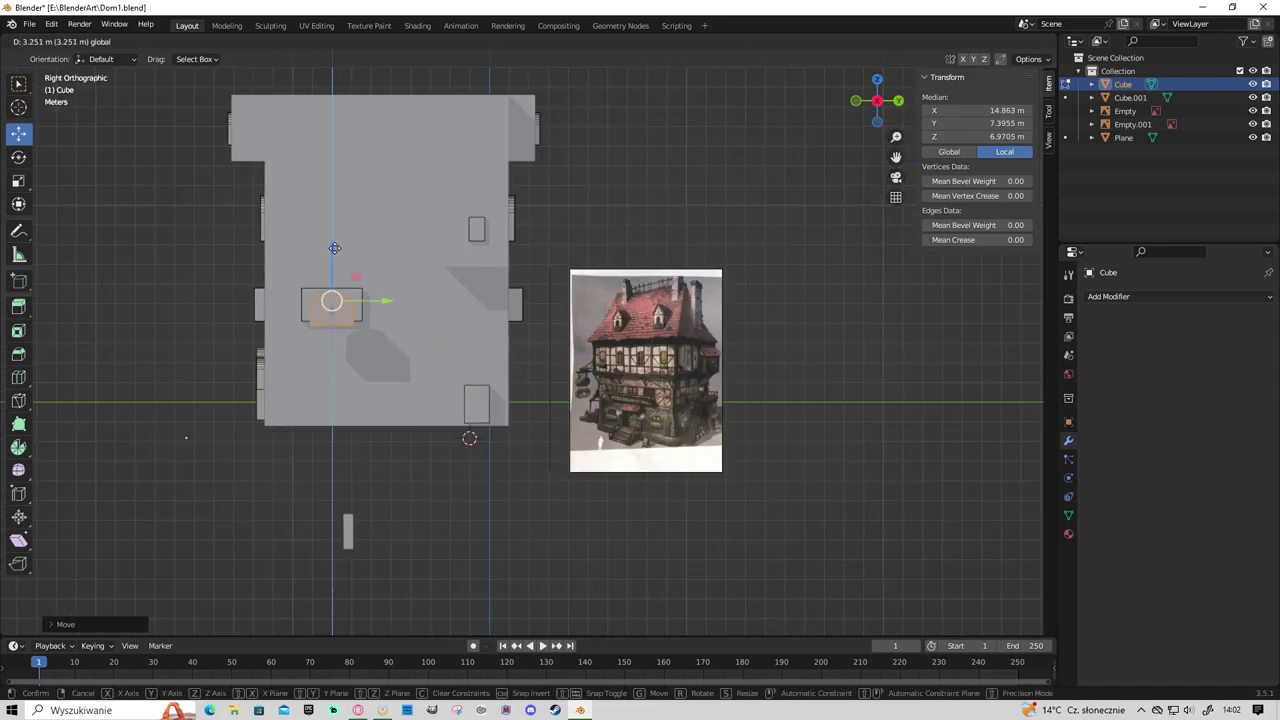
click(334, 243)
mouse_move(334, 243)
middle_down()
mouse_move(700, 480)
mouse_move(286, 427)
middle_up()
key(g)
click(724, 487)
Save the file as Dom1.blend.
scroll(724, 487, down, 3)
scroll(286, 427, up, 2)
key(ctrl+s)
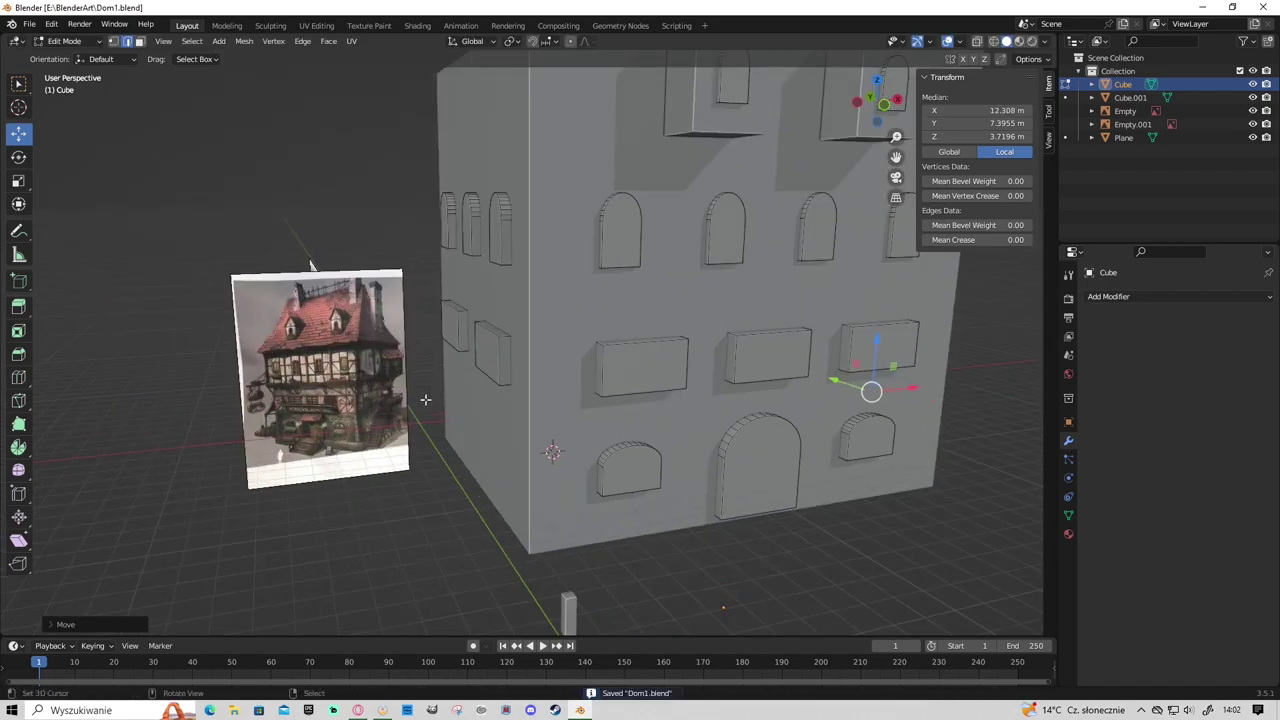
scroll(286, 427, up, 4)
scroll(557, 466, down, 5)
mouse_move(557, 466)
middle_down()
mouse_move(594, 508)
mouse_move(567, 469)
mouse_move(506, 546)
middle_up()
Hide the house shell and rename the small figure block to czlowiek.
key(Tab)
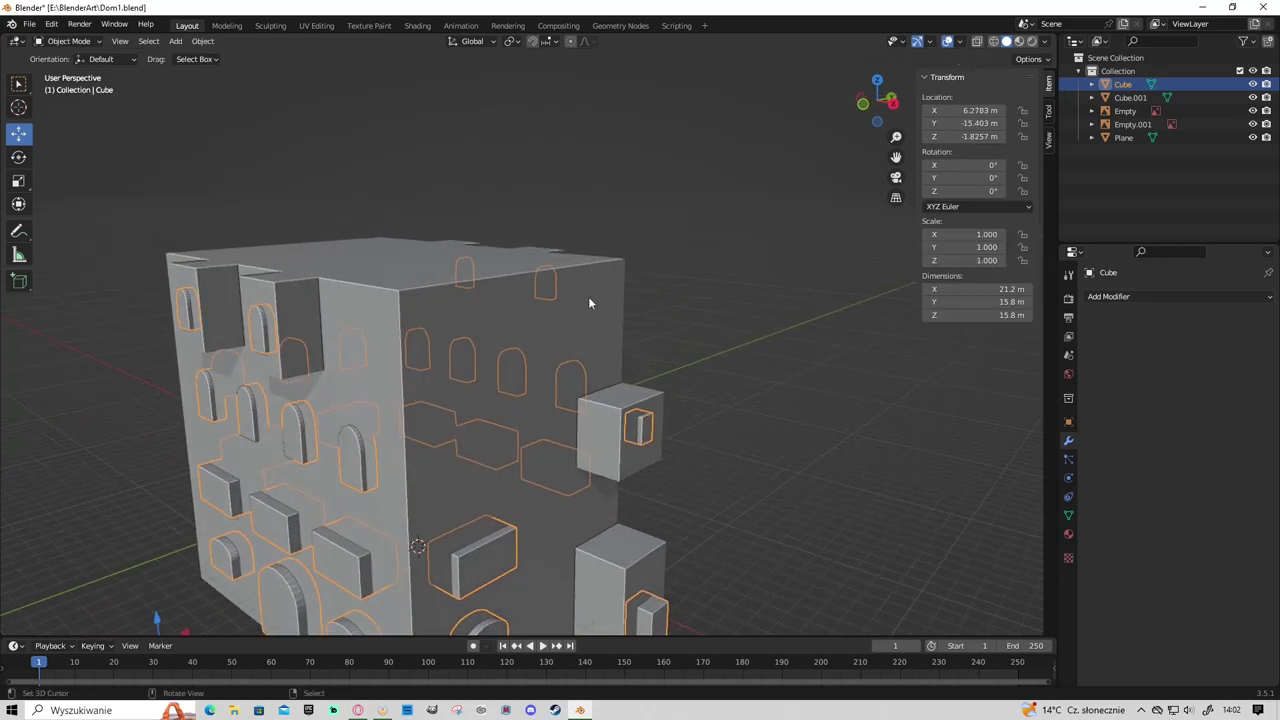
click(1252, 137)
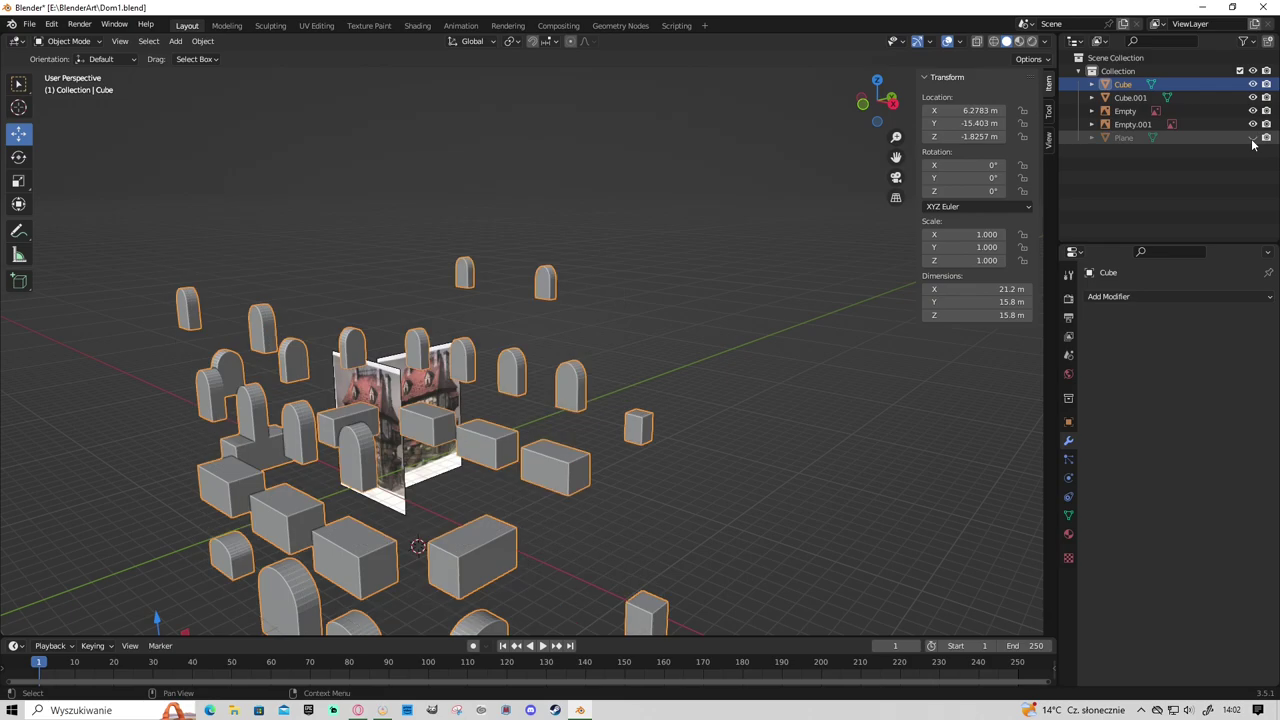
scroll(836, 361, down, 3)
click(1130, 97)
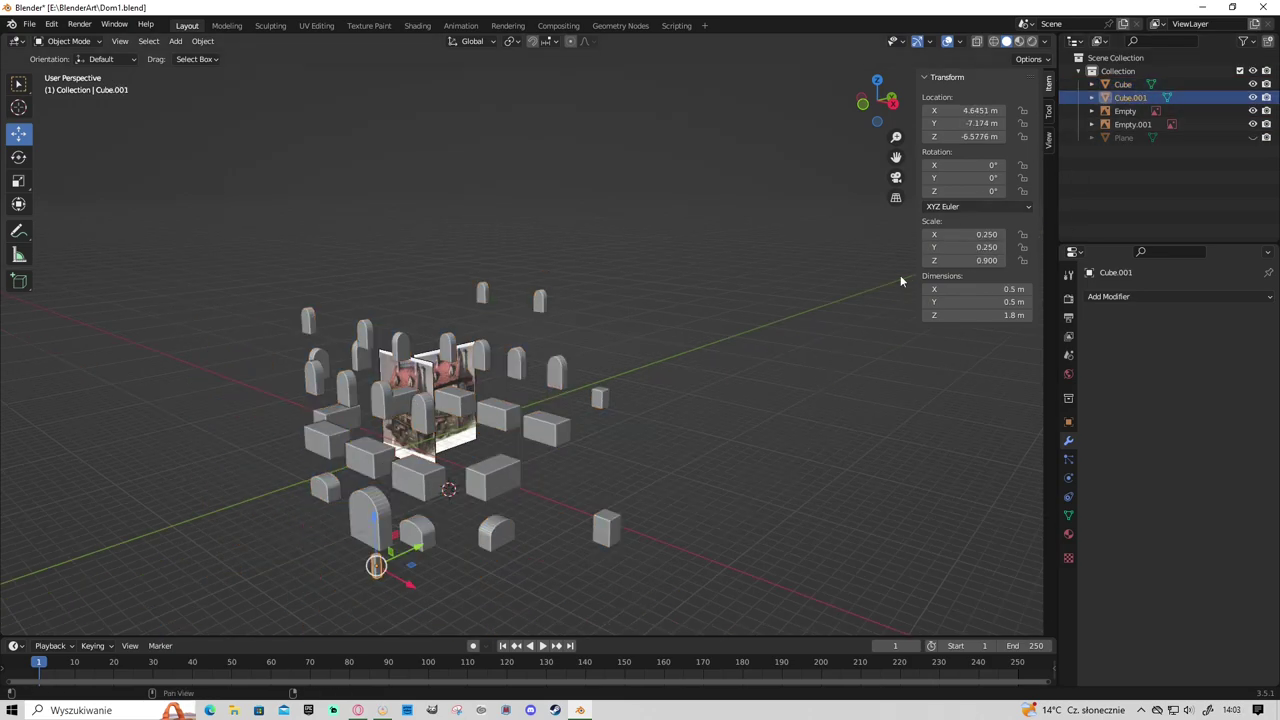
text(człowiek)
key(Return)
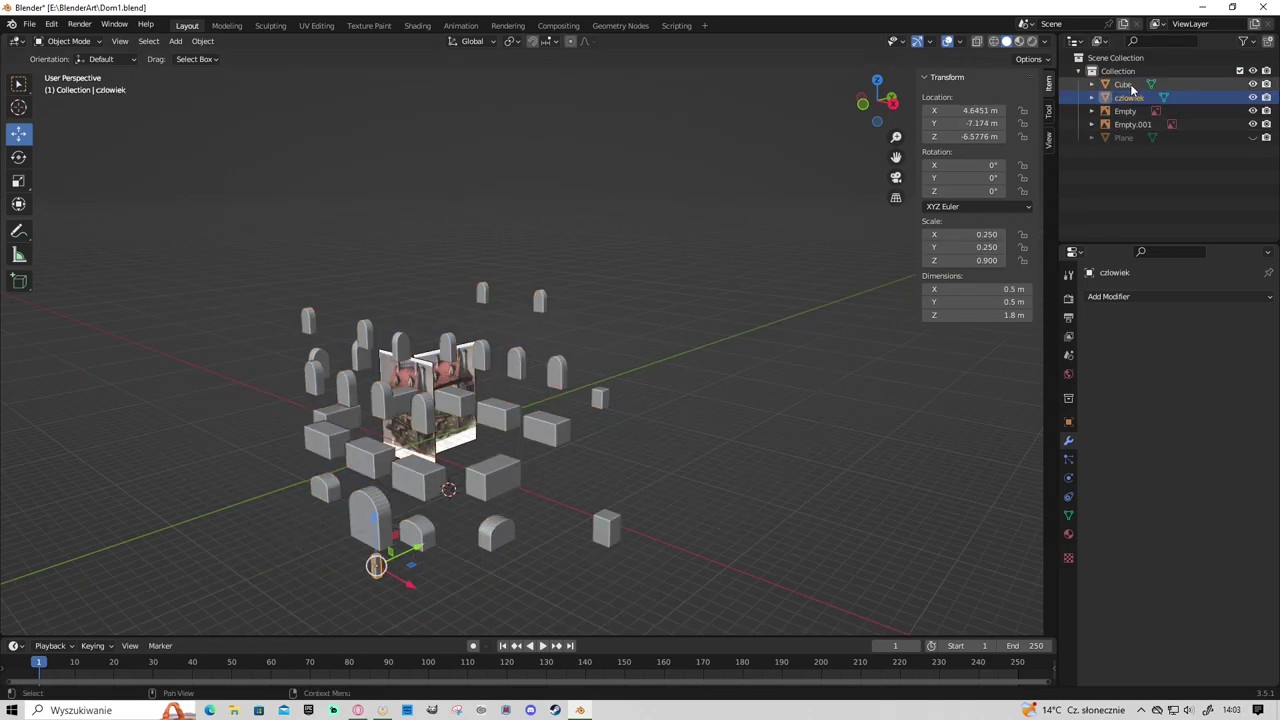
Rename the Cube object to oknadrzwi and the Plane object to baza.
double_click(1134, 85)
text(oknadrzwi)
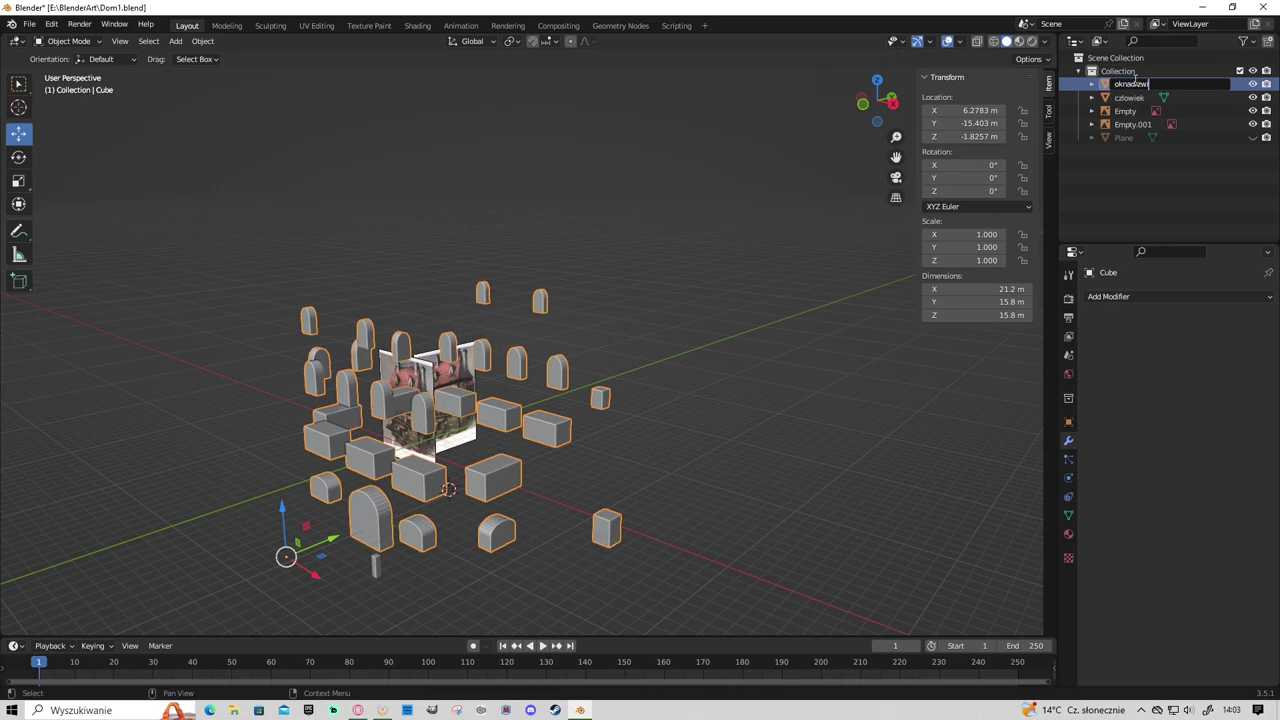
key(Return)
double_click(1133, 137)
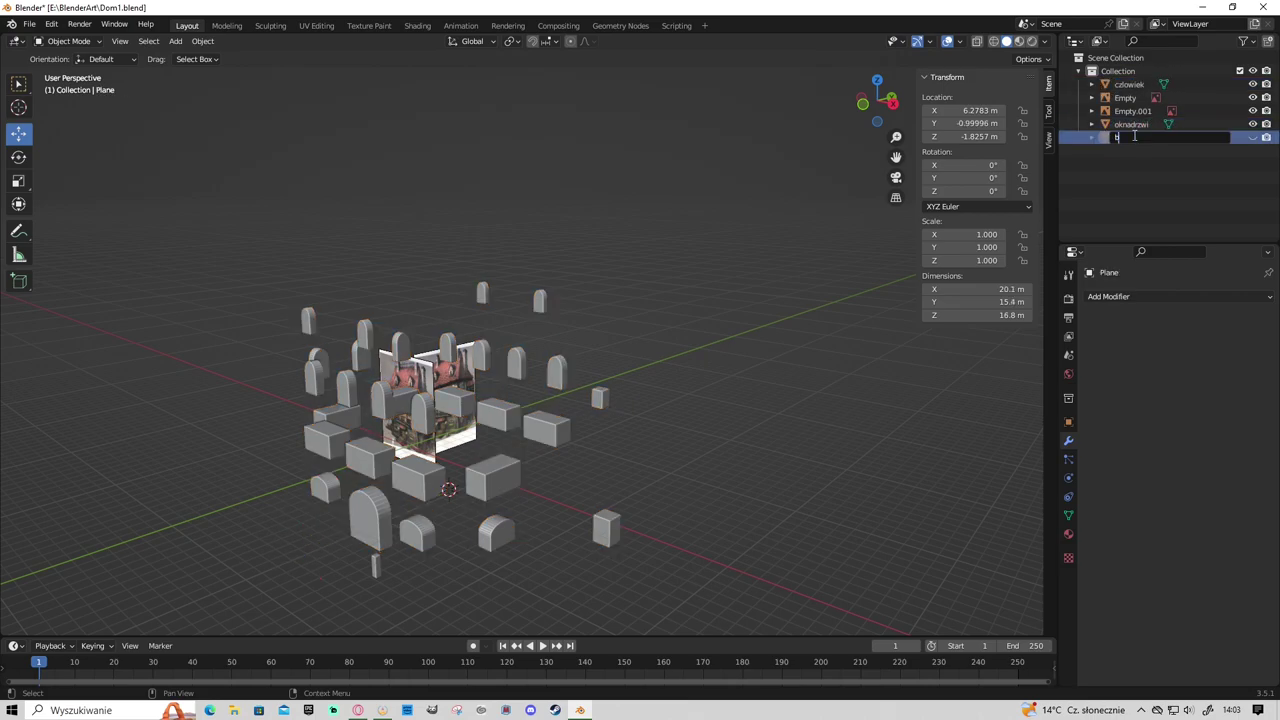
text(aza)
key(Return)
middle_drag(560, 430, 690, 425)
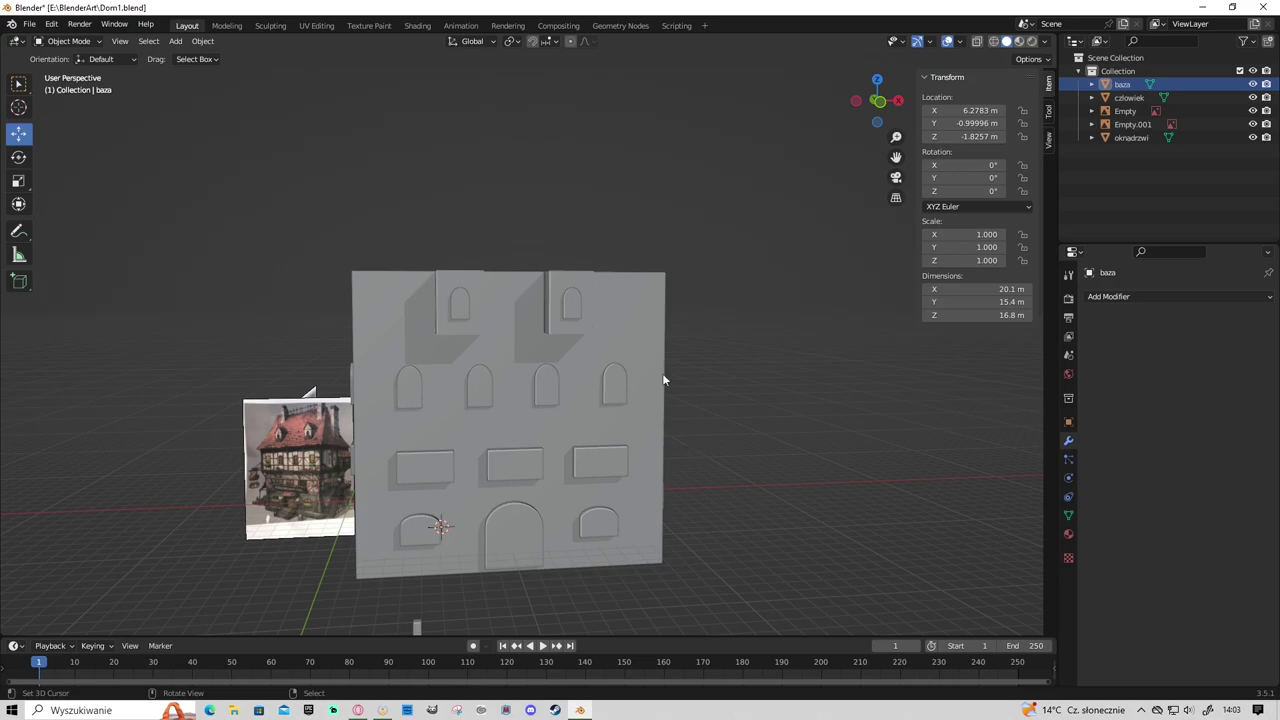
mouse_move(663, 380)
middle_down()
mouse_move(690, 413)
mouse_move(477, 353)
middle_up()
key(Tab)
Separate the house's top face into its own object, baza.001, and set its origin.
click(477, 353)
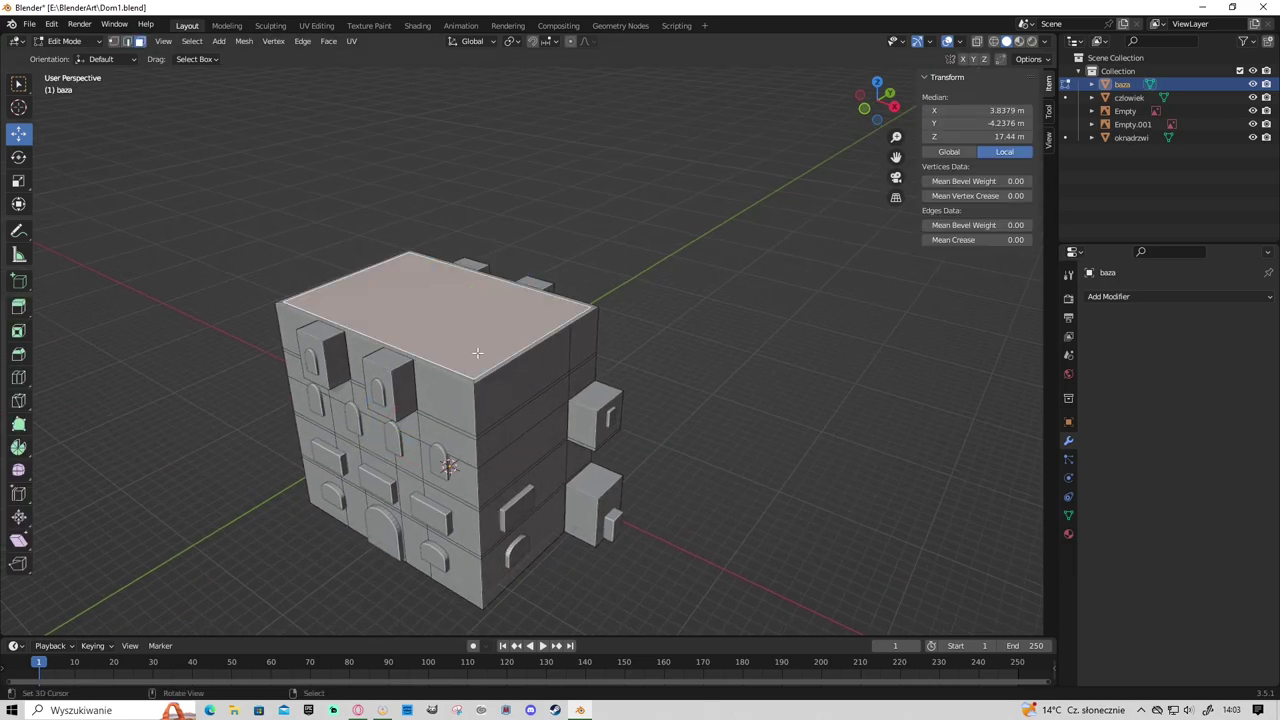
key(p)
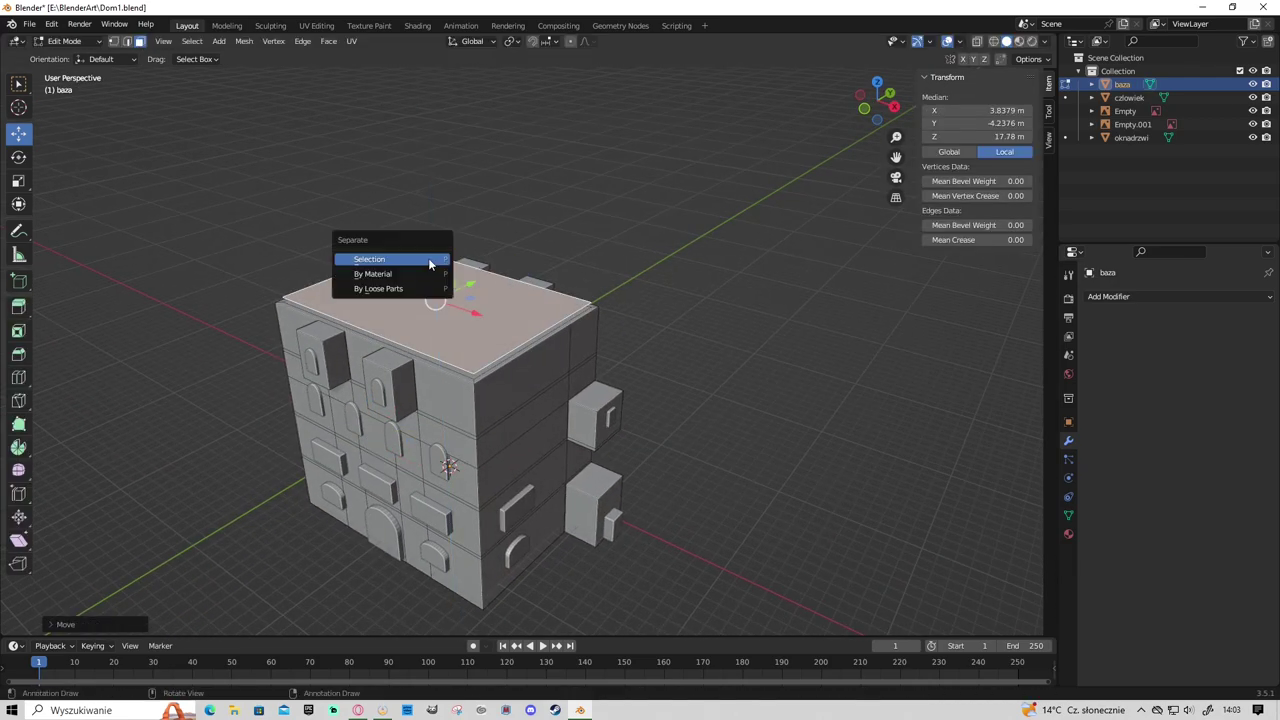
click(432, 262)
key(Tab)
click(481, 304)
click(203, 41)
click(380, 100)
Extrude the new roof face upward and scale its top down to a point.
key(Tab)
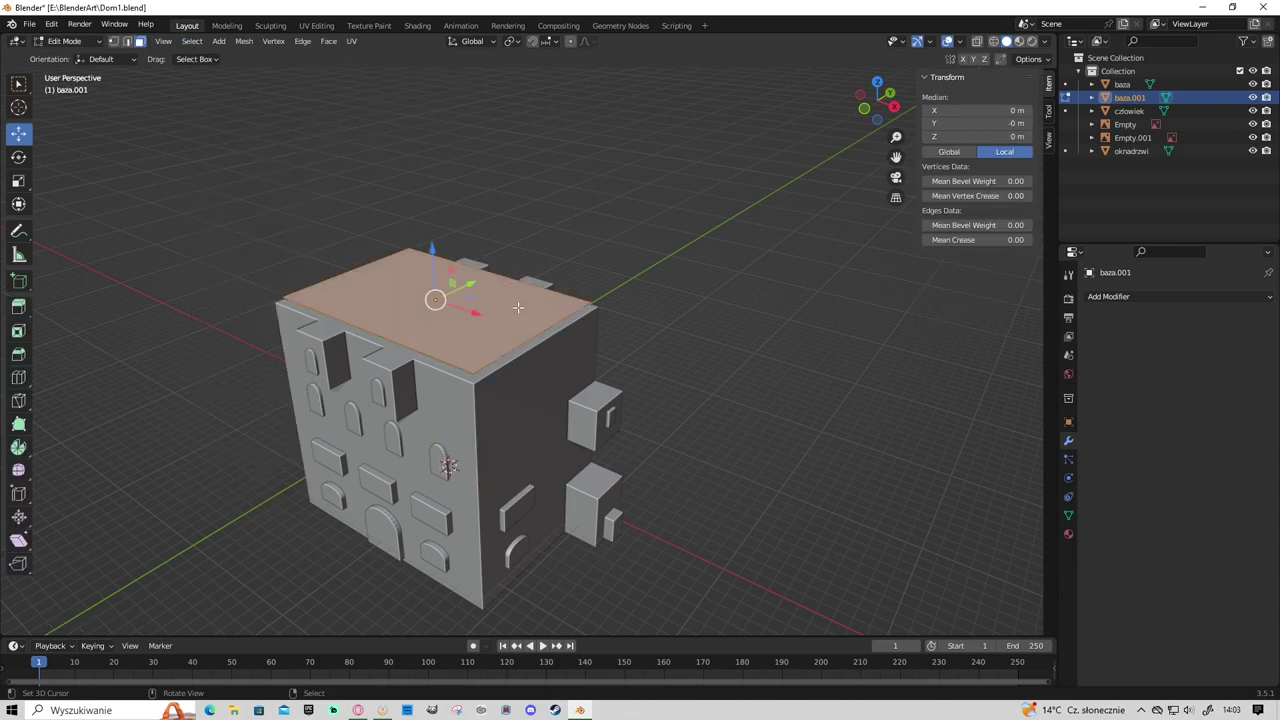
key(e)
click(422, 118)
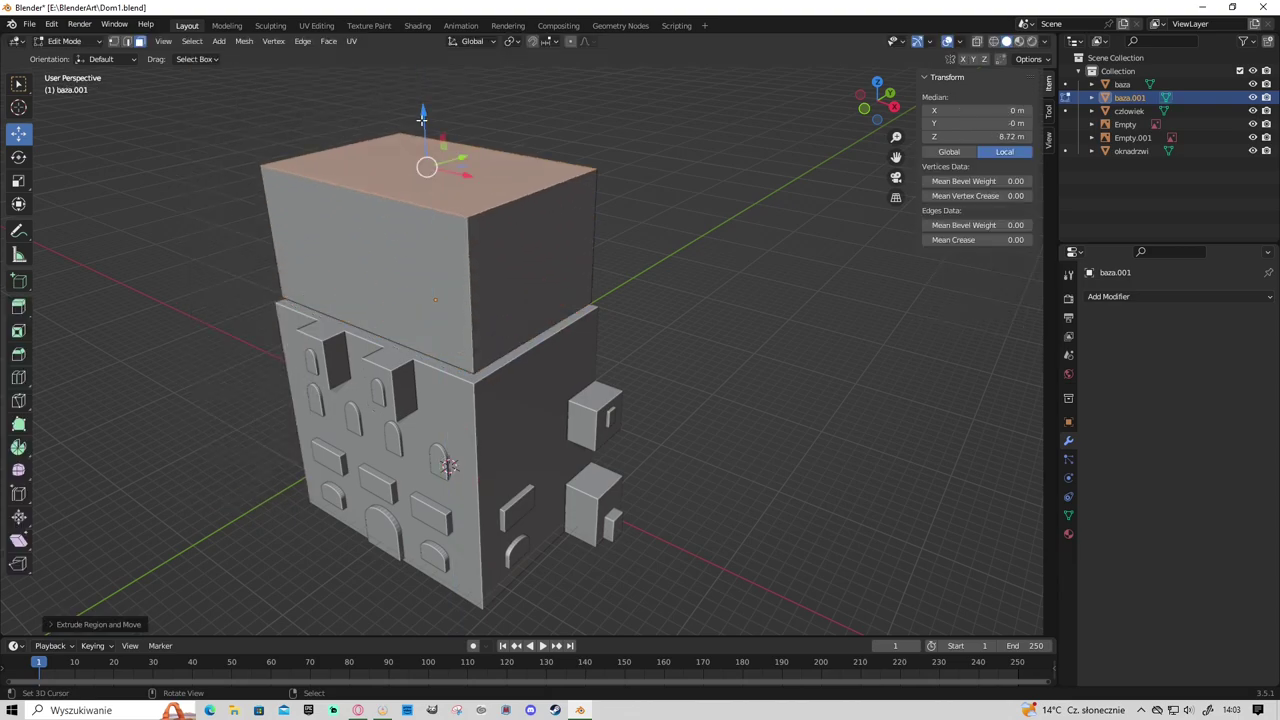
key(s)
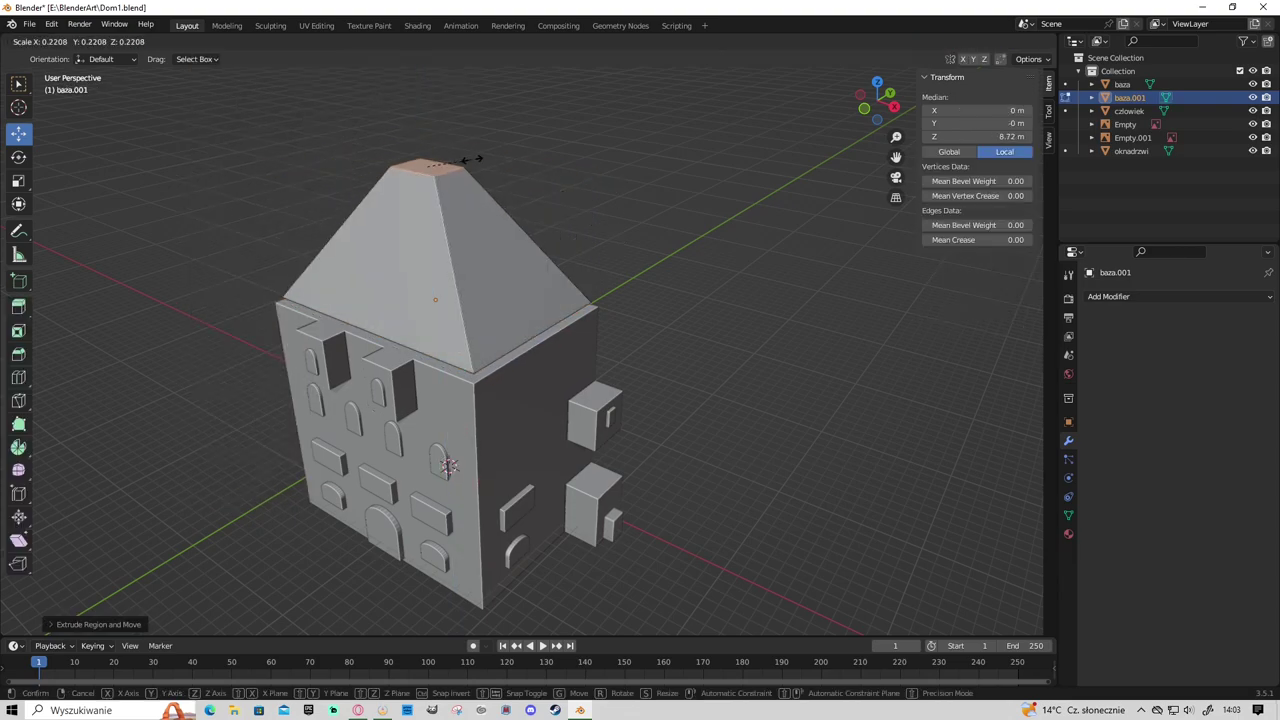
click(470, 159)
key(KP_1)
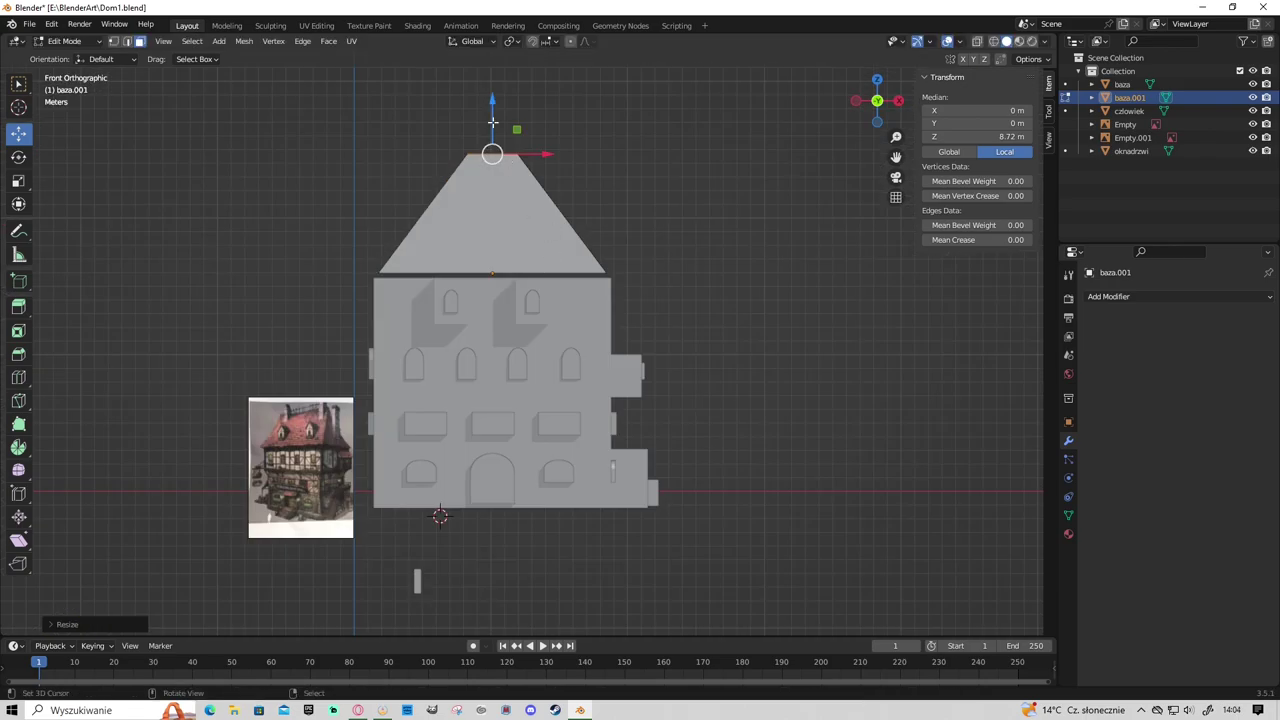
Widen the pyramid's pointed top into a flat roof top and adjust its height along Z.
middle_drag(492, 121, 578, 155)
key(KP_1)
key(s)
click(628, 184)
key(s)
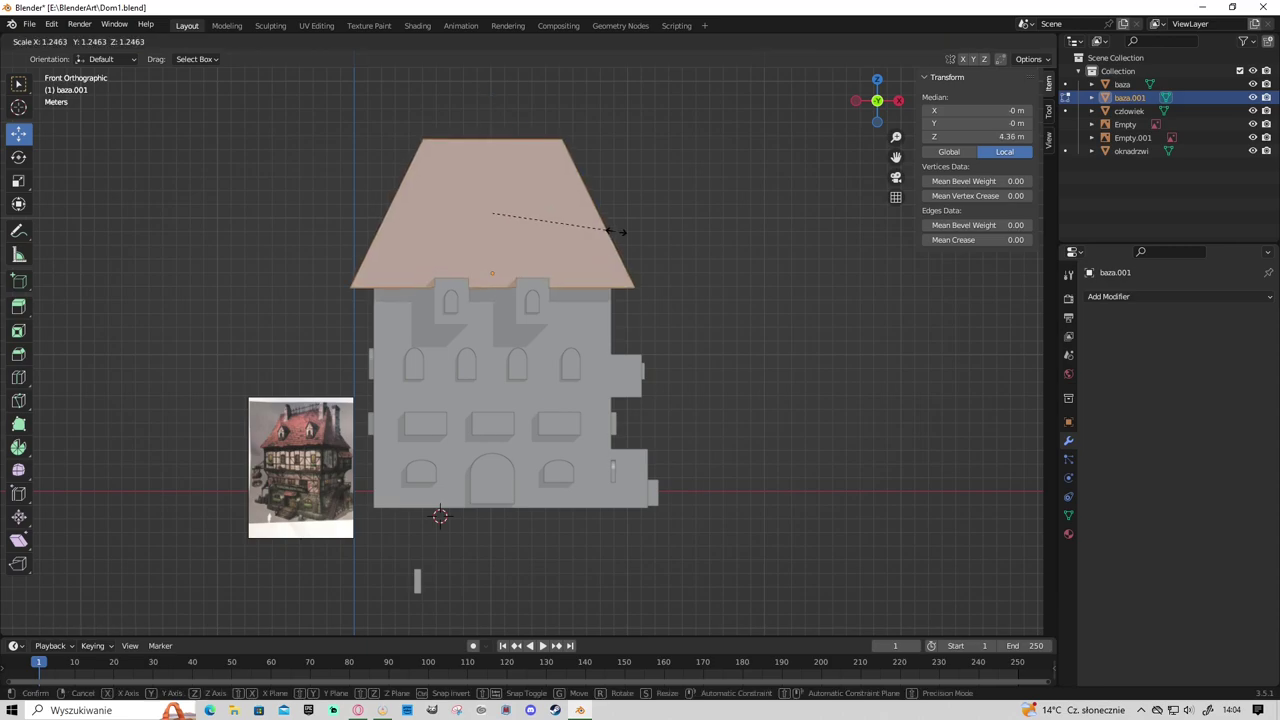
click(636, 240)
middle_drag(636, 262, 636, 272)
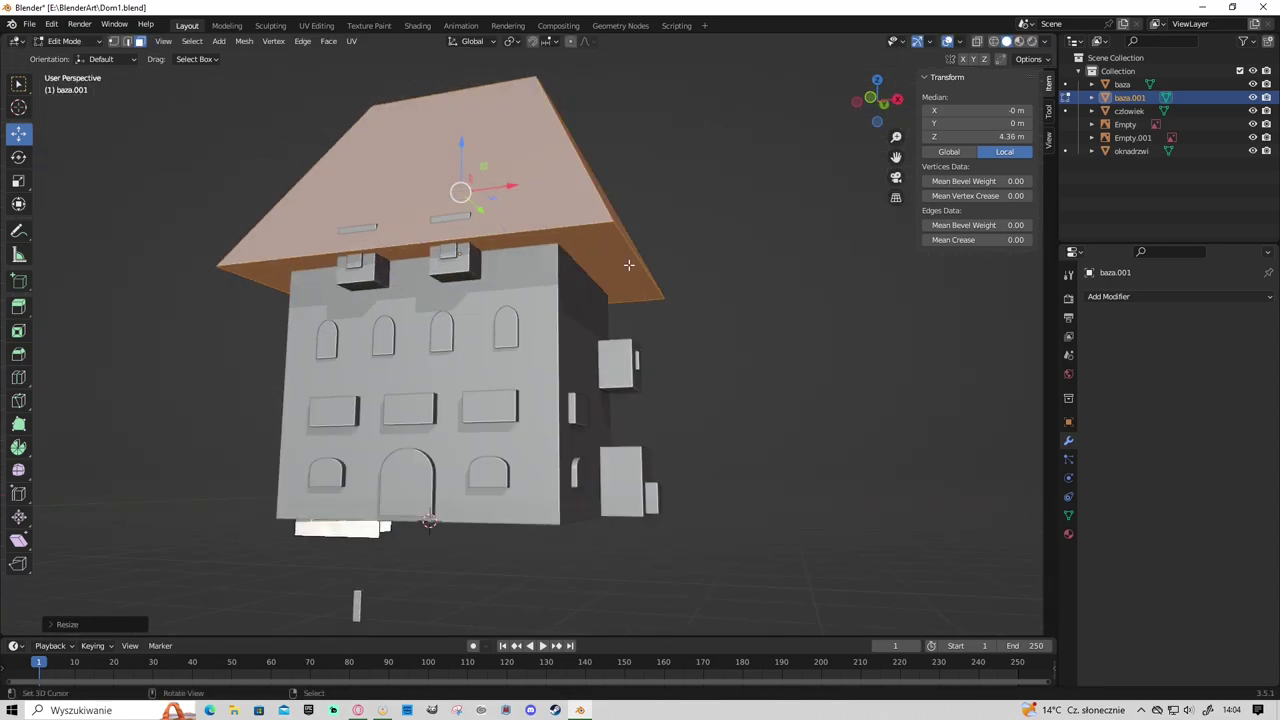
key(s)
click(636, 272)
key(g)
key(z)
click(520, 265)
Scale the roof and its top face along Y to set the front-to-back depth.
middle_drag(520, 265, 710, 309)
key(s)
key(y)
click(545, 265)
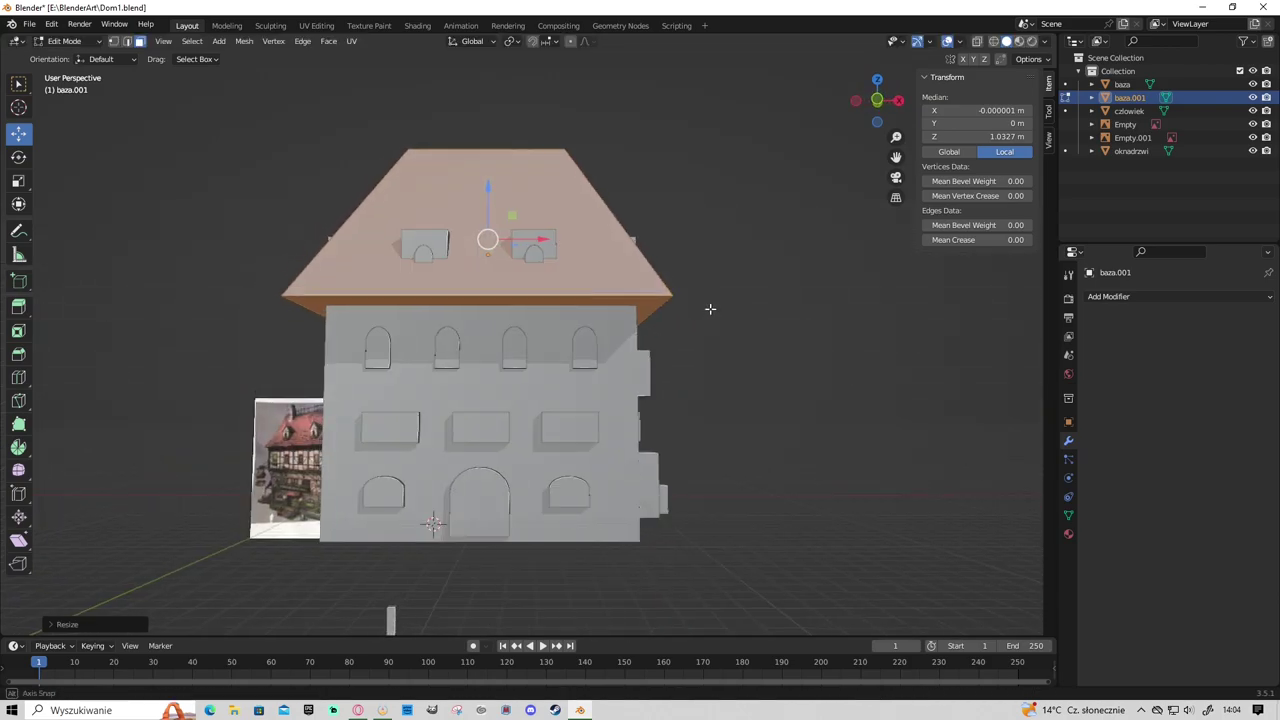
middle_drag(635, 377, 704, 391)
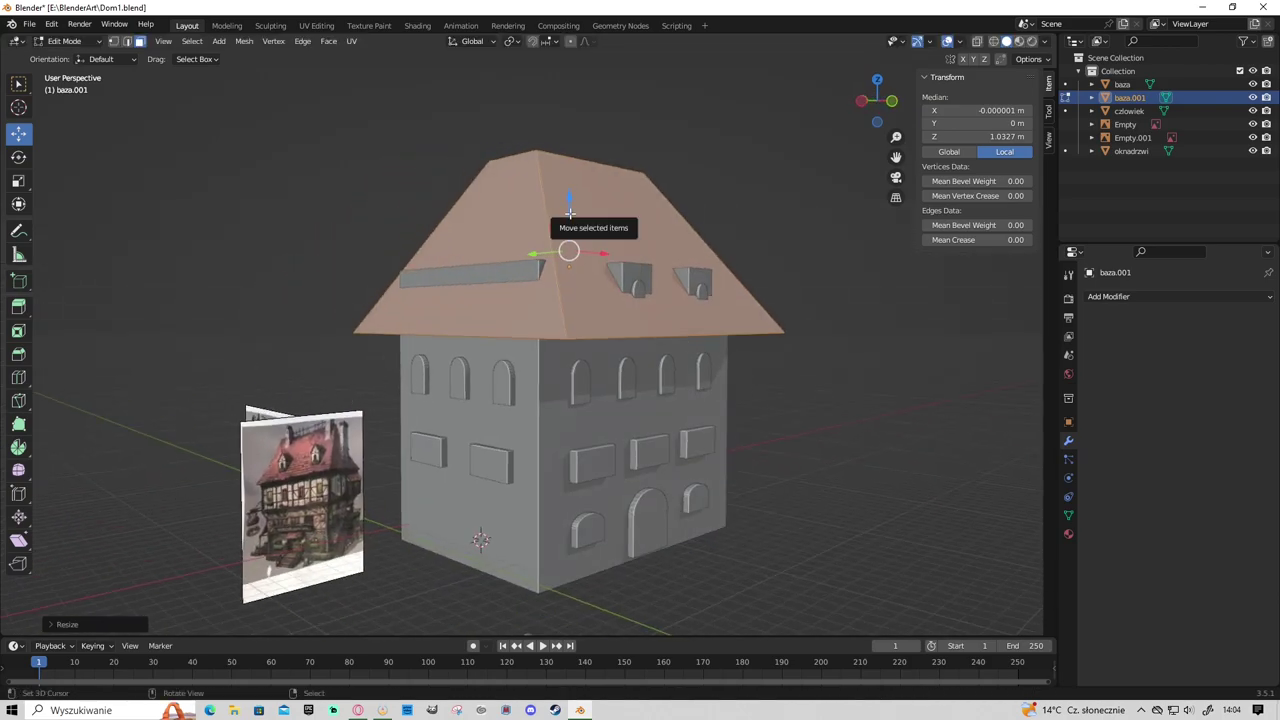
mouse_move(569, 212)
middle_down()
mouse_move(480, 232)
mouse_move(790, 304)
middle_up()
click(460, 238)
key(s)
key(y)
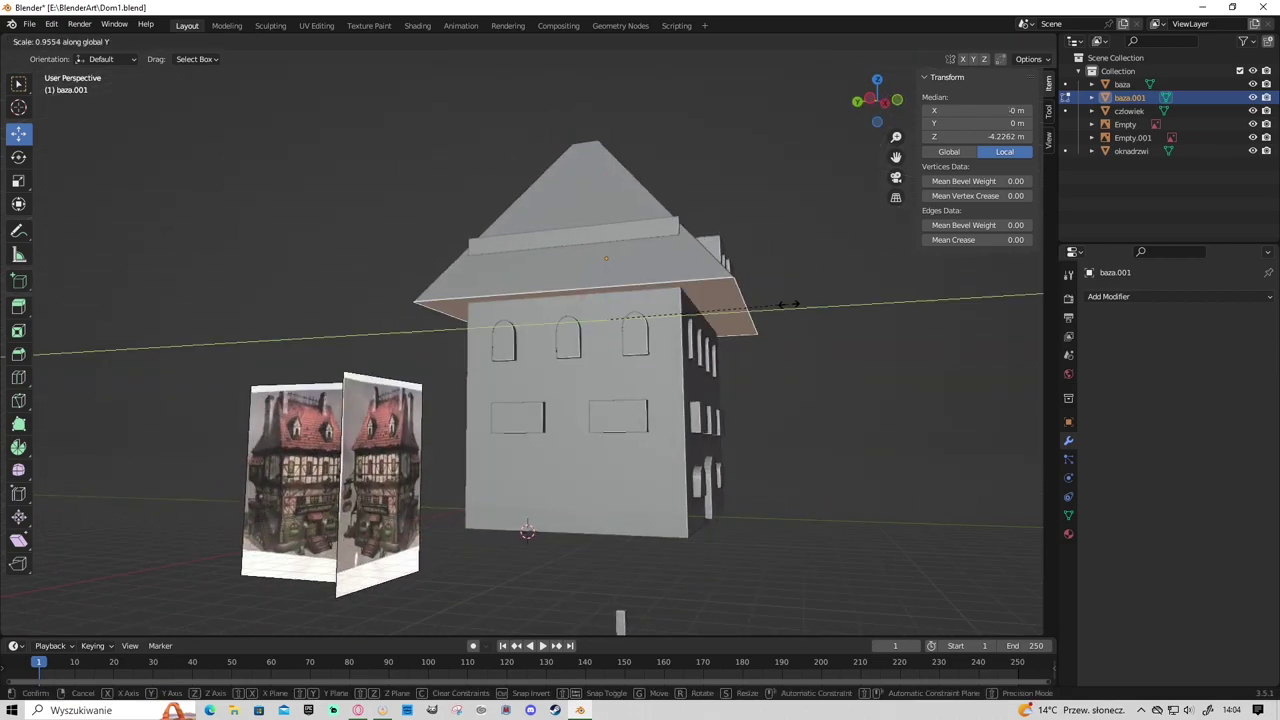
click(749, 289)
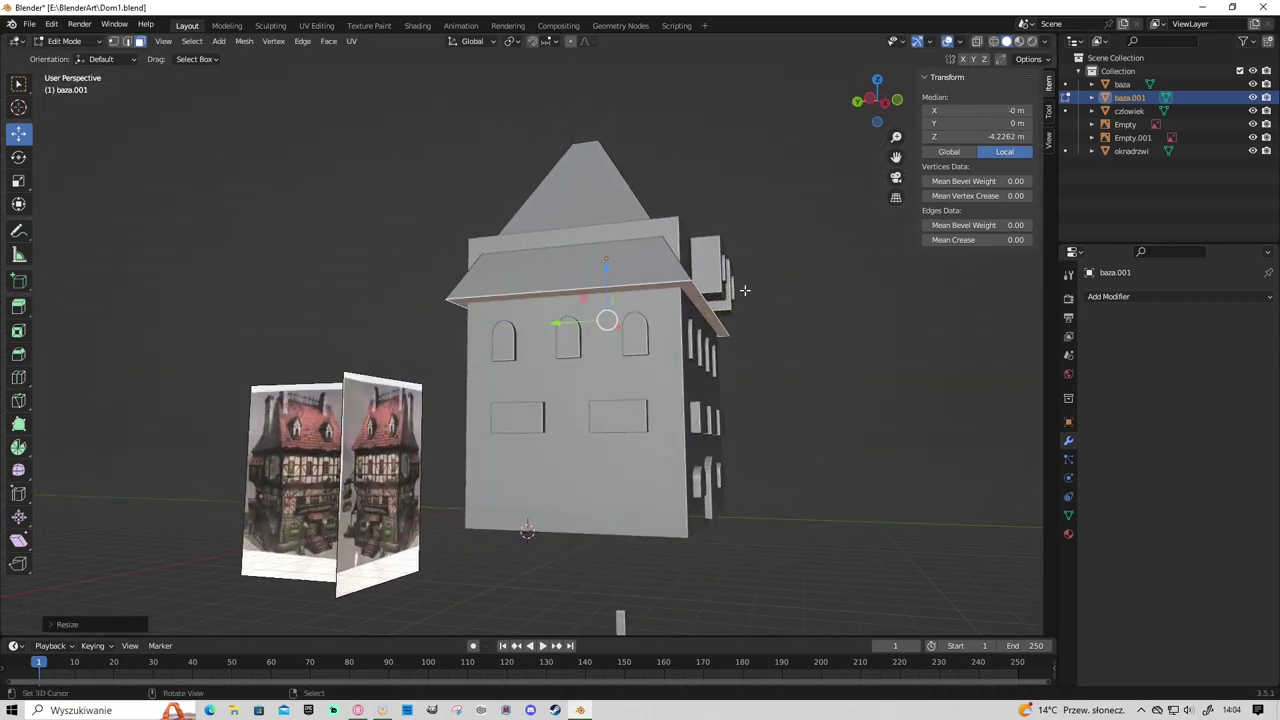
middle_drag(749, 289, 675, 357)
key(g)
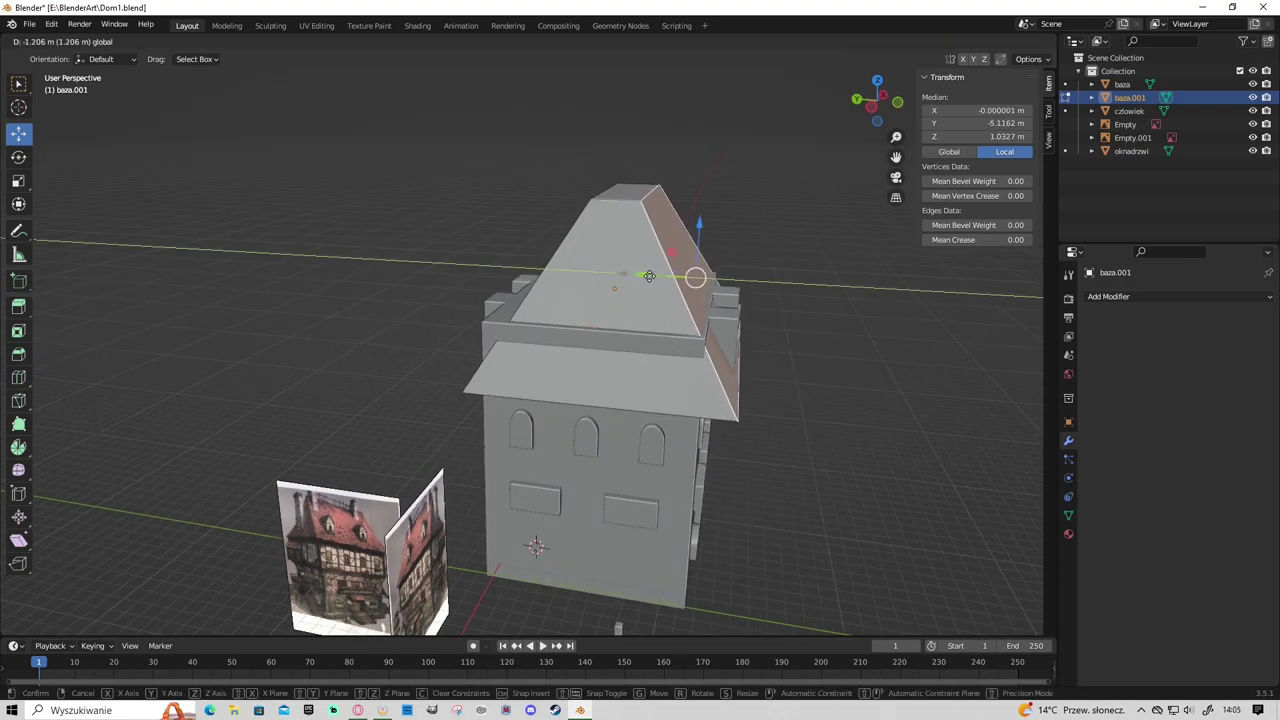
click(656, 279)
mouse_move(656, 279)
middle_down()
mouse_move(670, 341)
mouse_move(618, 283)
middle_up()
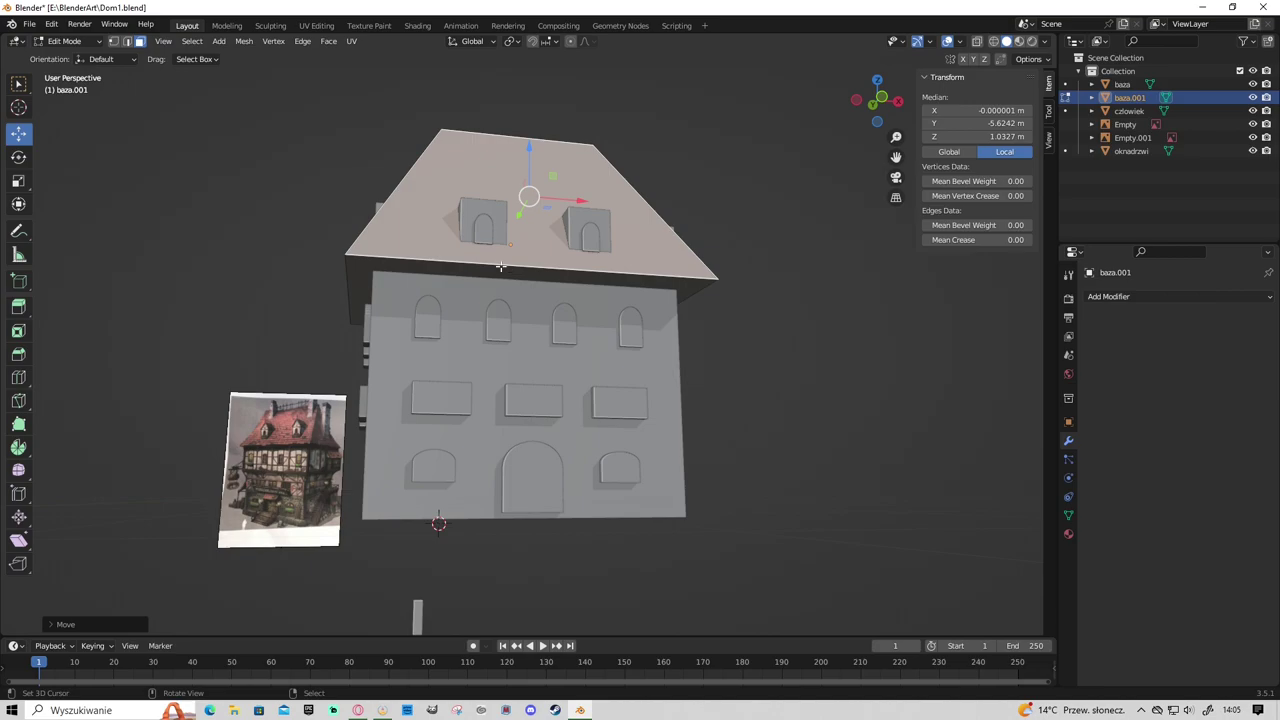
Add an edge loop near the roof base, raise it and scale it outward into an eave.
click(462, 241)
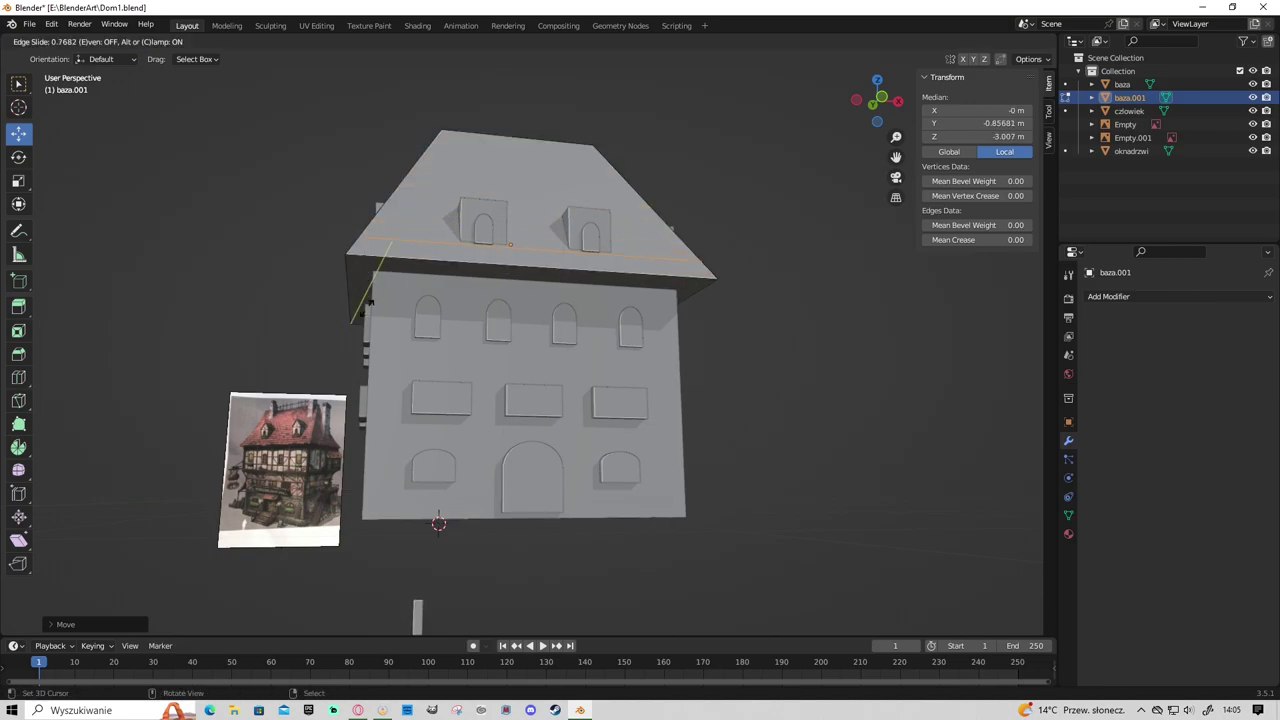
click(370, 303)
middle_drag(370, 303, 545, 245)
alt+click(545, 245)
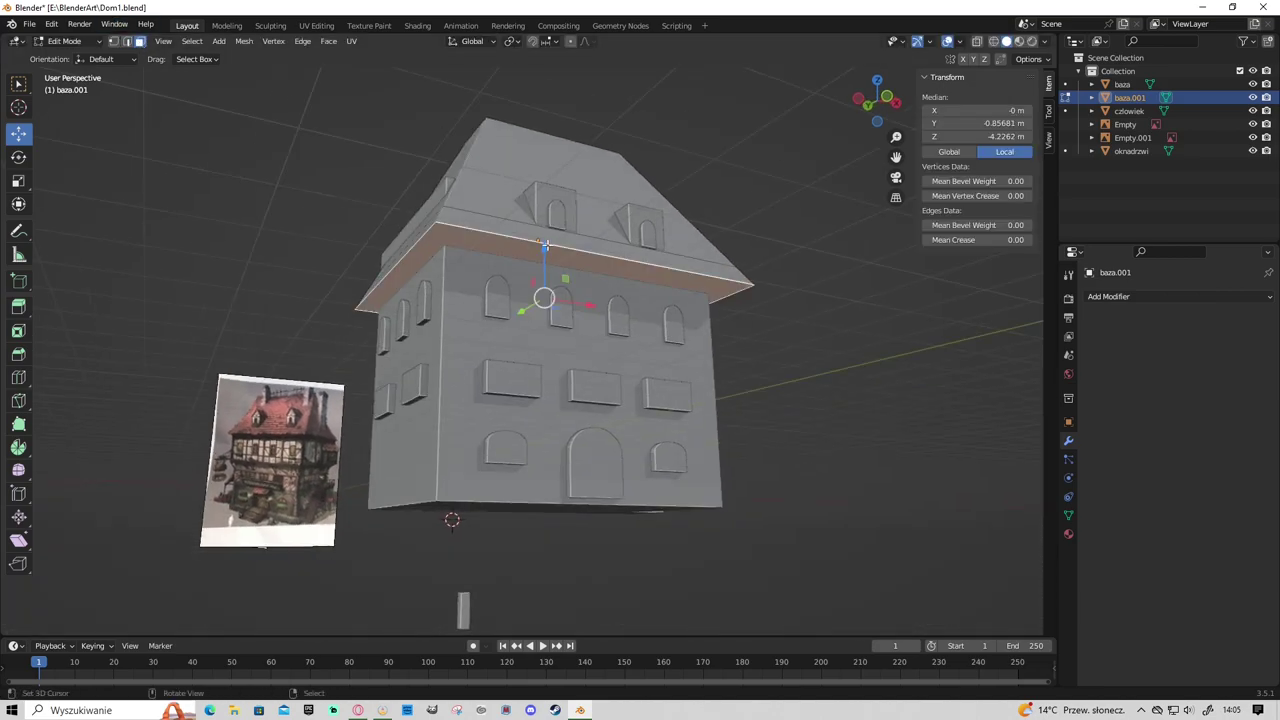
drag(545, 245, 545, 240)
click(548, 245)
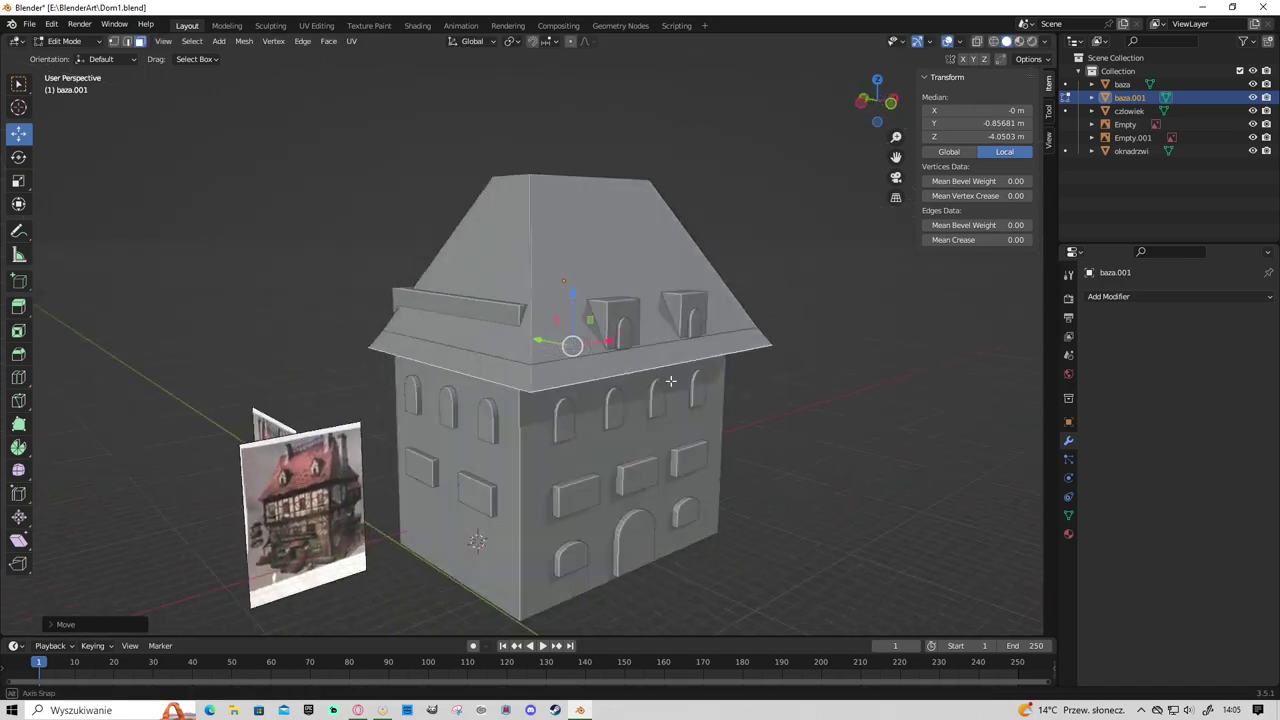
middle_drag(548, 245, 560, 330)
key(s)
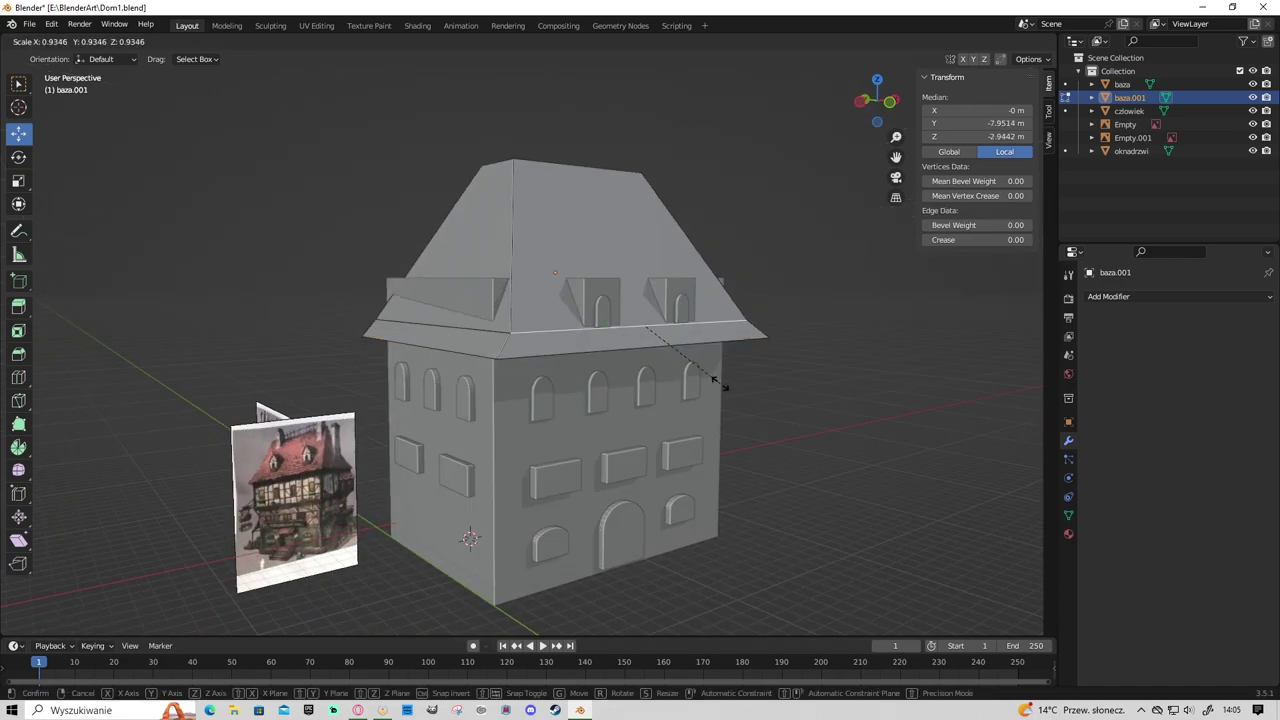
click(718, 382)
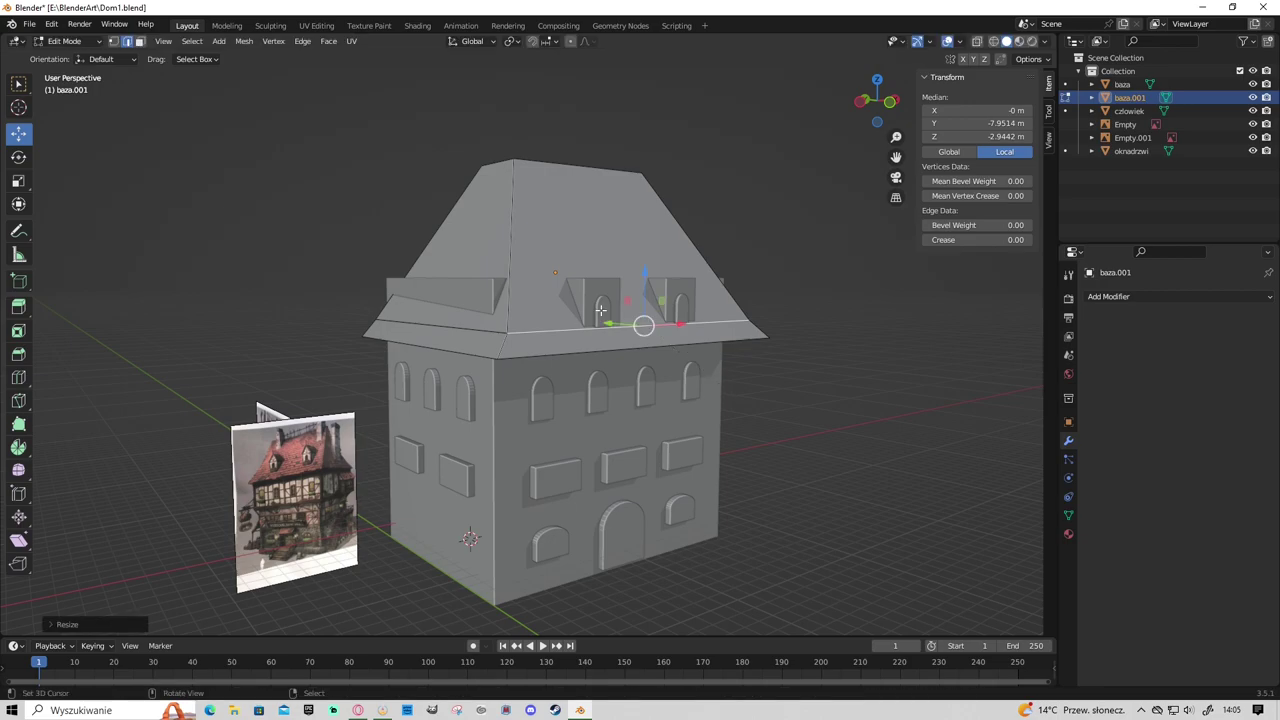
key(Tab)
click(605, 309)
key(Tab)
Raise the oknadrzwi dormer windows along Z onto the roof's front slope and nudge them along X.
middle_drag(605, 309, 600, 316)
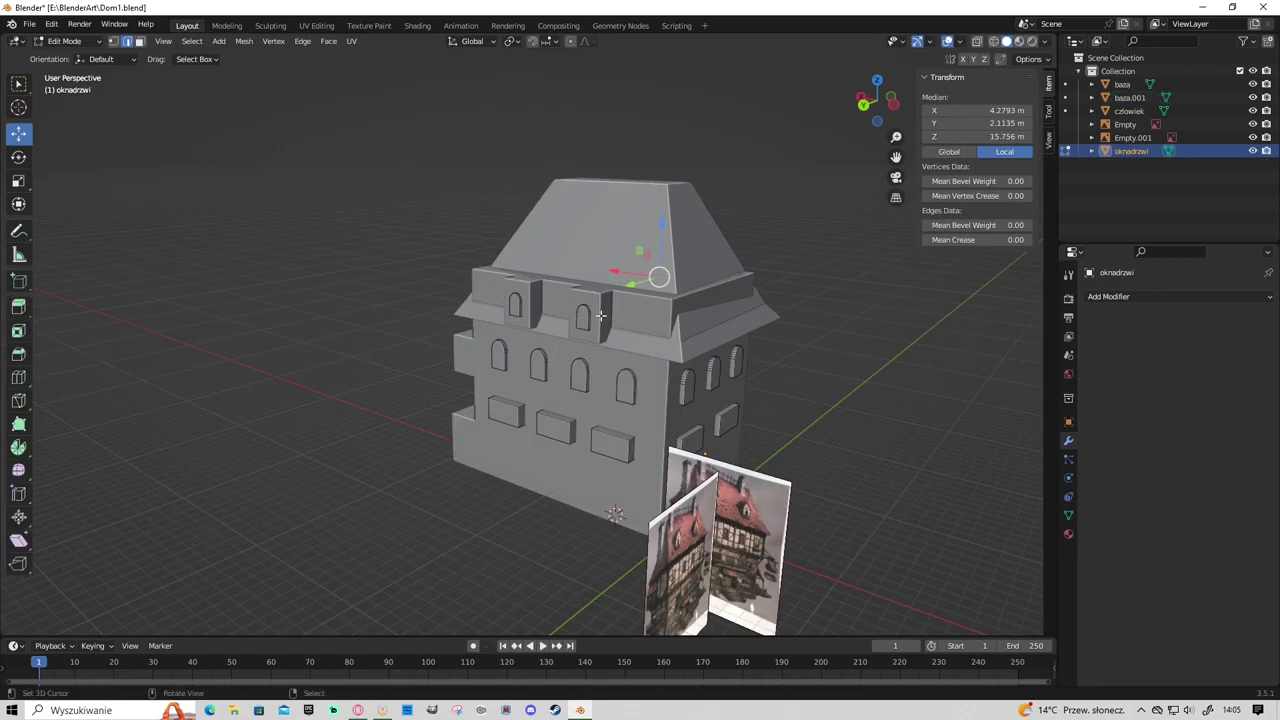
middle_drag(694, 292, 581, 311)
key(g)
click(581, 311)
key(KP_1)
key(g)
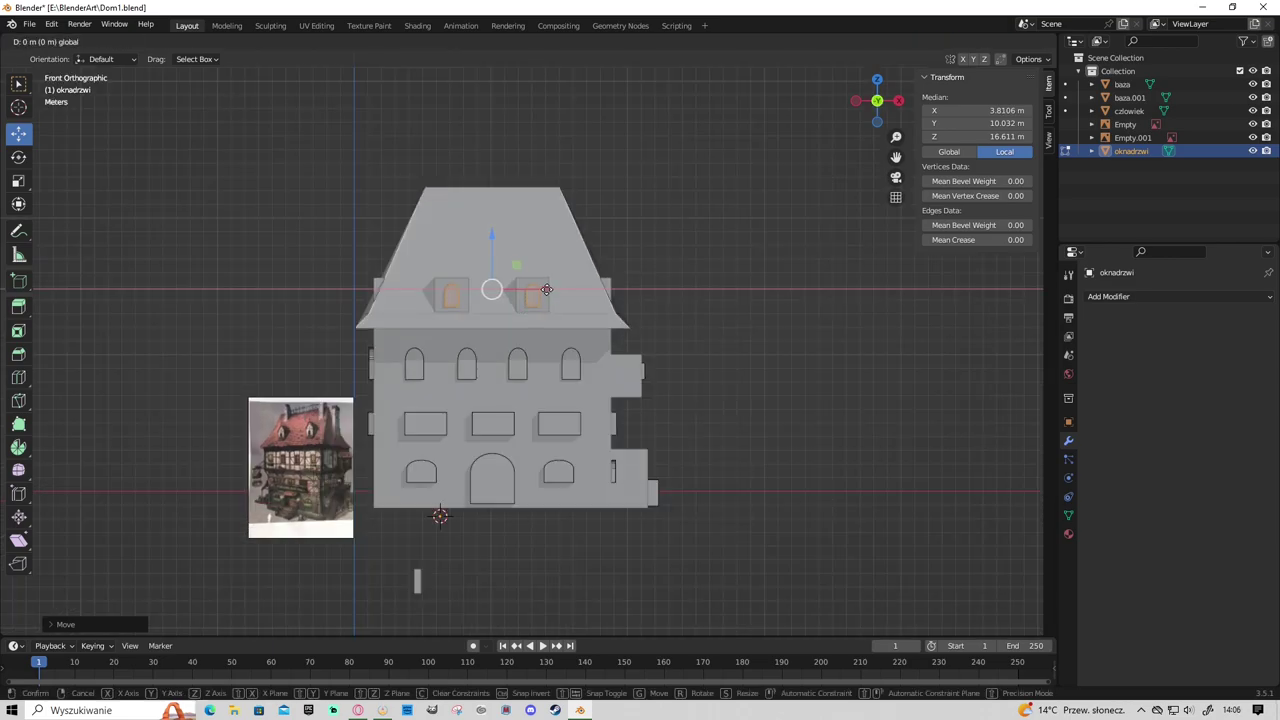
key(z)
click(547, 290)
drag(547, 290, 558, 290)
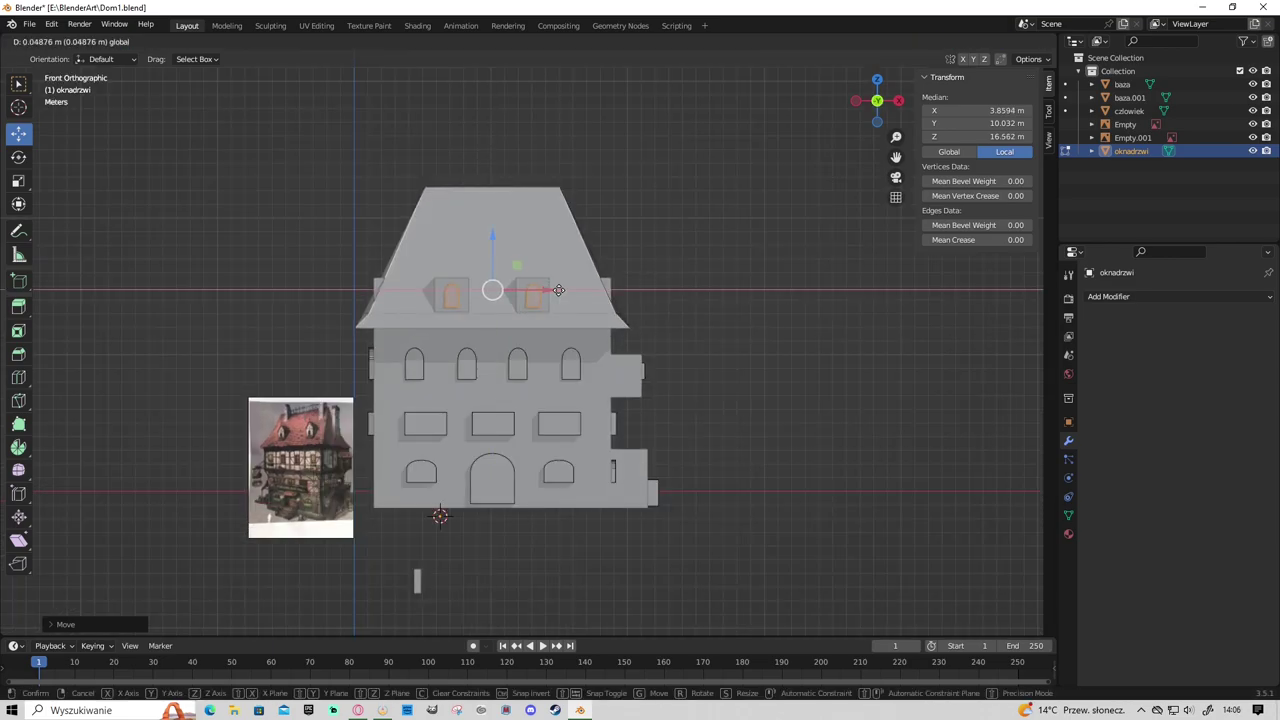
Move and scale the roof's lower edge loop, then select the left-side roof faces.
key(Tab)
click(540, 230)
key(Tab)
mouse_move(560, 260)
middle_down()
mouse_move(584, 240)
mouse_move(585, 297)
mouse_move(560, 280)
middle_up()
key(g)
key(g)
click(584, 240)
key(s)
click(640, 262)
click(309, 129)
Push the selected lower roof faces along Y toward an upright attic wall.
alt+click(508, 306)
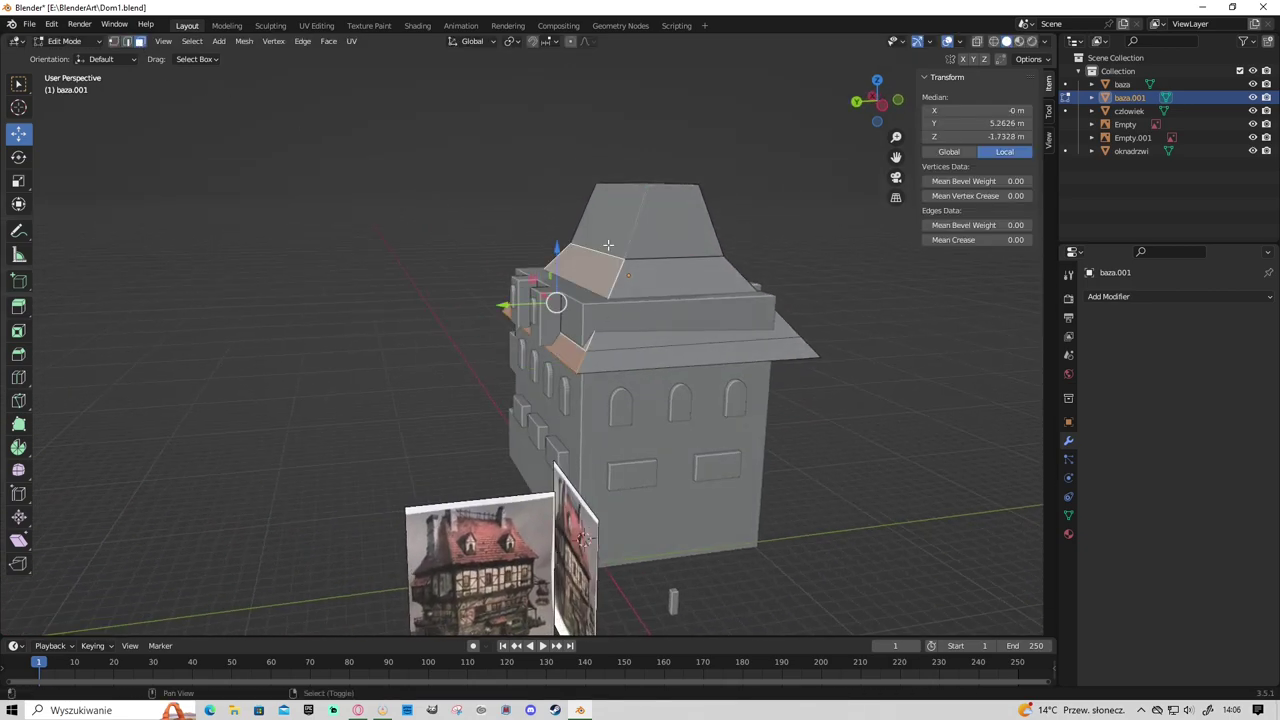
drag(530, 270, 508, 277)
mouse_move(508, 277)
middle_down()
mouse_move(681, 323)
mouse_move(648, 259)
middle_up()
drag(648, 259, 595, 263)
Push the roof edges outward along X to widen the side eaves around the dormers.
click(474, 261)
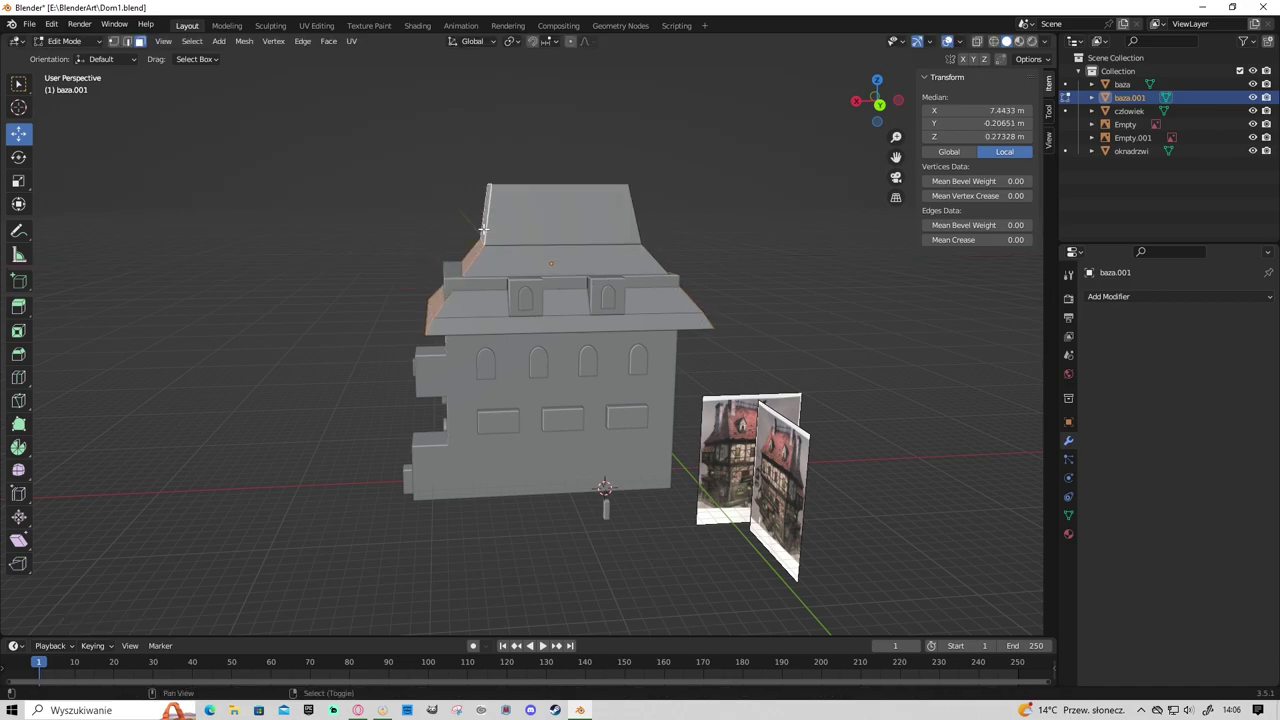
drag(395, 261, 415, 261)
middle_drag(415, 261, 557, 266)
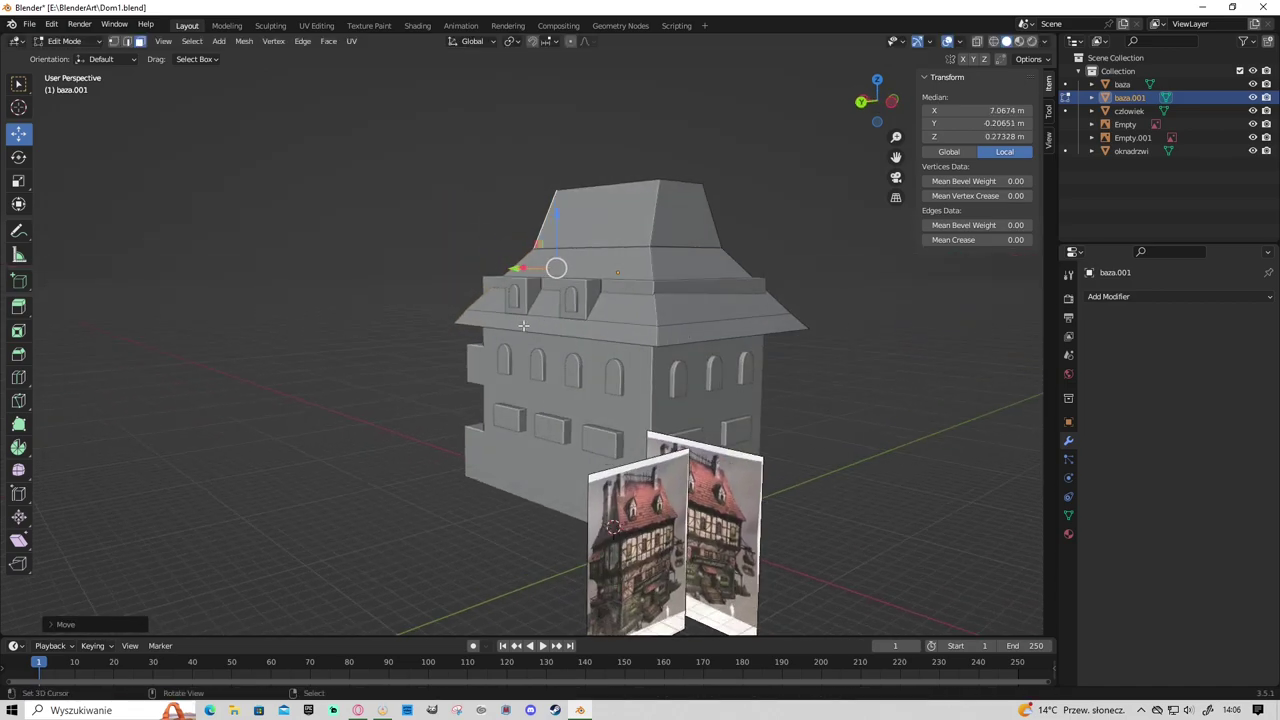
drag(557, 266, 536, 267)
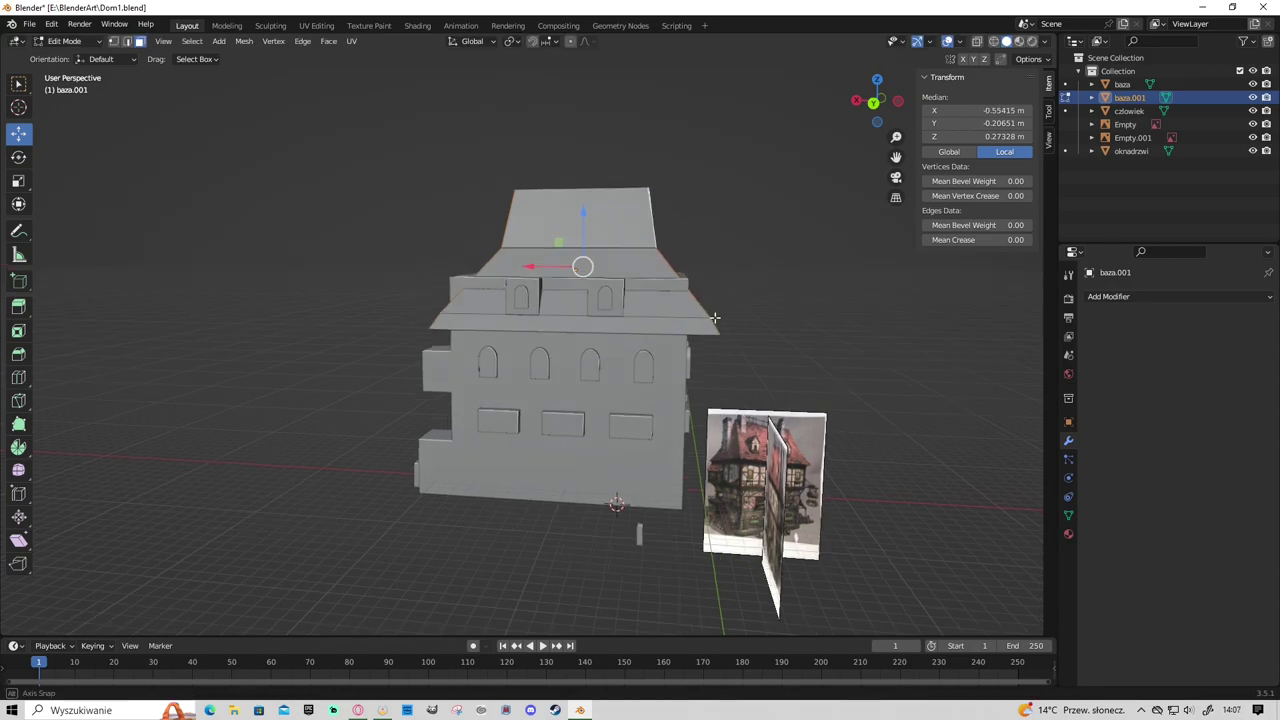
mouse_move(536, 267)
middle_down()
mouse_move(651, 261)
mouse_move(386, 306)
middle_up()
click(651, 261)
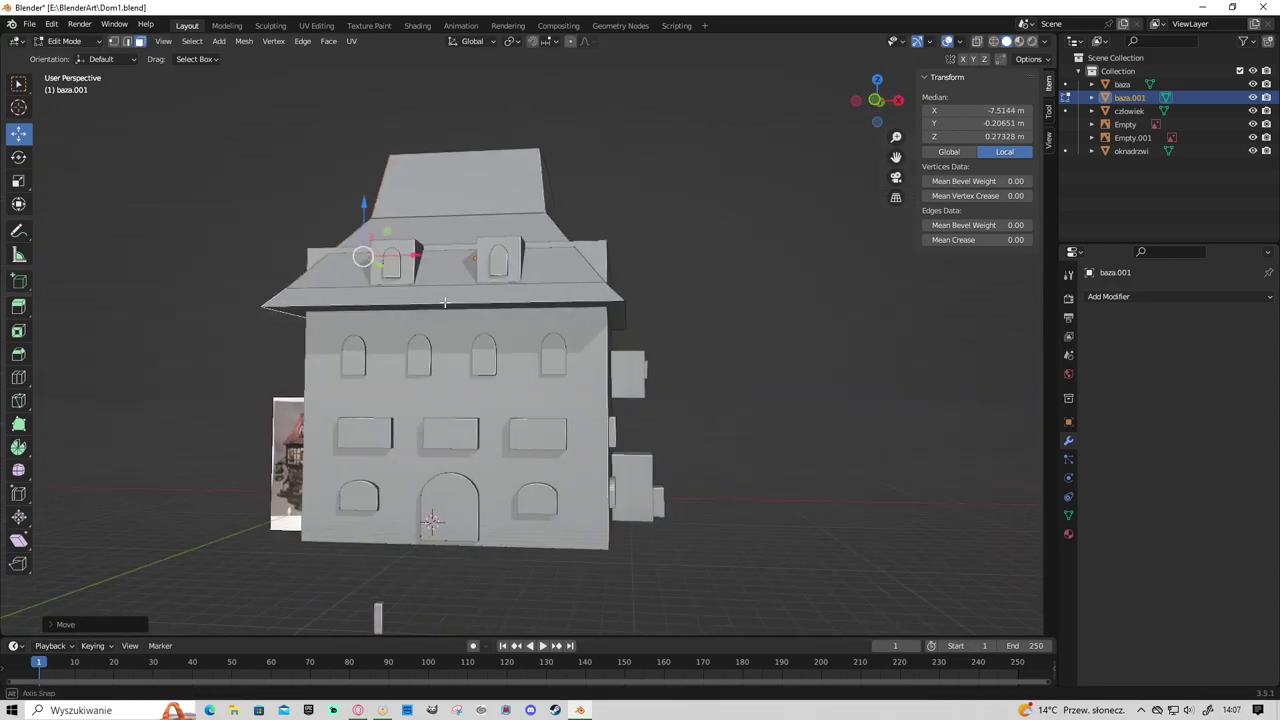
key(Tab)
click(386, 306)
key(Tab)
middle_drag(444, 336, 400, 300)
In front wireframe view, select the top row of wall vertices and narrow them along X.
key(KP_1)
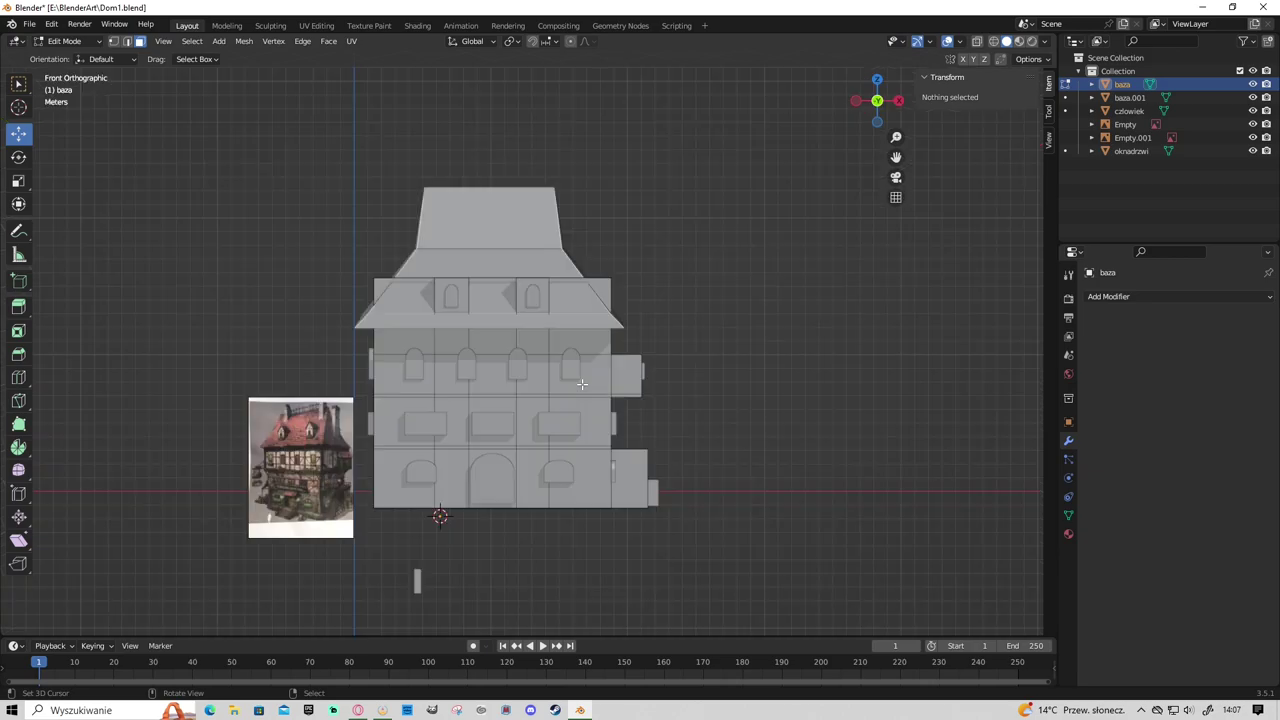
key(shift+z)
drag(349, 266, 670, 284)
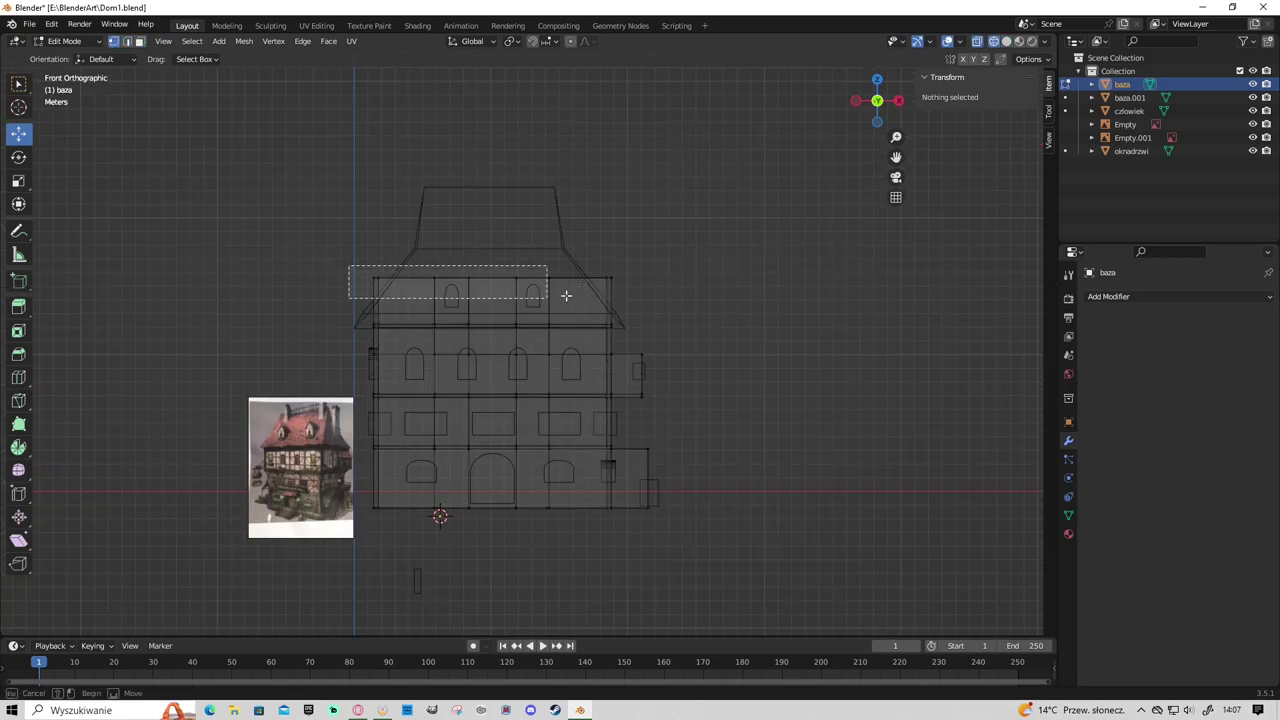
key(s)
key(Escape)
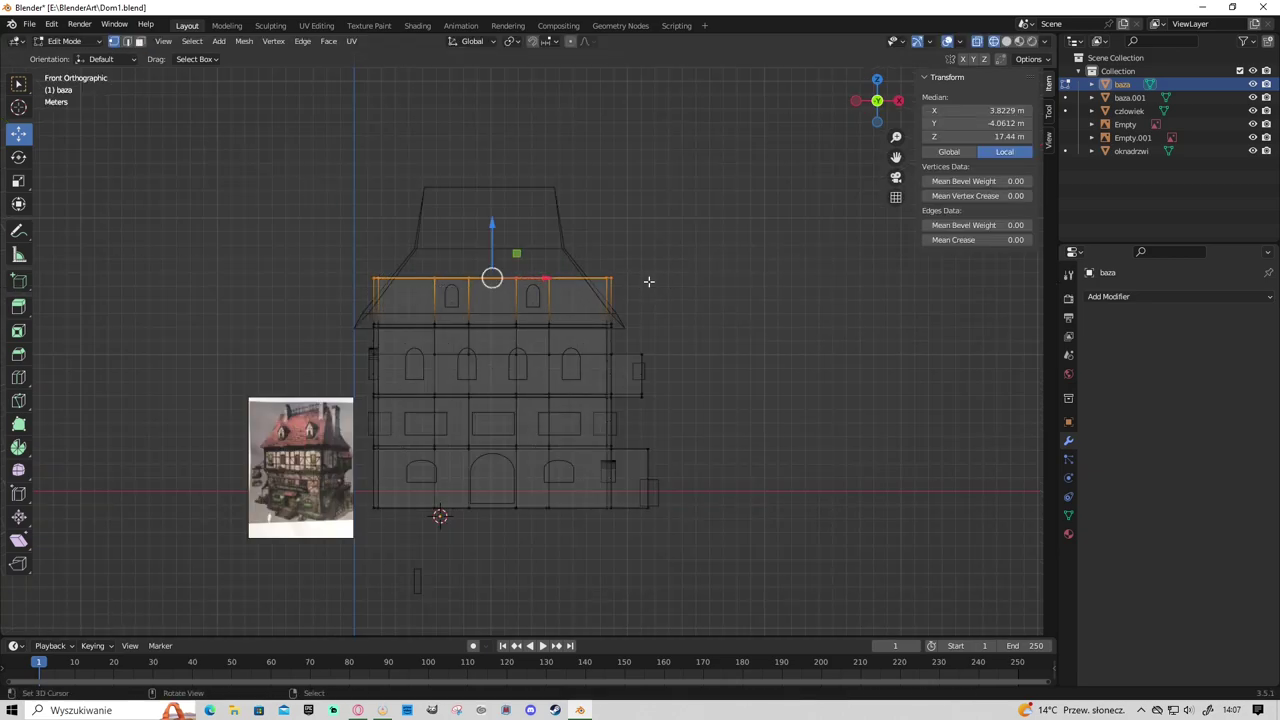
key(s)
key(x)
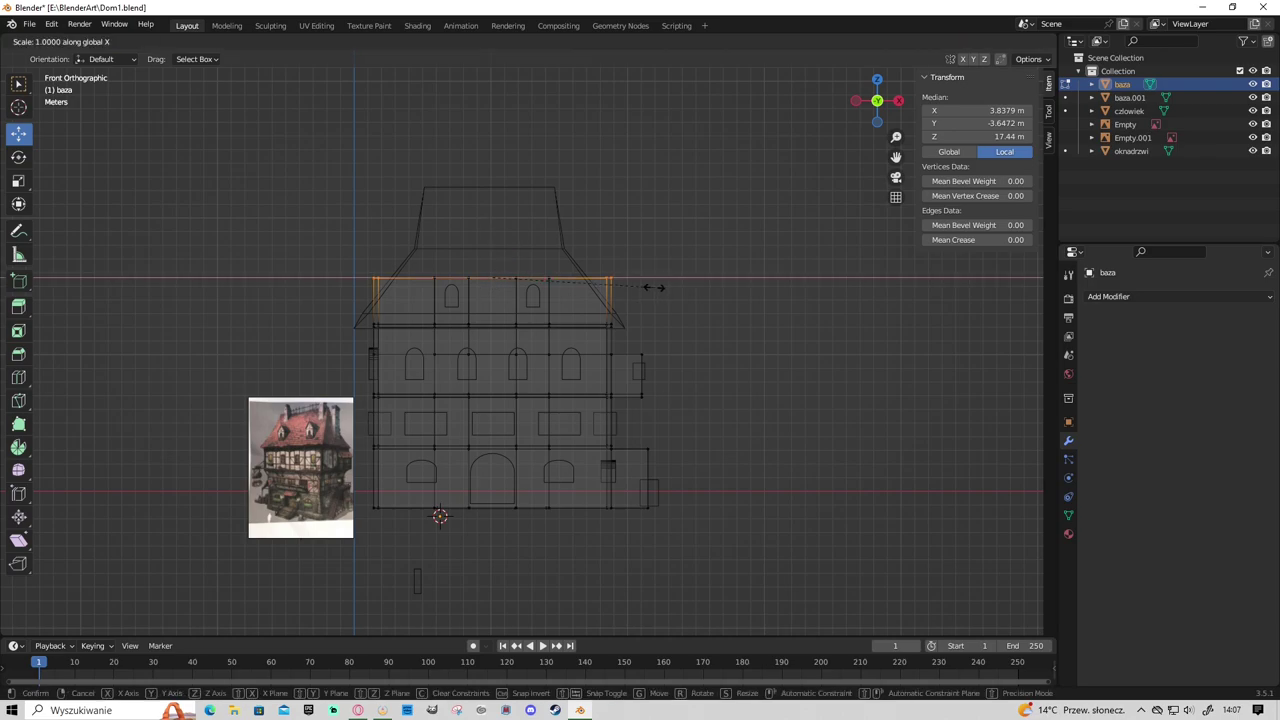
click(607, 280)
Scale the top wall vertices along Y to reduce their front-to-back depth.
mouse_move(603, 280)
middle_down()
mouse_move(569, 386)
mouse_move(440, 392)
mouse_move(460, 420)
mouse_move(497, 272)
middle_up()
key(alt+z)
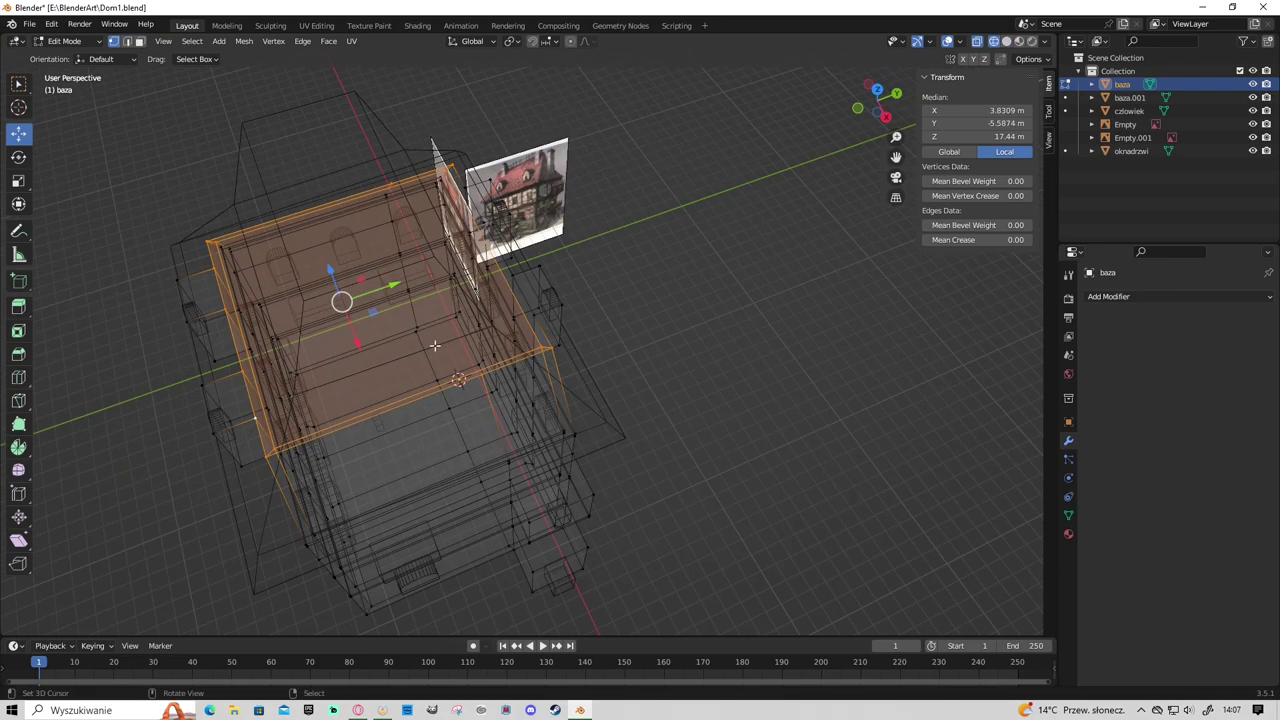
middle_drag(630, 254, 580, 277)
key(alt+z)
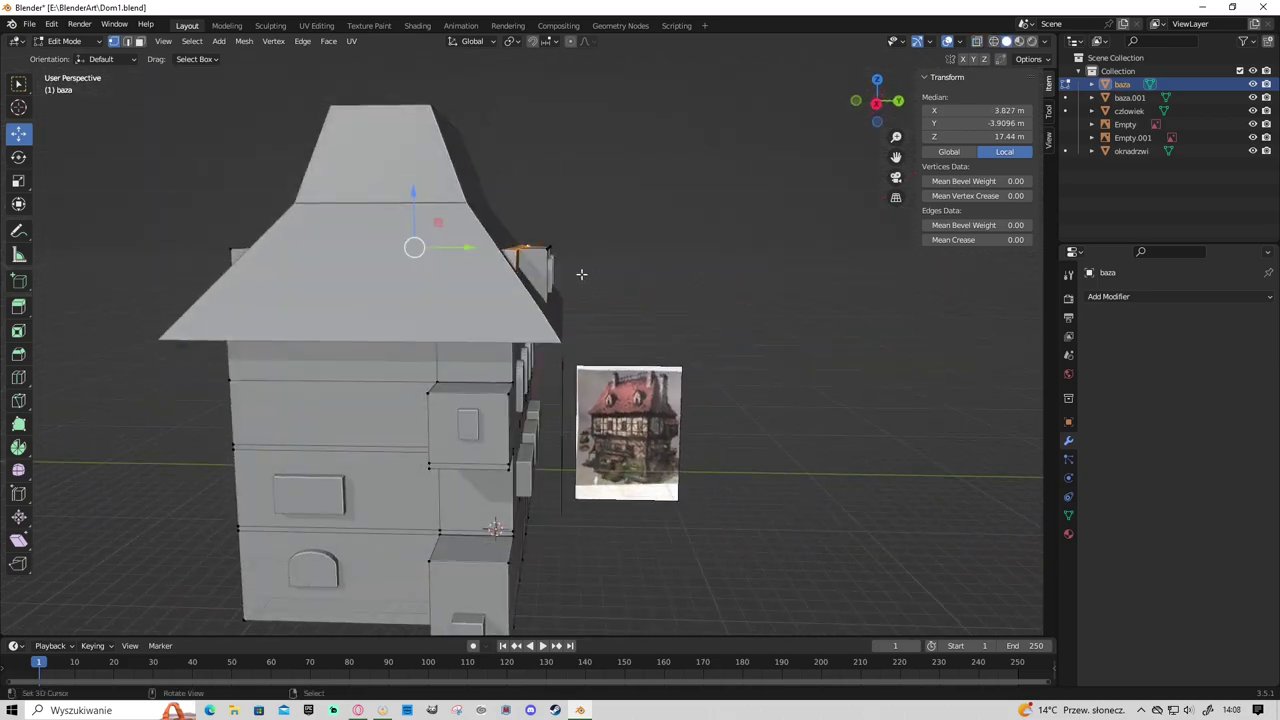
key(s)
key(y)
click(549, 268)
From the right view, scale the roof's middle edge loop inward along Y, then return to Solid shading.
key(alt+z)
key(KP_3)
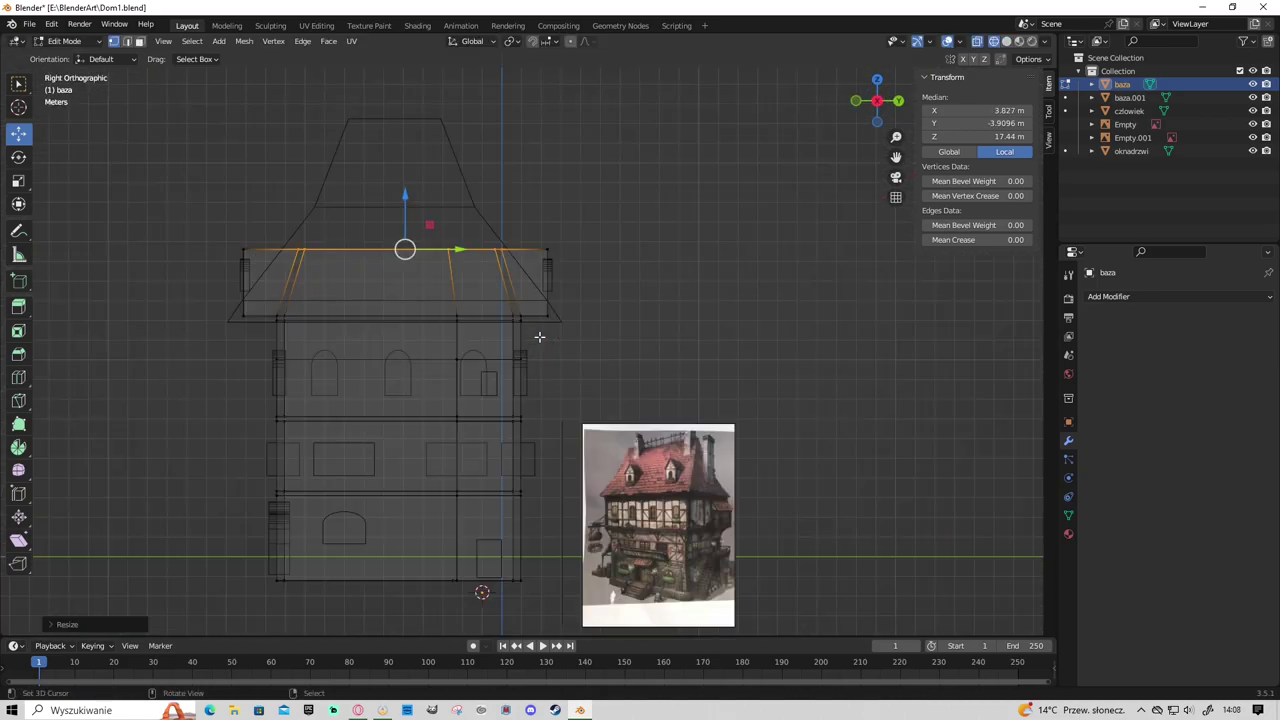
key(s)
key(y)
click(517, 265)
key(z)
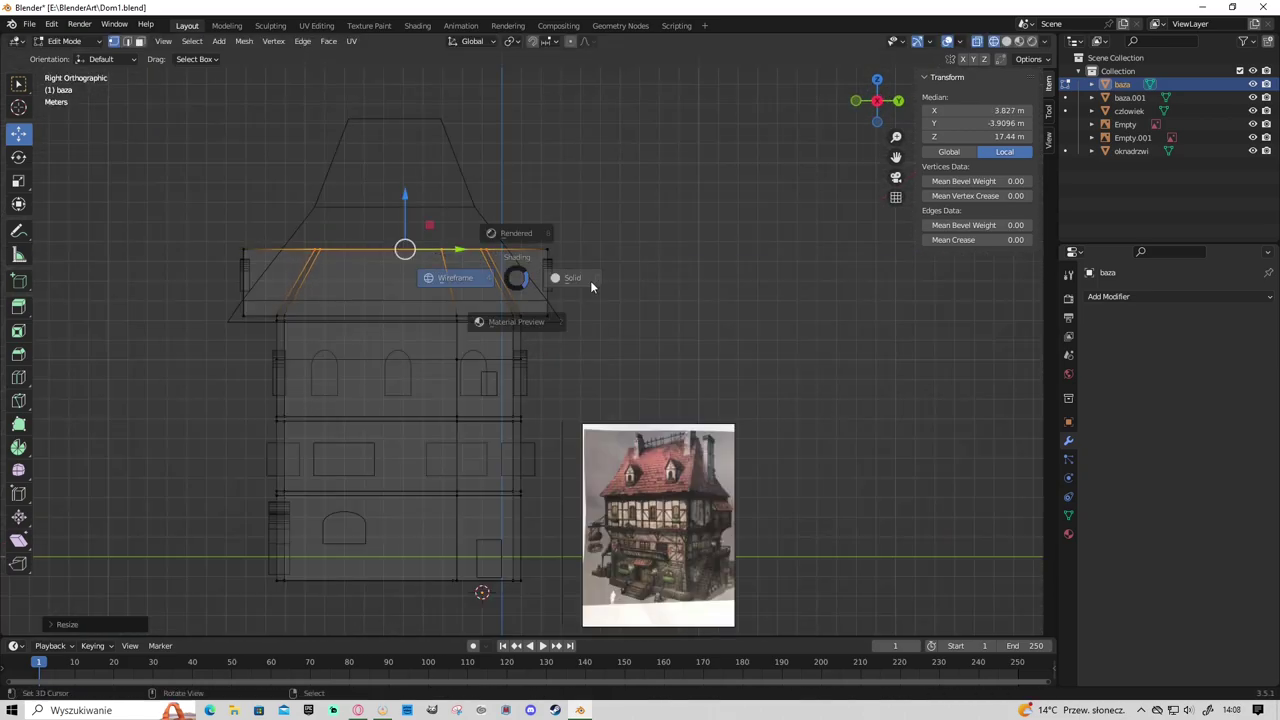
click(590, 280)
mouse_move(590, 280)
middle_down()
mouse_move(721, 447)
mouse_move(560, 330)
middle_up()
Narrow the roof's top face along Y in face select mode.
click(139, 41)
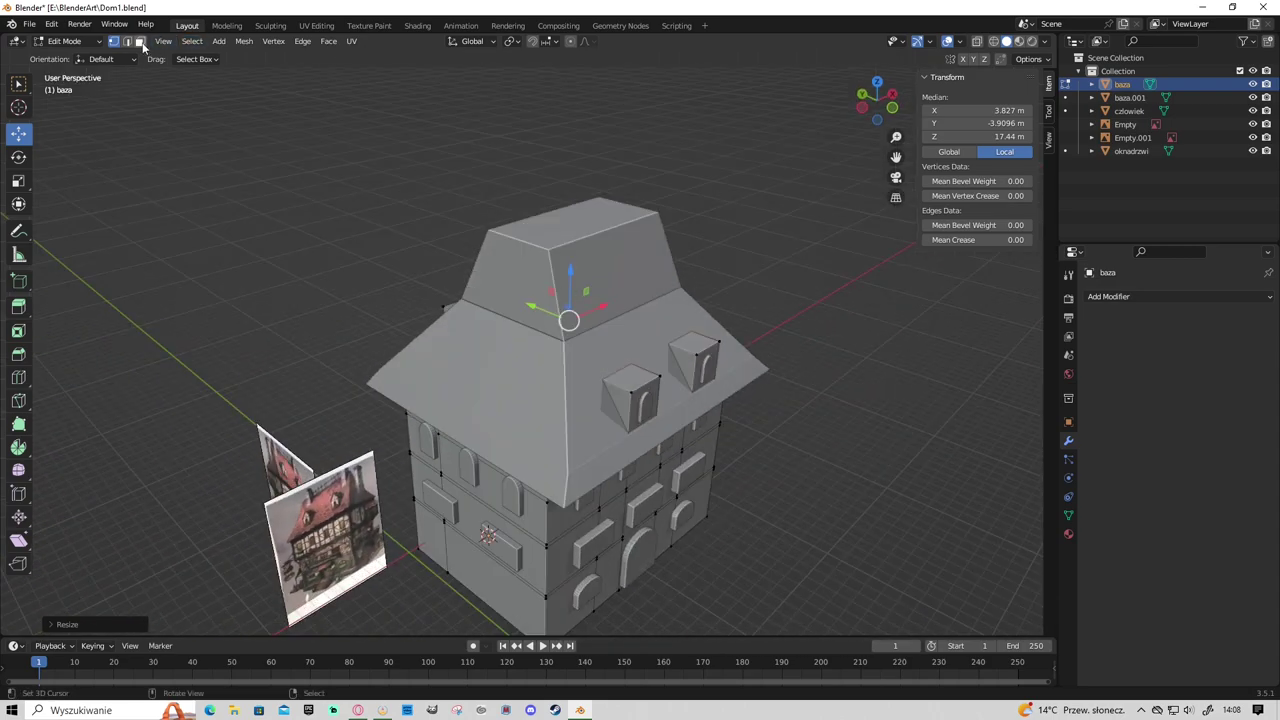
click(563, 226)
key(e)
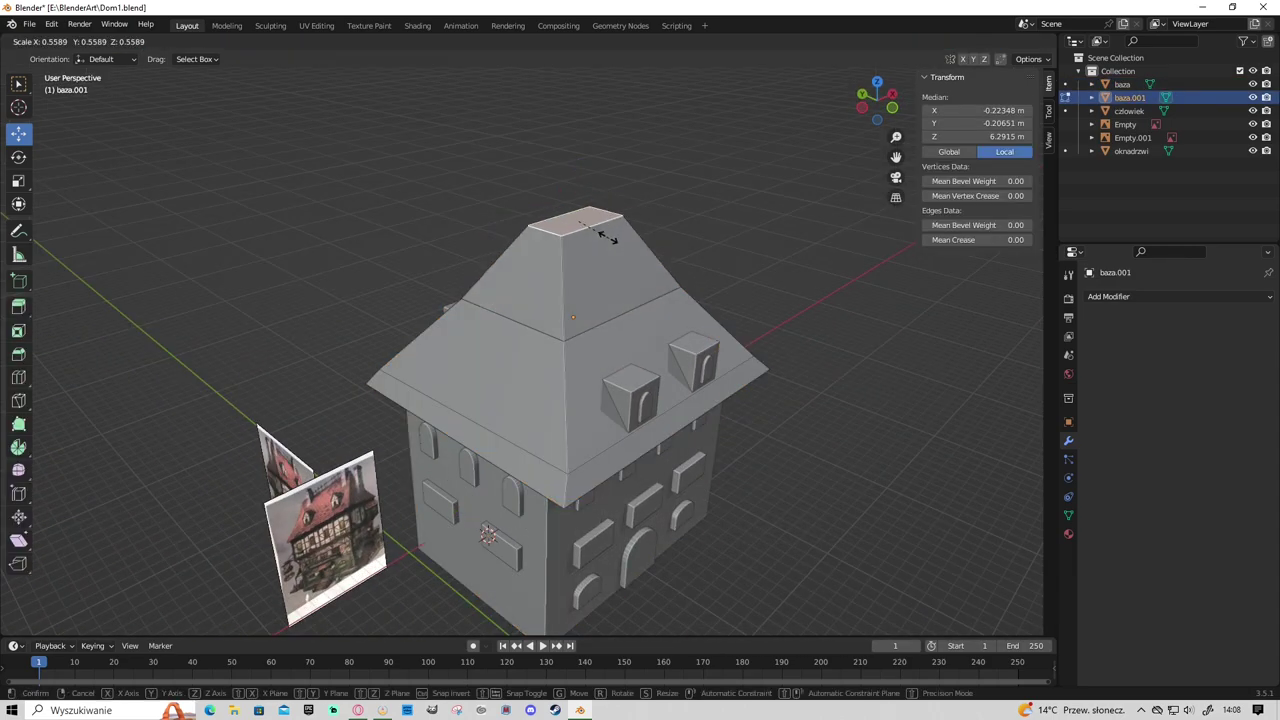
right_click(570, 225)
key(s)
key(y)
click(577, 224)
middle_drag(577, 224, 564, 283)
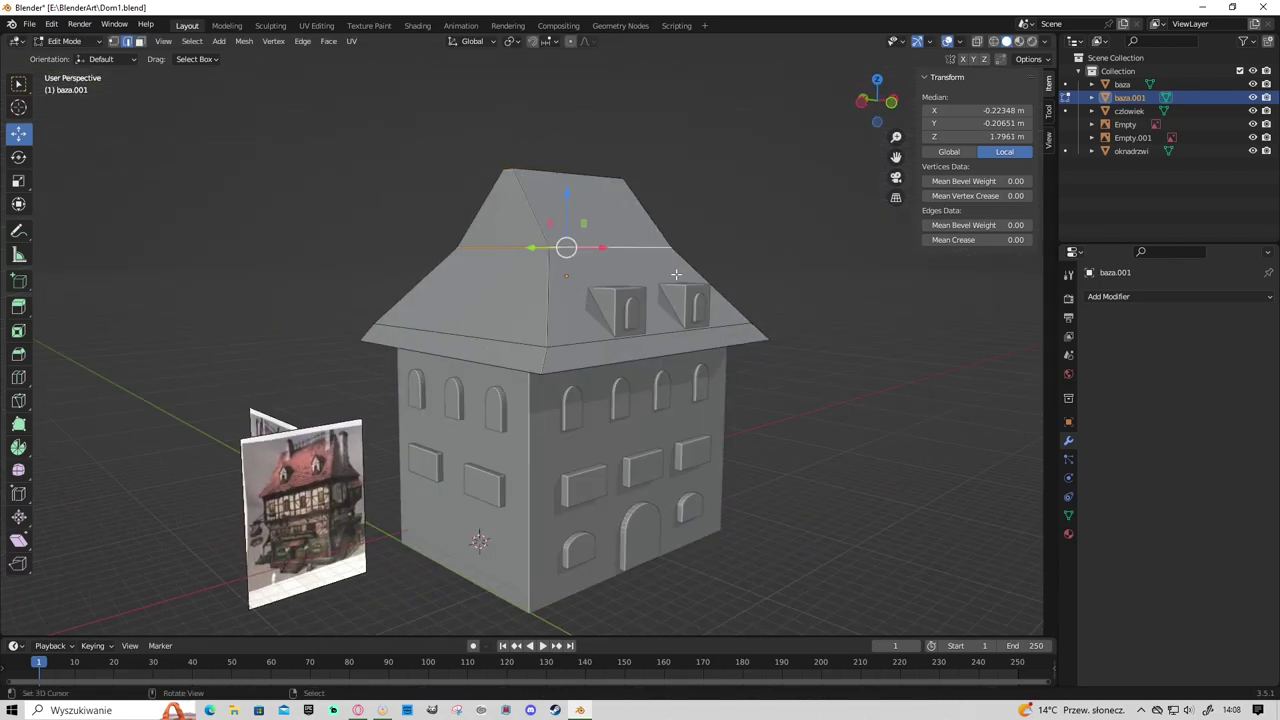
mouse_move(676, 273)
middle_down()
mouse_move(599, 332)
mouse_move(562, 276)
mouse_move(429, 249)
mouse_move(520, 363)
mouse_move(658, 432)
middle_up()
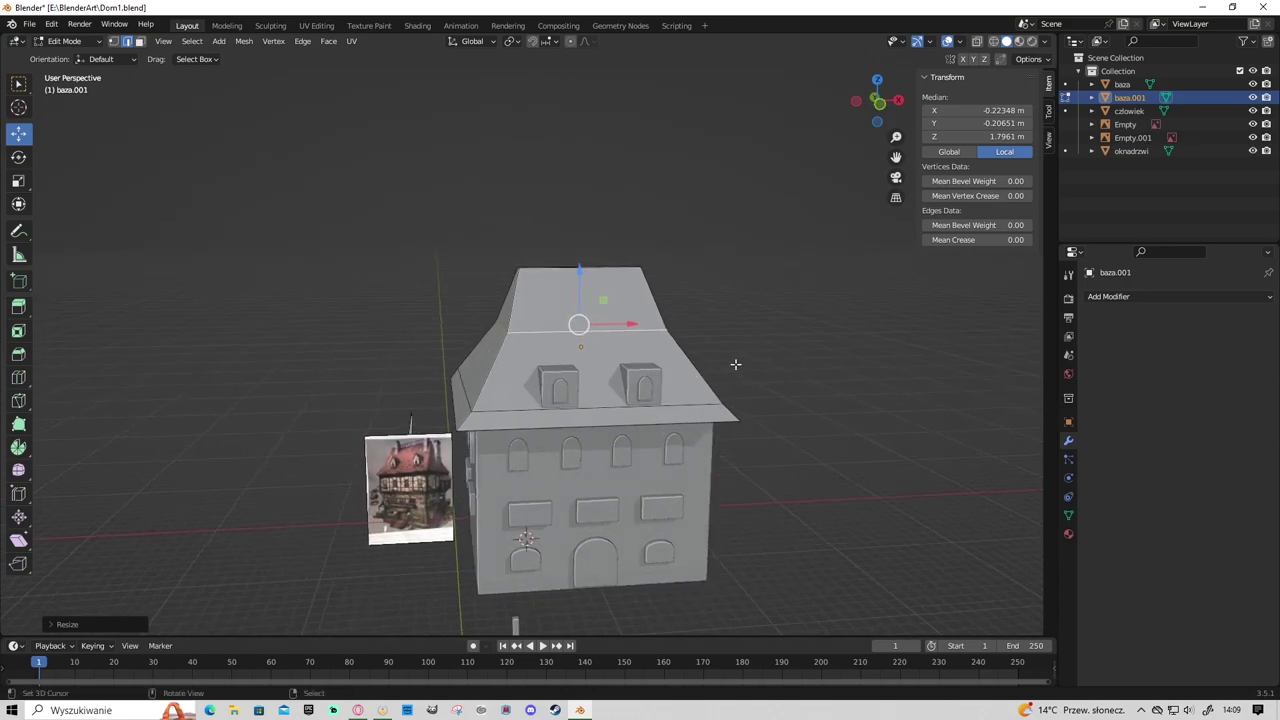
Resize the roof's ridge edge and move it along Z to flatten the upper slope.
click(566, 267)
middle_drag(566, 267, 686, 338)
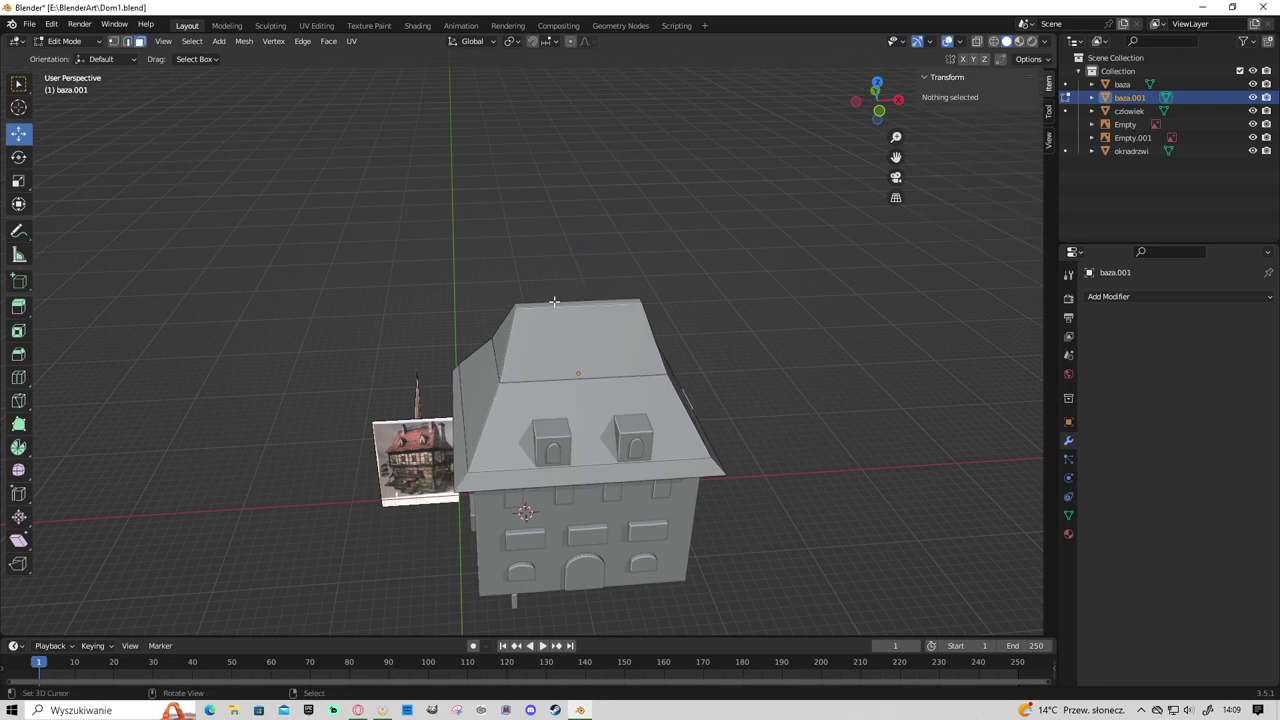
shift+click(606, 303)
key(s)
click(658, 312)
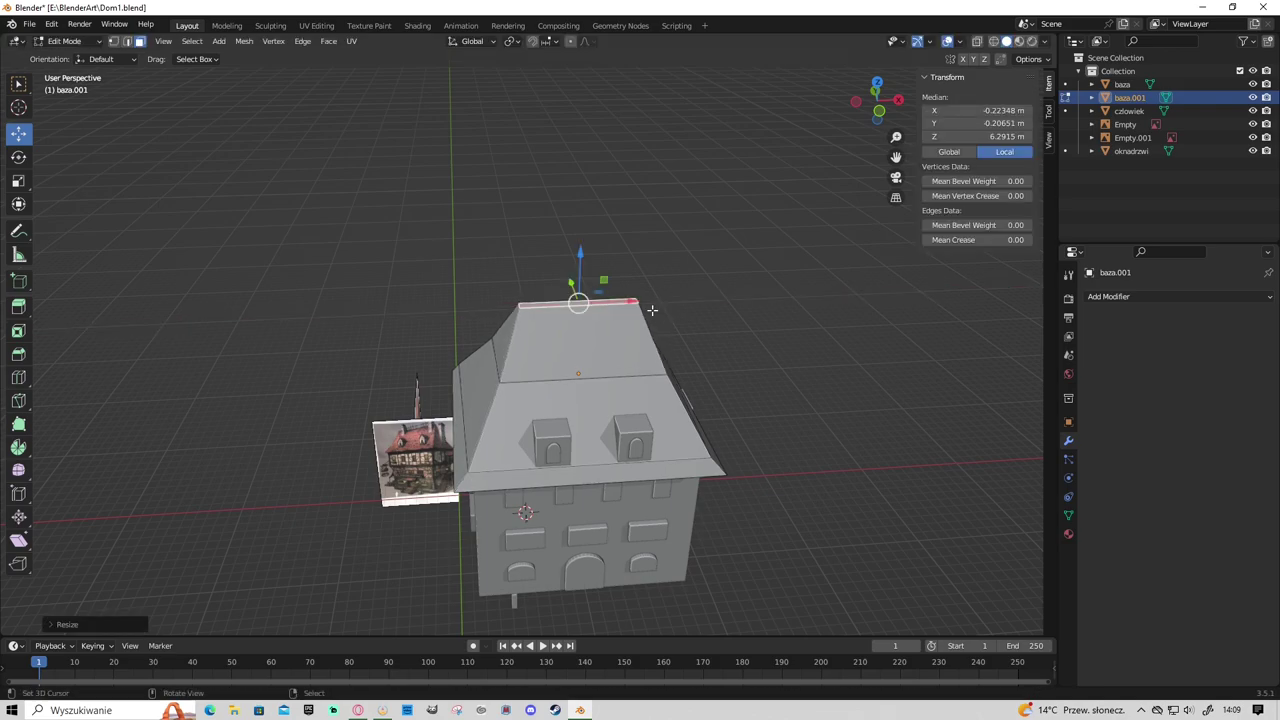
middle_drag(651, 309, 700, 400)
scroll(706, 407, up, 2)
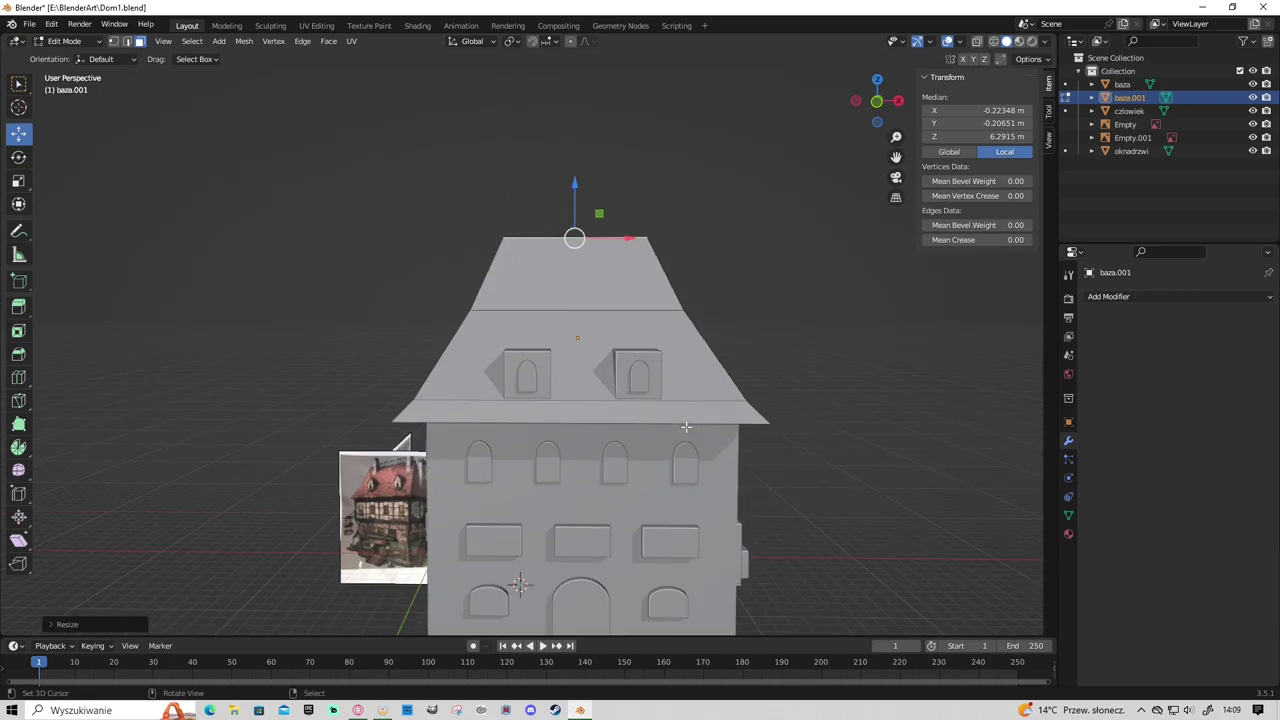
key(g)
key(z)
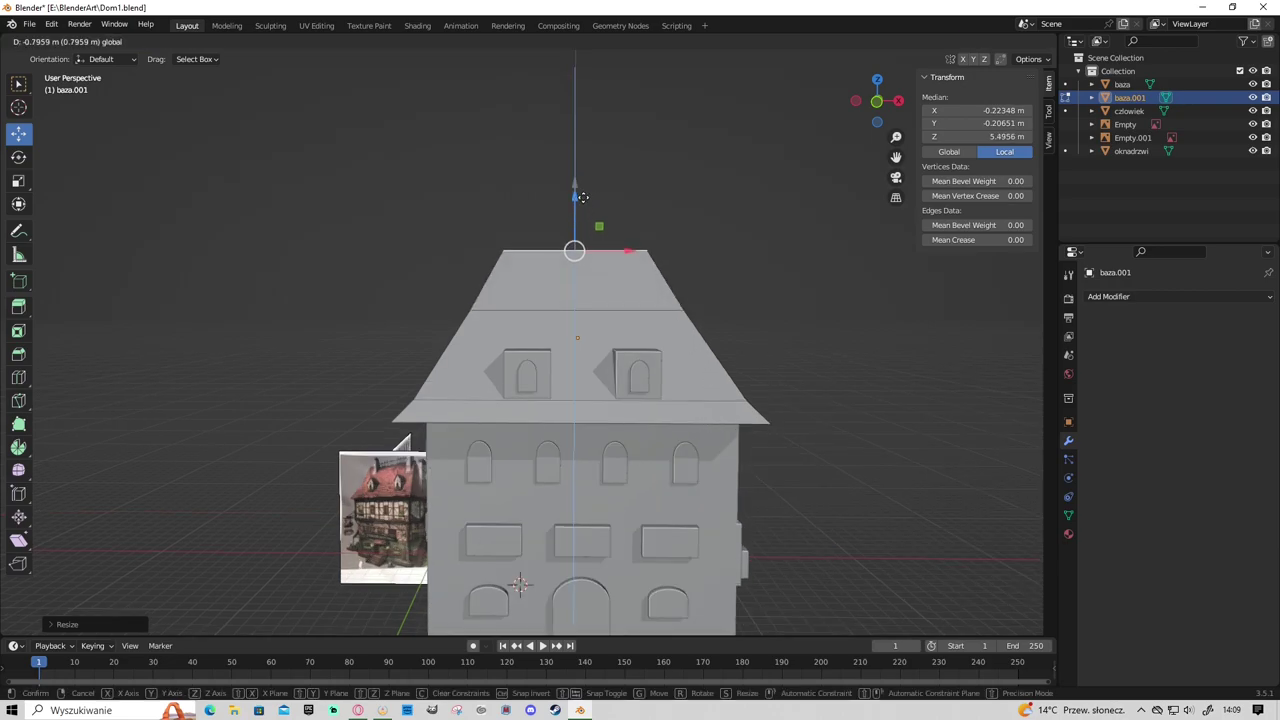
click(650, 252)
key(s)
click(660, 251)
mouse_move(660, 251)
middle_down()
mouse_move(618, 280)
mouse_move(630, 338)
middle_up()
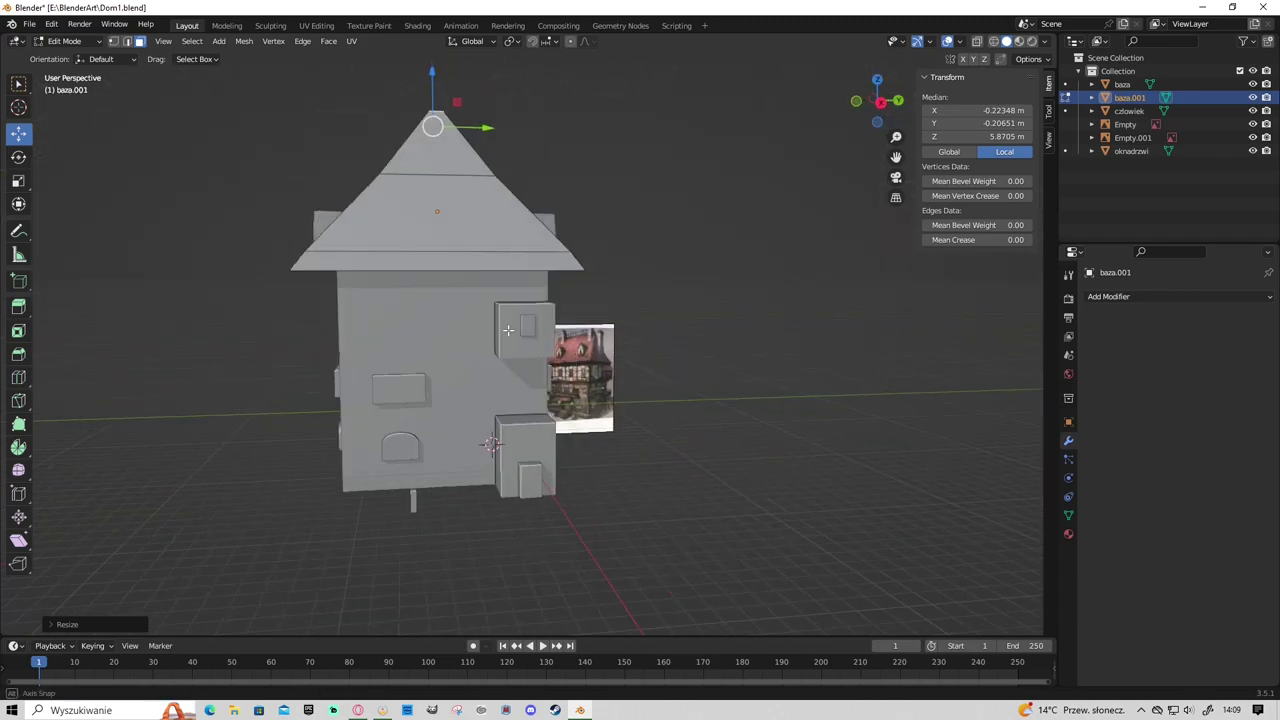
Save Dom1.blend and check the roof from the front view.
key(ctrl+s)
scroll(590, 350, up, 2)
scroll(555, 360, down, 2)
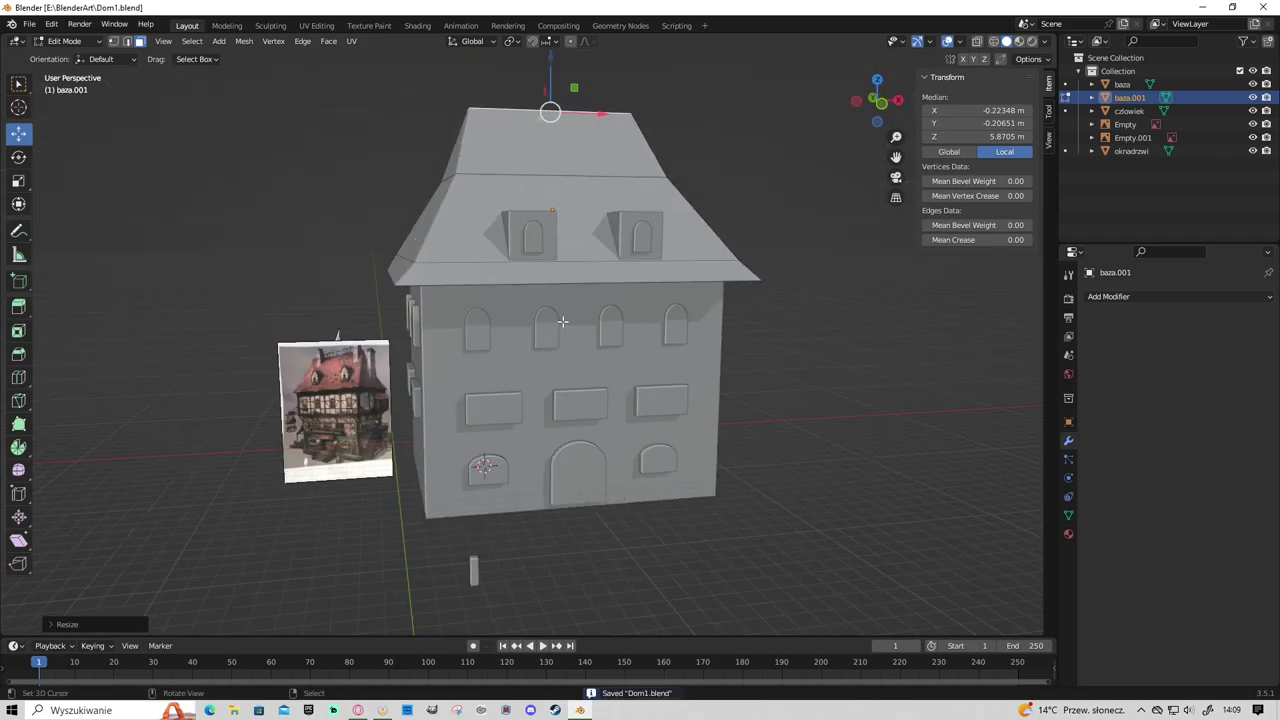
middle_drag(555, 360, 580, 367)
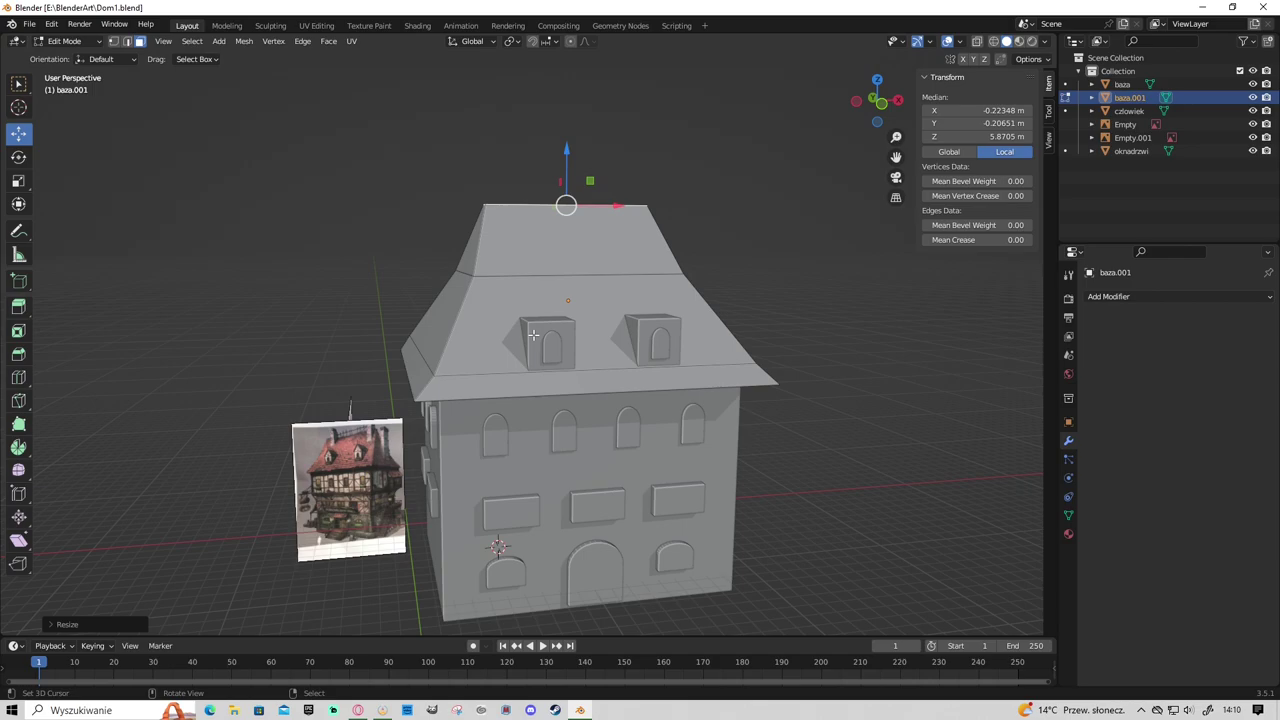
scroll(575, 374, up, 1)
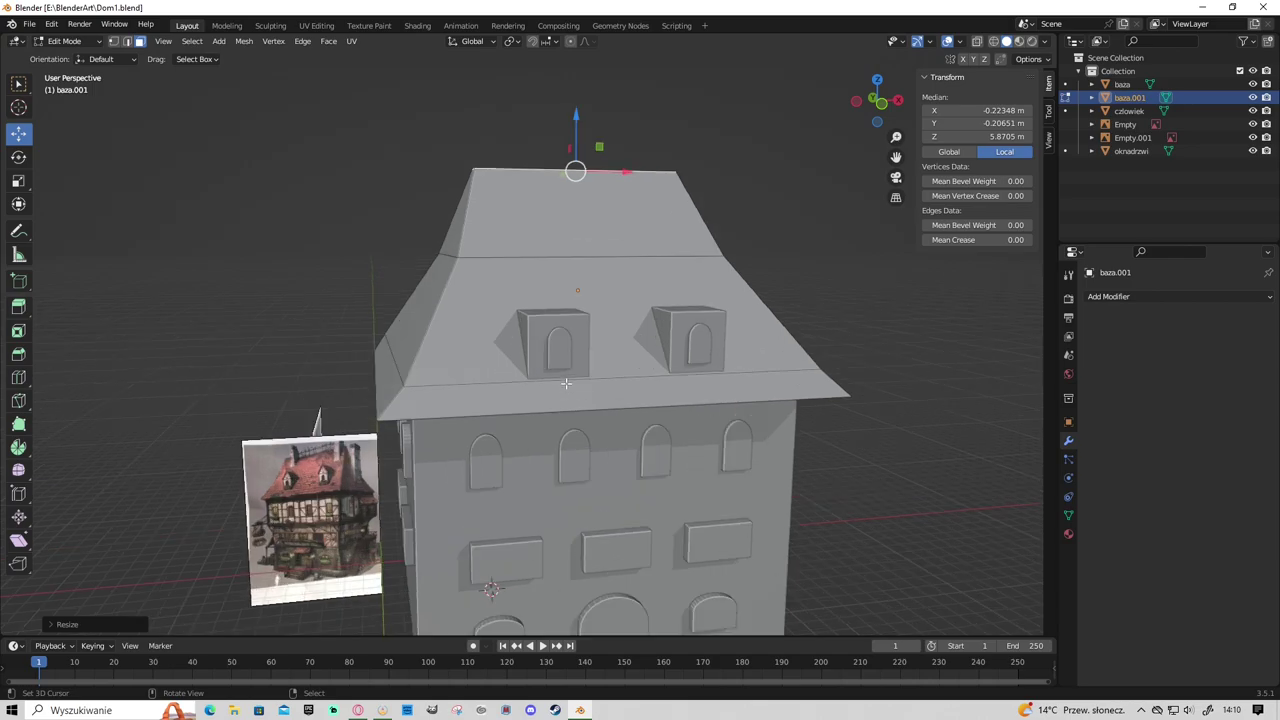
key(KP_1)
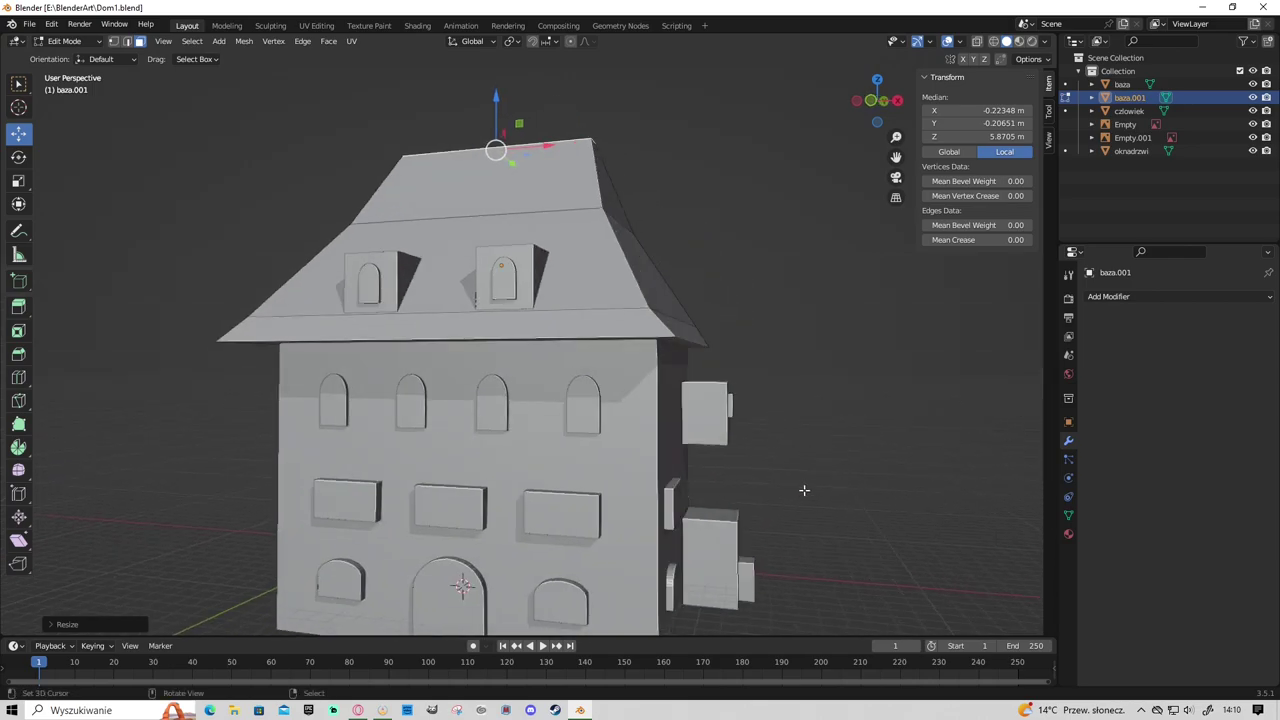
scroll(796, 478, down, 2)
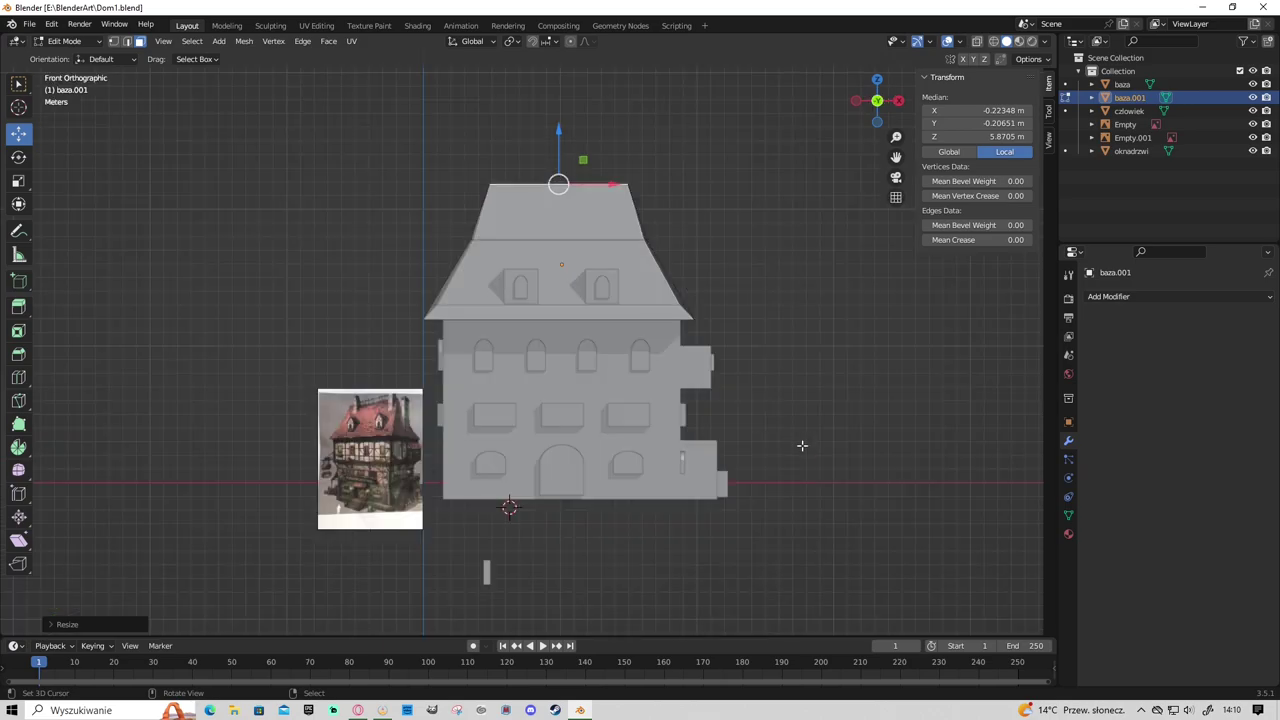
Add a cube mesh and move it to the right of the house.
click(844, 444)
key(shift+a)
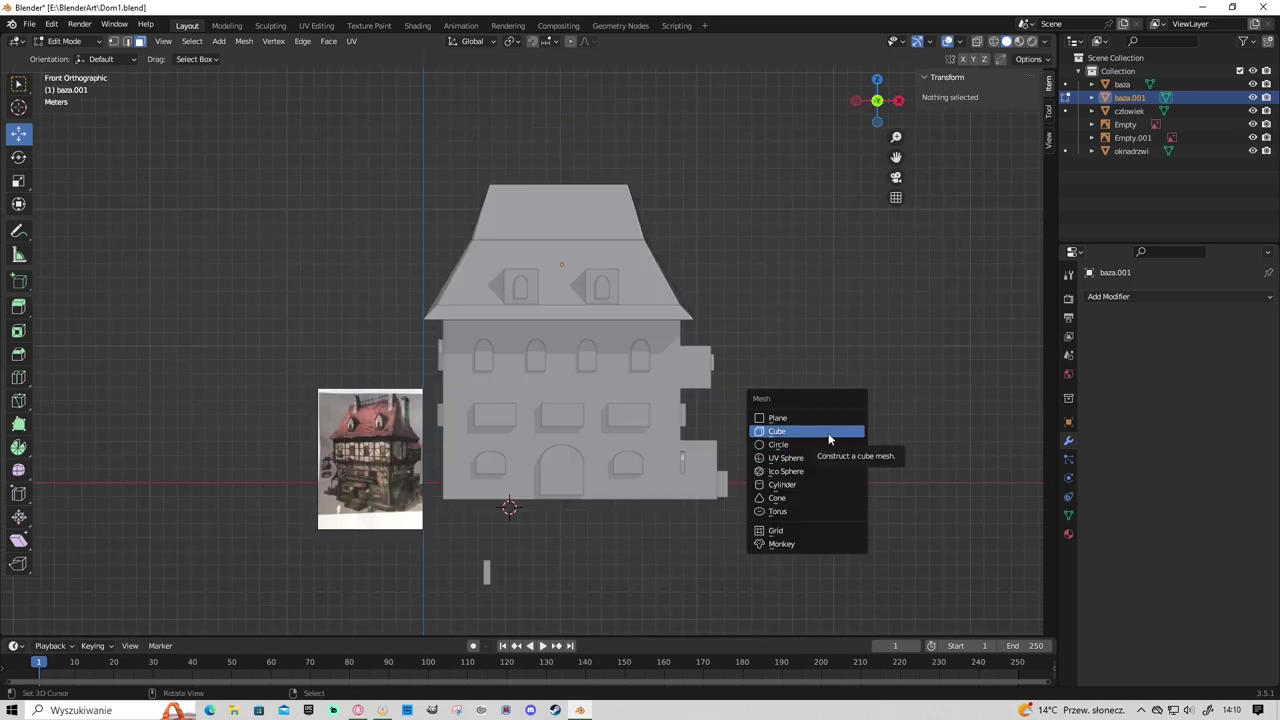
click(829, 431)
drag(564, 506, 818, 505)
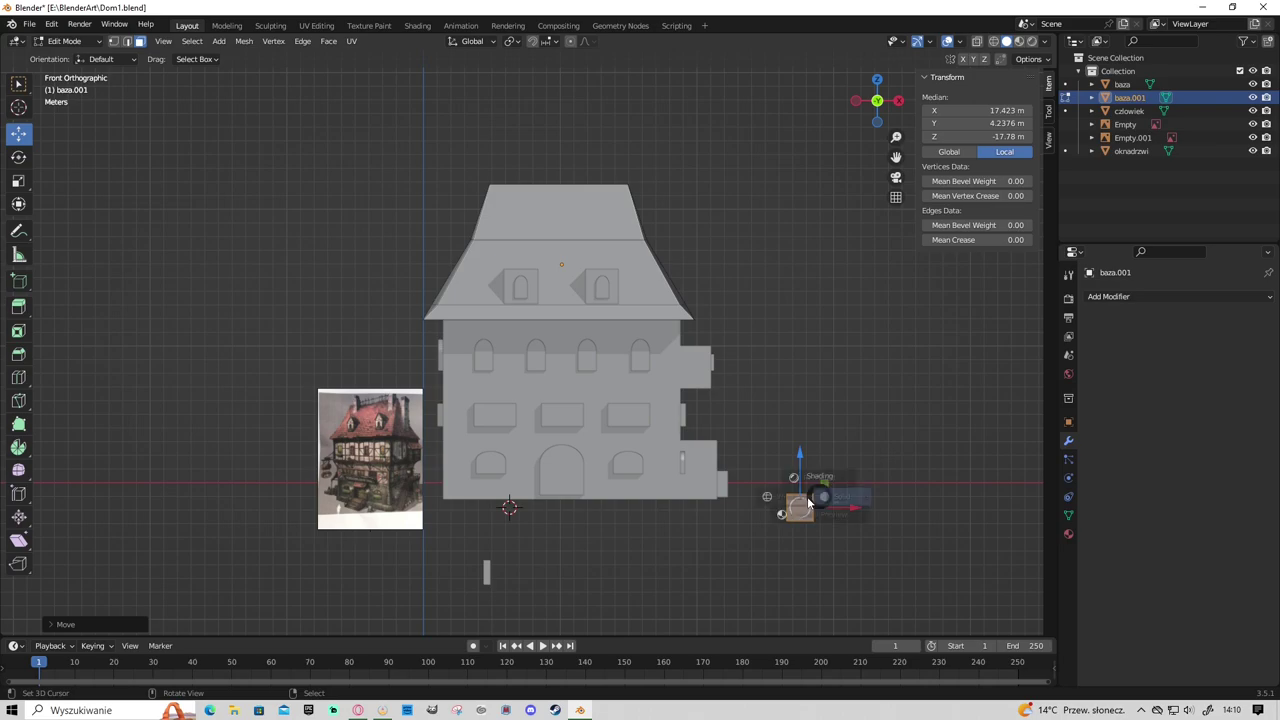
Delete the cube's top-right corner vertex to leave a triangular shape.
key(alt+z)
click(114, 45)
key(b)
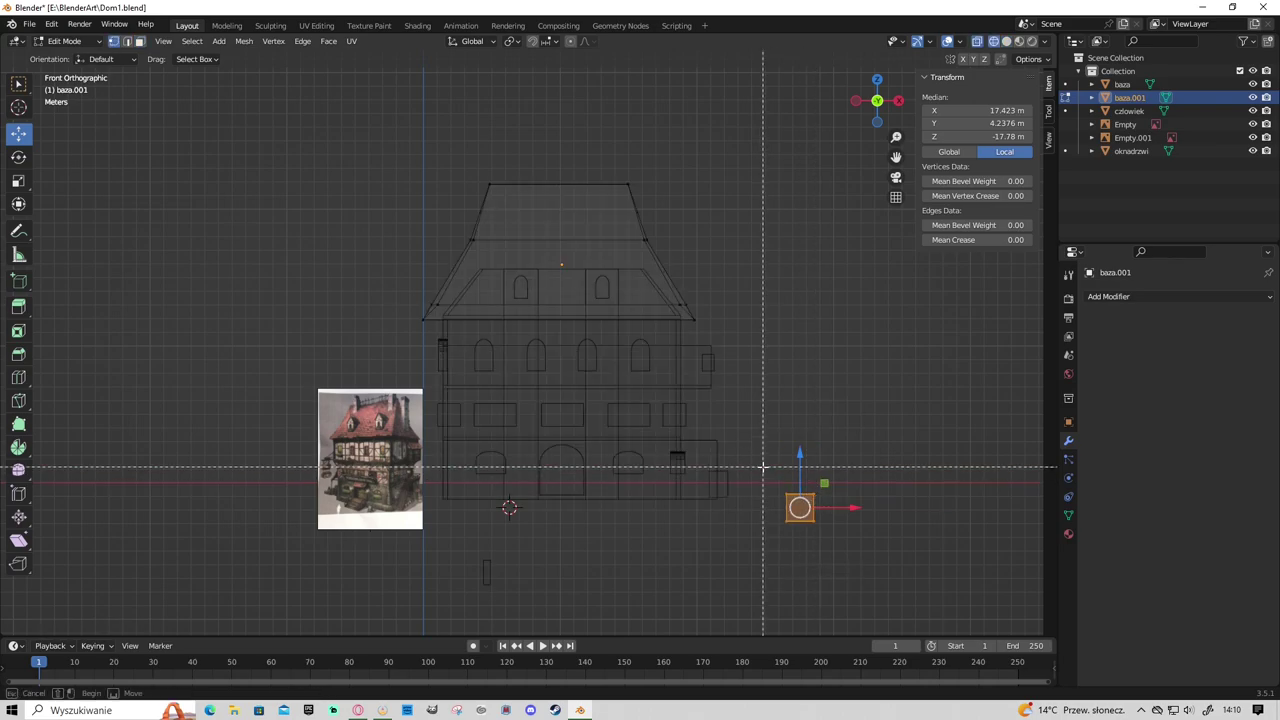
click(766, 469)
click(814, 493)
key(x)
click(813, 499)
drag(776, 485, 827, 525)
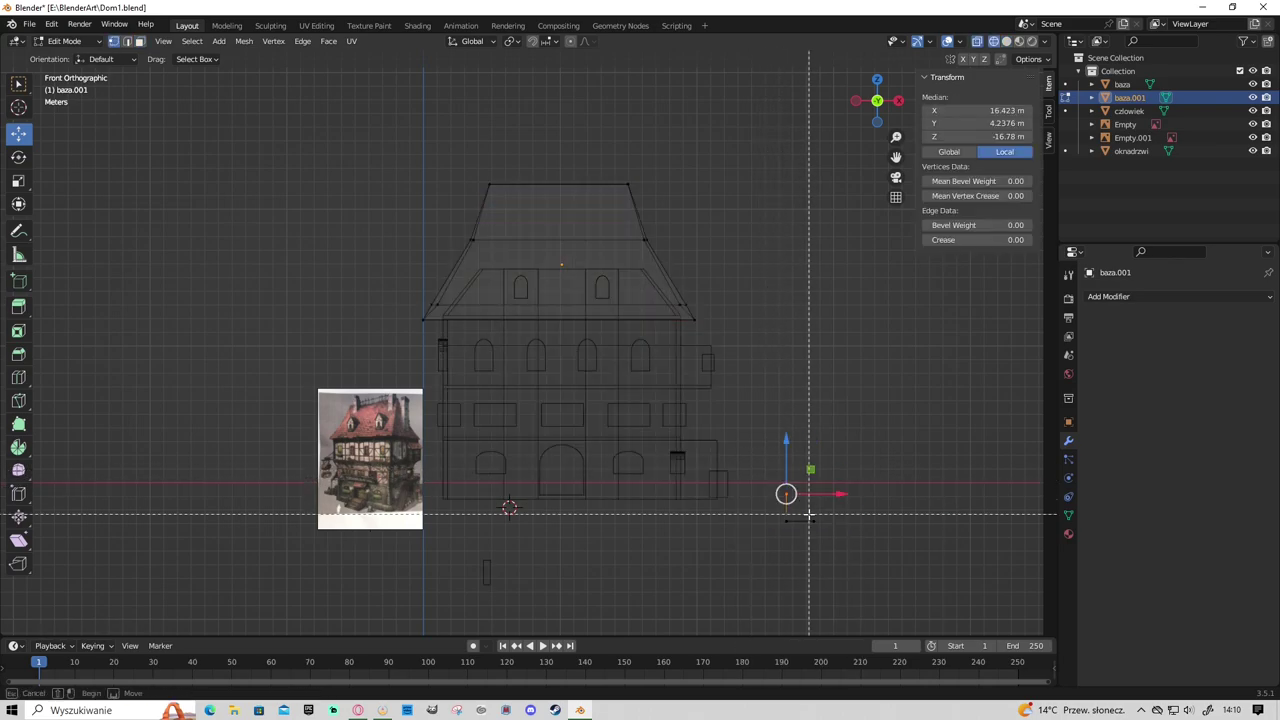
Select all linked geometry of the new triangle piece.
middle_drag(788, 519, 766, 563)
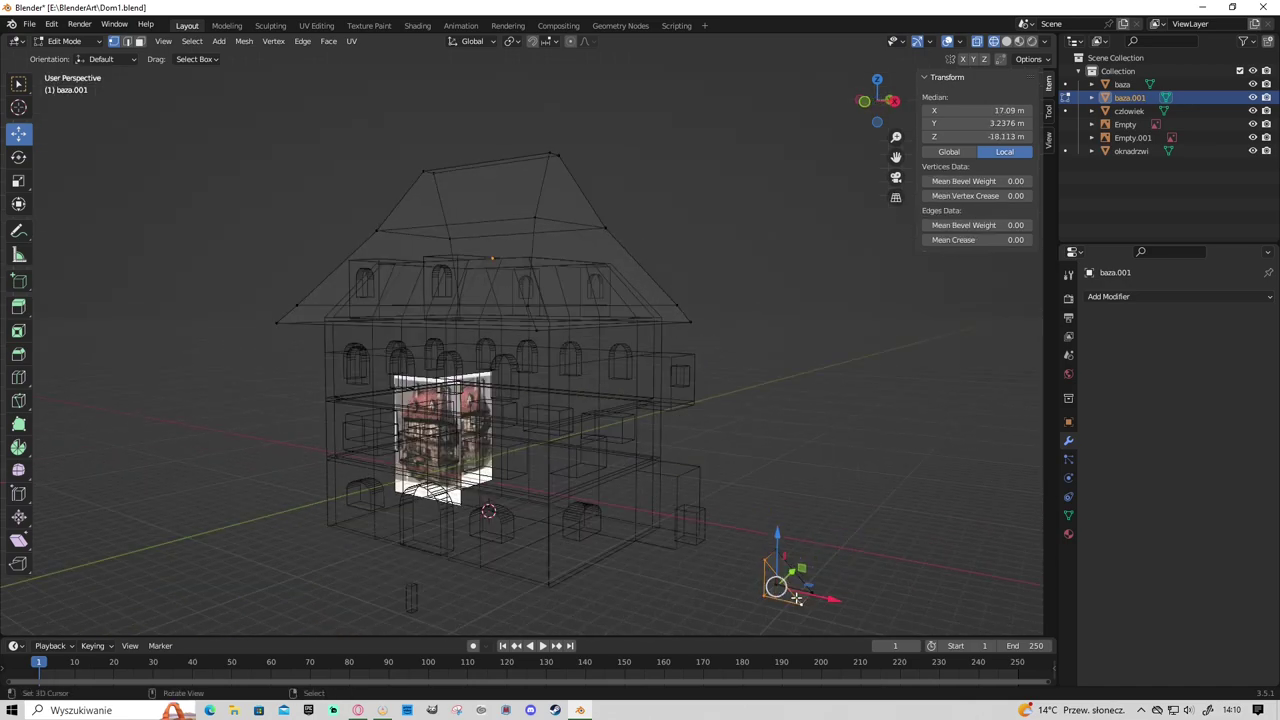
key(l)
scroll(691, 390, down, 3)
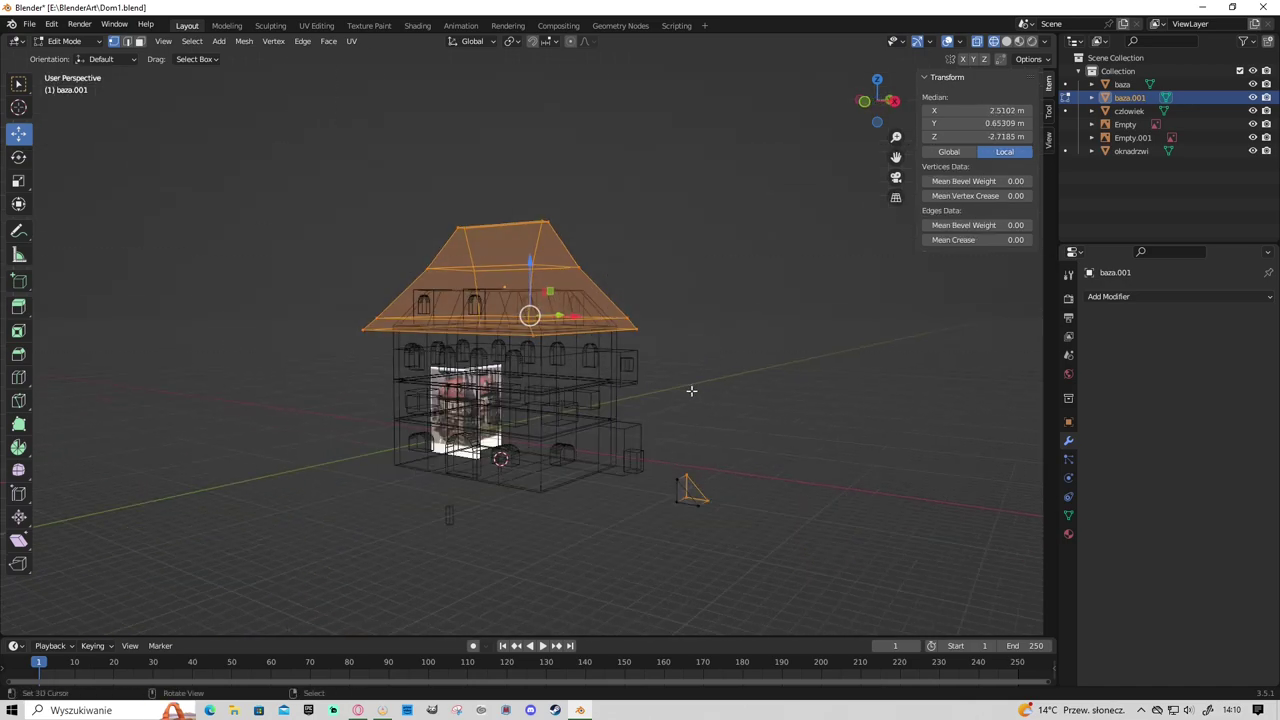
drag(665, 465, 763, 492)
key(shift+z)
mouse_move(843, 543)
middle_down()
mouse_move(871, 506)
mouse_move(934, 478)
mouse_move(811, 526)
mouse_move(607, 512)
middle_up()
key(ctrl+l)
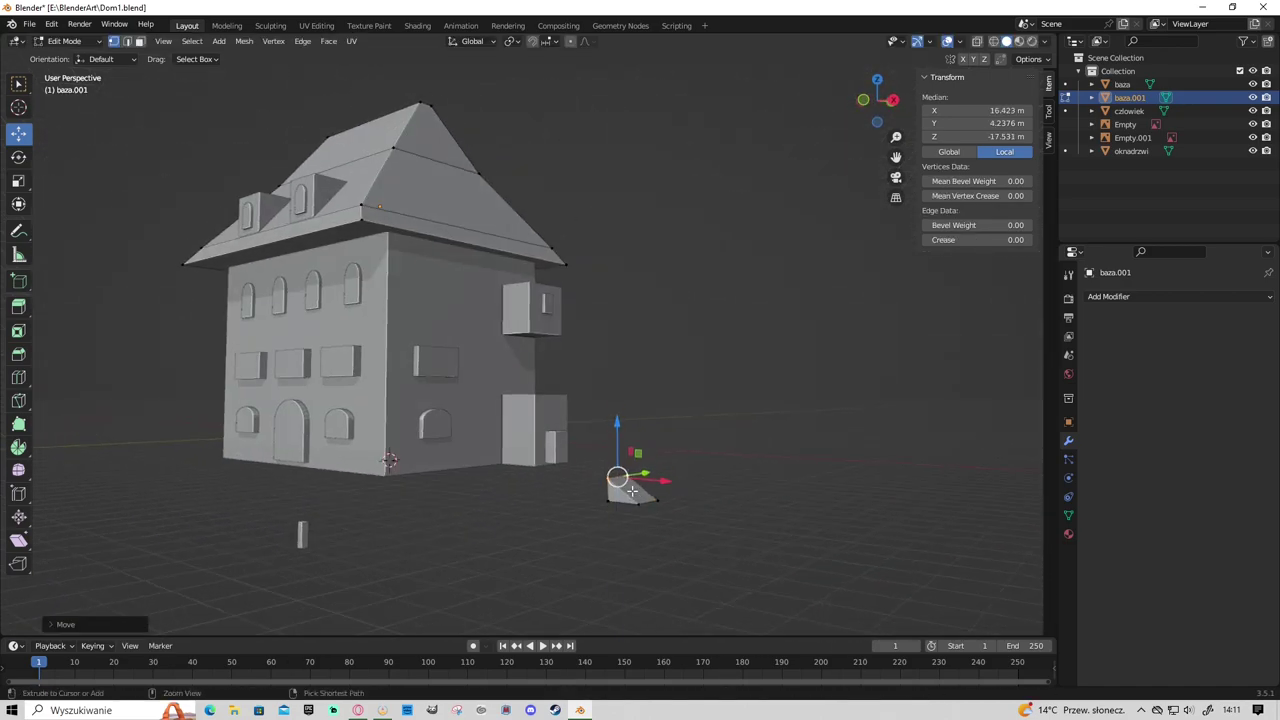
In front view, raise the triangle toward the eaves and slide it along X beside the house wall.
key(KP_1)
drag(691, 418, 691, 244)
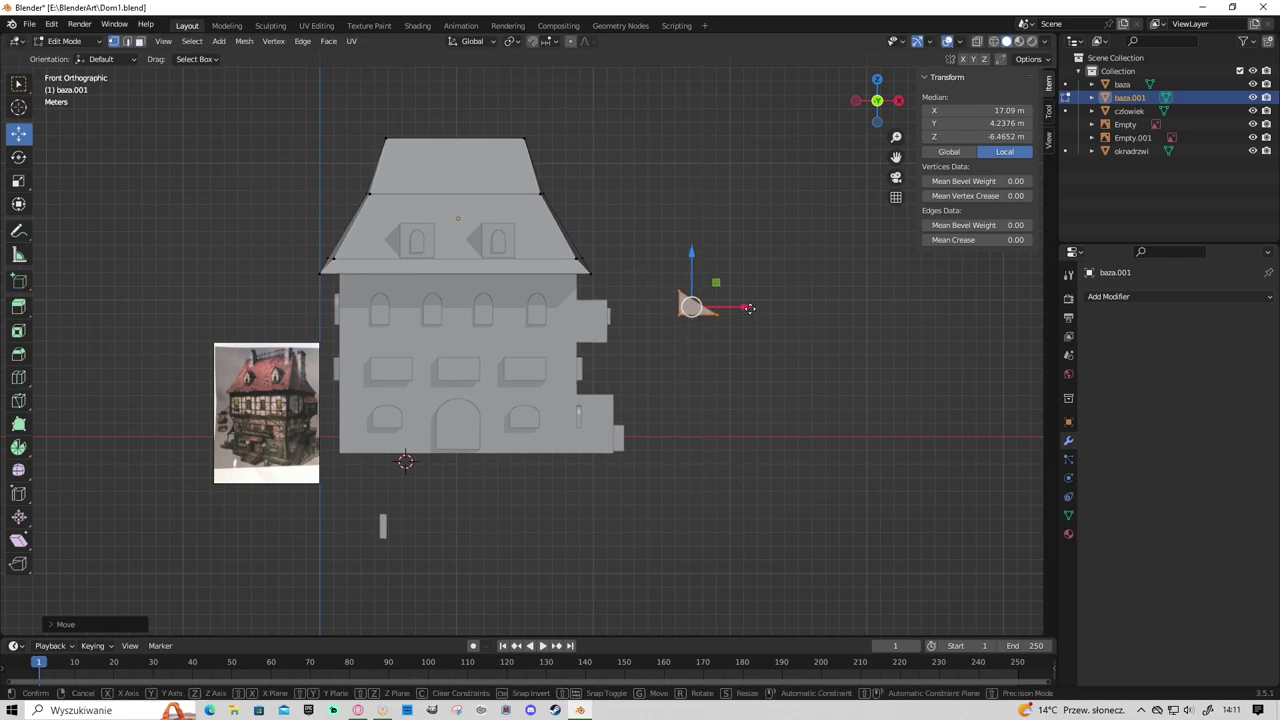
drag(747, 296, 646, 297)
key(alt+z)
key(KP_Decimal)
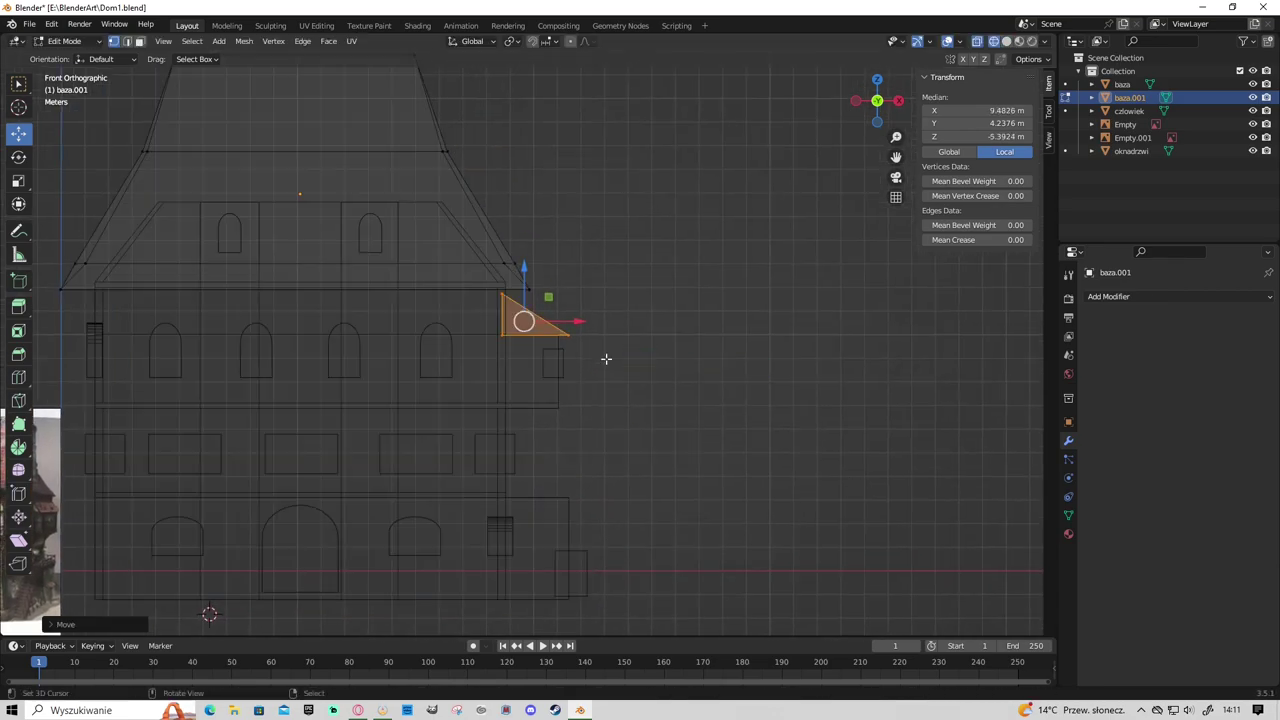
key(g)
key(x)
click(582, 313)
From the right side, widen the triangle slightly along Y and shift it toward the wall.
key(KP_3)
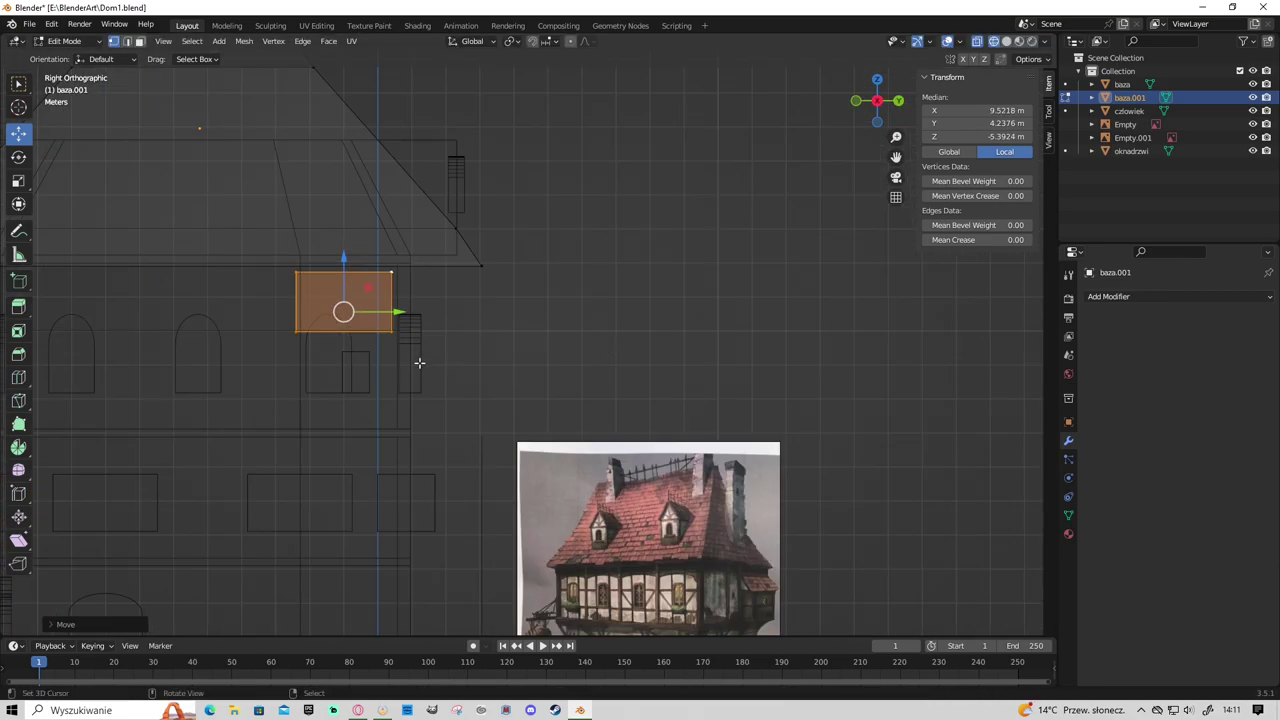
key(alt+z)
drag(399, 310, 405, 312)
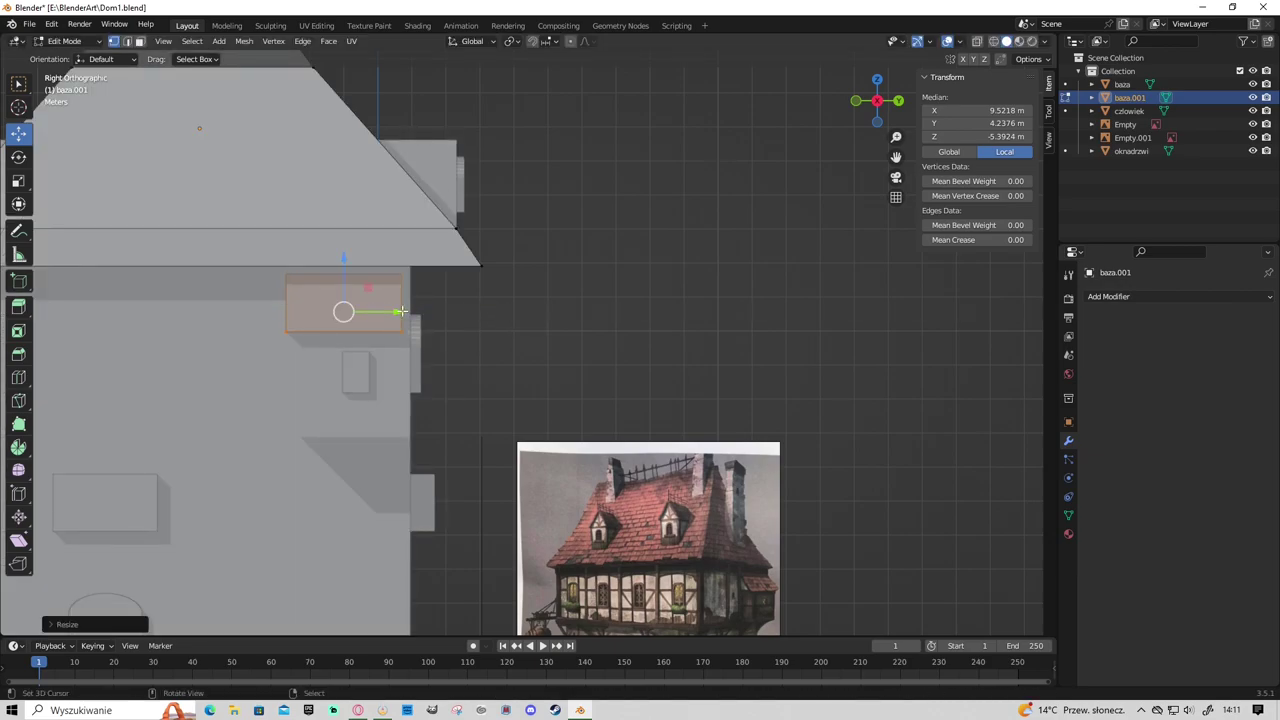
click(407, 313)
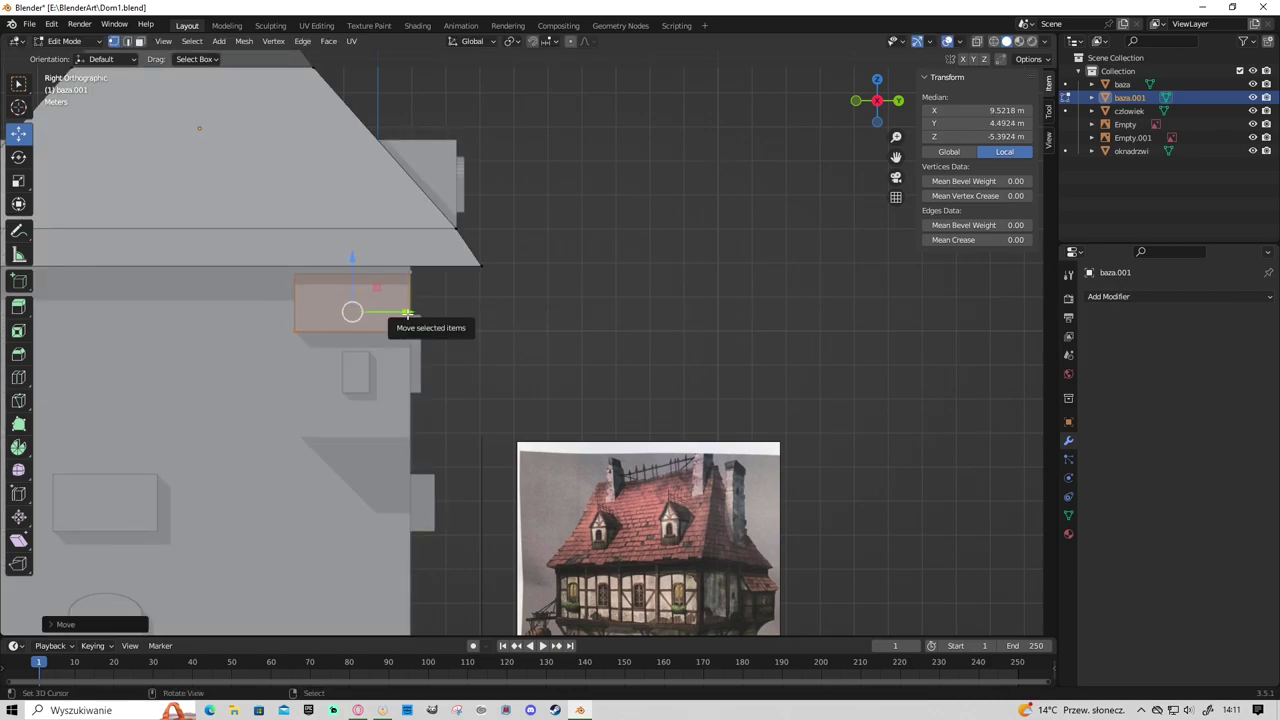
key(s)
key(y)
click(416, 317)
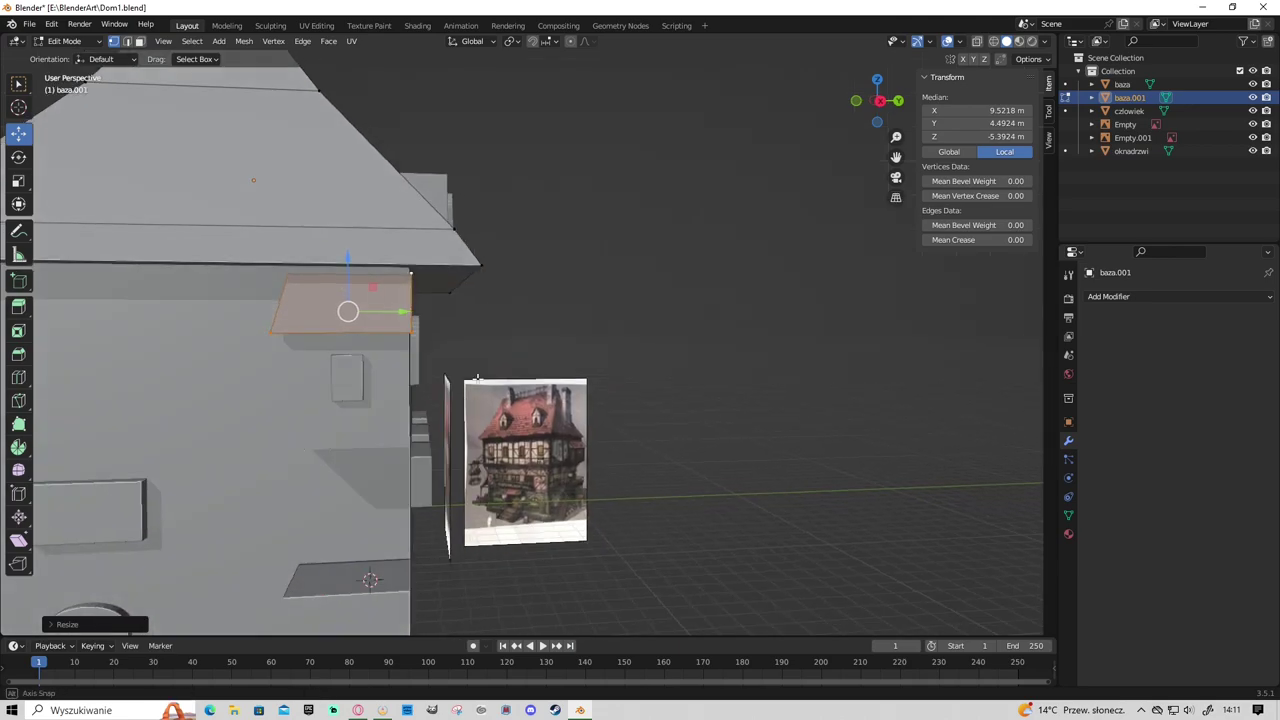
middle_drag(454, 354, 486, 337)
key(g)
key(y)
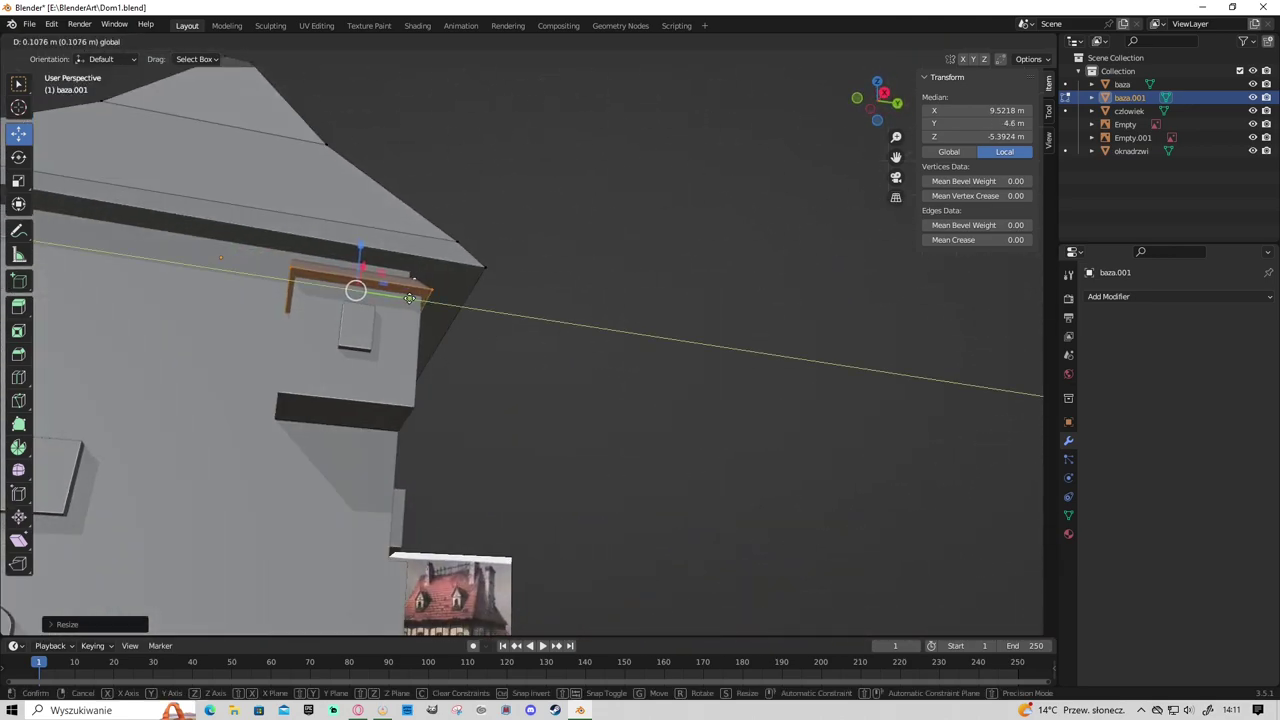
click(409, 298)
Move the triangle along Y until it sits on top of the side bay.
middle_drag(409, 298, 418, 318)
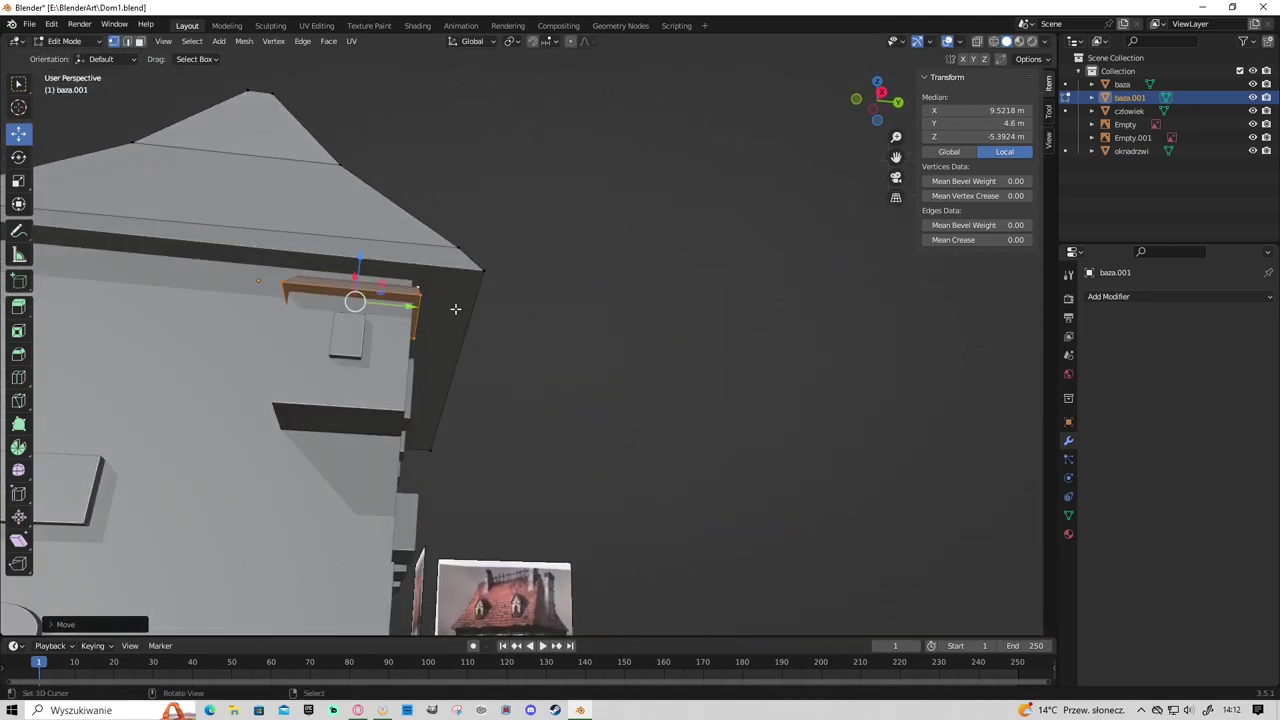
key(g)
key(y)
click(450, 307)
mouse_move(450, 307)
middle_down()
mouse_move(352, 444)
mouse_move(258, 391)
mouse_move(314, 357)
mouse_move(480, 369)
mouse_move(388, 361)
middle_up()
key(g)
key(y)
click(258, 391)
drag(388, 361, 392, 362)
scroll(517, 470, down, 5)
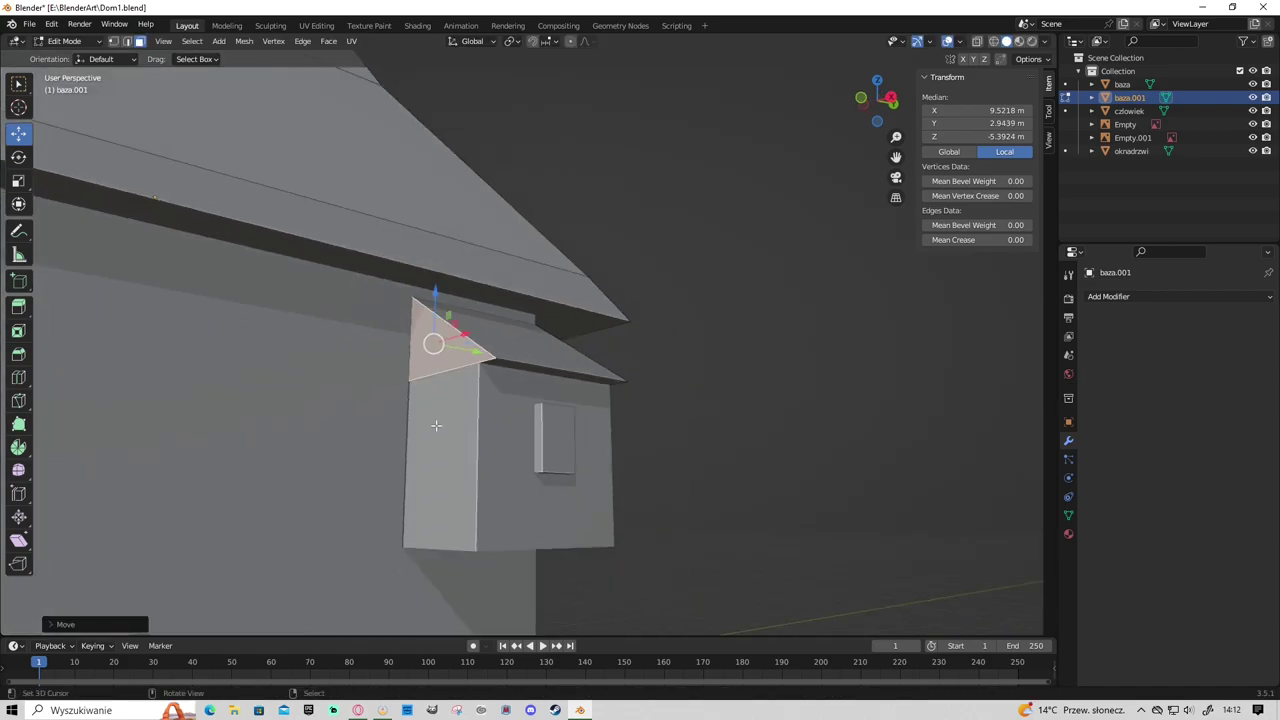
Save Dom1.blend.
key(ctrl+s)
scroll(517, 470, down, 2)
middle_drag(517, 470, 561, 494)
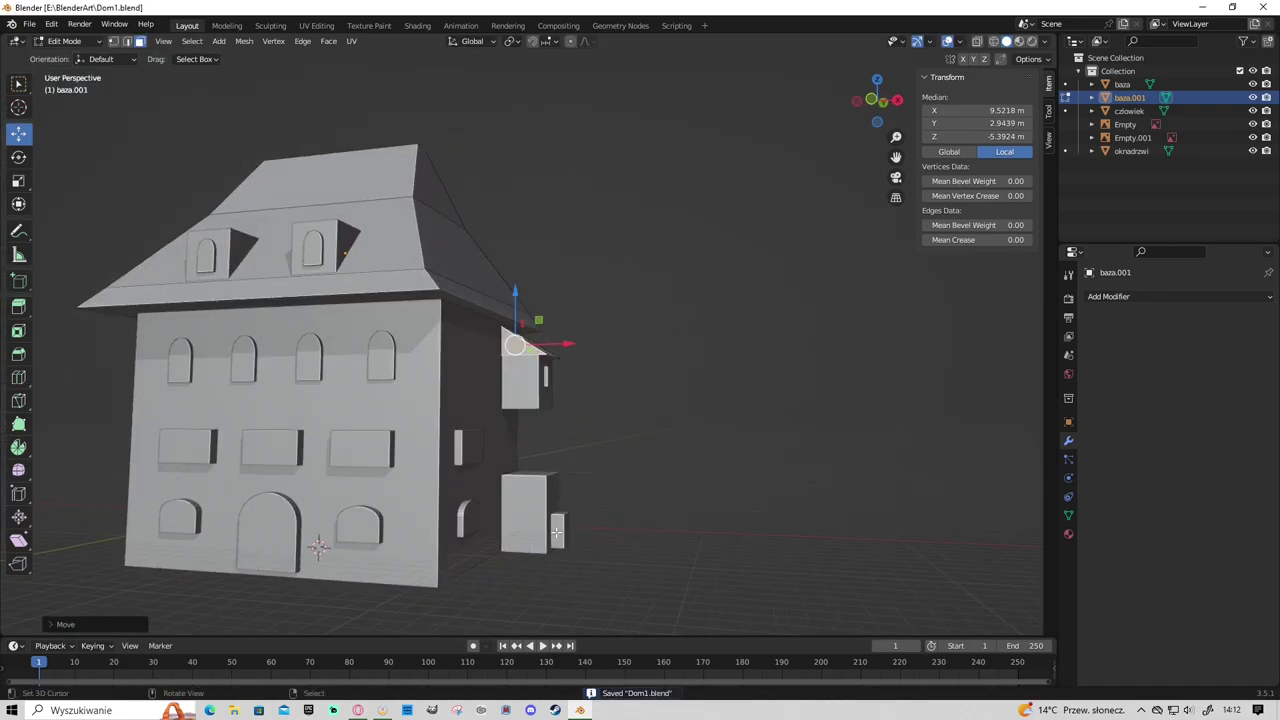
Select the whole small piece beside the side bay and raise it up the wall.
click(557, 530)
key(ctrl+l)
drag(559, 478, 559, 396)
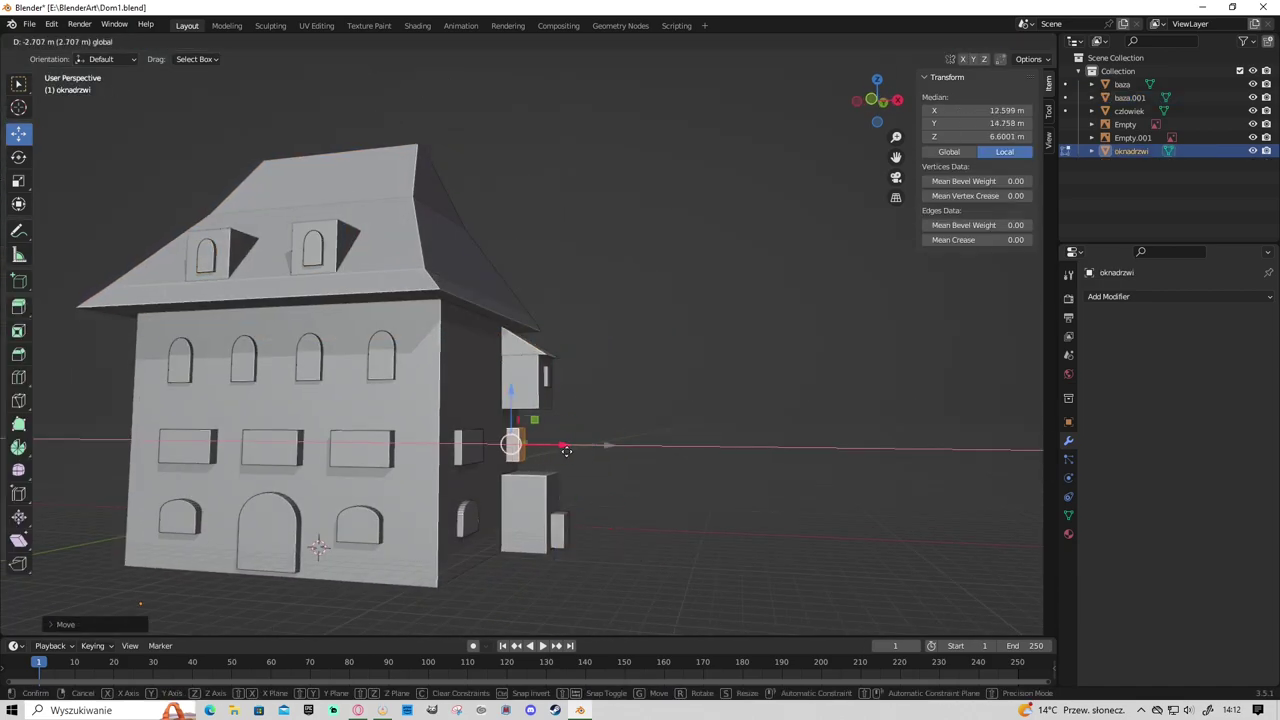
key(KP_3)
scroll(605, 478, up, 3)
shift+middle_drag(698, 496, 664, 422)
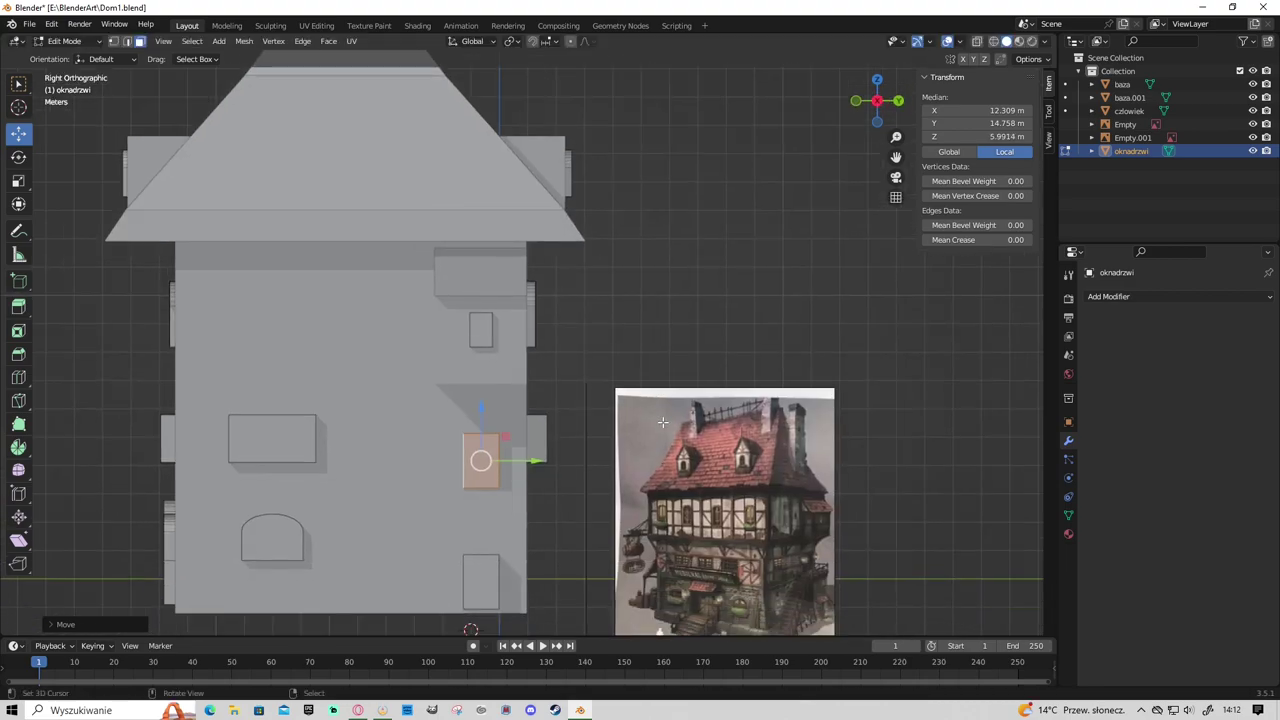
Widen the small piece along Y and nudge it slightly upward.
key(s)
key(y)
click(482, 420)
key(alt+z)
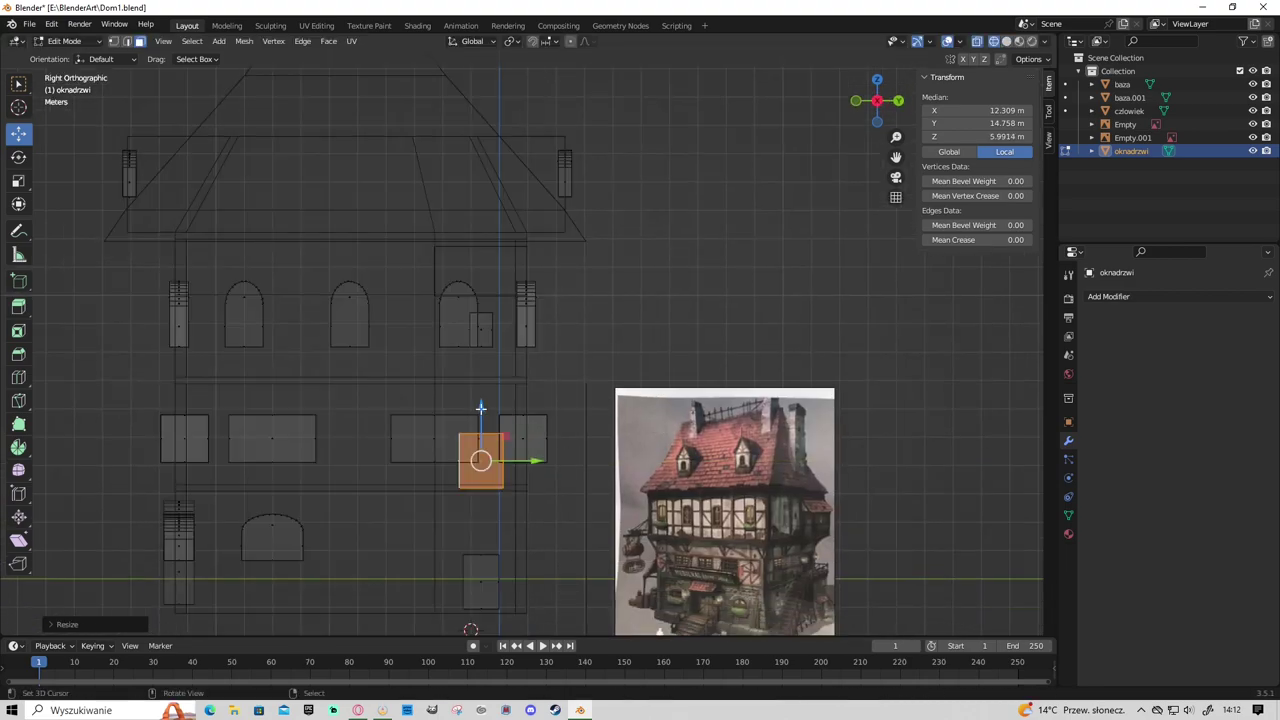
drag(481, 409, 483, 402)
key(alt+z)
mouse_move(483, 402)
middle_down()
mouse_move(611, 528)
mouse_move(667, 524)
mouse_move(617, 503)
mouse_move(657, 503)
mouse_move(466, 517)
mouse_move(533, 471)
mouse_move(646, 478)
middle_up()
scroll(657, 503, down, 4)
Save the house file.
key(ctrl+s)
scroll(645, 477, up, 5)
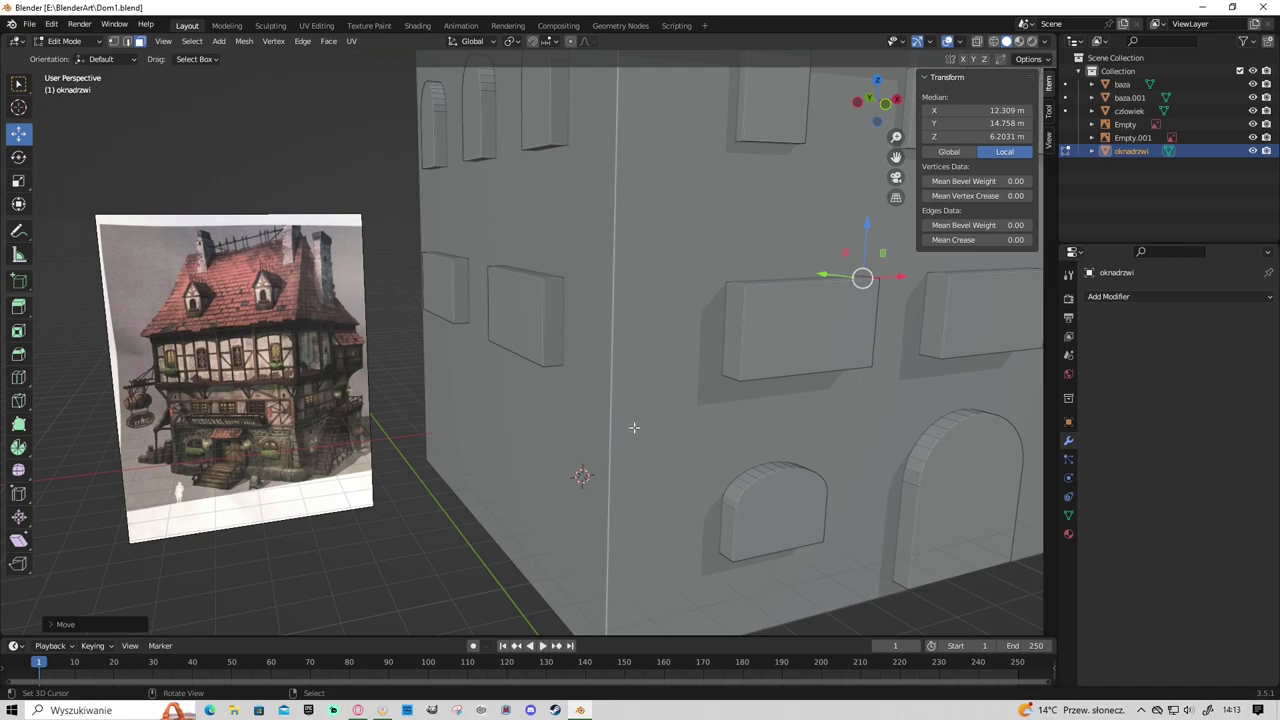
scroll(634, 427, down, 5)
middle_drag(837, 449, 849, 340)
Copy a roof face and place the copy above the front door.
click(768, 236)
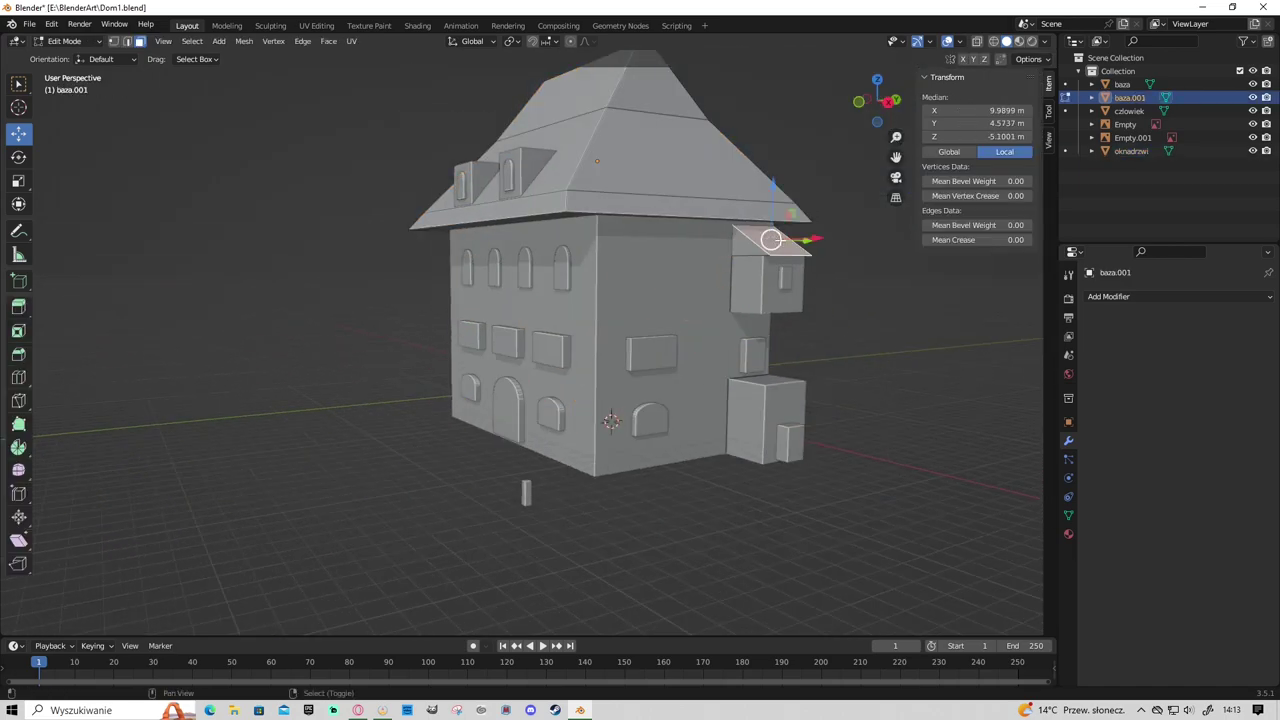
mouse_move(771, 240)
mouse_down()
mouse_move(838, 255)
mouse_move(614, 387)
mouse_up()
key(KP_7)
click(614, 387)
key(KP_1)
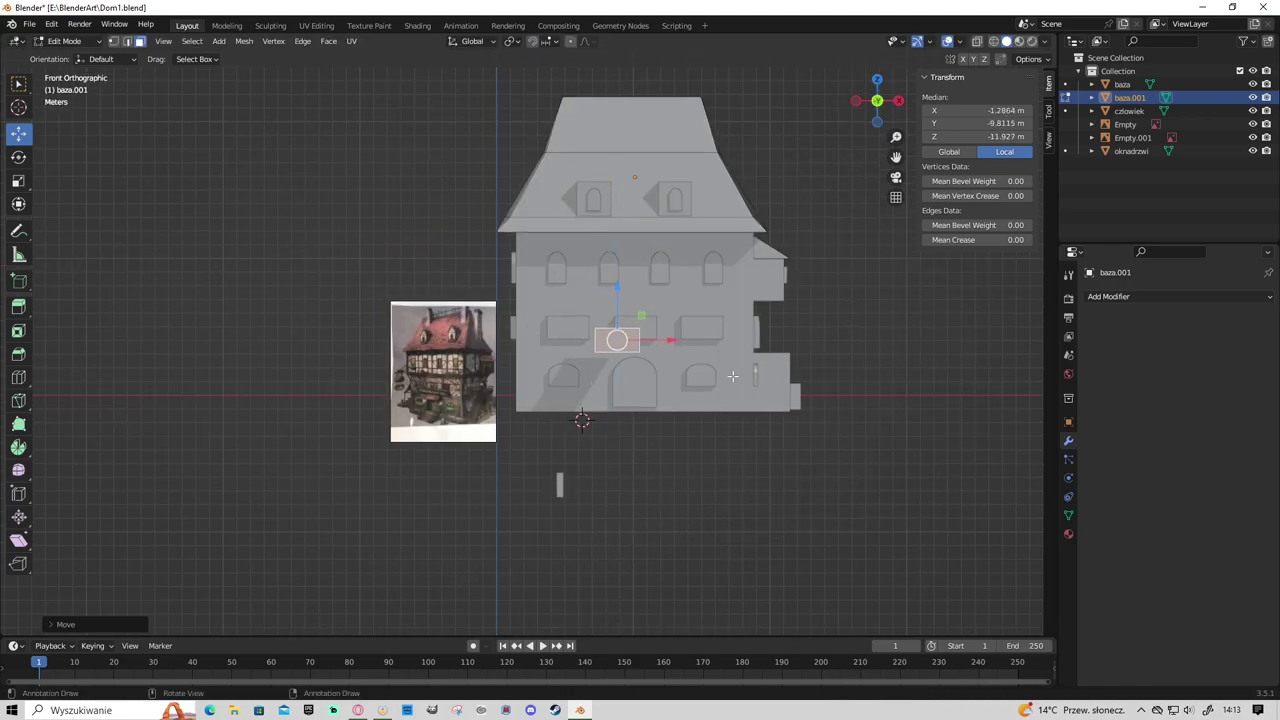
Separate the face into its own slab and apply a 0.13 m Solidify modifier to it.
scroll(731, 353, up, 3)
key(p)
key(Return)
key(Tab)
click(731, 353)
click(1108, 296)
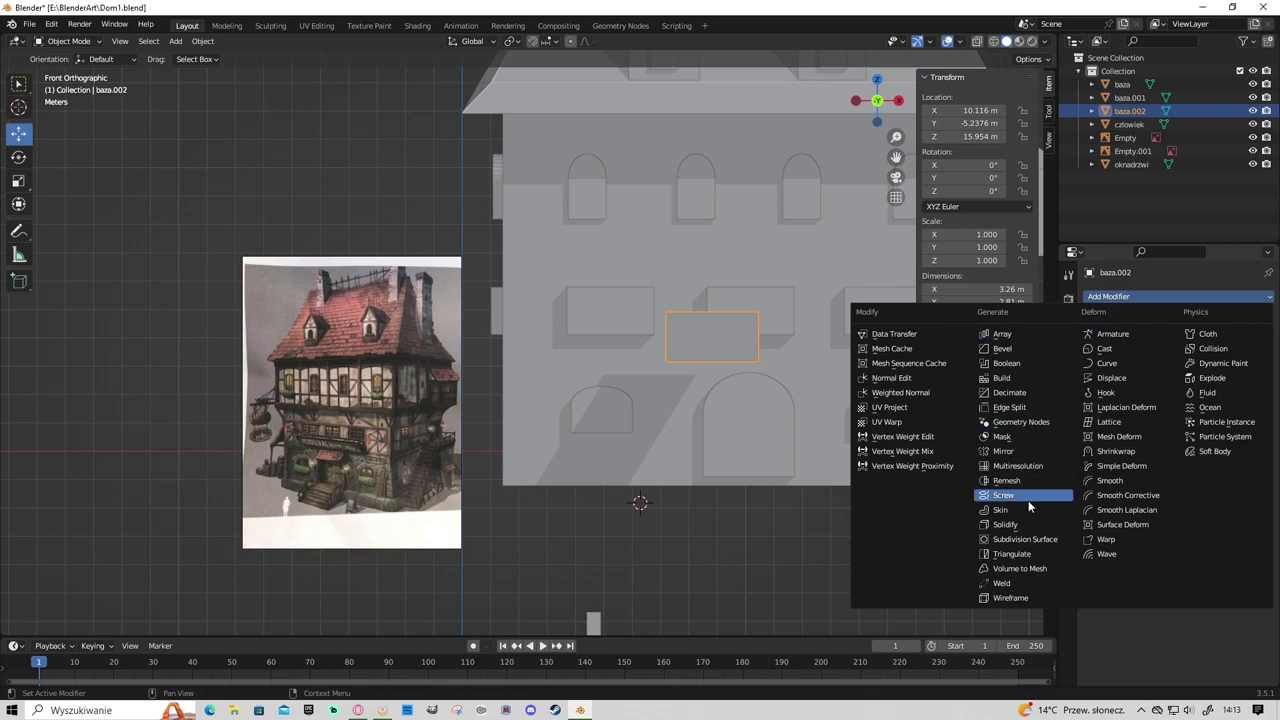
click(1000, 493)
middle_drag(950, 480, 760, 480)
drag(1206, 355, 1230, 355)
middle_drag(620, 400, 538, 397)
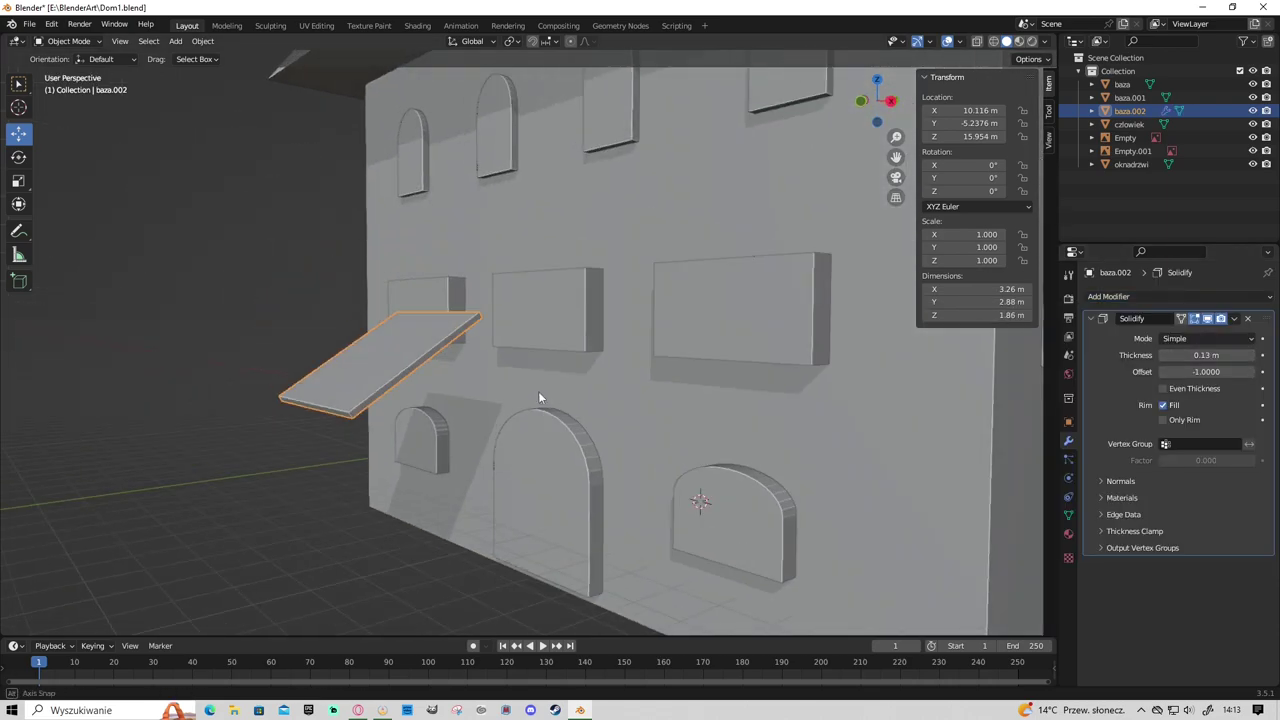
click(1176, 333)
Widen the slab along X and tilt it into a sloping awning over the front door.
key(Tab)
key(KP_1)
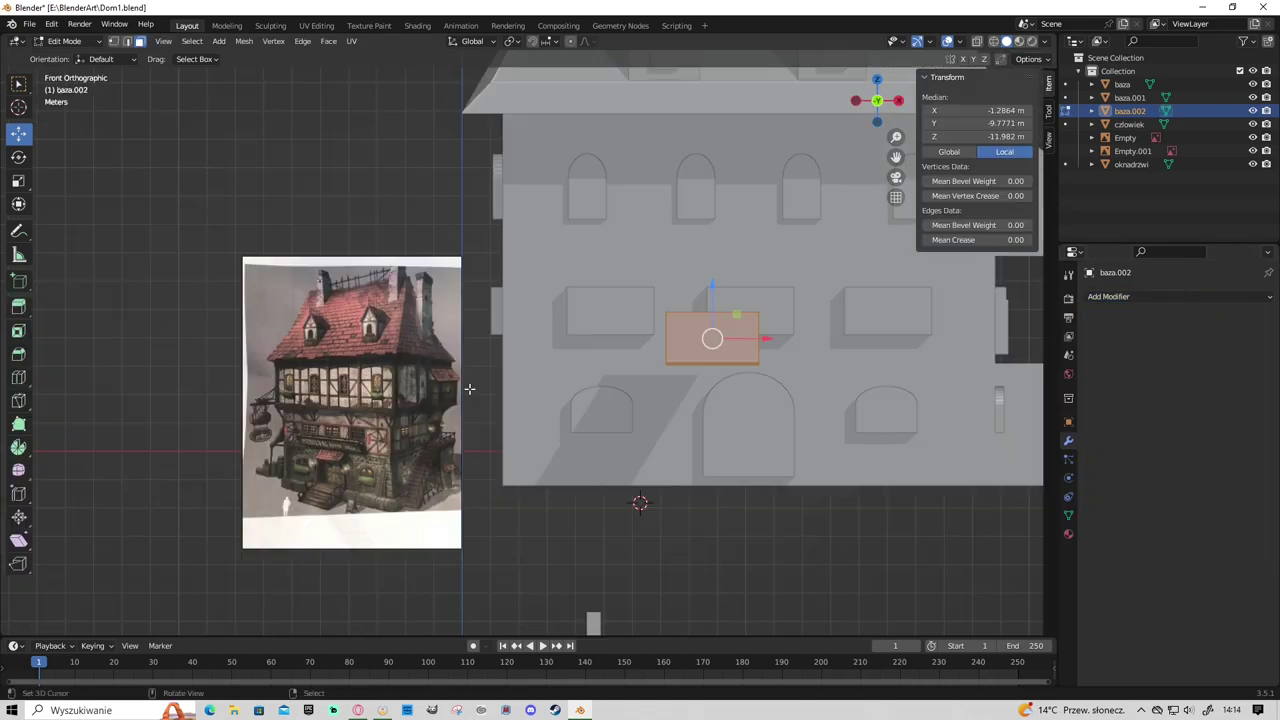
drag(769, 339, 813, 339)
key(s)
key(x)
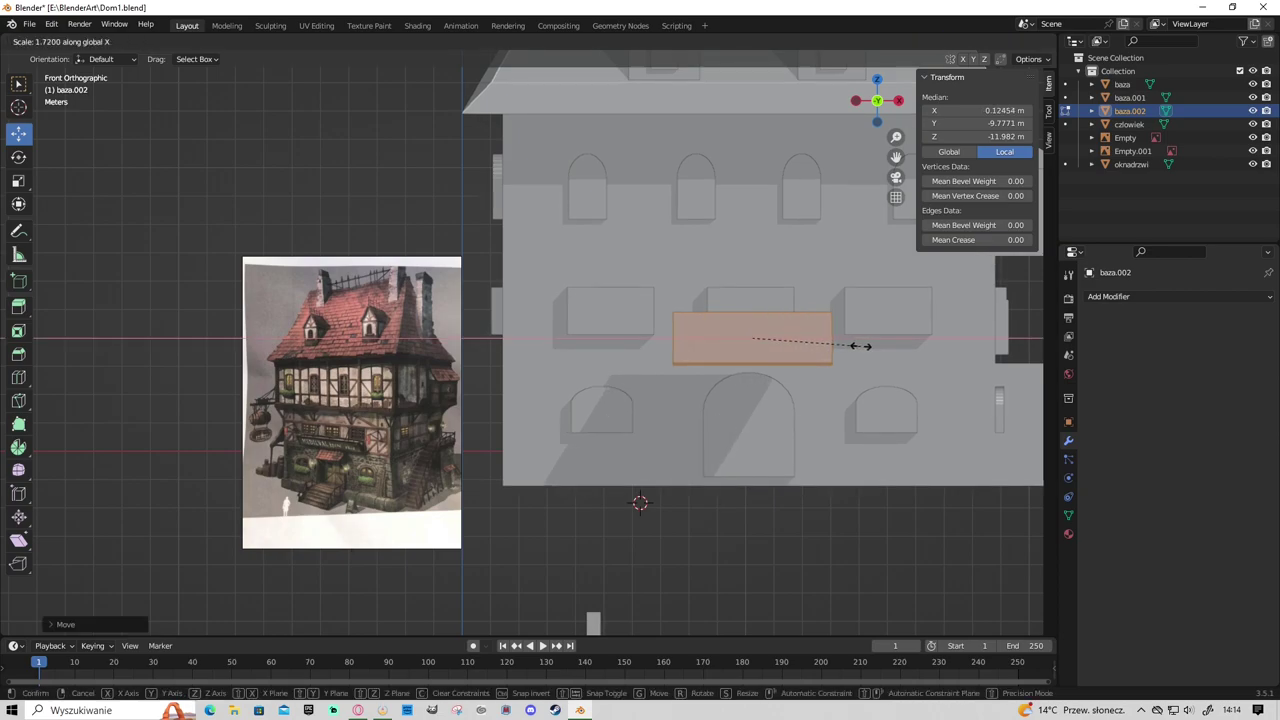
click(860, 345)
key(r)
key(x)
key(Return)
middle_drag(751, 380, 700, 422)
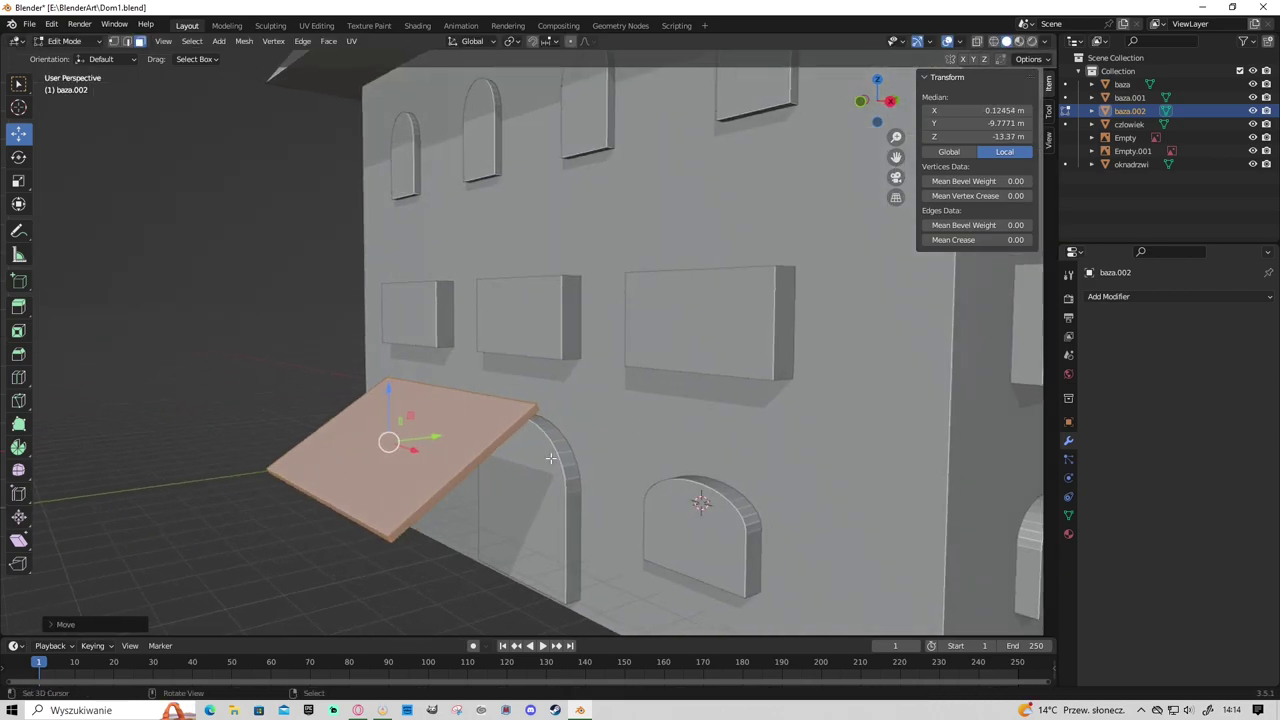
key(r)
click(460, 445)
Adjust the awning's width and push it back against the front wall.
key(KP_1)
key(s)
key(x)
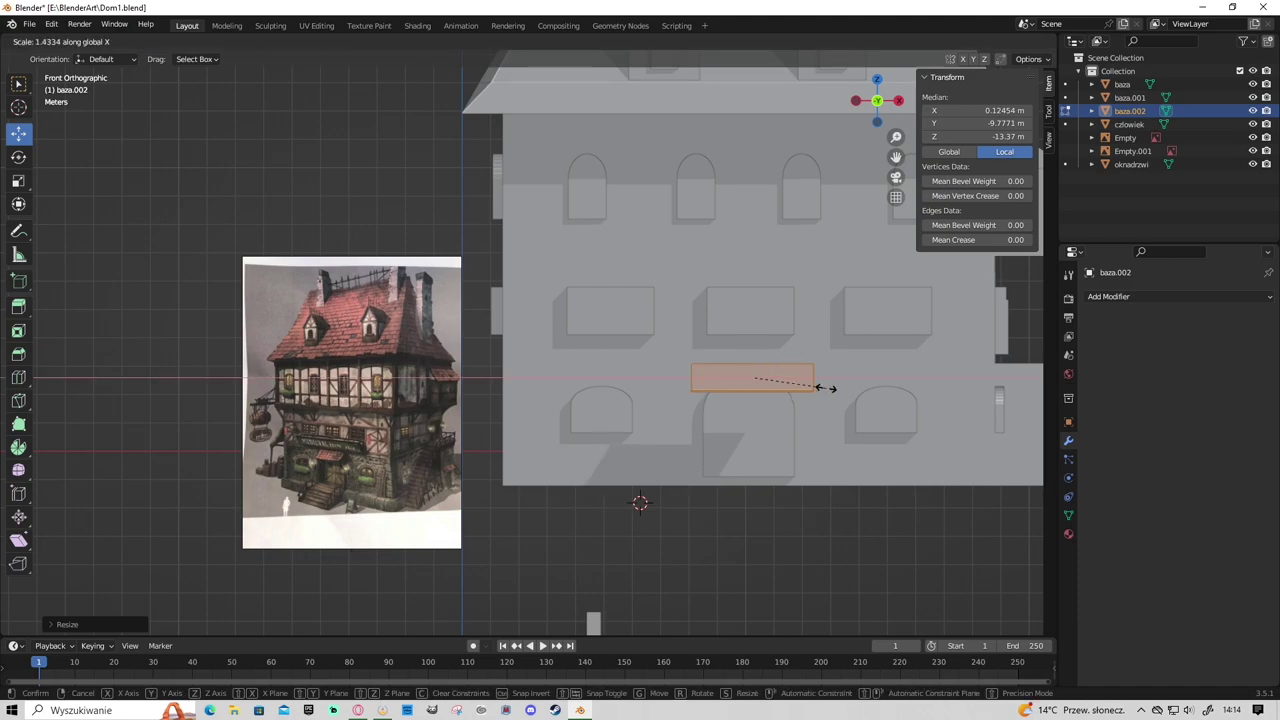
click(845, 387)
middle_drag(845, 387, 560, 460)
key(g)
key(y)
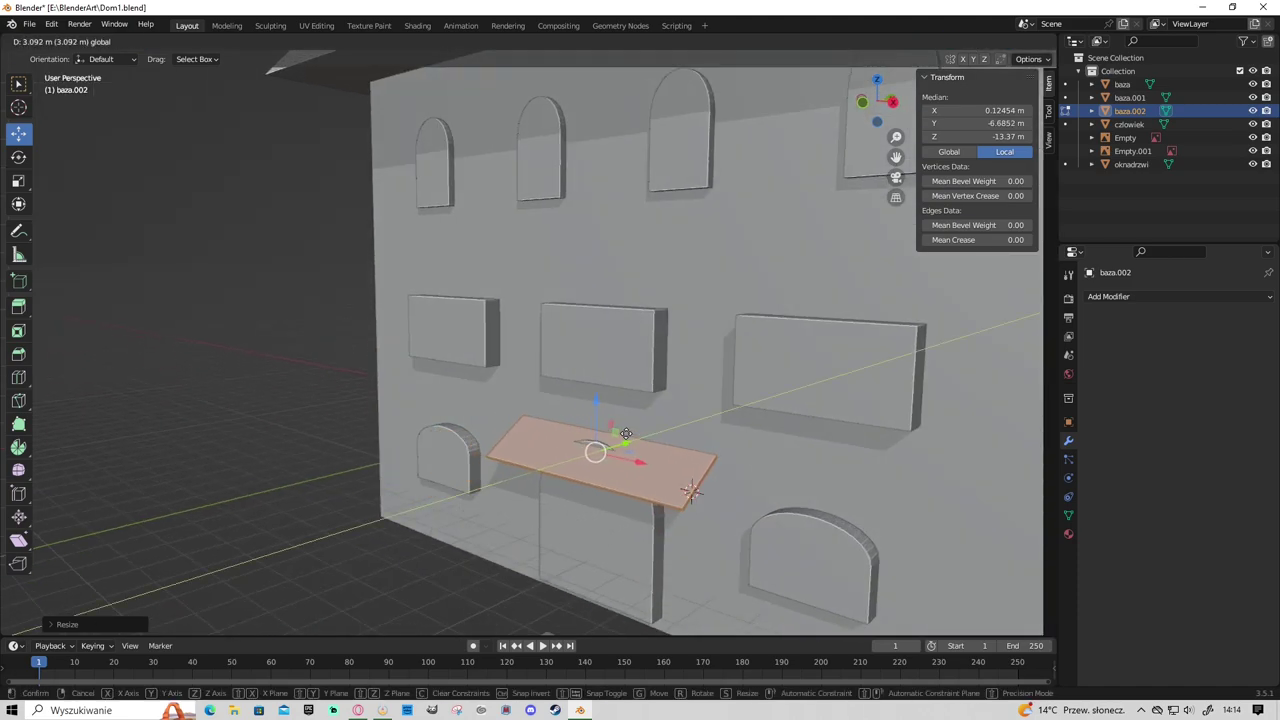
click(667, 510)
Set the awning's height above the door in wireframe, then check it against the wall.
key(KP_1)
key(z)
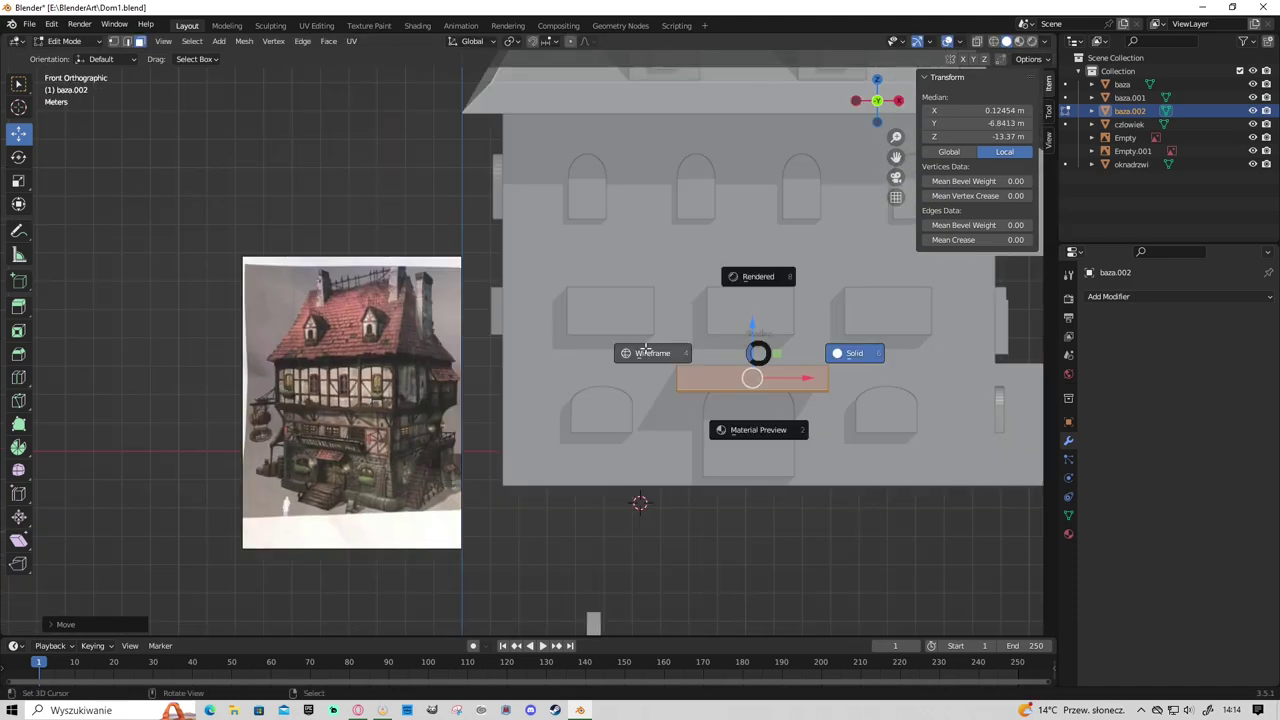
click(651, 349)
key(g)
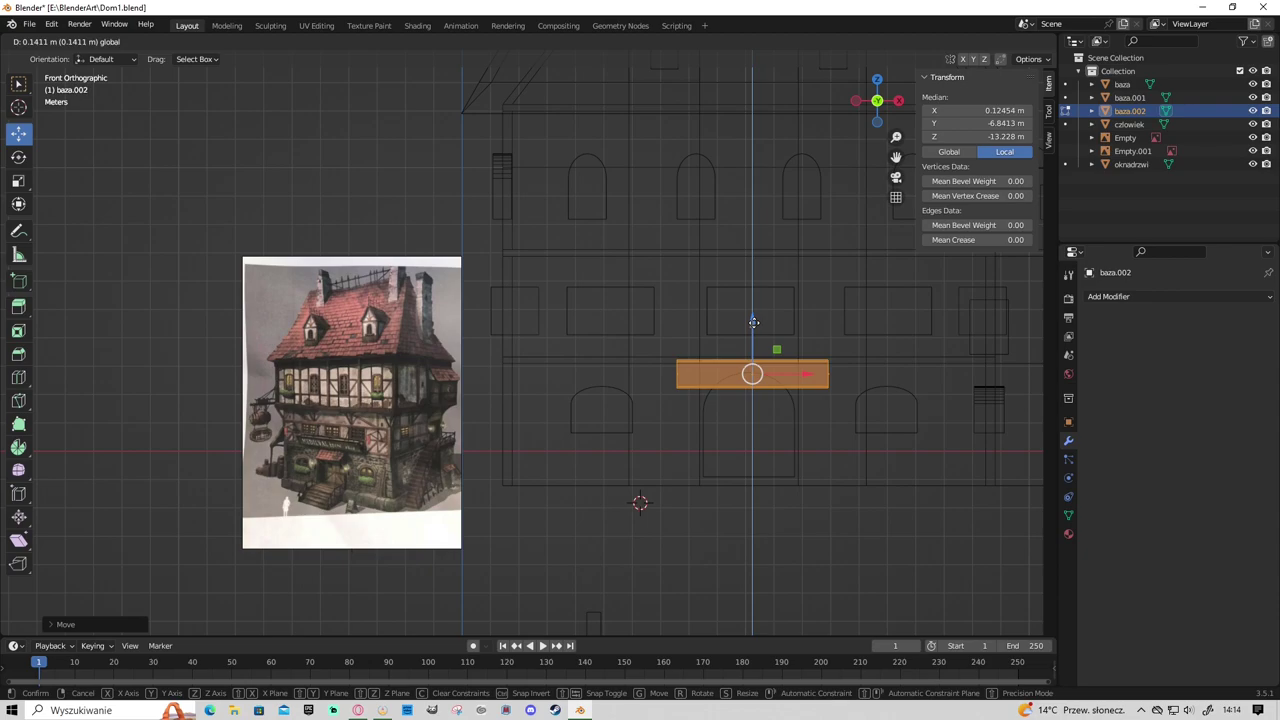
click(753, 322)
key(shift+z)
middle_drag(753, 322, 694, 481)
scroll(694, 481, up, 5)
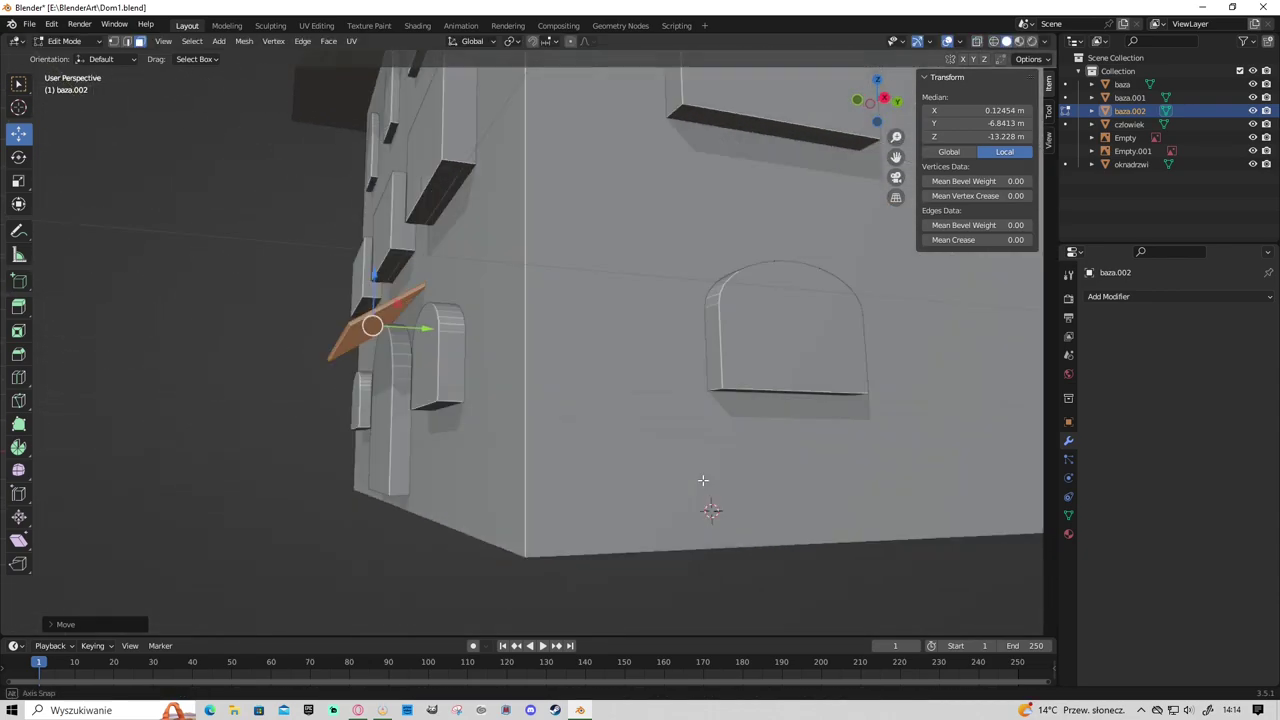
key(KP_3)
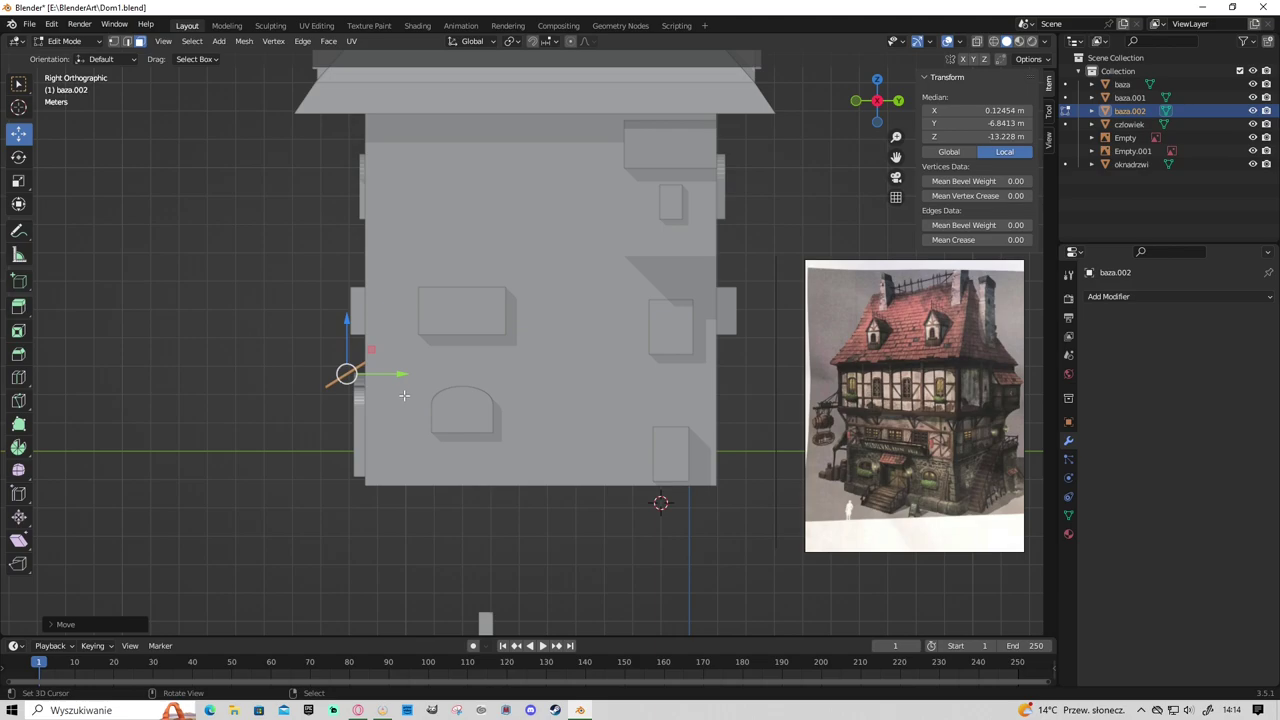
middle_drag(403, 433, 560, 478)
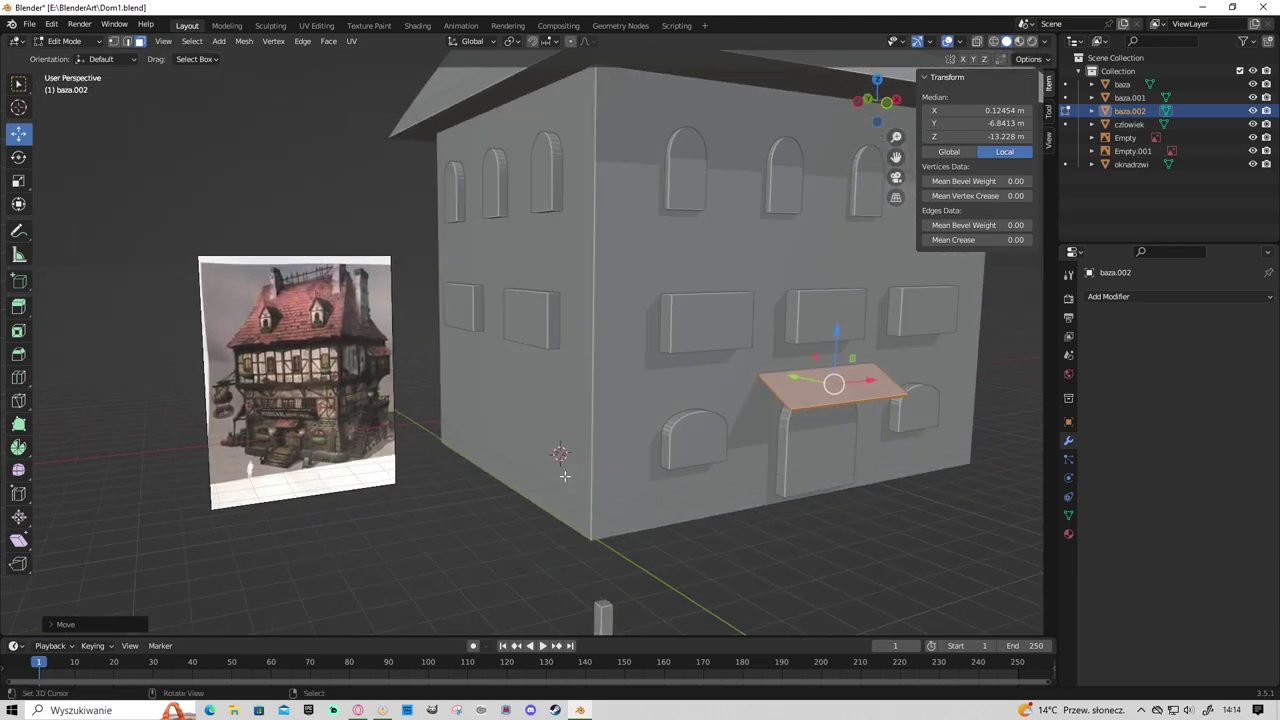
scroll(560, 478, up, 3)
scroll(366, 454, up, 3)
scroll(548, 414, down, 3)
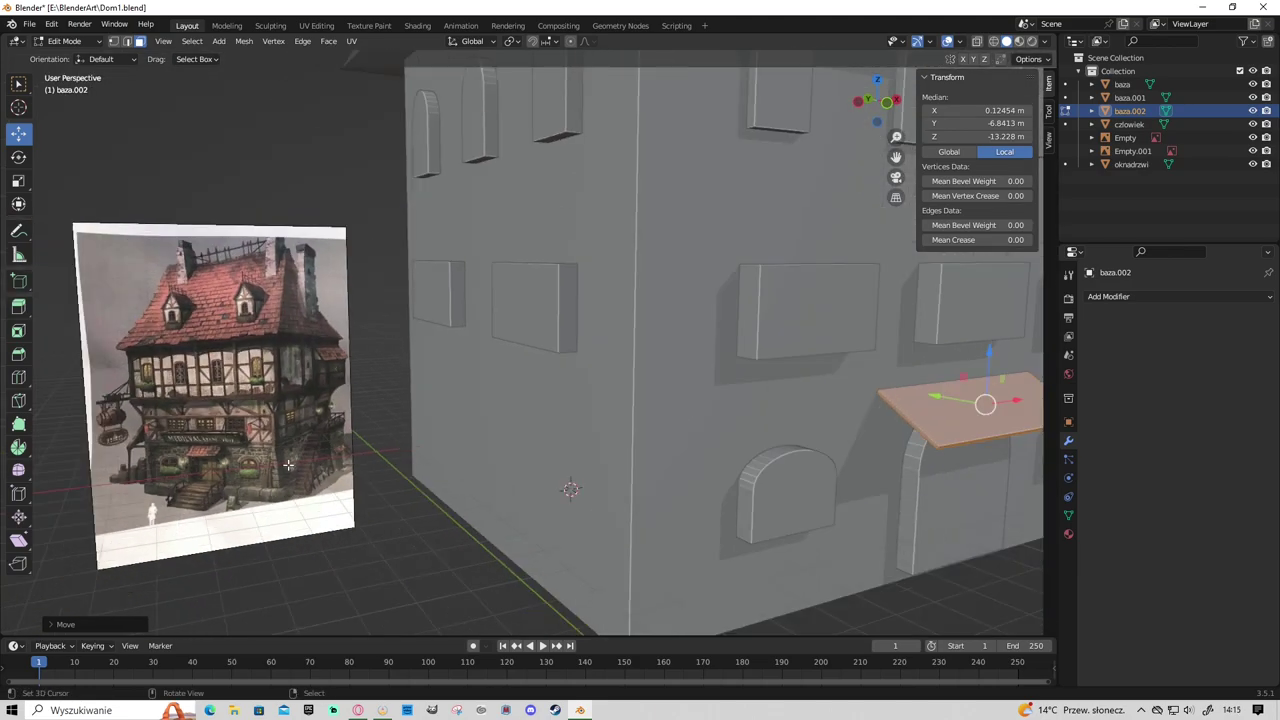
scroll(548, 414, down, 2)
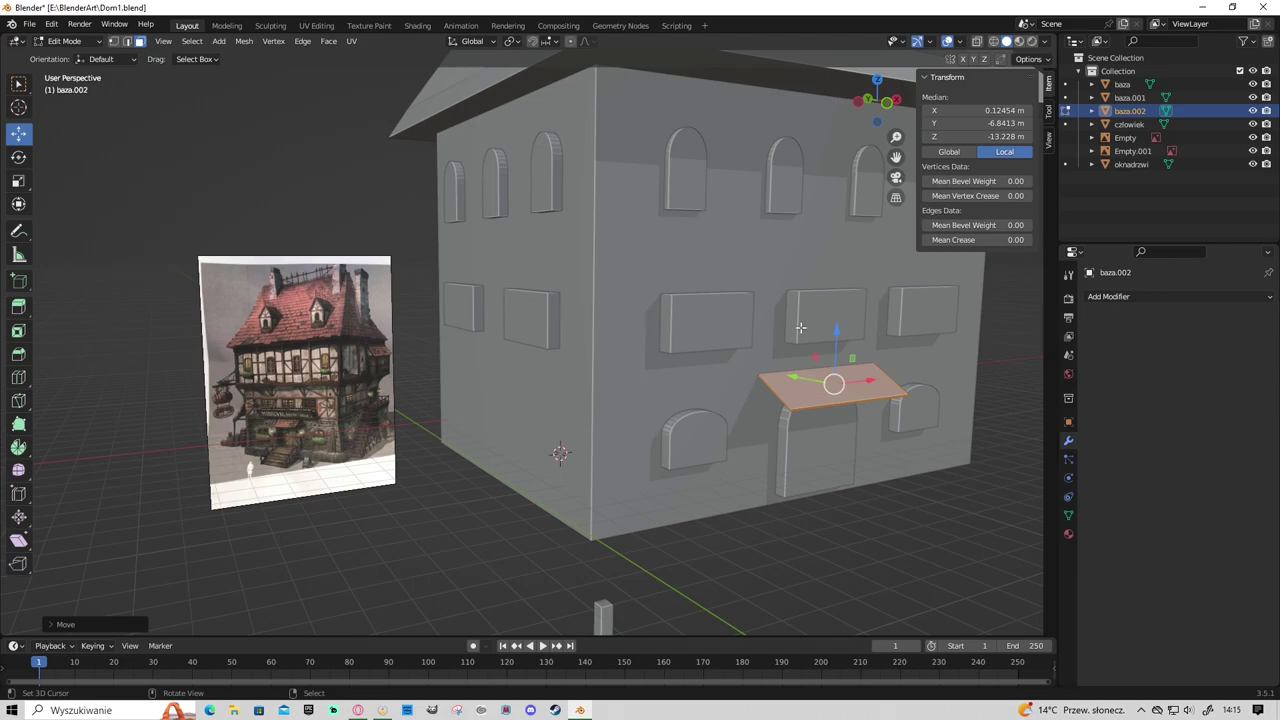
Duplicate the awning and turn the copy exactly a quarter turn (90°).
key(KP_7)
key(z)
click(629, 451)
key(r)
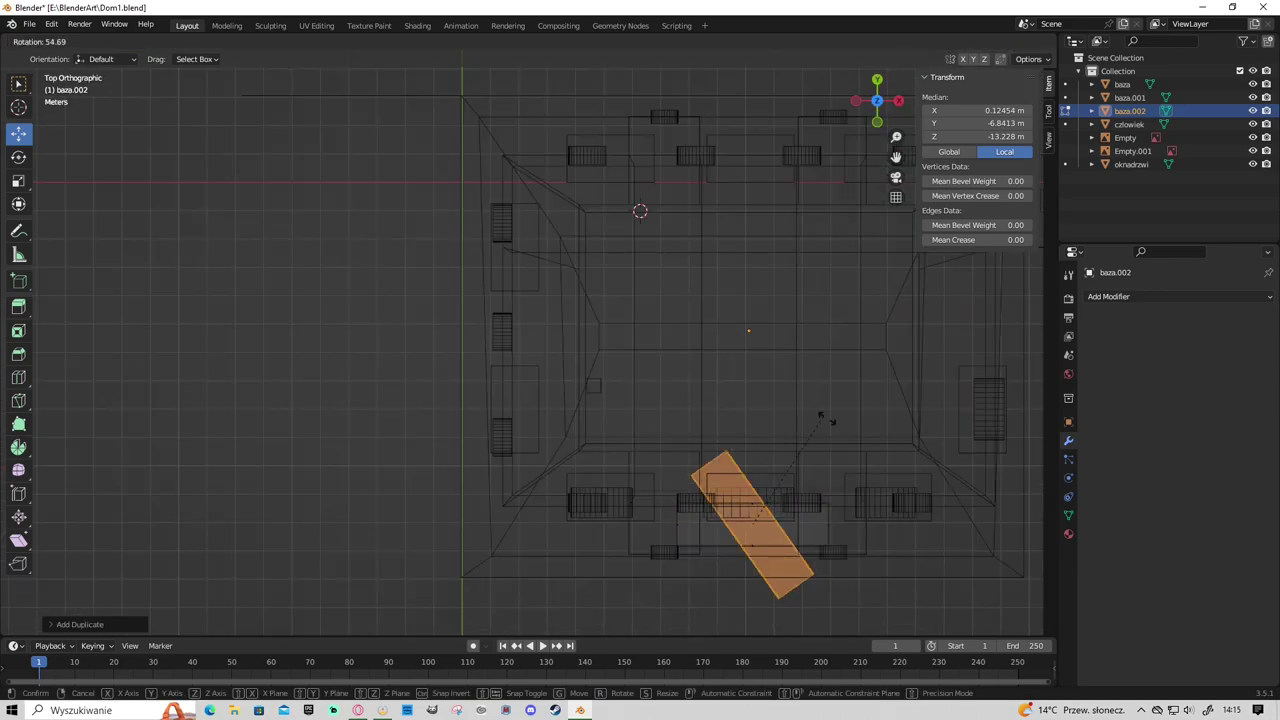
click(833, 483)
key(ctrl+z)
key(ctrl+shift+z)
key(ctrl+z)
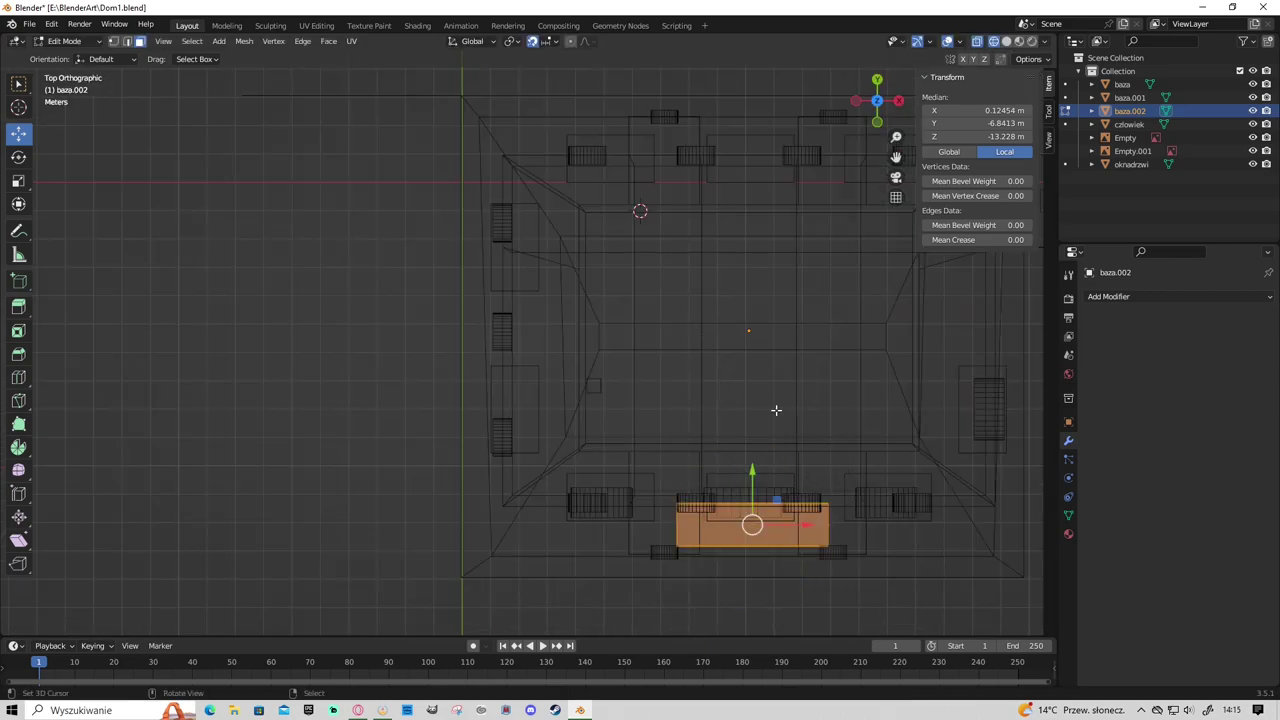
key(ctrl+shift+z)
key(g)
key(shift+Tab)
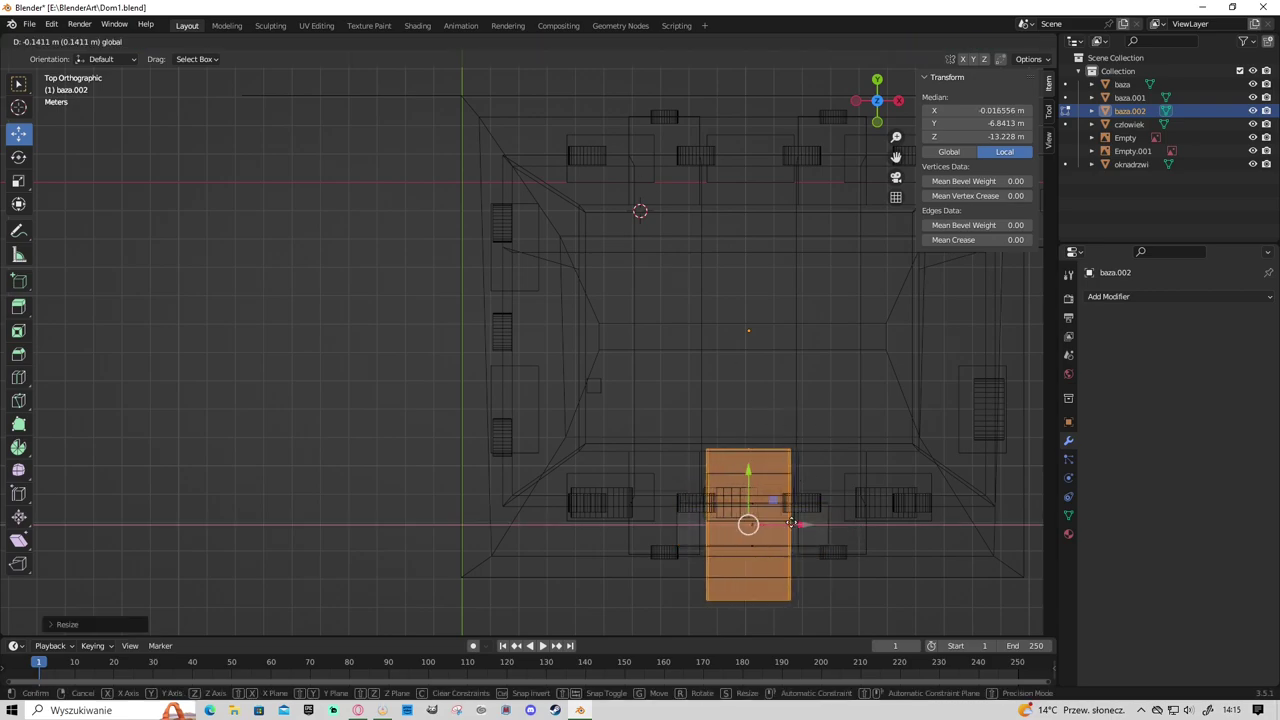
click(447, 421)
Slide the rotated copy back and sideways into place against the left wall.
key(g)
key(KP_1)
key(x)
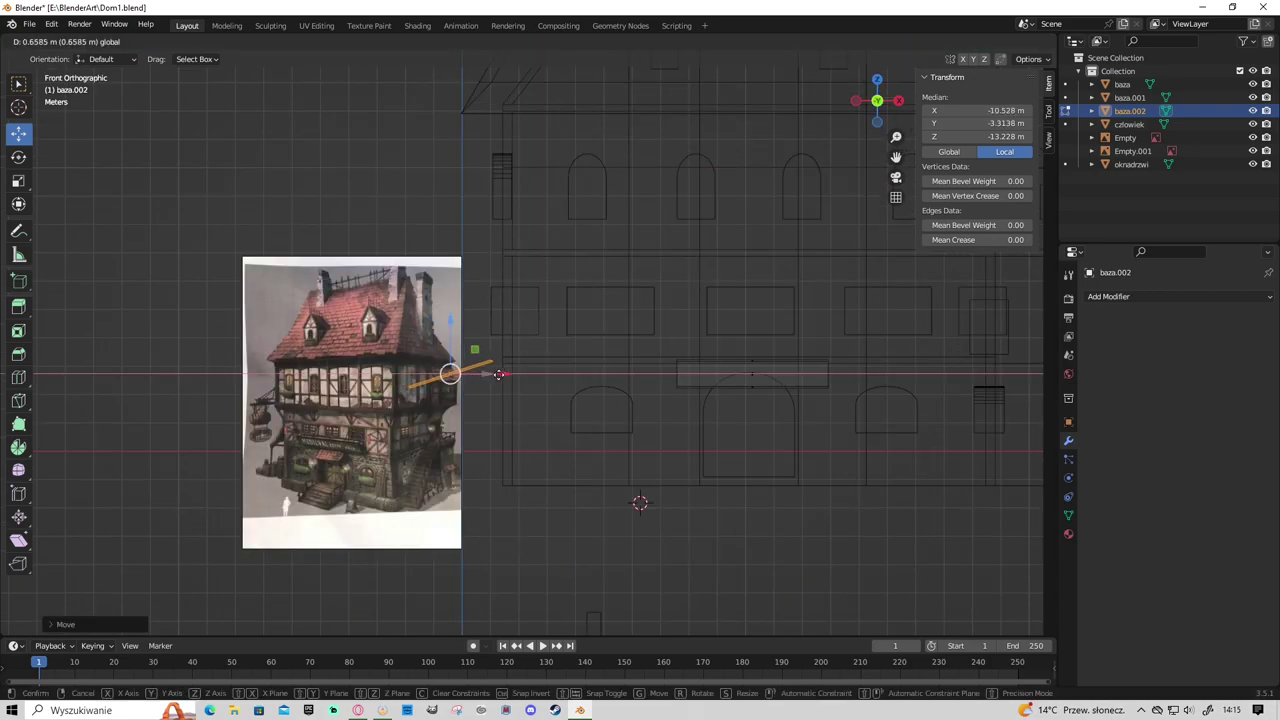
click(511, 375)
drag(515, 375, 550, 373)
key(ctrl+KP_3)
key(shift+z)
click(547, 373)
middle_drag(547, 373, 596, 412)
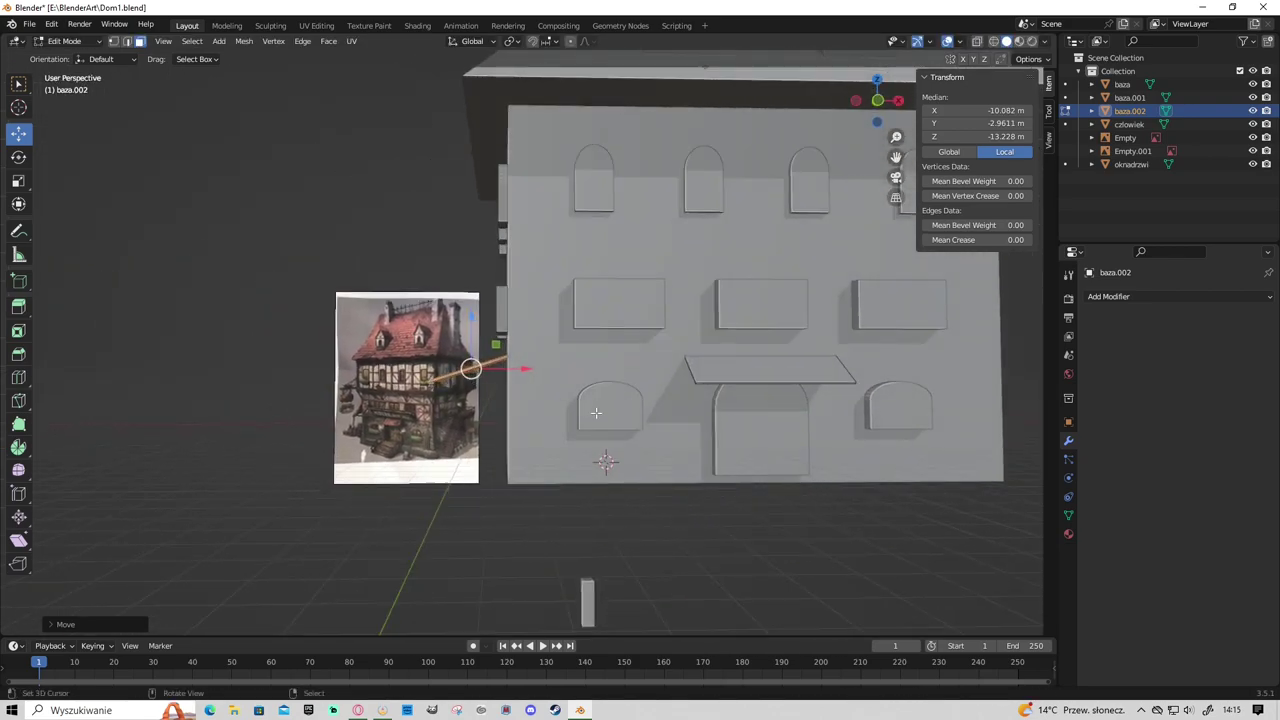